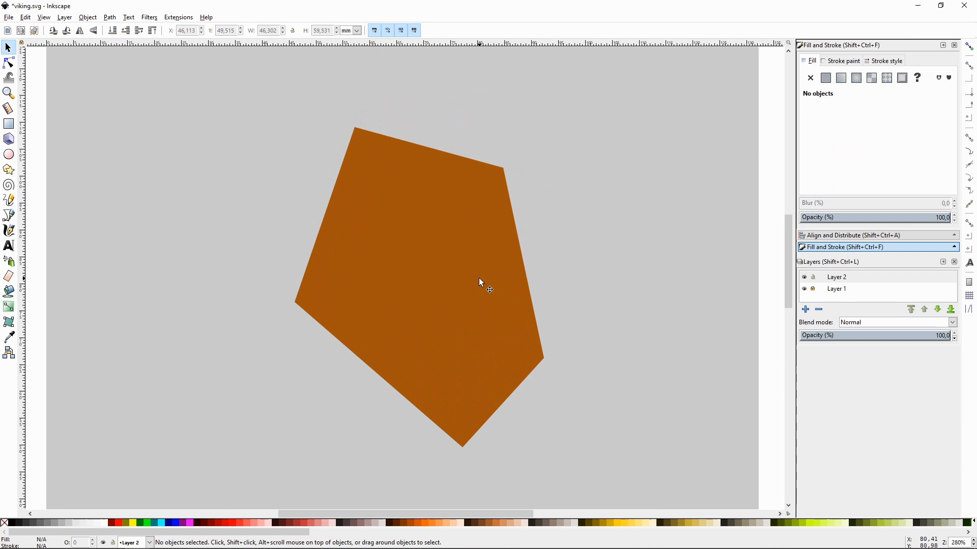
- Draw a closed five-cornered straight-edged face shape over the upper right part of the brown head polygon
{"action": "key", "text": "shift+F6"}
{"action": "left_click", "coordinate": [381, 307]}
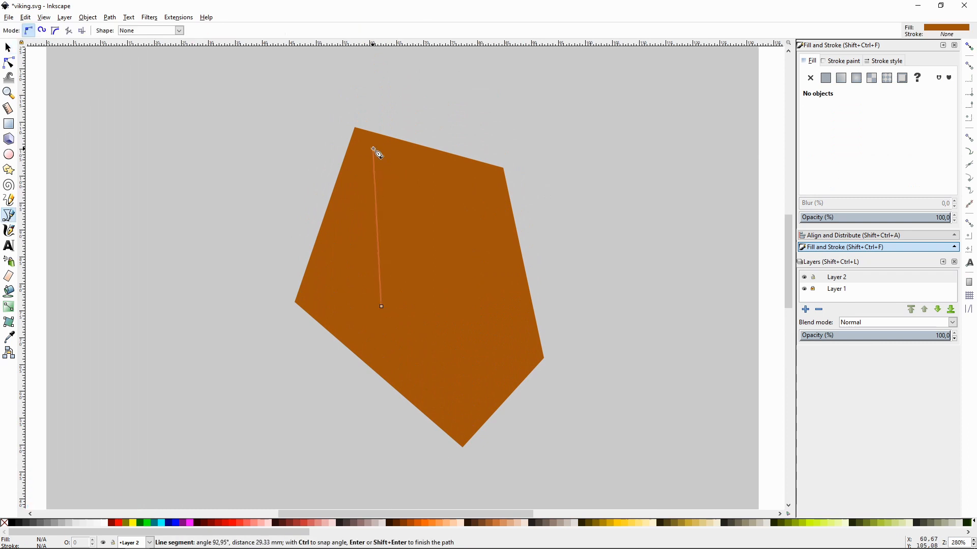
{"action": "left_click", "coordinate": [381, 149]}
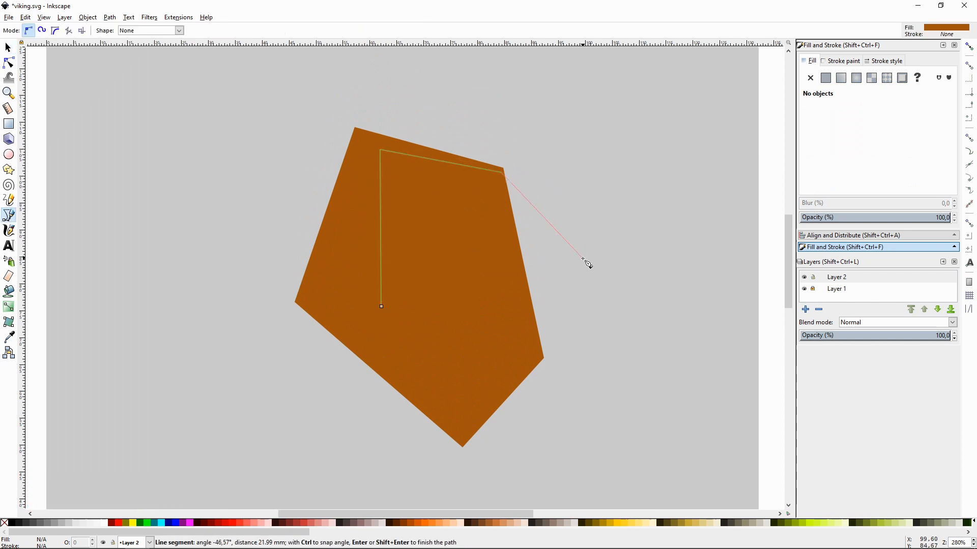
{"action": "left_click", "coordinate": [533, 336]}
{"action": "left_click", "coordinate": [472, 349]}
{"action": "left_click", "coordinate": [382, 307]}
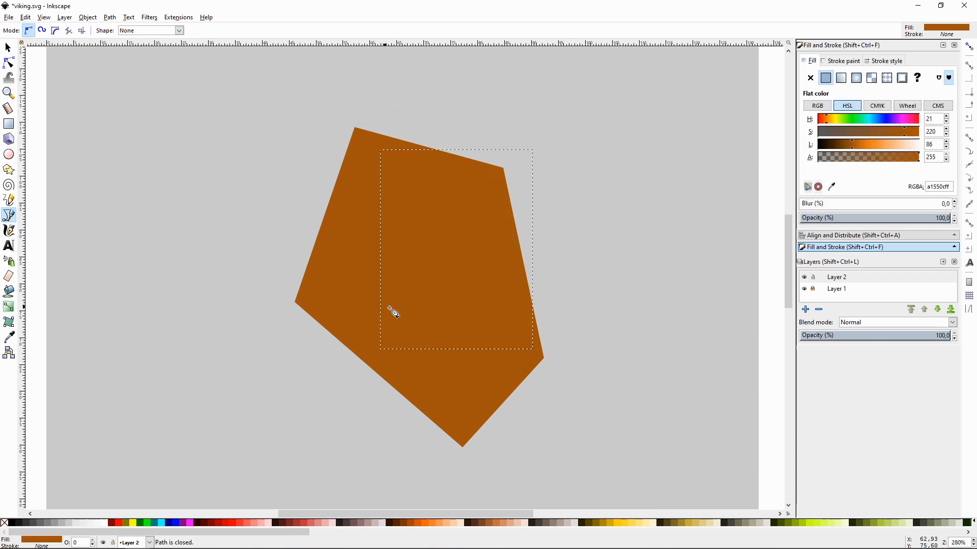
- Recolor the new face shape light orange with hue 24, saturation 189 and lightness 137, then deselect it
{"action": "left_click", "coordinate": [867, 145]}
{"action": "left_click", "coordinate": [829, 120]}
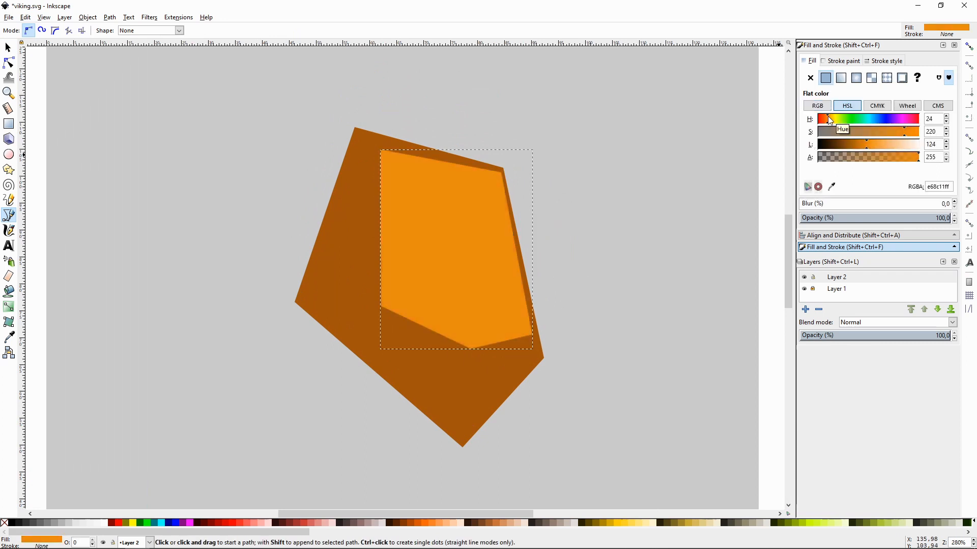
{"action": "left_click", "coordinate": [872, 143]}
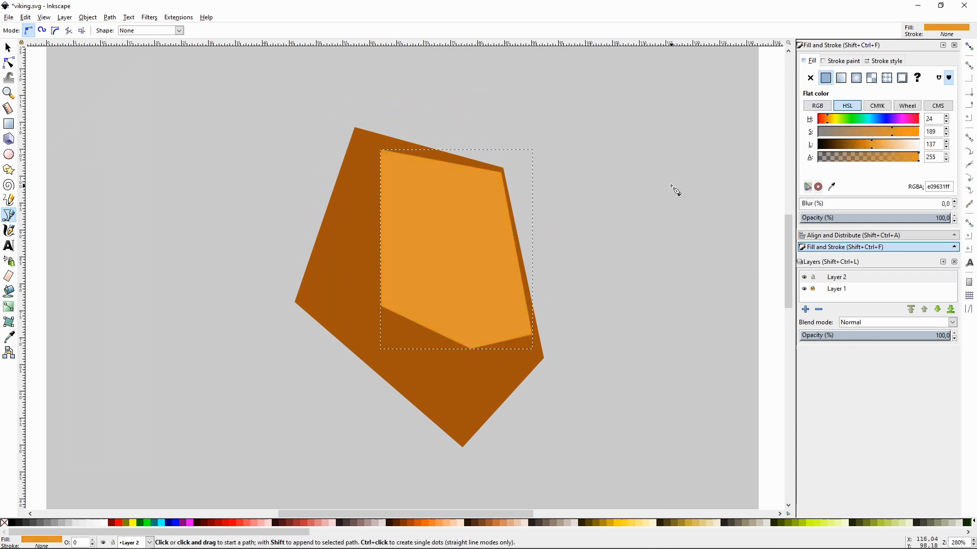
{"action": "key", "text": "F1"}
- Draw a closed ten-node moustache with two long pointed ends across the lower face, about 51 mm wide and 47 mm tall
{"action": "key", "text": "shift+F6"}
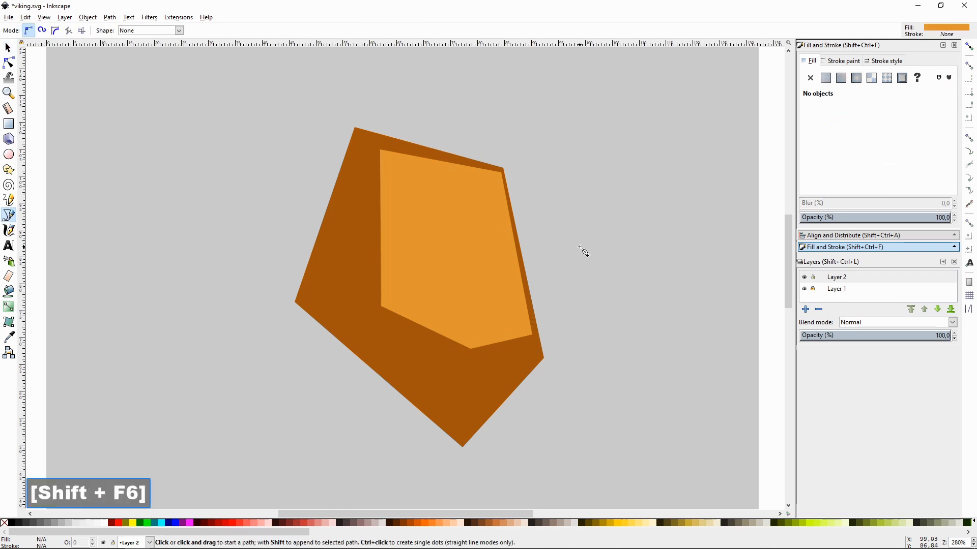
{"action": "left_click", "coordinate": [474, 275]}
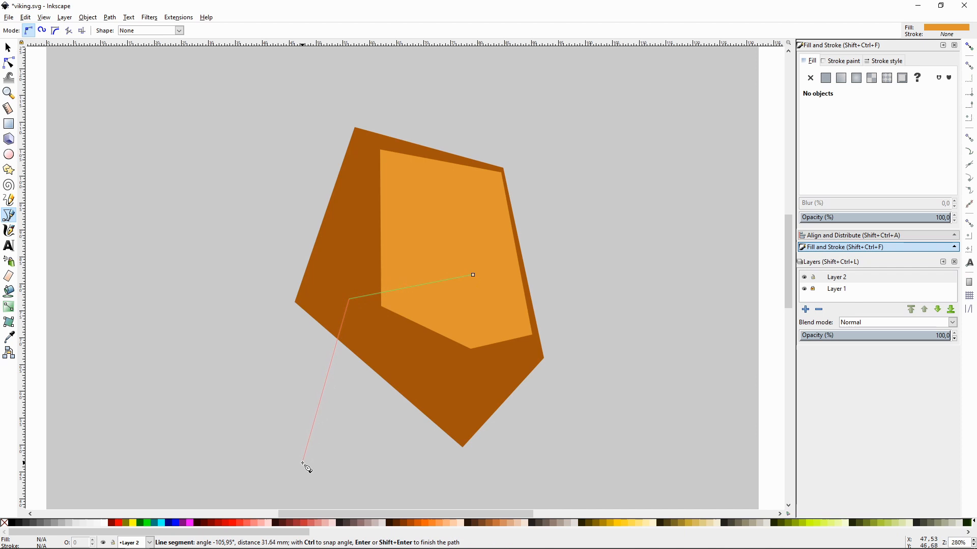
{"action": "scroll", "coordinate": [302, 464], "scroll_direction": "down", "scroll_amount": 4}
{"action": "left_click", "coordinate": [300, 446]}
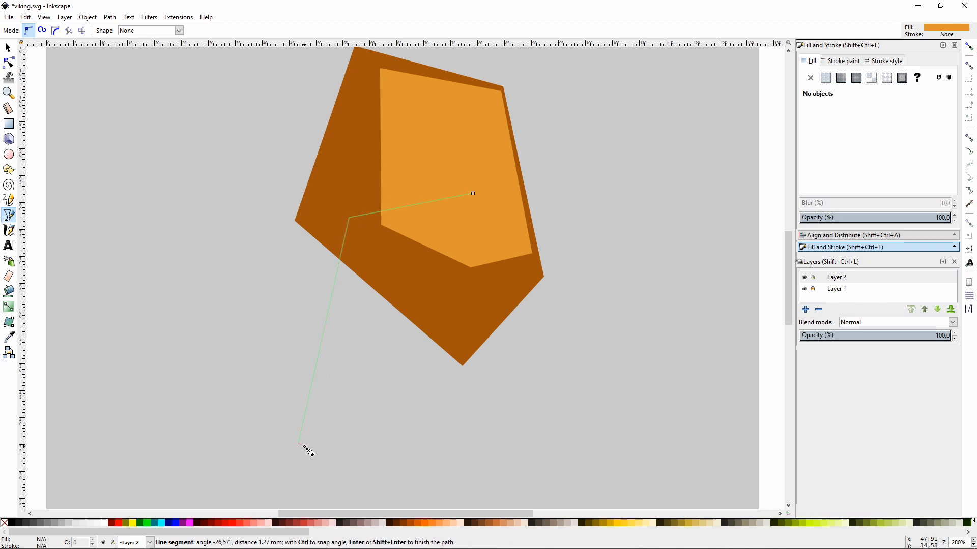
{"action": "left_click", "coordinate": [407, 277]}
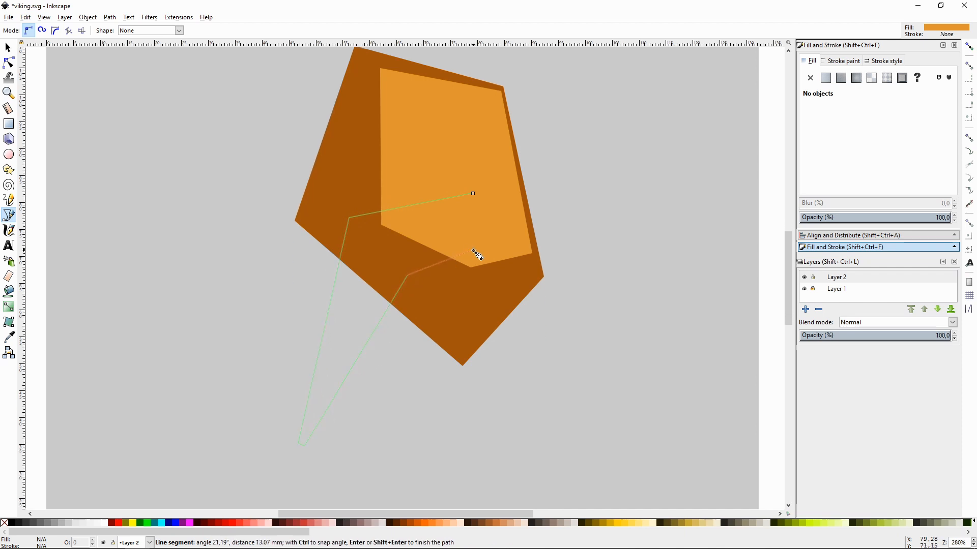
{"action": "left_click", "coordinate": [473, 250]}
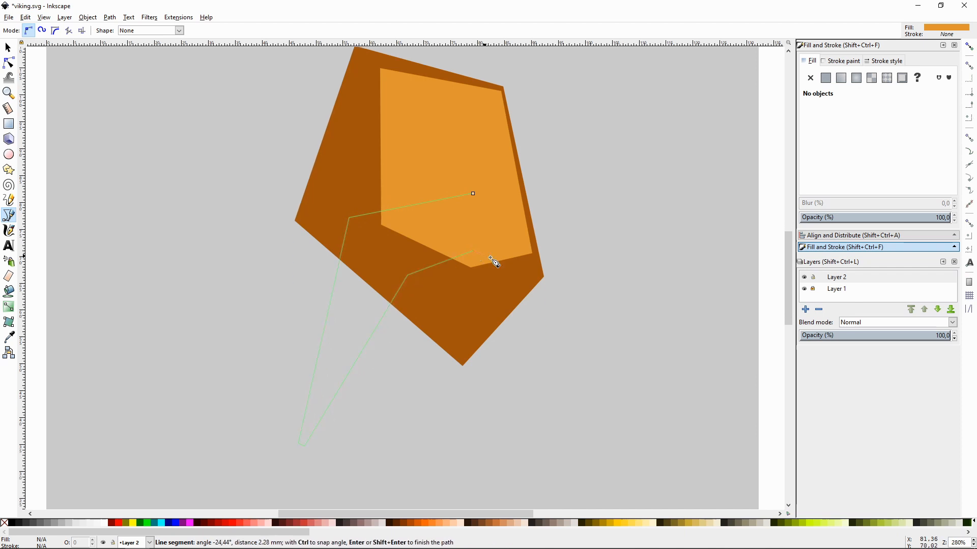
{"action": "left_click", "coordinate": [543, 422]}
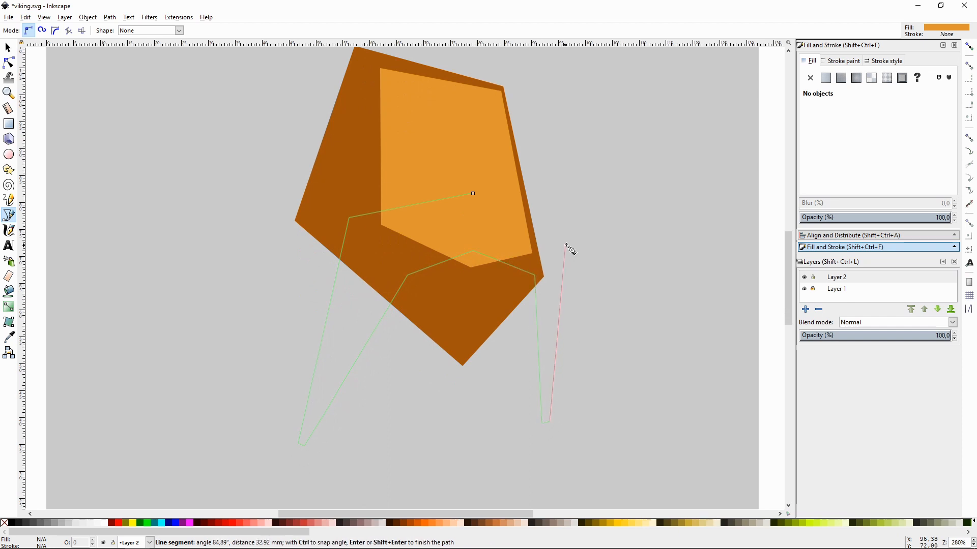
{"action": "left_click", "coordinate": [473, 193]}
- Give the moustache the brown sampled from the head polygon and raise its lightness to 100
{"action": "key", "text": "F7"}
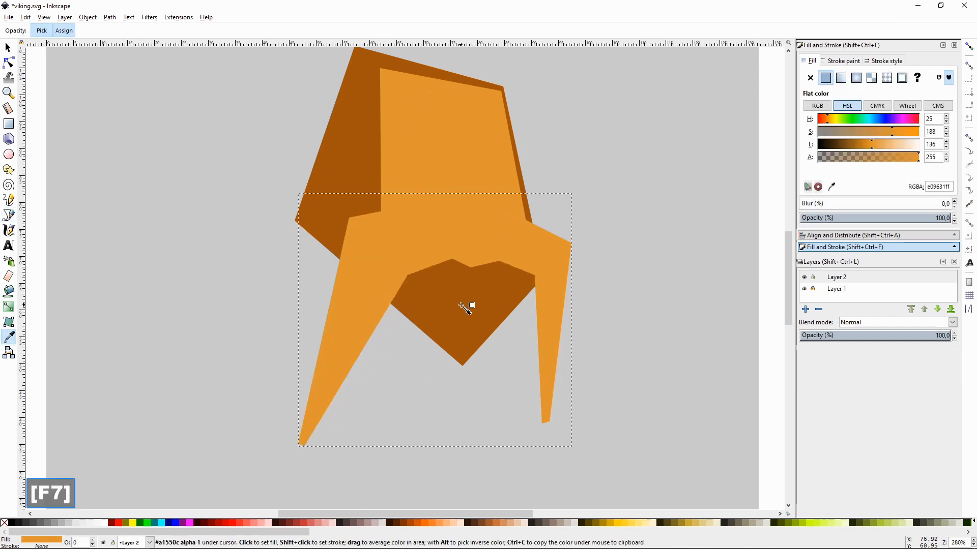
{"action": "left_click", "coordinate": [464, 305]}
{"action": "left_click", "coordinate": [858, 146]}
{"action": "left_click", "coordinate": [857, 146]}
{"action": "key", "text": "F1"}
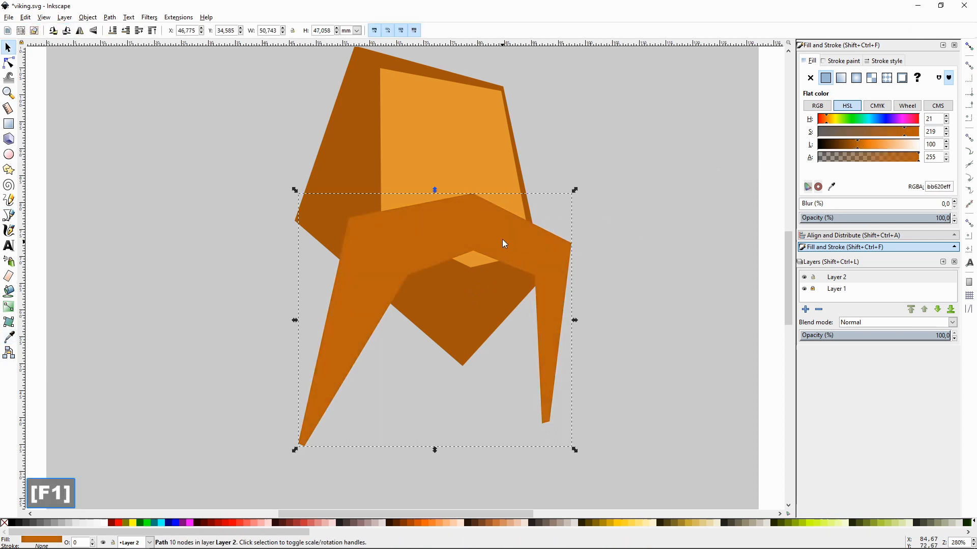
- Raise the moustache's top centre node and lower its inner centre node slightly
{"action": "key", "text": "F2"}
{"action": "left_click_drag", "start_coordinate": [474, 195], "coordinate": [474, 181]}
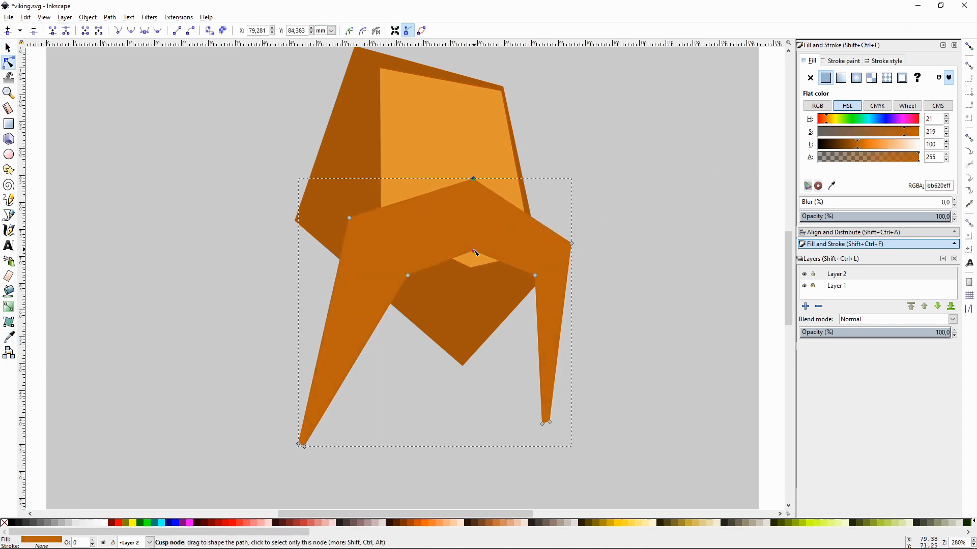
{"action": "mouse_move", "coordinate": [476, 253]}
{"action": "left_mouse_down"}
{"action": "mouse_move", "coordinate": [475, 272]}
{"action": "mouse_move", "coordinate": [475, 262]}
{"action": "left_mouse_up"}
- Darken the moustache's fill to lightness 60 and deselect it
{"action": "key", "text": "F1"}
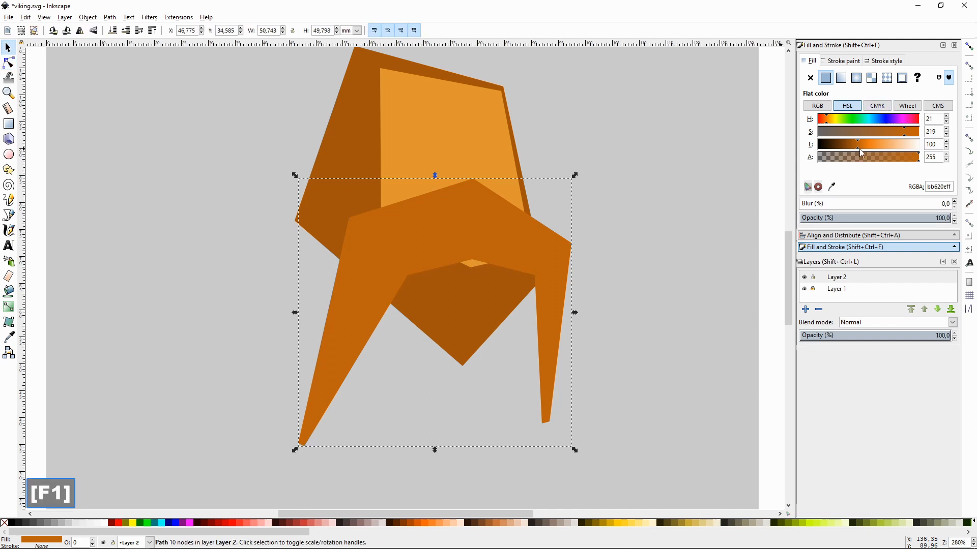
{"action": "left_click_drag", "start_coordinate": [859, 148], "coordinate": [842, 148]}
{"action": "left_click", "coordinate": [630, 275]}
- Move the moustache's right-side nodes inward so the whole shape is about 47.5 mm wide
{"action": "key", "text": "minus"}
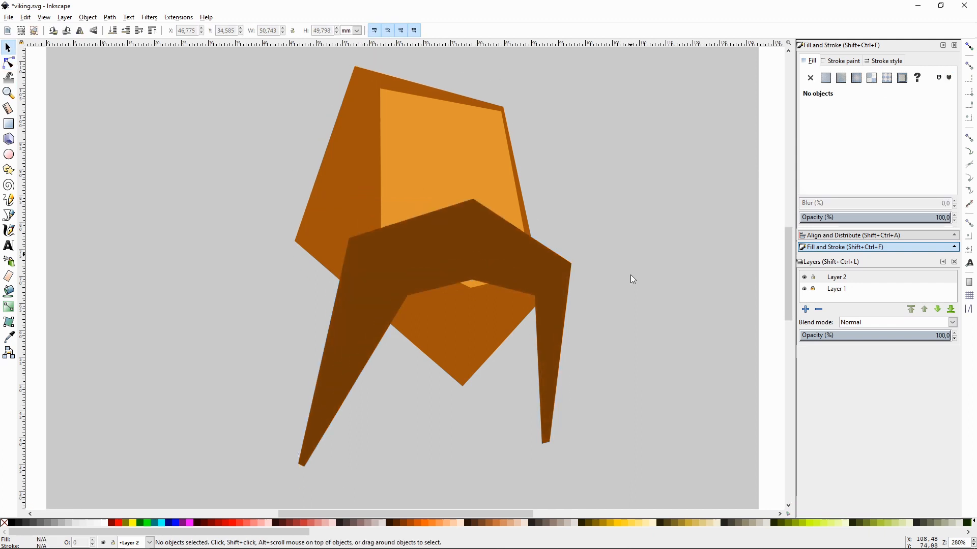
{"action": "left_click", "coordinate": [513, 273]}
{"action": "key", "text": "F2"}
{"action": "left_click_drag", "start_coordinate": [523, 268], "coordinate": [495, 291]}
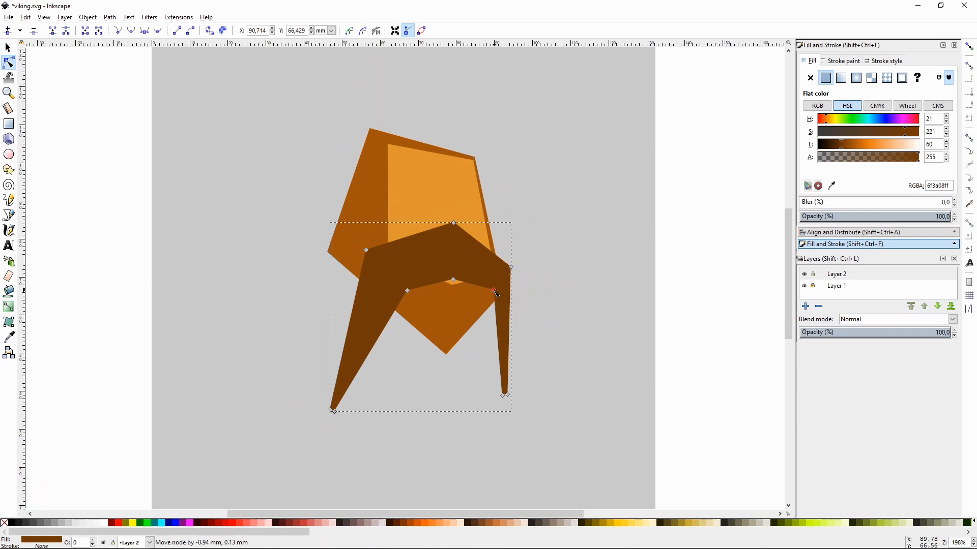
{"action": "left_click", "coordinate": [613, 283]}
{"action": "key", "text": "F1"}
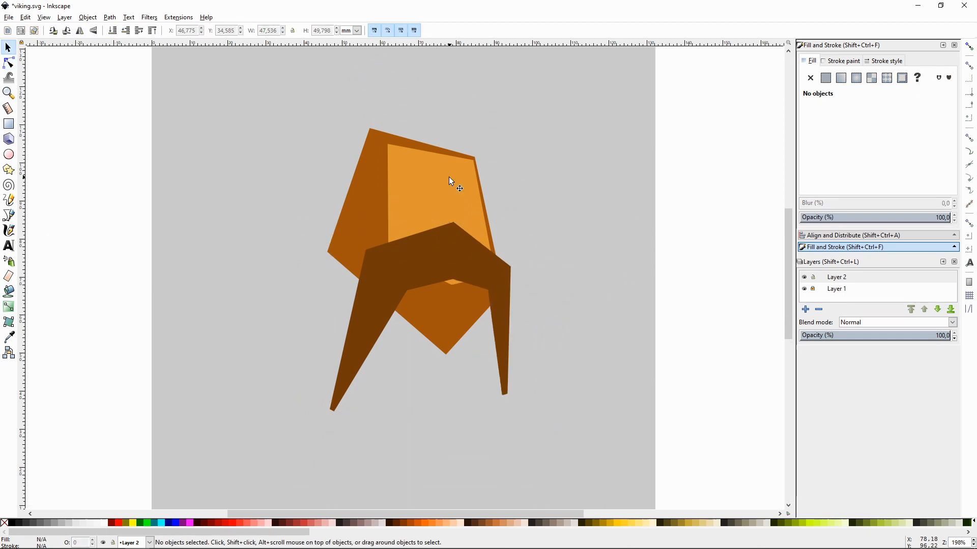
- Draw a closed narrow nose polygon above the moustache's peak, about 9.8 mm wide and 17.4 mm tall
{"action": "key", "text": "shift+F6"}
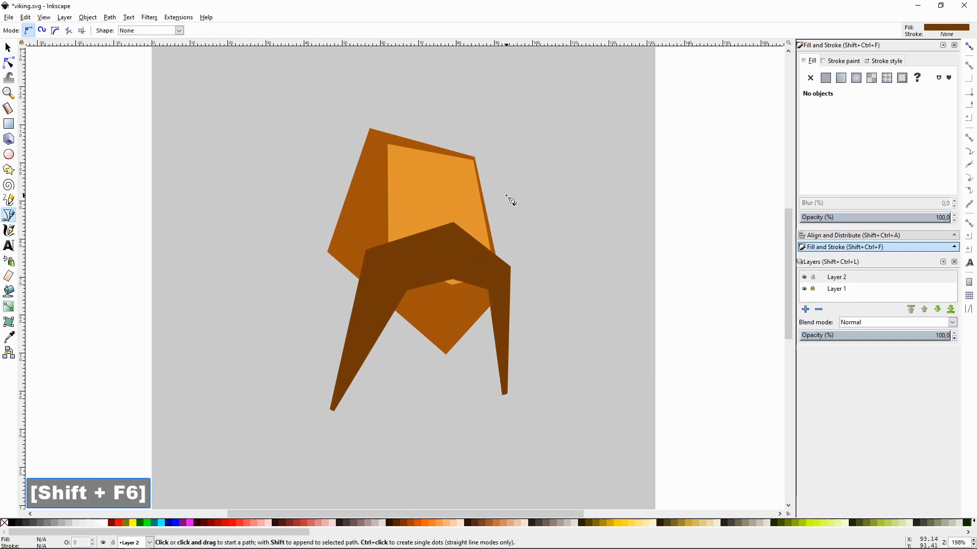
{"action": "left_click", "coordinate": [436, 225]}
{"action": "left_click", "coordinate": [461, 237]}
{"action": "left_click", "coordinate": [472, 221]}
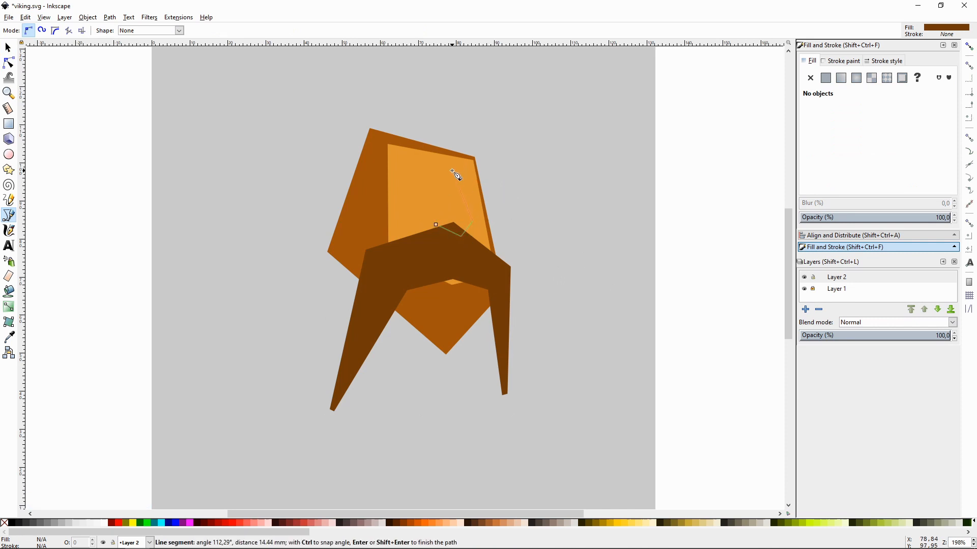
{"action": "left_click", "coordinate": [447, 171]}
{"action": "left_click", "coordinate": [435, 225]}
- Fill the nose with the orange sampled from the face, lightened to 152 (e4a44cff)
{"action": "key", "text": "F7"}
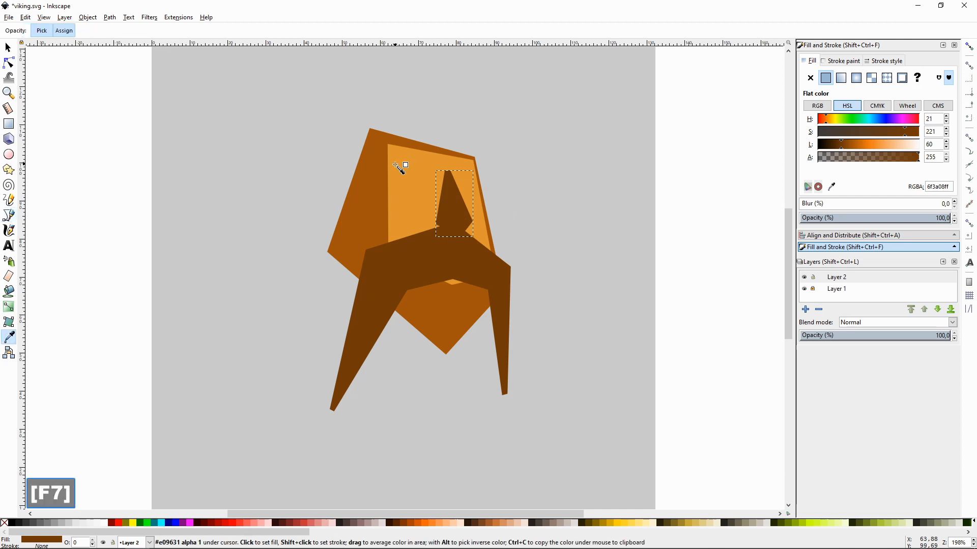
{"action": "left_click", "coordinate": [397, 166]}
{"action": "key", "text": "F1"}
{"action": "left_click", "coordinate": [623, 185]}
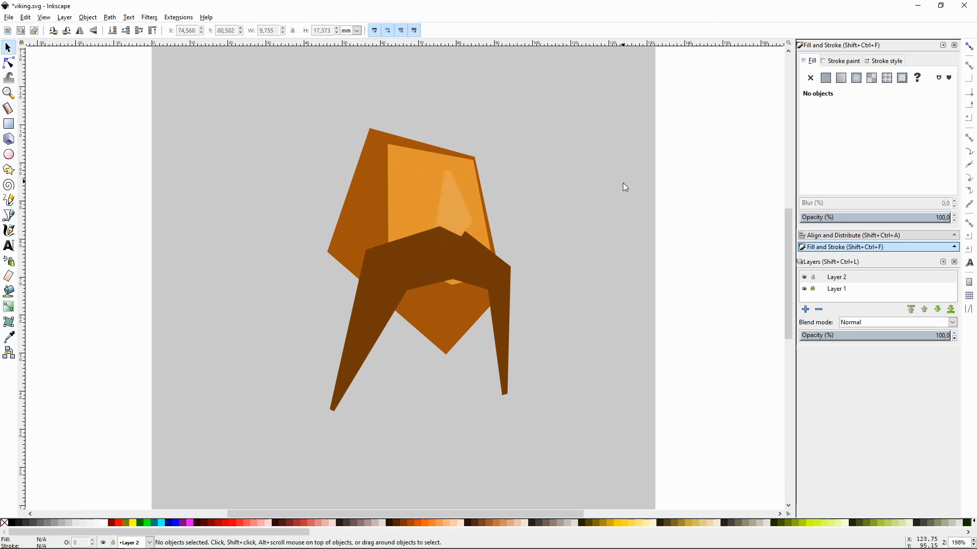
- Shift the nose slightly down over the moustache's peak, to about X 74.7 mm and Y 79.6 mm
{"action": "left_click", "coordinate": [460, 234]}
{"action": "left_click", "coordinate": [626, 215]}
{"action": "key", "text": "plus"}
{"action": "key", "text": "plus"}
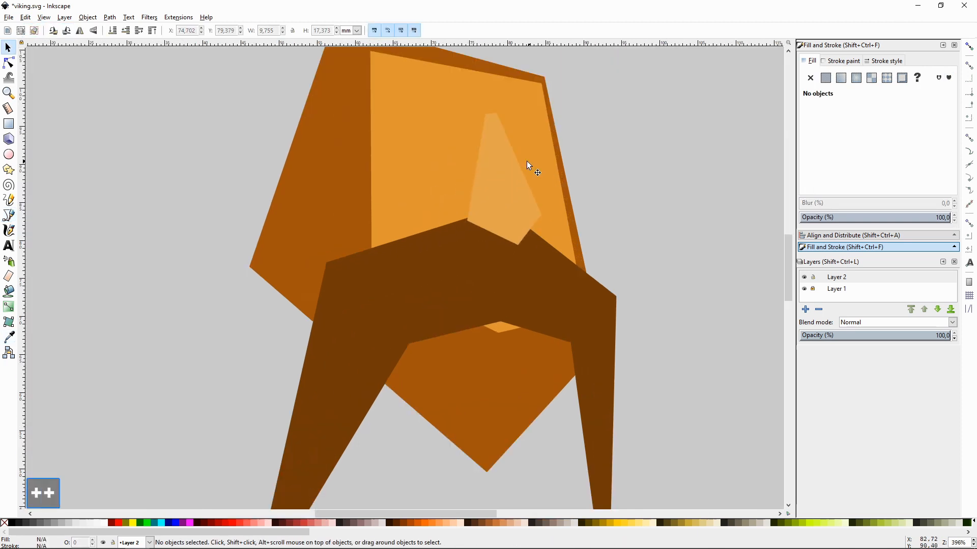
{"action": "left_click", "coordinate": [504, 189]}
{"action": "left_click", "coordinate": [631, 183]}
{"action": "key", "text": "minus"}
{"action": "key", "text": "minus"}
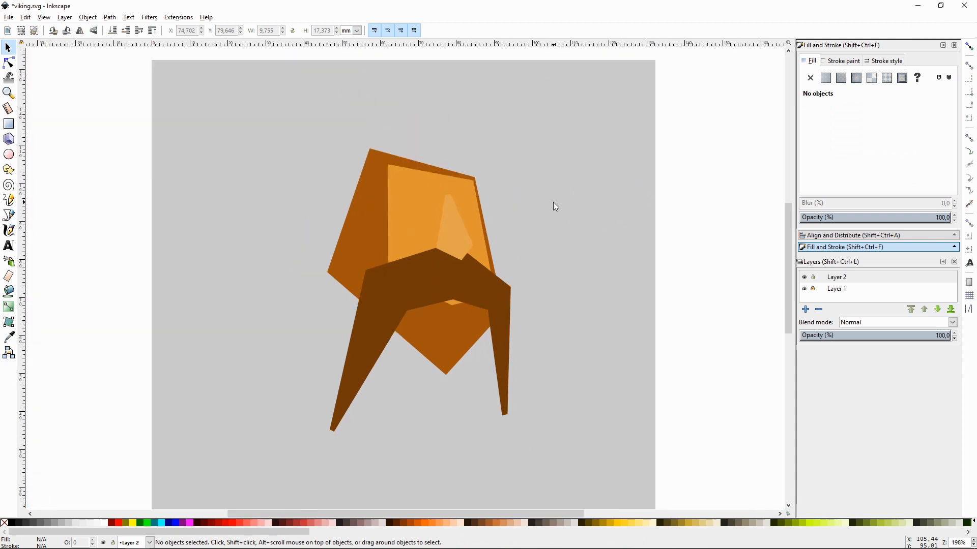
- Draw a closed six-cornered helmet band across the top of the head, about 38 mm wide and 19 mm tall
{"action": "key", "text": "shift+F6"}
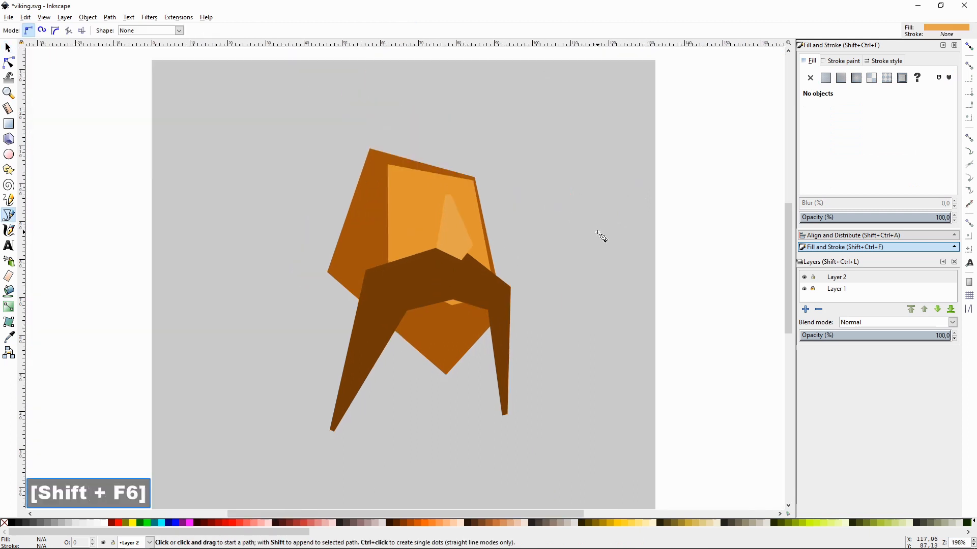
{"action": "left_click", "coordinate": [416, 175]}
{"action": "left_click", "coordinate": [349, 175]}
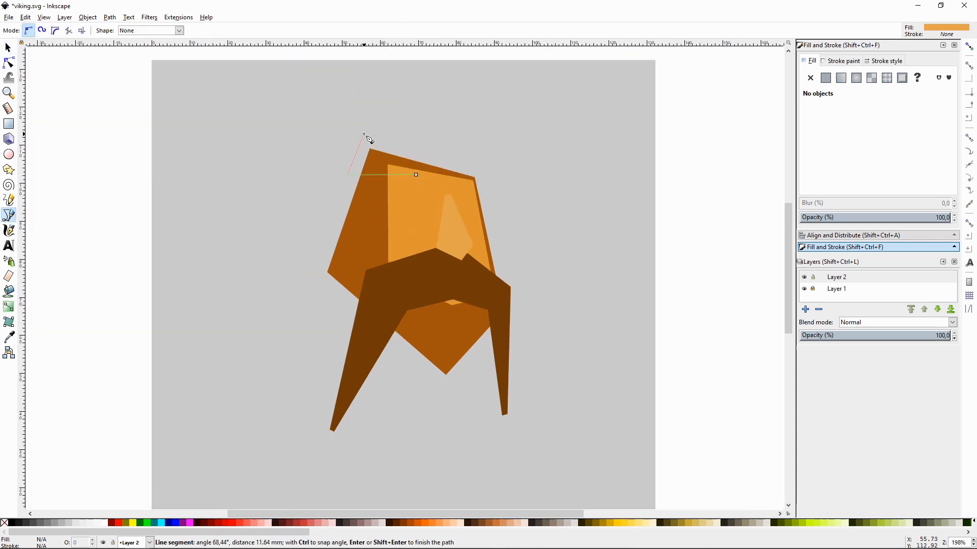
{"action": "left_click", "coordinate": [365, 126]}
{"action": "left_click", "coordinate": [441, 144]}
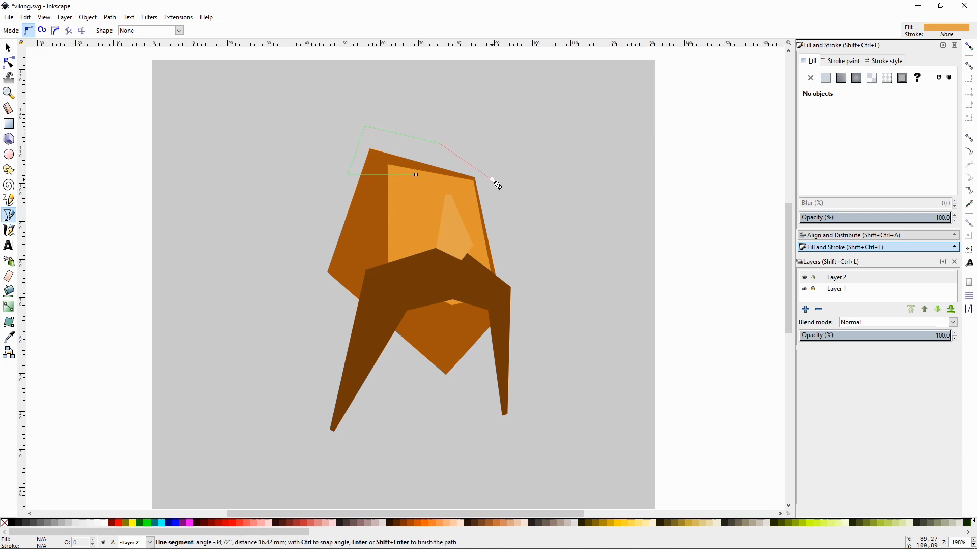
{"action": "left_click", "coordinate": [482, 198]}
{"action": "key", "text": "Return"}
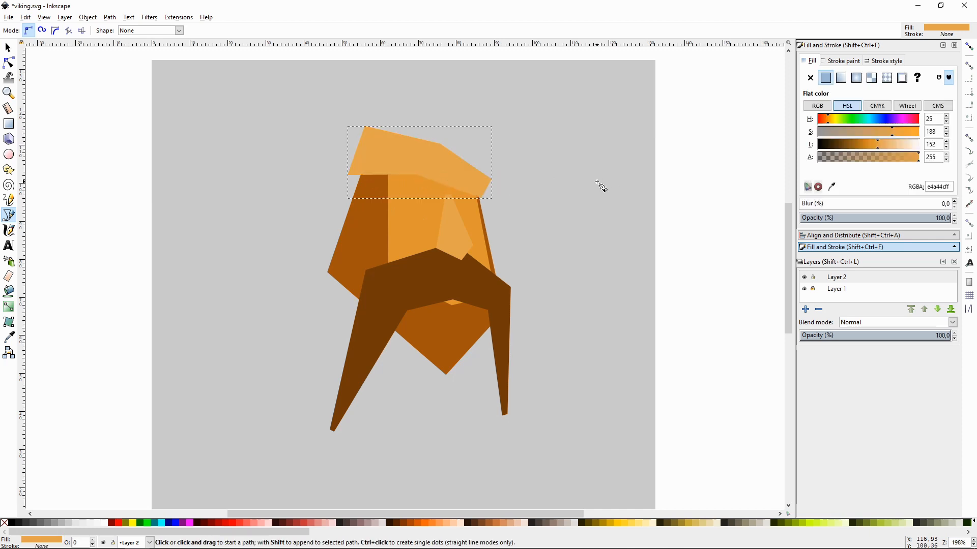
- Recolor the helmet band dark grey-brown with hue 26, saturation 31 and lightness 81
{"action": "key", "text": "F1"}
{"action": "left_click", "coordinate": [863, 132]}
{"action": "left_click_drag", "start_coordinate": [866, 144], "coordinate": [859, 145]}
{"action": "left_click", "coordinate": [833, 132]}
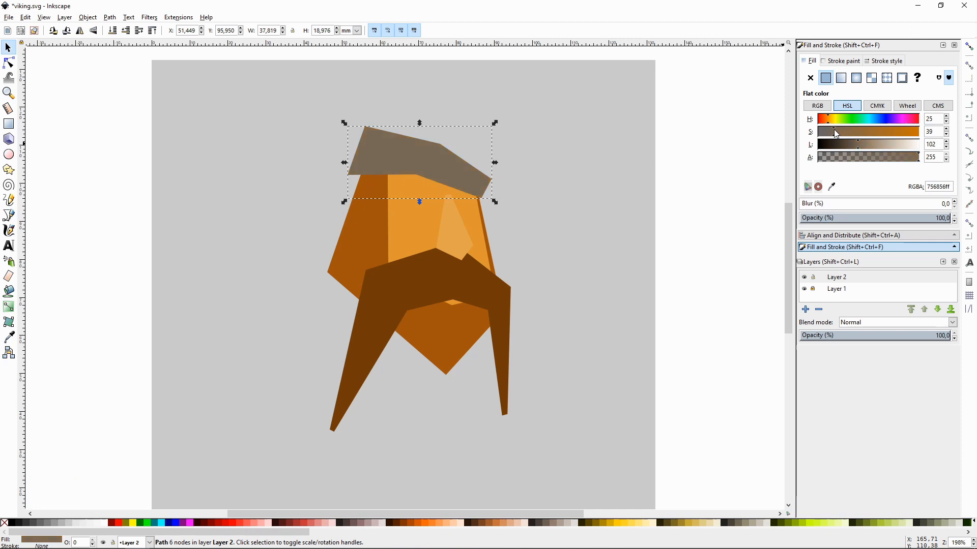
{"action": "left_click", "coordinate": [598, 219]}
{"action": "scroll", "coordinate": [598, 219], "scroll_direction": "up", "scroll_amount": 1}
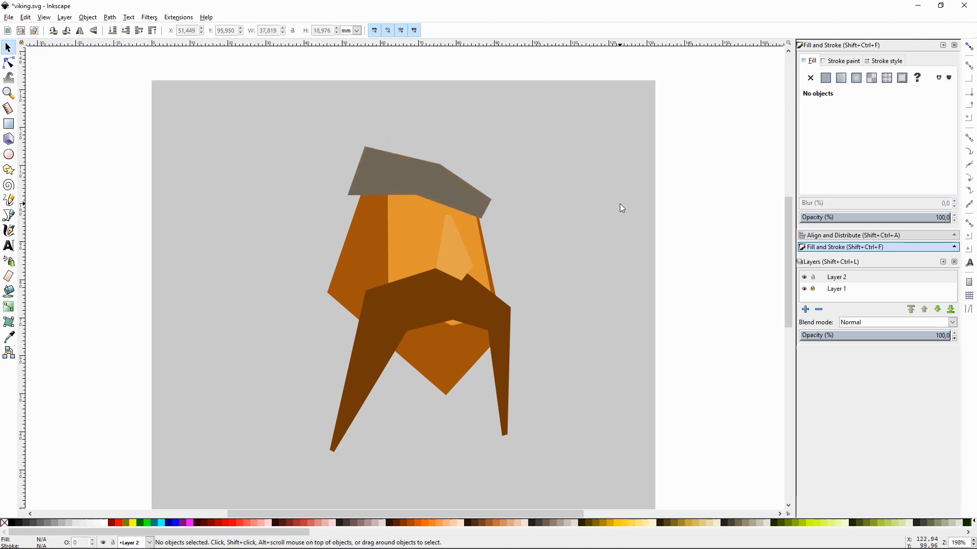
{"action": "left_click", "coordinate": [422, 220]}
{"action": "left_click_drag", "start_coordinate": [861, 143], "coordinate": [850, 143]}
{"action": "left_click", "coordinate": [667, 207]}
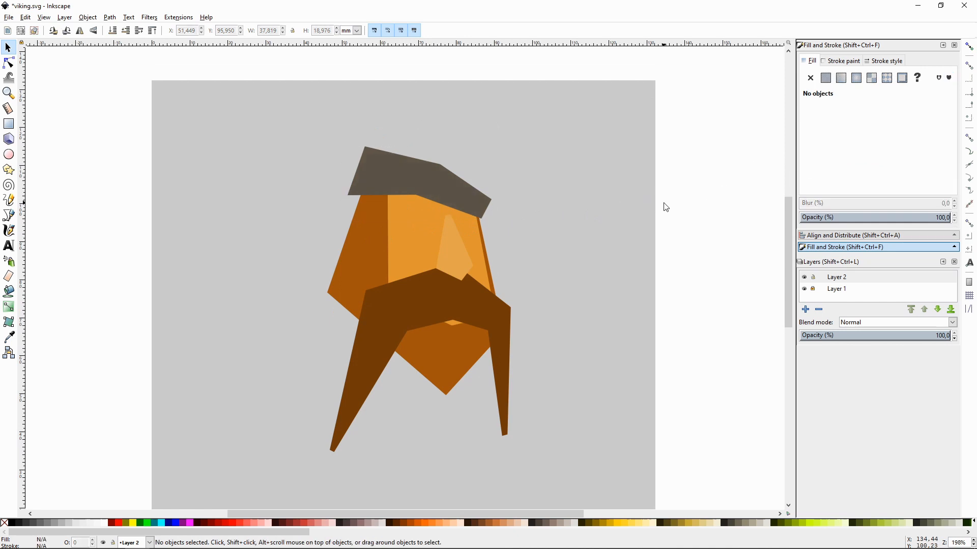
- Reshape the helmet band by moving its two left corners outward, the lower middle node up-left and the upper middle node down-right
{"action": "scroll", "coordinate": [666, 207], "scroll_direction": "up", "scroll_amount": 2}
{"action": "left_click", "coordinate": [367, 223]}
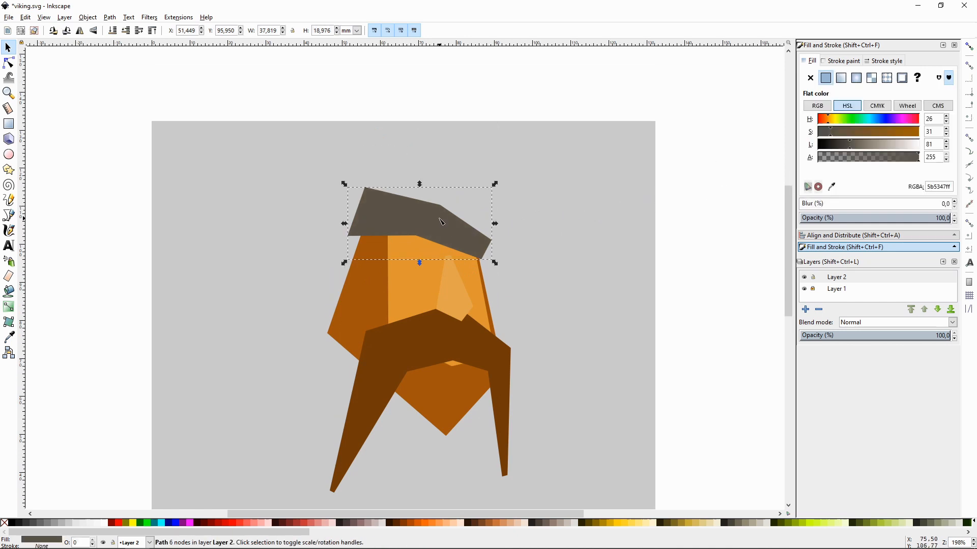
{"action": "key", "text": "n"}
{"action": "left_click_drag", "start_coordinate": [347, 235], "coordinate": [337, 237]}
{"action": "left_click_drag", "start_coordinate": [364, 188], "coordinate": [361, 192]}
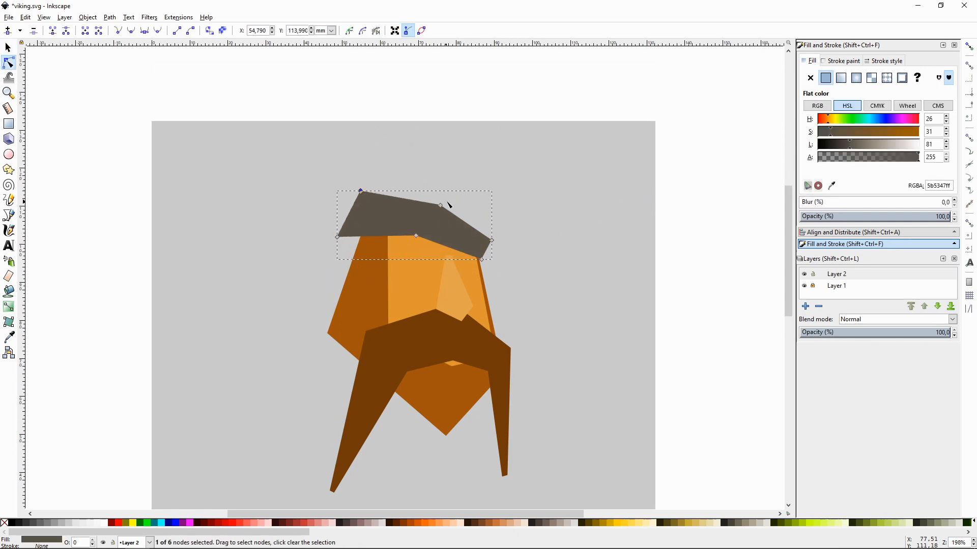
{"action": "left_click_drag", "start_coordinate": [416, 235], "coordinate": [405, 232]}
{"action": "left_click_drag", "start_coordinate": [441, 206], "coordinate": [447, 211]}
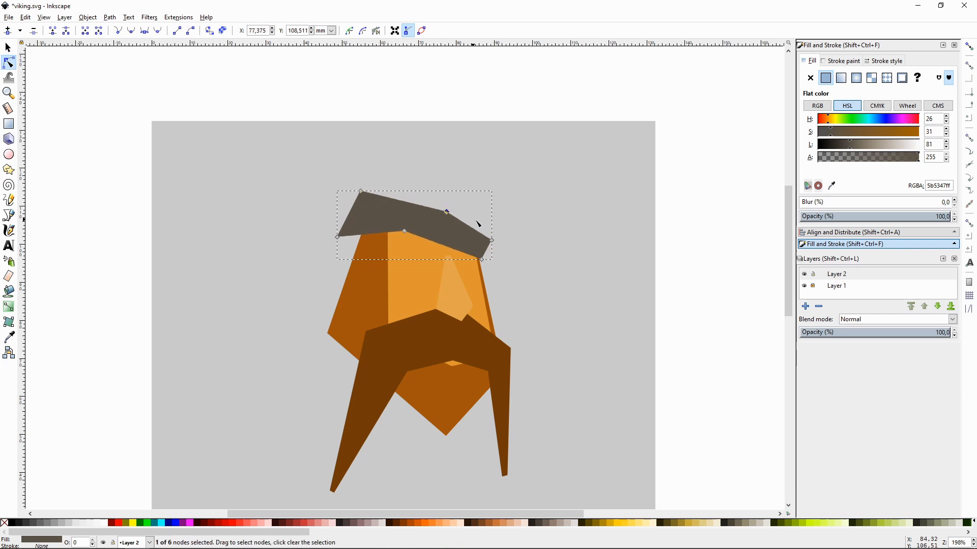
{"action": "left_click", "coordinate": [552, 229]}
{"action": "left_click", "coordinate": [549, 220]}
{"action": "key", "text": "F1"}
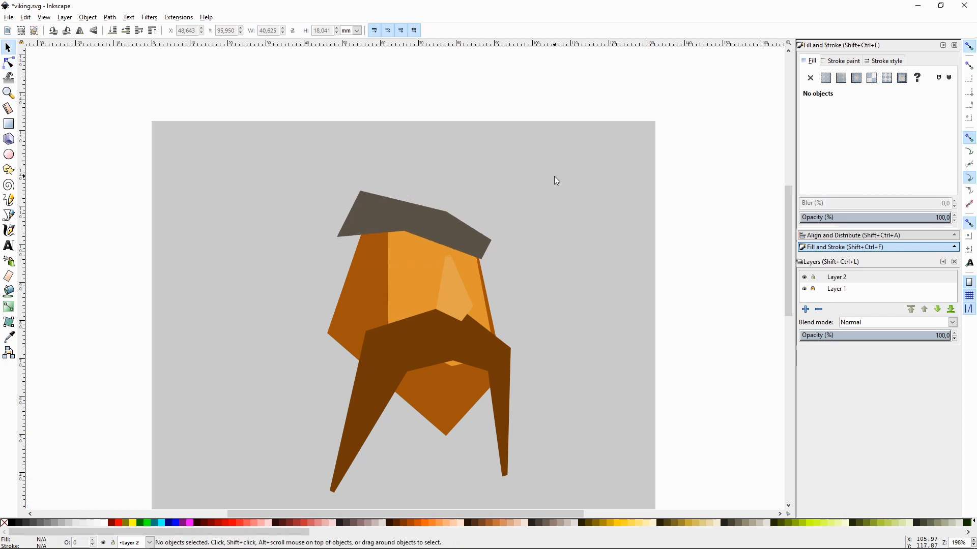
- Draw a closed four-cornered underside shape below the helmet band's left part, about 38 mm wide and 11 mm tall
{"action": "key", "text": "shift+F6"}
{"action": "left_click", "coordinate": [337, 237]}
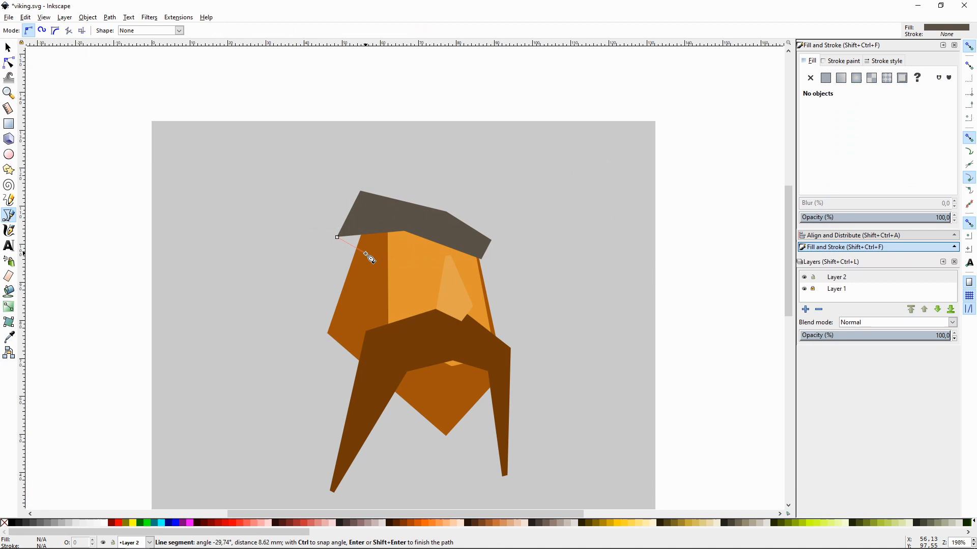
{"action": "left_click", "coordinate": [382, 220]}
{"action": "left_click", "coordinate": [481, 259]}
{"action": "left_click", "coordinate": [338, 237]}
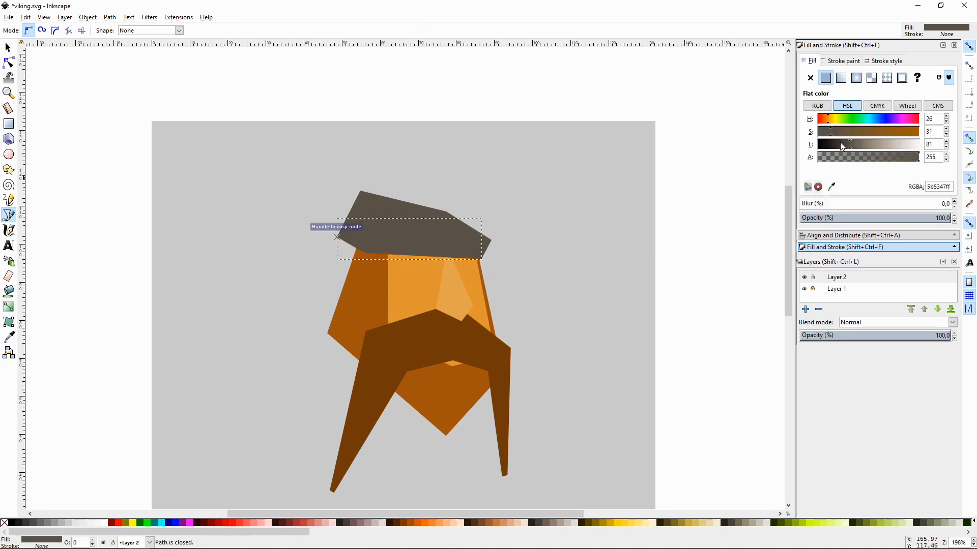
- Darken the helmet's underside shape to hue 27, saturation 33 and lightness 31, and send it behind everything else
{"action": "left_click_drag", "start_coordinate": [840, 142], "coordinate": [820, 153]}
{"action": "key", "text": "F1"}
{"action": "key", "text": "End"}
{"action": "left_click", "coordinate": [554, 216]}
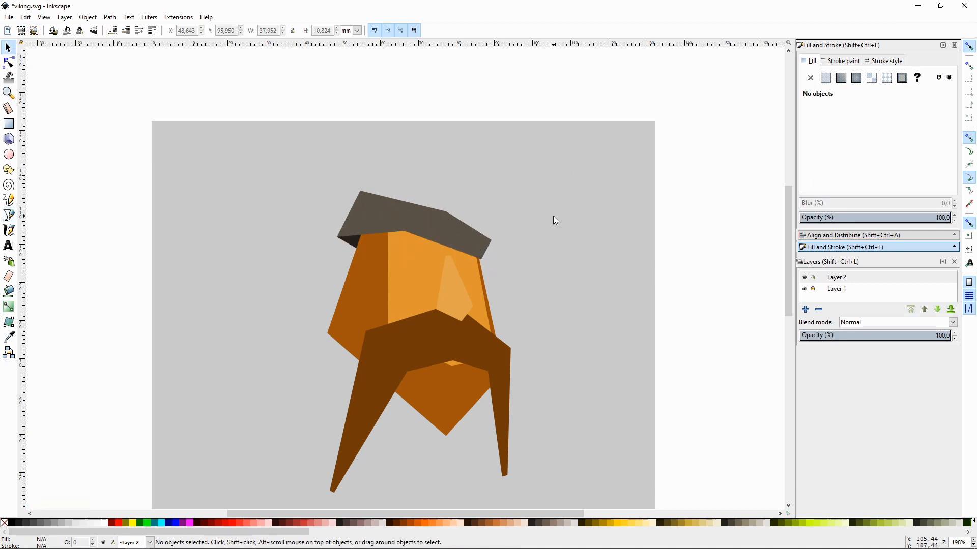
- Draw a closed five-cornered helmet dome rising above the band, with its base edge overlapping the band
{"action": "key", "text": "shift+F6"}
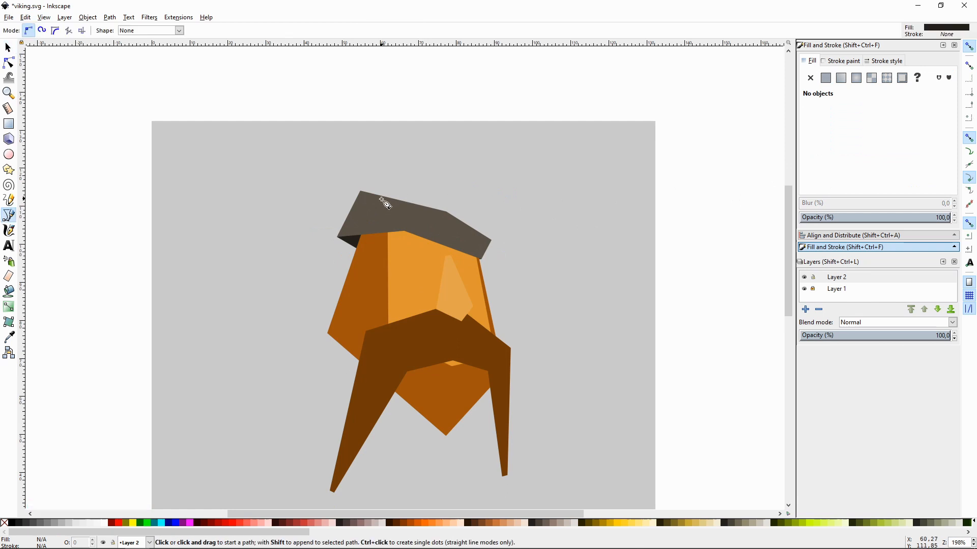
{"action": "left_click", "coordinate": [371, 209]}
{"action": "left_click", "coordinate": [402, 171]}
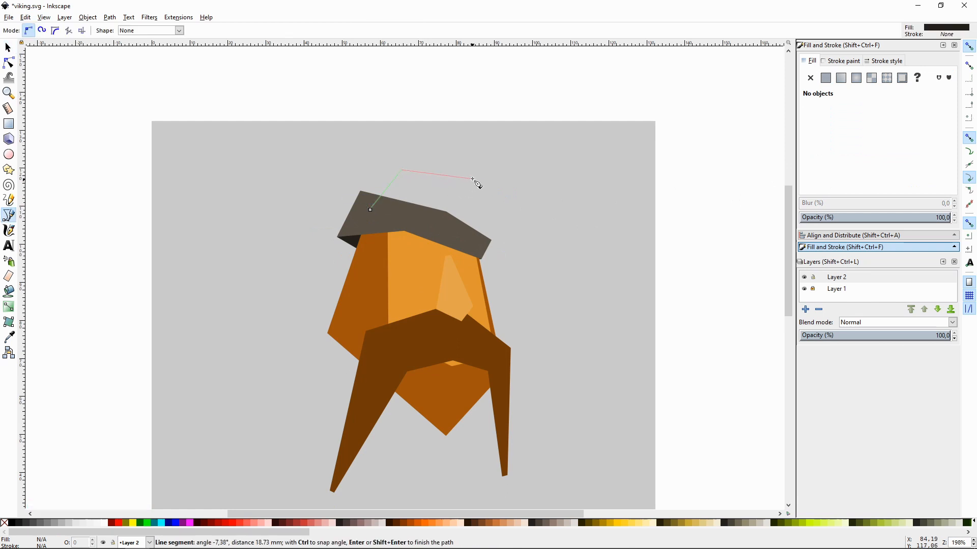
{"action": "left_click", "coordinate": [475, 238]}
{"action": "left_click", "coordinate": [371, 209]}
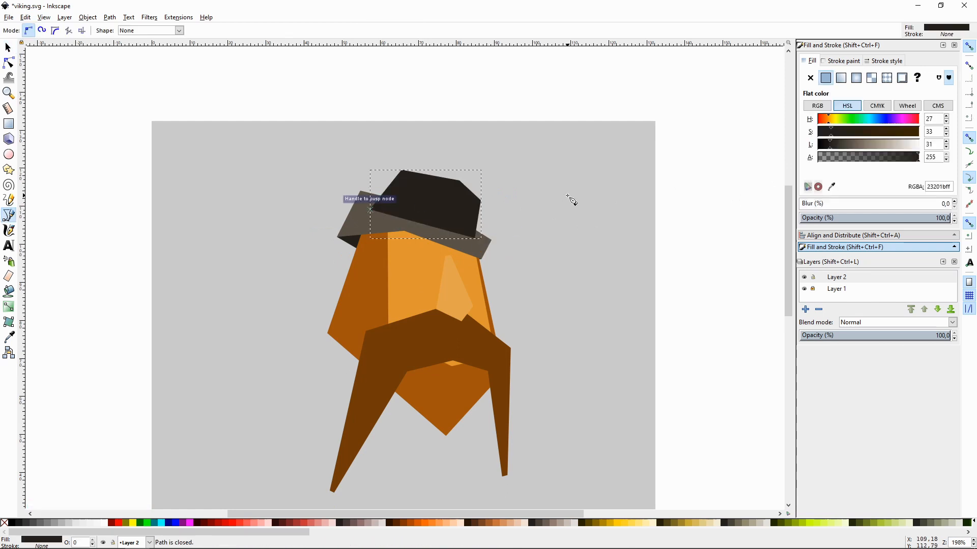
- Widen the dome to about 32 by 19 mm by moving its lower-left corner left and lower-right corner down-right
{"action": "key", "text": "F1"}
{"action": "double_click", "coordinate": [391, 214]}
{"action": "left_click_drag", "start_coordinate": [370, 210], "coordinate": [361, 209]}
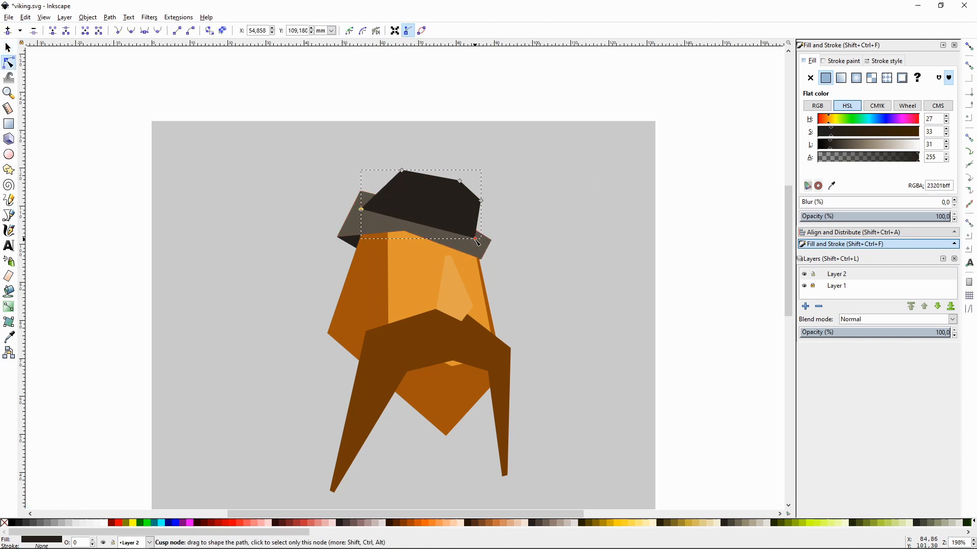
{"action": "left_click_drag", "start_coordinate": [475, 239], "coordinate": [483, 245]}
{"action": "key", "text": "F1"}
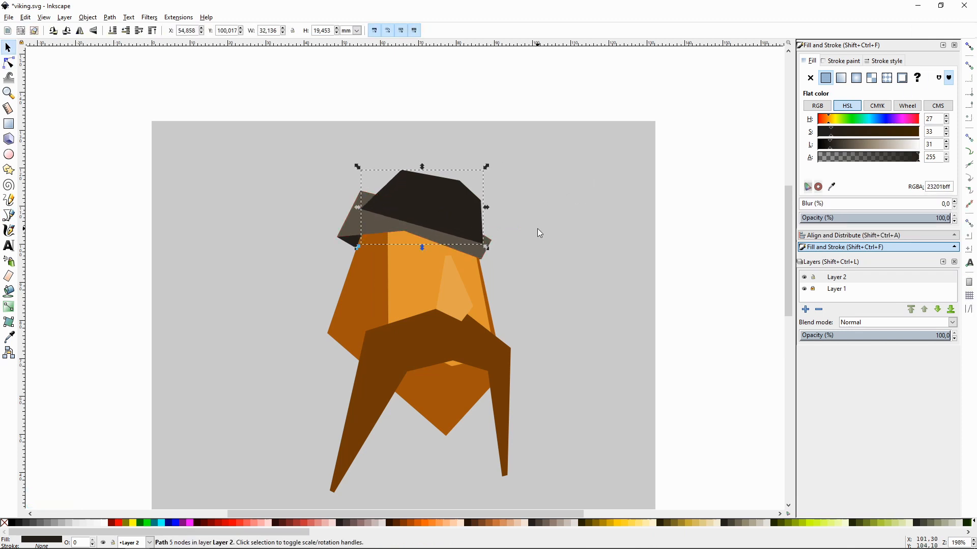
- Send the dome to the back, nudge it slightly left, and lighten its fill to hue 27, saturation 26, lightness 138
{"action": "key", "text": "End"}
{"action": "left_click_drag", "start_coordinate": [445, 188], "coordinate": [443, 188]}
{"action": "left_click_drag", "start_coordinate": [831, 144], "coordinate": [871, 143]}
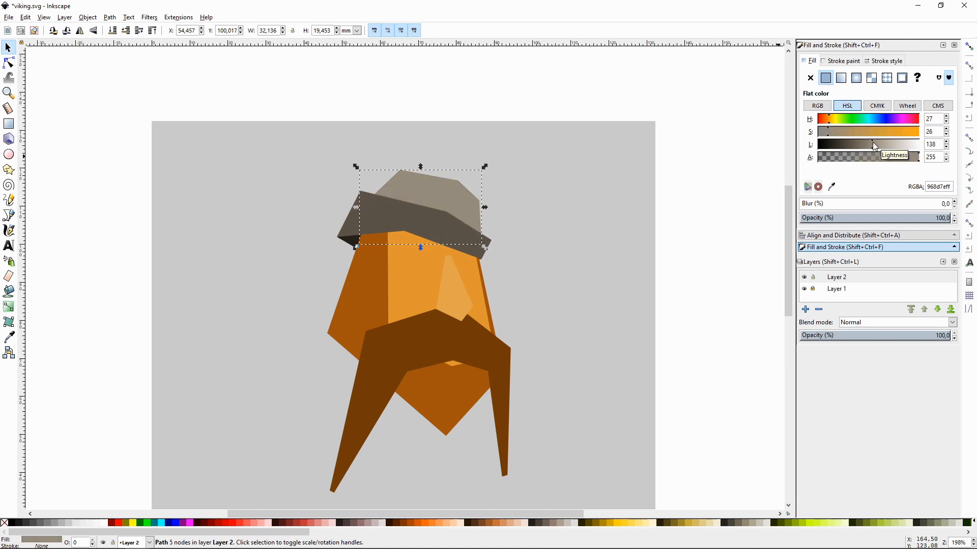
{"action": "left_click", "coordinate": [578, 246]}
- Draw a closed four-cornered upright strip from the dome's top down into the helmet band, about 6 mm wide and 14 mm tall
{"action": "scroll", "coordinate": [579, 246], "scroll_direction": "down", "scroll_amount": 1}
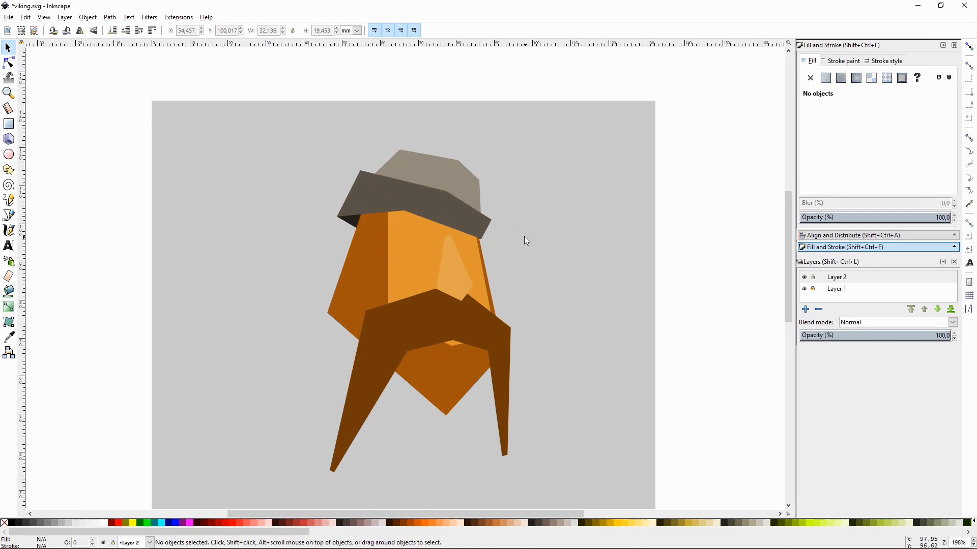
{"action": "key", "text": "plus"}
{"action": "key", "text": "shift+F6"}
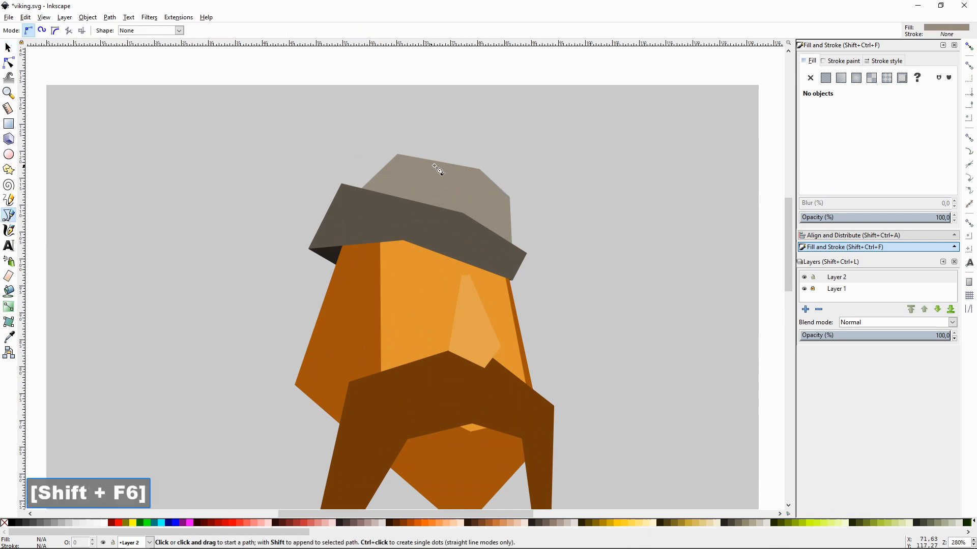
{"action": "left_click", "coordinate": [454, 158]}
{"action": "left_click", "coordinate": [453, 221]}
{"action": "left_click", "coordinate": [479, 232]}
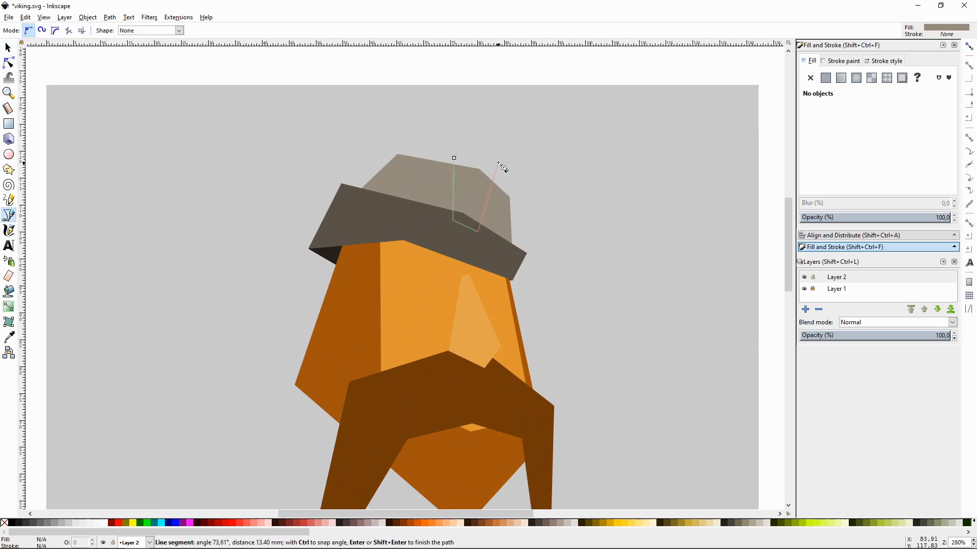
{"action": "left_click", "coordinate": [454, 159]}
- Fill the upright strip with the color sampled from the helmet band
{"action": "key", "text": "F7"}
{"action": "left_click", "coordinate": [501, 245]}
{"action": "key", "text": "F1"}
{"action": "left_click", "coordinate": [642, 221]}
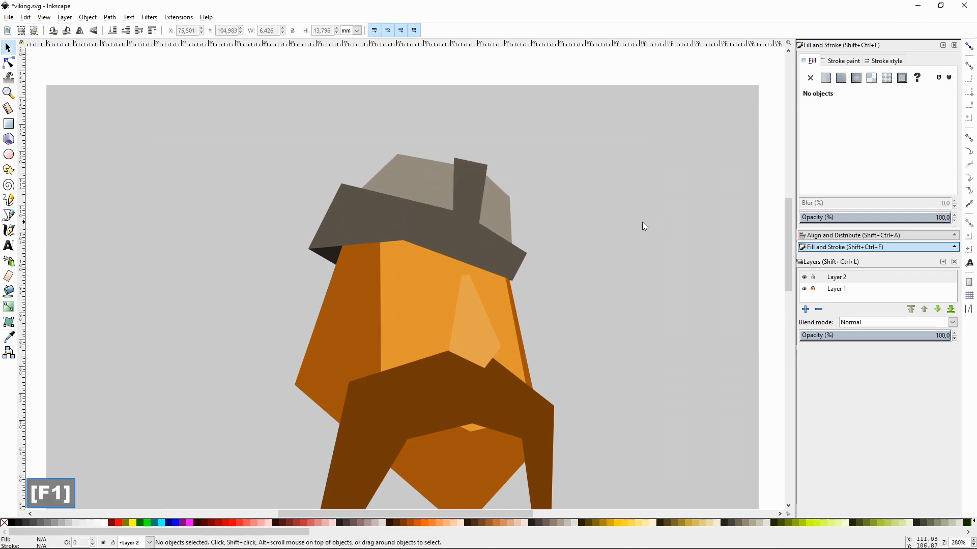
- Raise the strip's upper-left corner so the strip is about 14.6 mm tall
{"action": "double_click", "coordinate": [465, 172]}
{"action": "left_click_drag", "start_coordinate": [454, 158], "coordinate": [453, 153]}
{"action": "key", "text": "F1"}
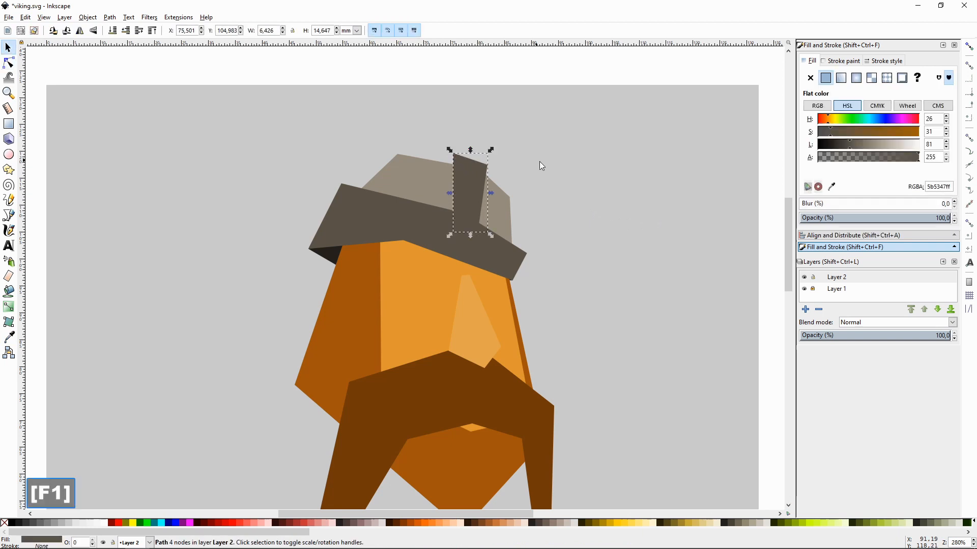
{"action": "left_click", "coordinate": [539, 160]}
- Draw a small closed triangle at the strip's upper-left corner, about 4.4 mm wide and 3.5 mm tall
{"action": "key", "text": "shift+F6"}
{"action": "left_click", "coordinate": [453, 153]}
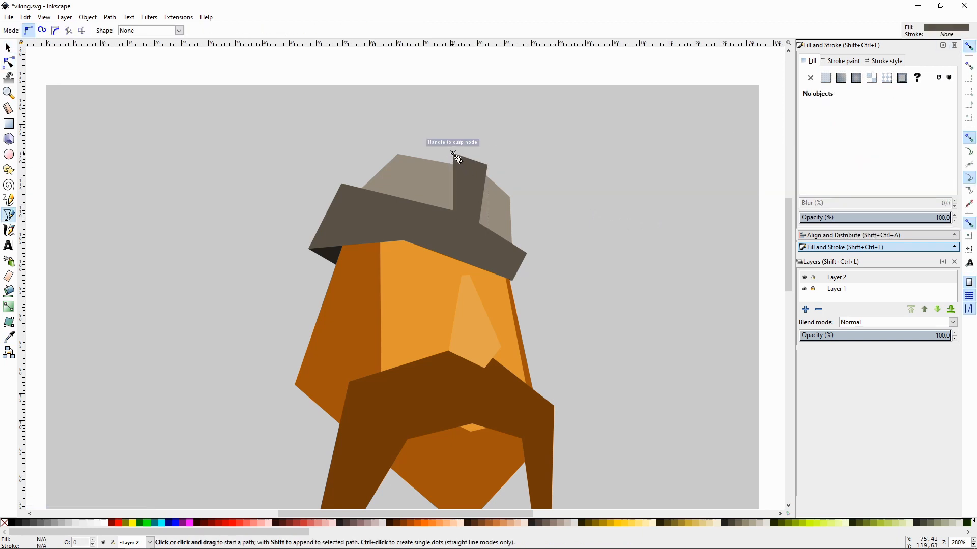
{"action": "left_click", "coordinate": [465, 172]}
{"action": "left_click", "coordinate": [454, 154]}
- Fill the small triangle with the color sampled from the dark helmet underside and send it to the back
{"action": "key", "text": "F7"}
{"action": "left_click", "coordinate": [331, 253]}
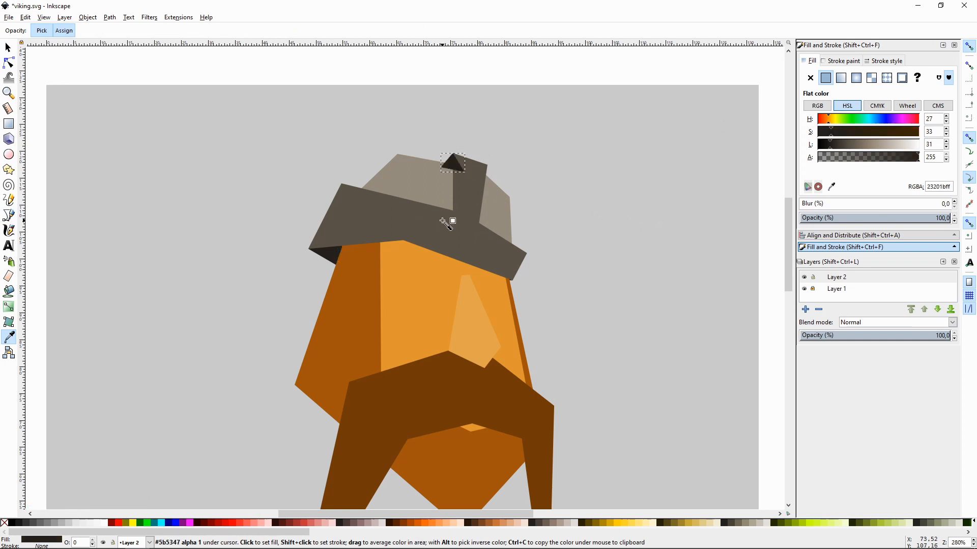
{"action": "key", "text": "F1"}
{"action": "key", "text": "End"}
{"action": "key", "text": "Escape"}
{"action": "key", "text": "minus"}
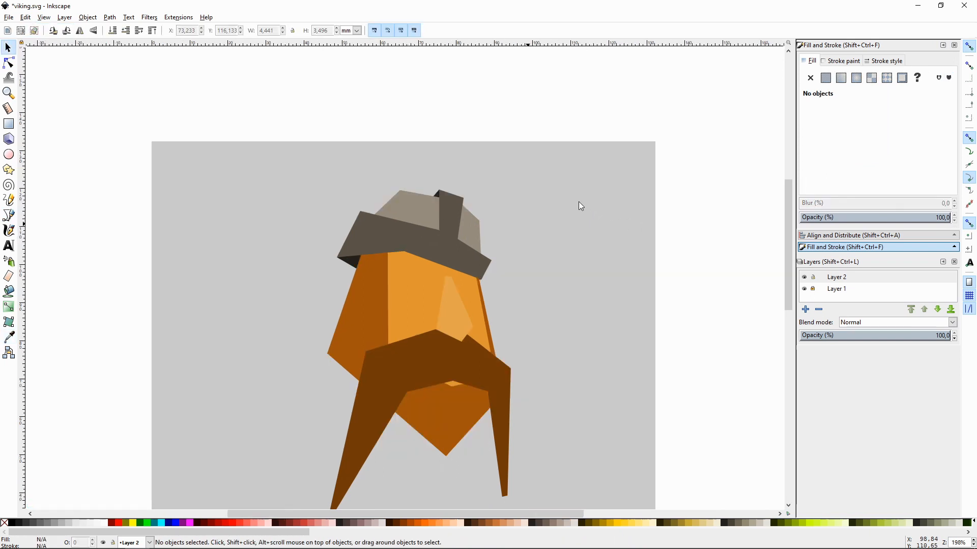
{"action": "key", "text": "ctrl+s"}
- Draw a closed five-cornered bent horn rising from the helmet's left side, about 36 mm wide and 43 mm tall
{"action": "key", "text": "shift+F6"}
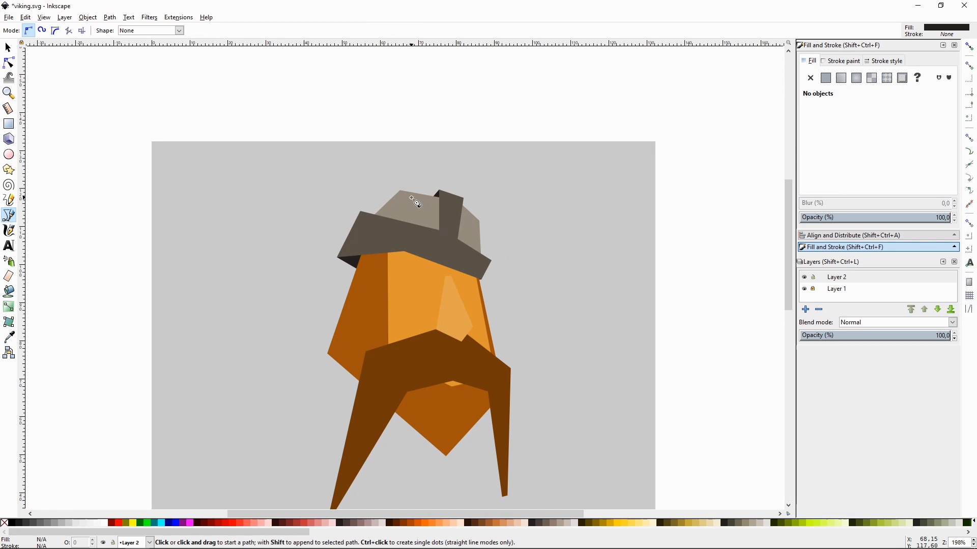
{"action": "left_click", "coordinate": [406, 195]}
{"action": "left_click", "coordinate": [328, 132]}
{"action": "left_click", "coordinate": [420, 66]}
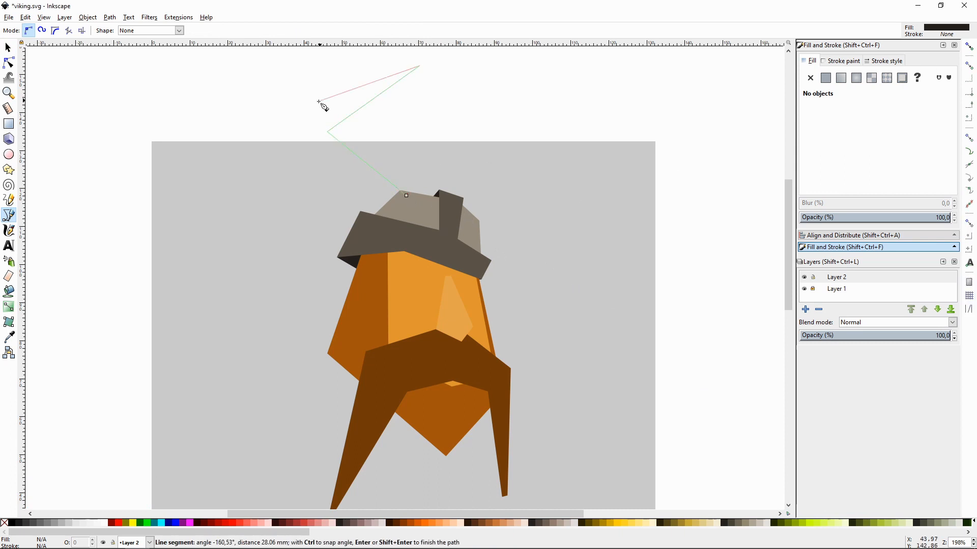
{"action": "left_click", "coordinate": [281, 131]}
{"action": "left_click", "coordinate": [365, 230]}
{"action": "key", "text": "Return"}
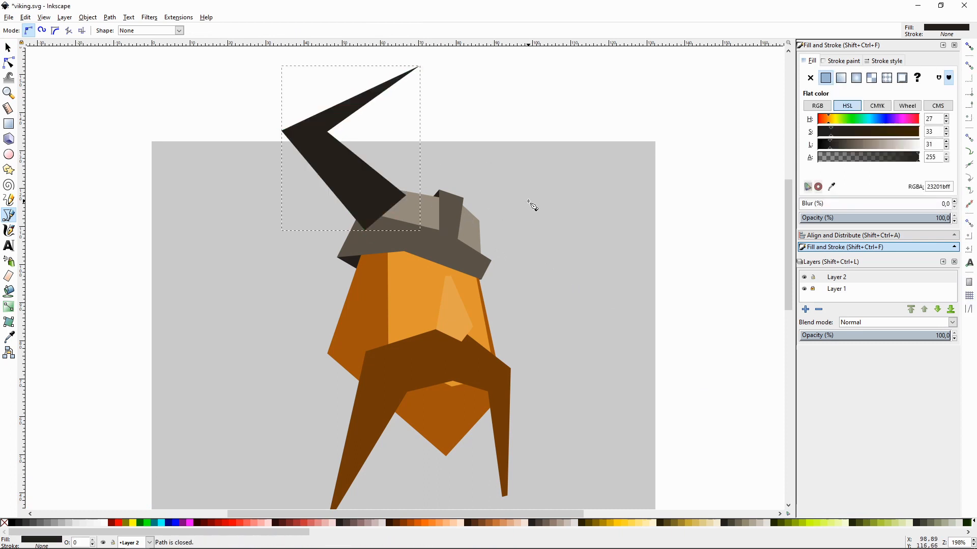
- Recolor the left horn dark brown with hue 31, saturation 106 and lightness 36
{"action": "left_click", "coordinate": [843, 145]}
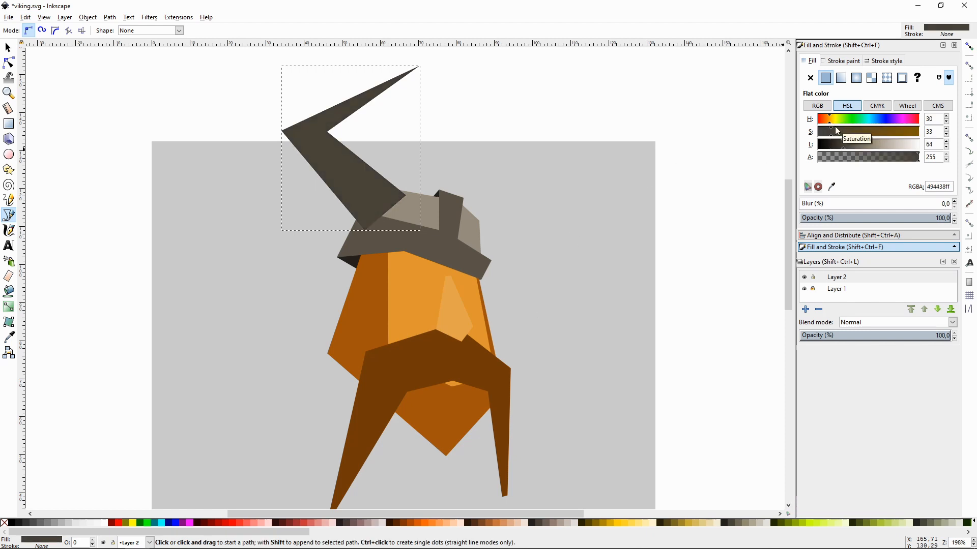
{"action": "mouse_move", "coordinate": [835, 131]}
{"action": "left_mouse_down"}
{"action": "mouse_move", "coordinate": [861, 131]}
{"action": "mouse_move", "coordinate": [856, 144]}
{"action": "mouse_move", "coordinate": [831, 145]}
{"action": "left_mouse_up"}
{"action": "left_click", "coordinate": [832, 118]}
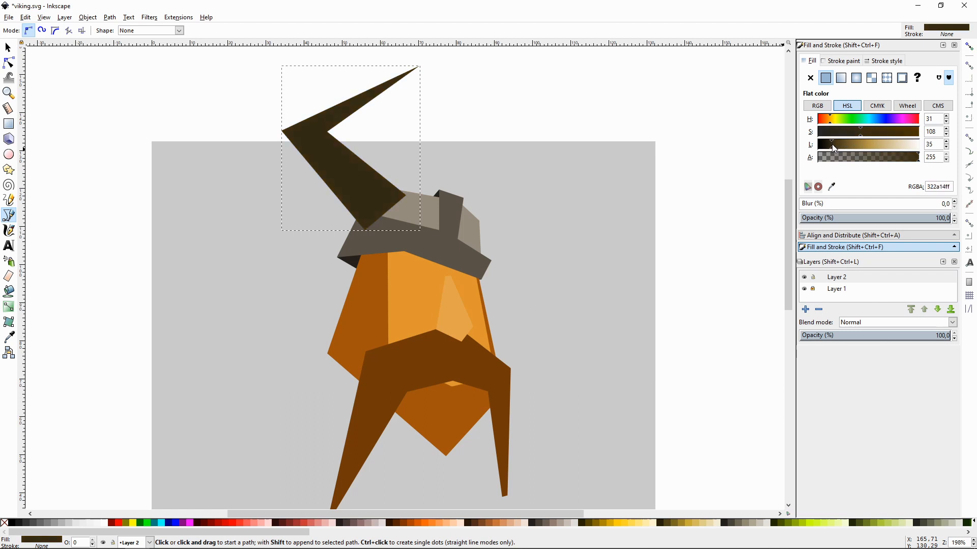
{"action": "key", "text": "ctrl+z"}
- Lower the left horn behind the helmet band and move its lower-right corner to about X 65.6 mm and Y 118.5 mm
{"action": "key", "text": "F1"}
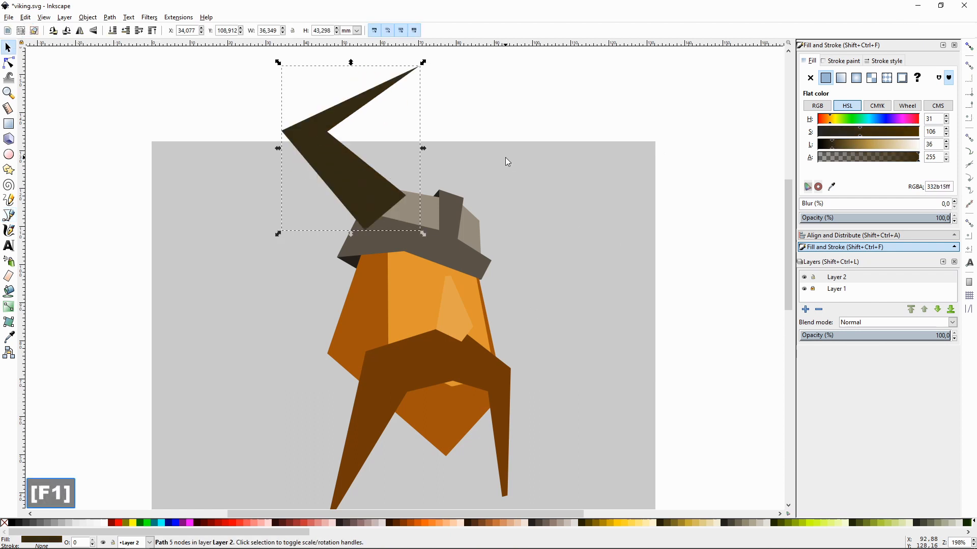
{"action": "key", "text": "Page_Down"}
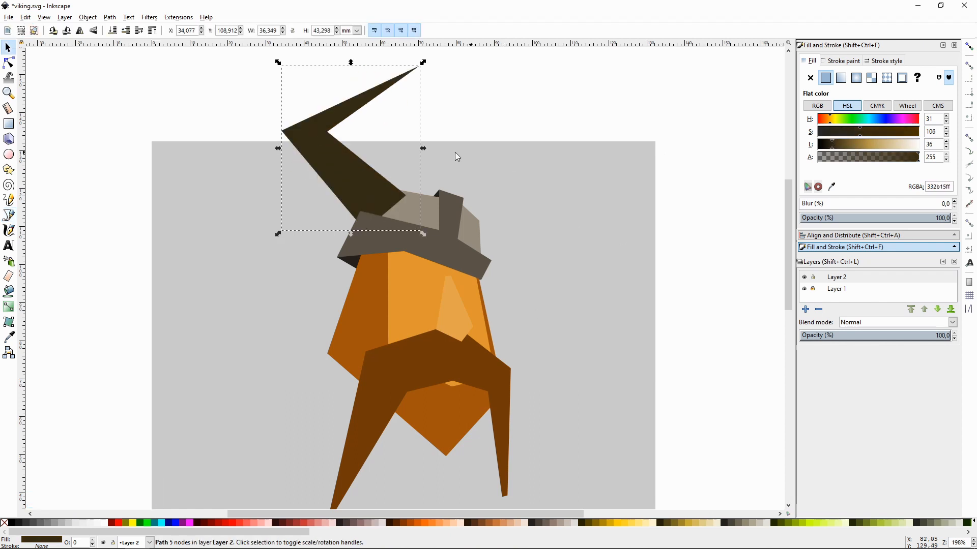
{"action": "key", "text": "F2"}
{"action": "left_click_drag", "start_coordinate": [407, 195], "coordinate": [403, 196]}
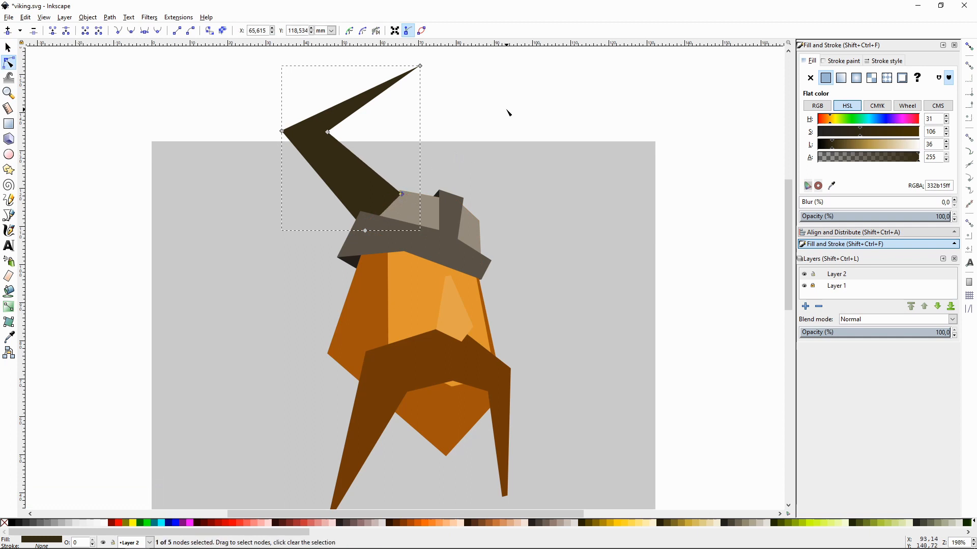
{"action": "key", "text": "space"}
{"action": "left_click", "coordinate": [497, 166]}
- Draw a closed five-cornered smaller bent horn on the helmet's right side, about 20 mm wide and 34 mm tall
{"action": "key", "text": "shift"}
{"action": "key", "text": "shift+F6"}
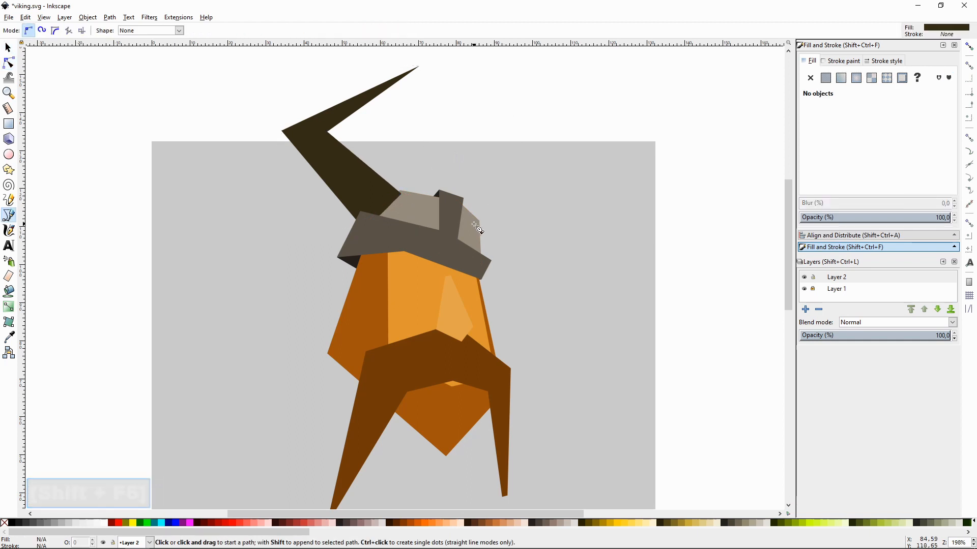
{"action": "left_click", "coordinate": [475, 224]}
{"action": "left_click", "coordinate": [533, 197]}
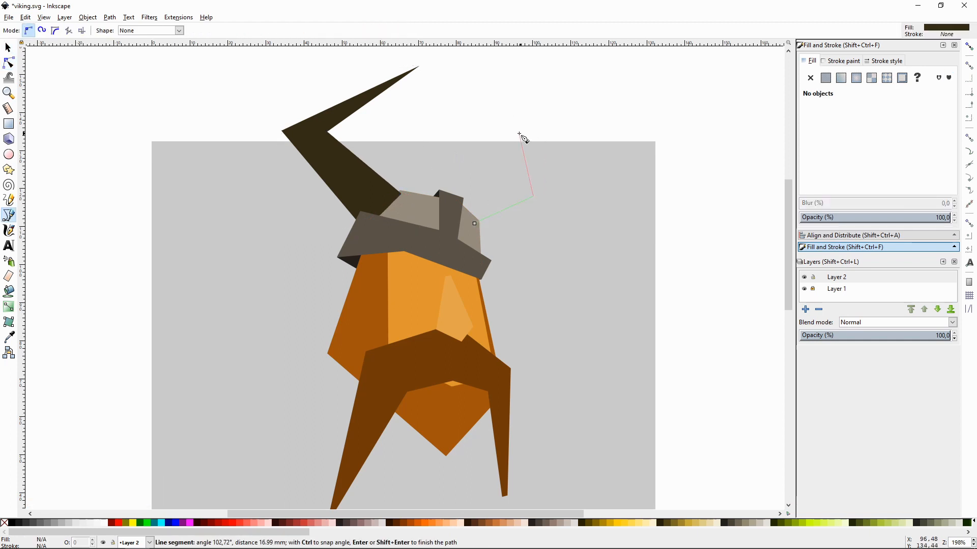
{"action": "left_click", "coordinate": [516, 133]}
{"action": "left_click", "coordinate": [550, 211]}
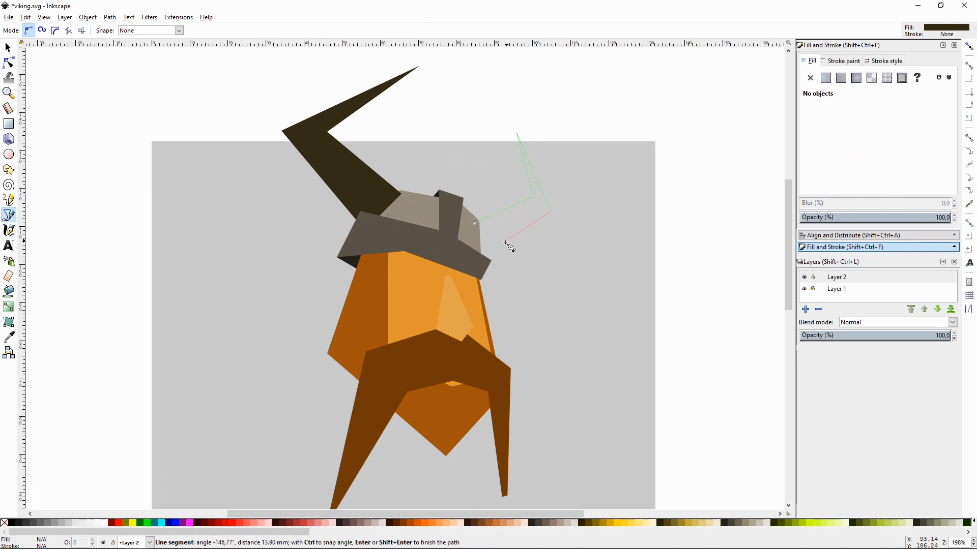
{"action": "left_click", "coordinate": [475, 263]}
{"action": "key", "text": "Return"}
- Send the right horn to the back and darken its fill to hue 32, saturation 106 and lightness 20
{"action": "key", "text": "F1"}
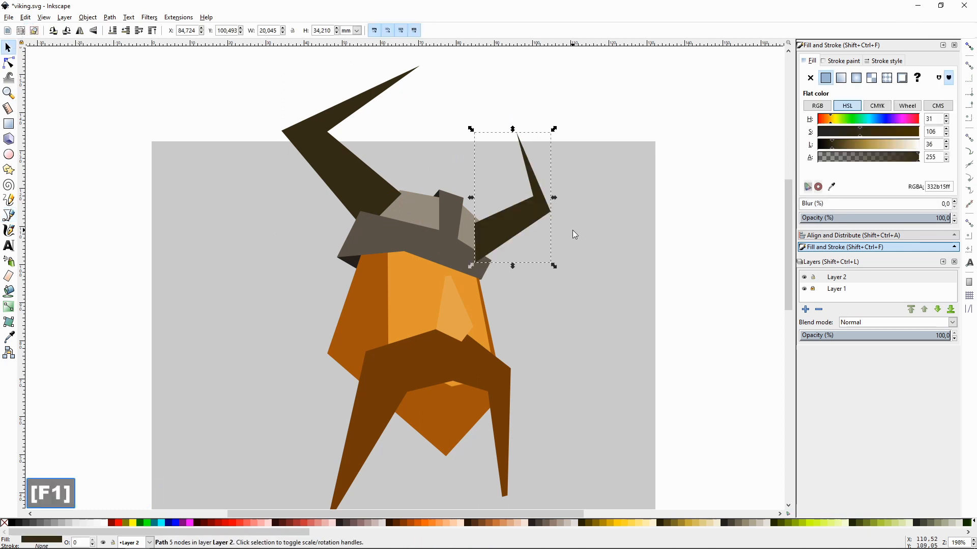
{"action": "key", "text": "End"}
{"action": "left_click", "coordinate": [826, 144]}
{"action": "left_click", "coordinate": [690, 191]}
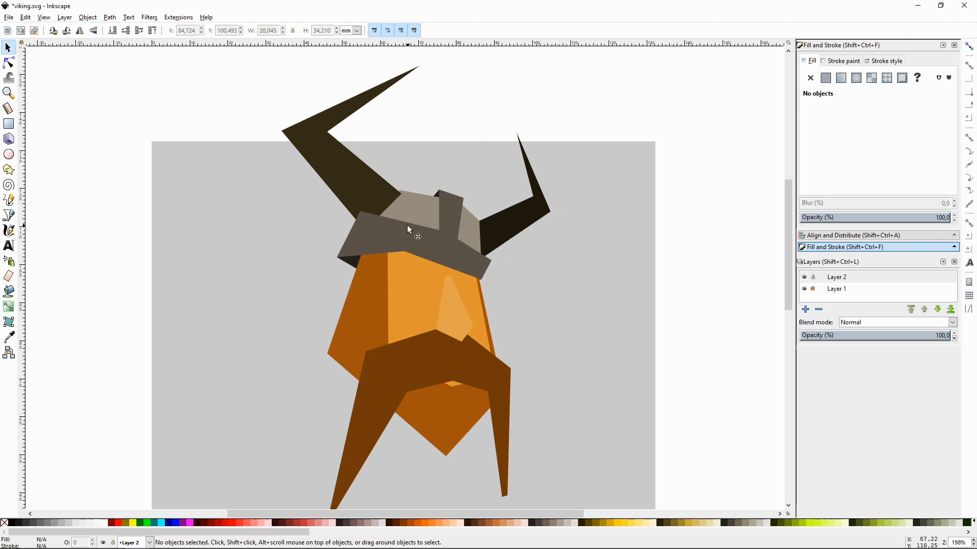
- Draw a closed four-cornered slanted band across the base of the left horn
{"action": "key", "text": "shift+F6"}
{"action": "scroll", "coordinate": [427, 199], "scroll_direction": "up", "scroll_amount": 1}
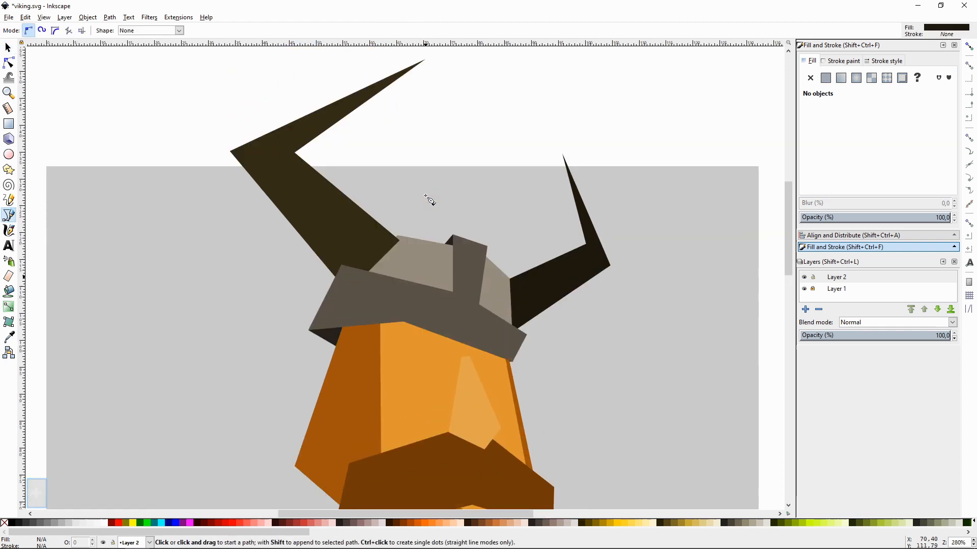
{"action": "left_click", "coordinate": [385, 225]}
{"action": "left_click", "coordinate": [342, 273]}
{"action": "left_click", "coordinate": [363, 286]}
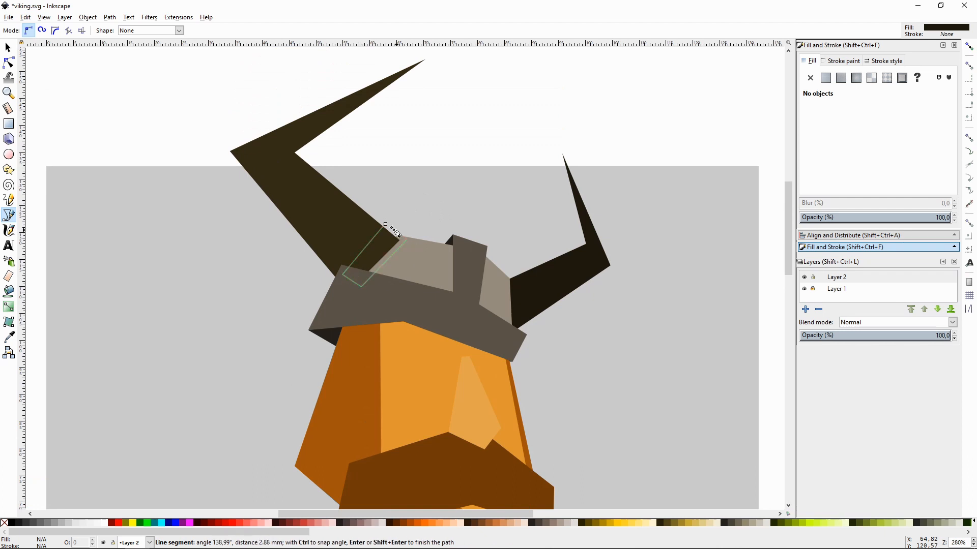
{"action": "left_click", "coordinate": [407, 239]}
{"action": "left_click", "coordinate": [385, 225]}
- Draw a closed four-cornered upright band across the base of the right horn, about 3.7 mm wide and 11.8 mm tall
{"action": "left_click", "coordinate": [504, 275]}
{"action": "left_click", "coordinate": [523, 274]}
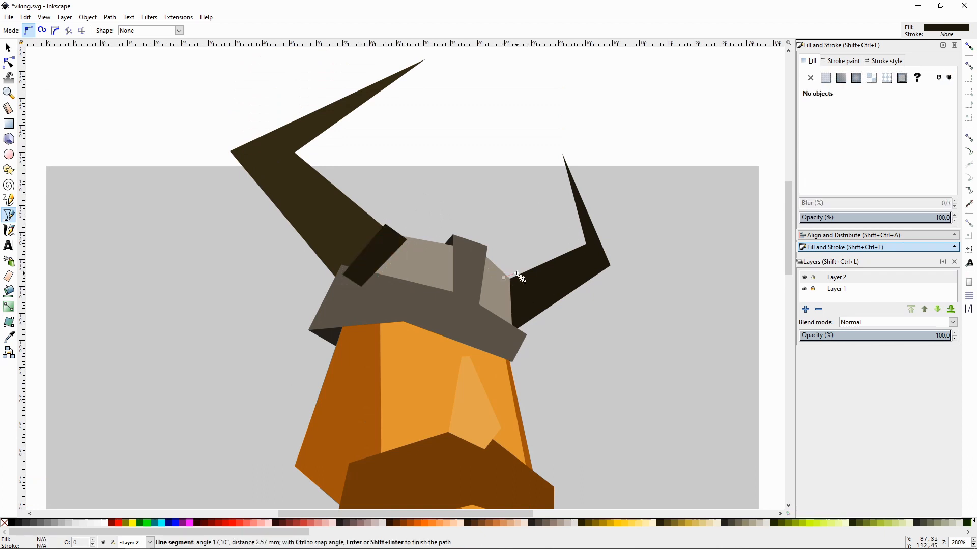
{"action": "left_click", "coordinate": [524, 335]}
{"action": "left_click", "coordinate": [504, 336]}
{"action": "left_click", "coordinate": [504, 275]}
{"action": "key", "text": "F1"}
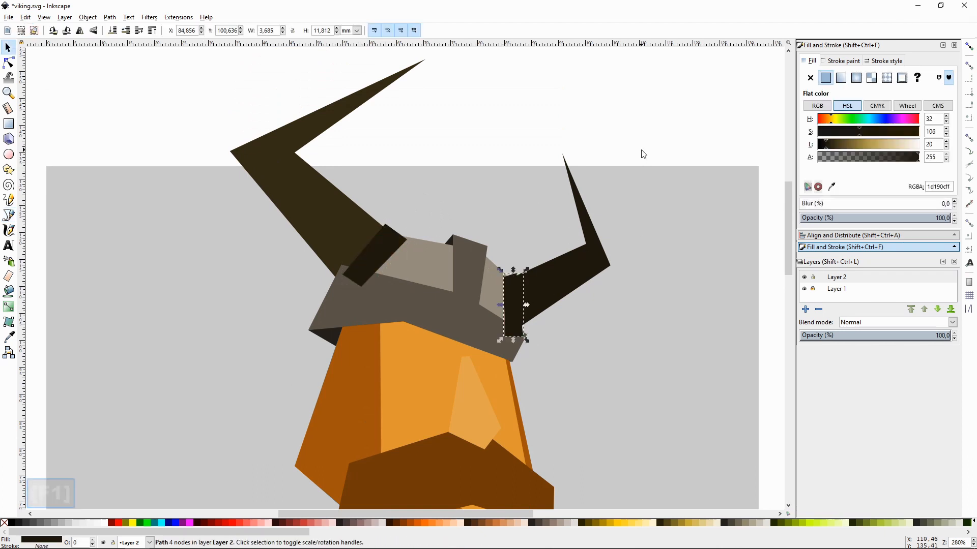
- Darken both horn-base bands together to black
{"action": "left_click", "coordinate": [642, 154]}
{"action": "left_click", "coordinate": [513, 300]}
{"action": "left_click", "coordinate": [375, 256], "text": "shift"}
{"action": "left_click_drag", "start_coordinate": [825, 145], "coordinate": [813, 145]}
{"action": "key", "text": "Escape"}
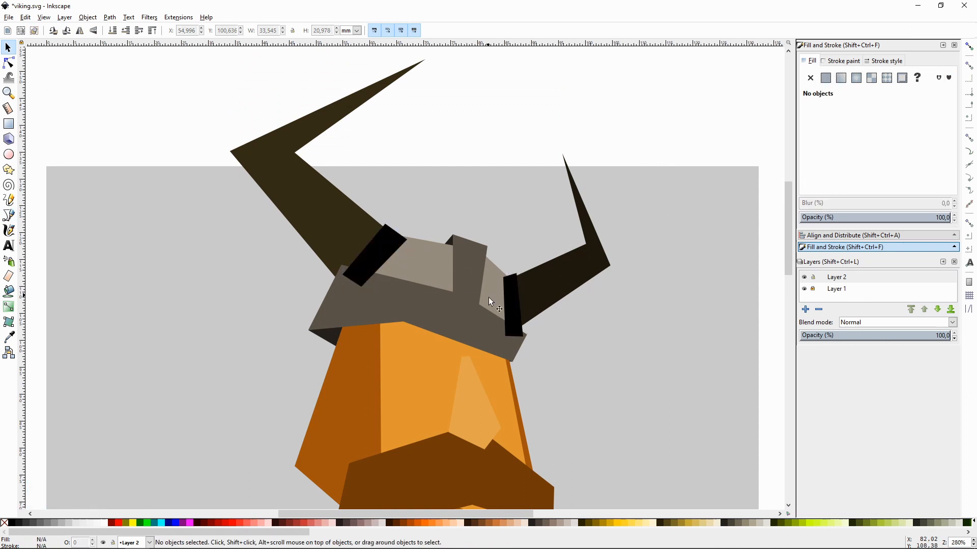
- Restack the horn-base bands so the right one sits behind the helmet but over its horn, and the left one behind the brim
{"action": "left_click", "coordinate": [514, 305]}
{"action": "key", "text": "End"}
{"action": "key", "text": "Page_Up"}
{"action": "left_click", "coordinate": [383, 246]}
{"action": "key", "text": "Page_Down"}
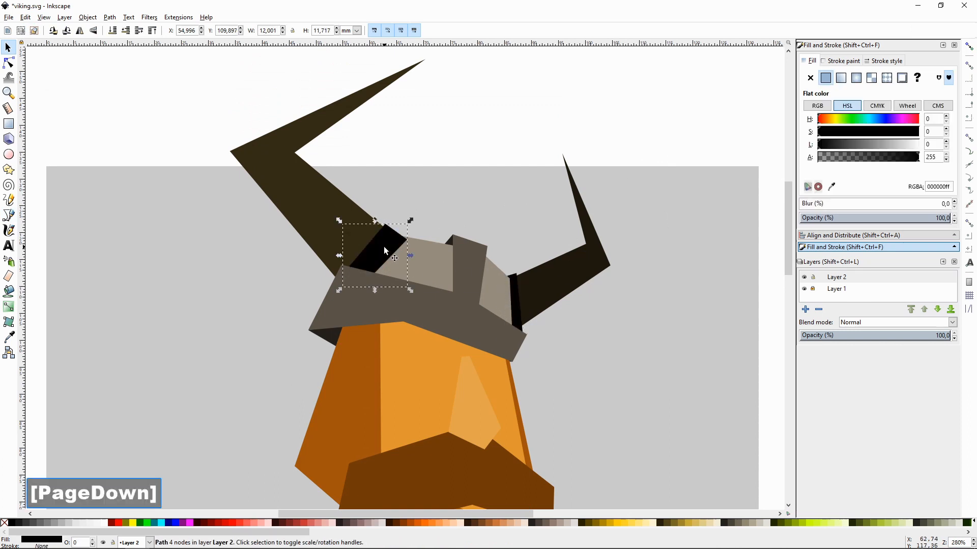
{"action": "left_click", "coordinate": [493, 144]}
{"action": "key", "text": "minus"}
{"action": "key", "text": "plus"}
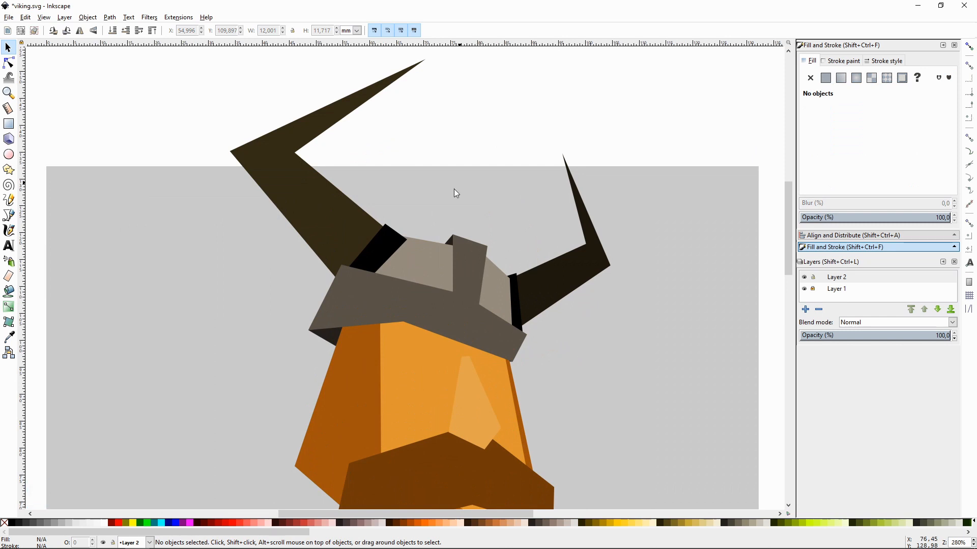
- Draw a closed four-cornered black band about 14 mm long across the bend of the left horn
{"action": "key", "text": "shift+F6"}
{"action": "left_click", "coordinate": [228, 145]}
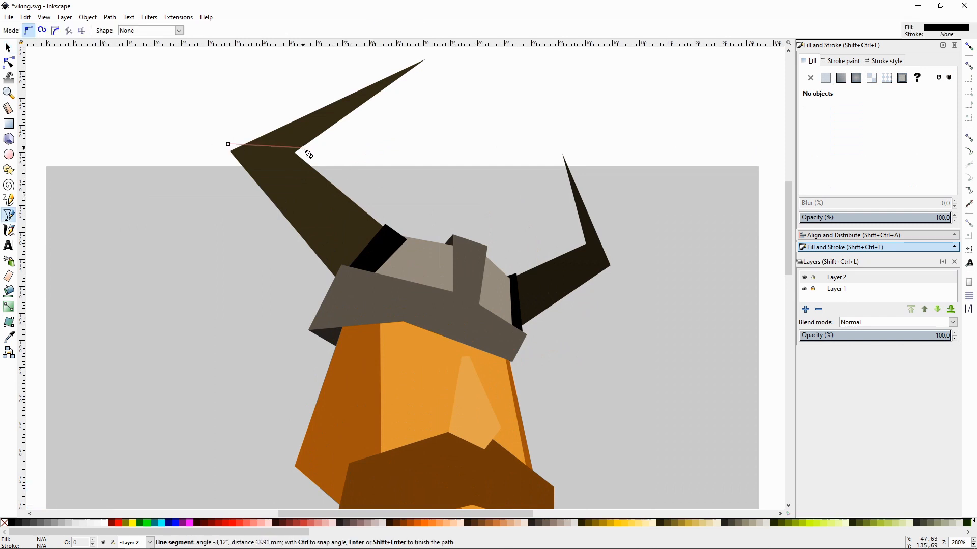
{"action": "left_click", "coordinate": [305, 150]}
{"action": "left_click", "coordinate": [305, 156]}
{"action": "left_click", "coordinate": [226, 157]}
{"action": "left_click", "coordinate": [228, 145]}
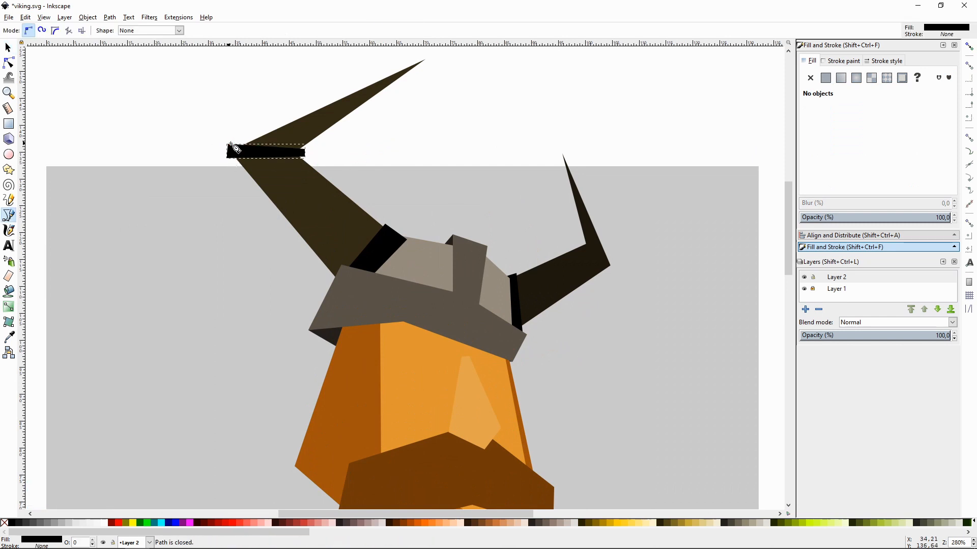
- Draw a closed narrow slanted black band across the bend of the right horn
{"action": "left_click", "coordinate": [579, 242]}
{"action": "left_click", "coordinate": [610, 270]}
{"action": "left_click", "coordinate": [616, 261]}
{"action": "left_click", "coordinate": [580, 242]}
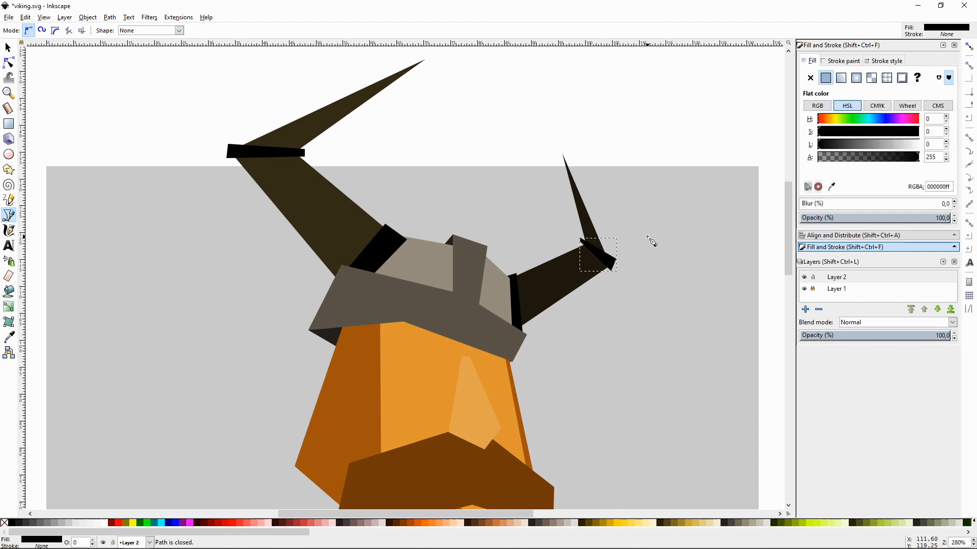
{"action": "key", "text": "F1"}
{"action": "key", "text": "minus"}
{"action": "key", "text": "minus"}
- Lighten the brown fills of the left and right horns
{"action": "left_click", "coordinate": [363, 240]}
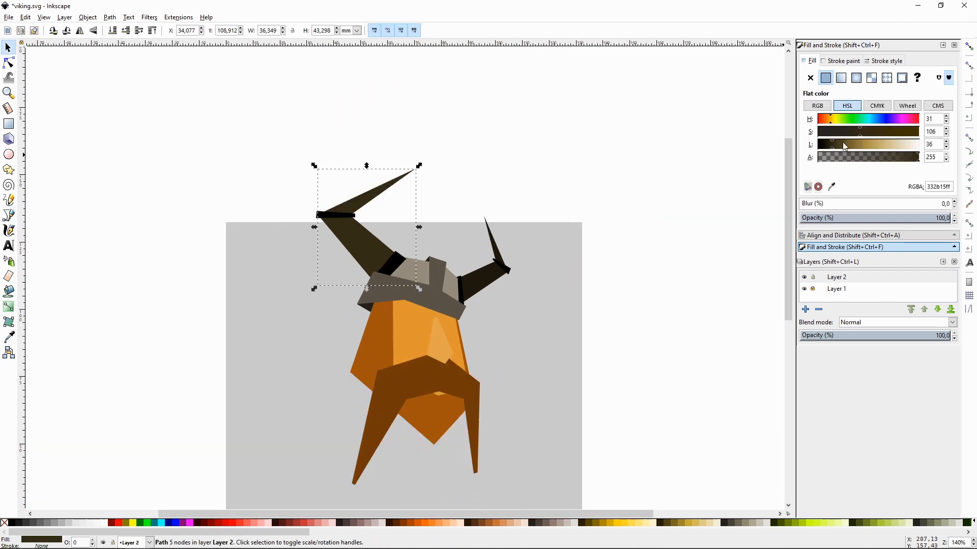
{"action": "mouse_move", "coordinate": [845, 146]}
{"action": "left_mouse_down"}
{"action": "mouse_move", "coordinate": [859, 146]}
{"action": "mouse_move", "coordinate": [831, 145]}
{"action": "mouse_move", "coordinate": [852, 148]}
{"action": "left_mouse_up"}
{"action": "left_click", "coordinate": [484, 281]}
{"action": "left_click", "coordinate": [647, 240]}
- Set the fill of the helmet's brim and vertical band to hue 27, saturation 28 and lightness 88
{"action": "left_click", "coordinate": [438, 285]}
{"action": "left_click", "coordinate": [409, 285], "text": "shift"}
{"action": "left_click", "coordinate": [669, 295]}
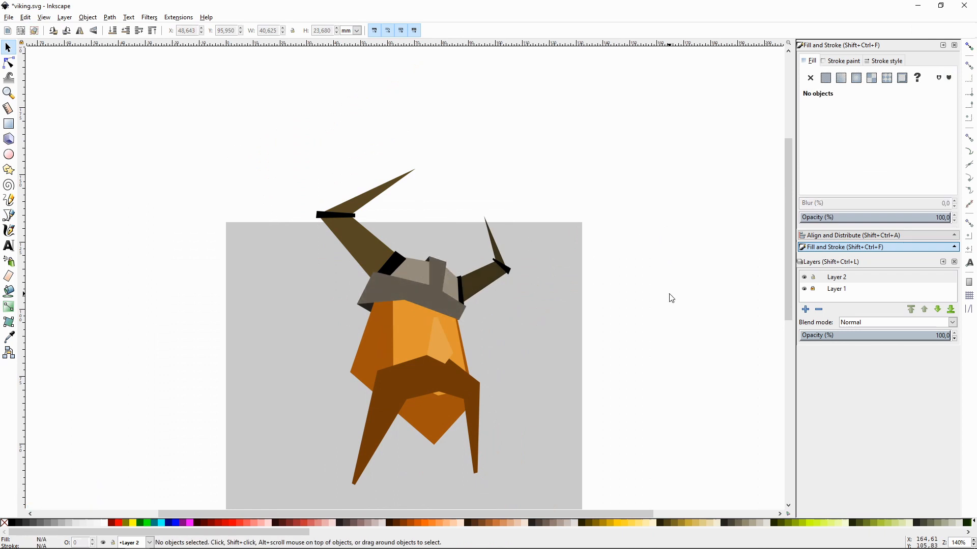
- Draw a small closed four-cornered rivet, about 3.1 mm wide and 3.4 mm tall, on the brim below the vertical band
{"action": "scroll", "coordinate": [631, 280], "scroll_direction": "down", "scroll_amount": 2}
{"action": "key", "text": "plus"}
{"action": "key", "text": "plus"}
{"action": "scroll", "coordinate": [598, 291], "scroll_direction": "up", "scroll_amount": 2}
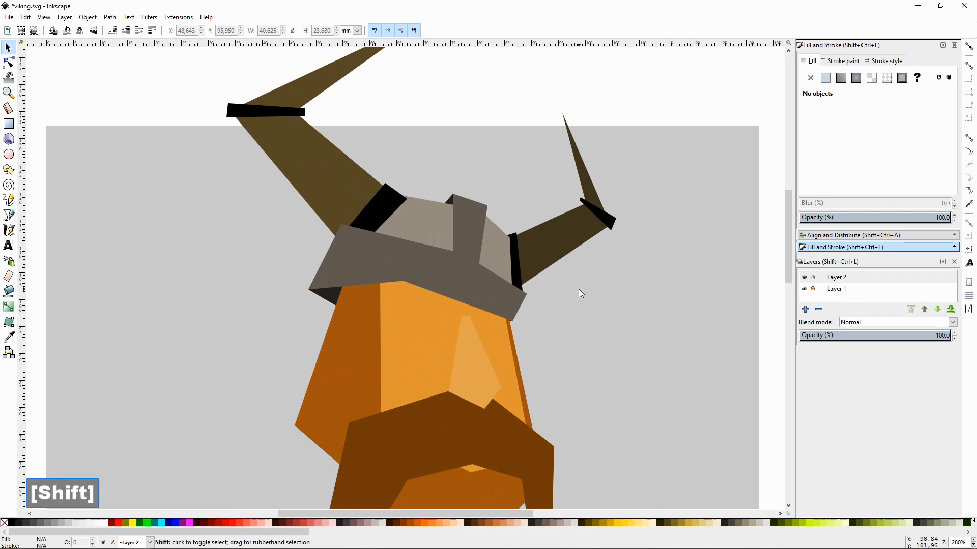
{"action": "key", "text": "shift+F6"}
{"action": "left_click", "coordinate": [457, 274]}
{"action": "left_click", "coordinate": [467, 268]}
{"action": "left_click", "coordinate": [473, 279]}
{"action": "left_click", "coordinate": [466, 285]}
{"action": "left_click", "coordinate": [457, 274]}
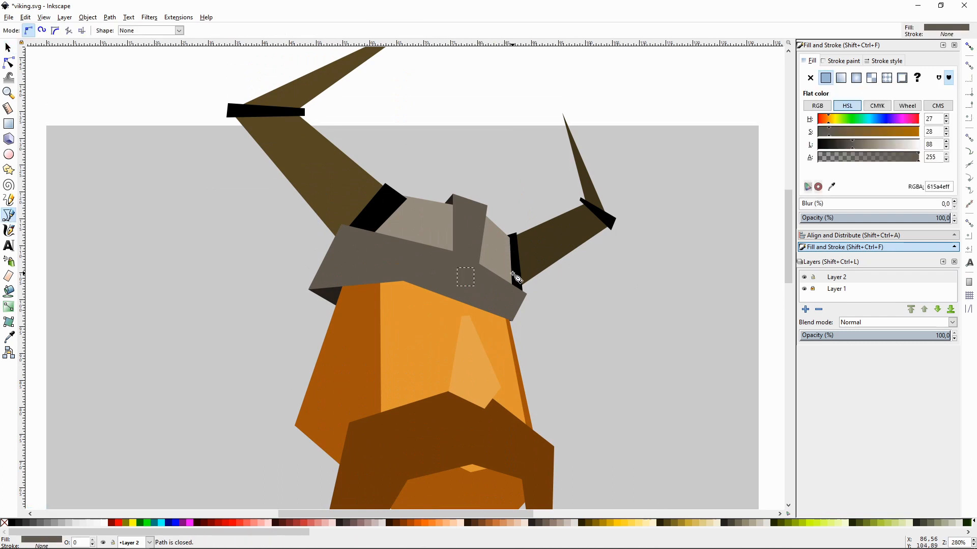
- Fill the rivet with the lighter grey-brown sampled from the helmet dome
{"action": "key", "text": "F7"}
{"action": "left_click", "coordinate": [500, 245]}
{"action": "key", "text": "F1"}
{"action": "left_click", "coordinate": [650, 236]}
{"action": "left_click", "coordinate": [471, 282]}
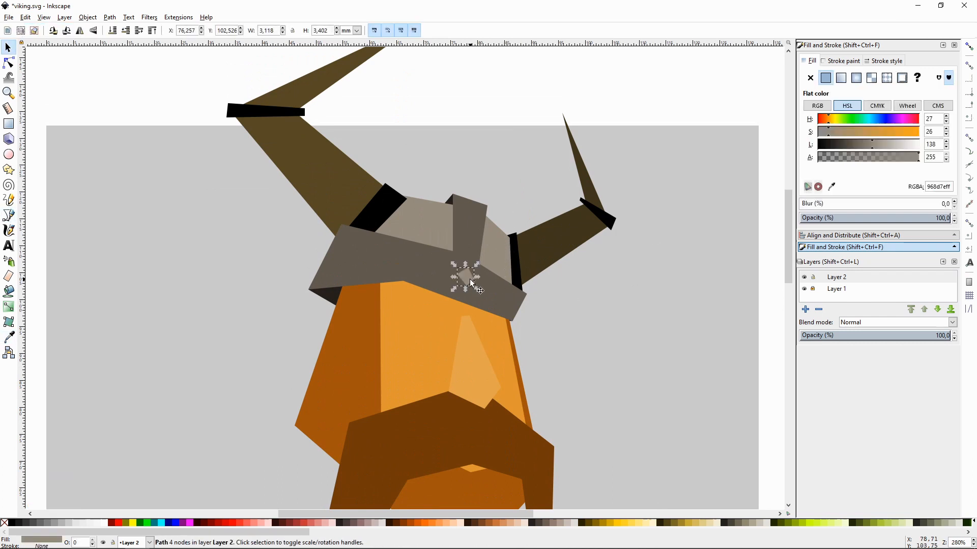
- Duplicate the rivet into four smaller copies about 2.6 mm wide, placing three along the brim and one on the vertical band
{"action": "key", "text": "ctrl+d"}
{"action": "left_click_drag", "start_coordinate": [471, 281], "coordinate": [344, 263]}
{"action": "key", "text": "ctrl+d"}
{"action": "key", "text": "ctrl+d"}
{"action": "key", "text": "ctrl+d"}
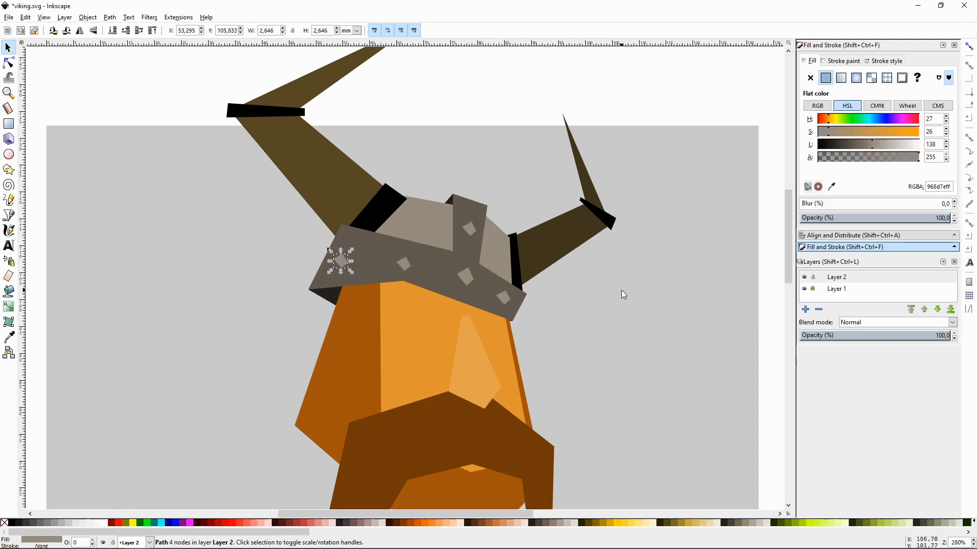
- Lighten every rivet except the leftmost one to lightness 162
{"action": "left_click", "coordinate": [621, 290]}
{"action": "key", "text": "minus"}
{"action": "key", "text": "minus"}
{"action": "key", "text": "plus"}
{"action": "key", "text": "plus"}
{"action": "left_click", "coordinate": [341, 262]}
{"action": "left_click", "coordinate": [404, 265]}
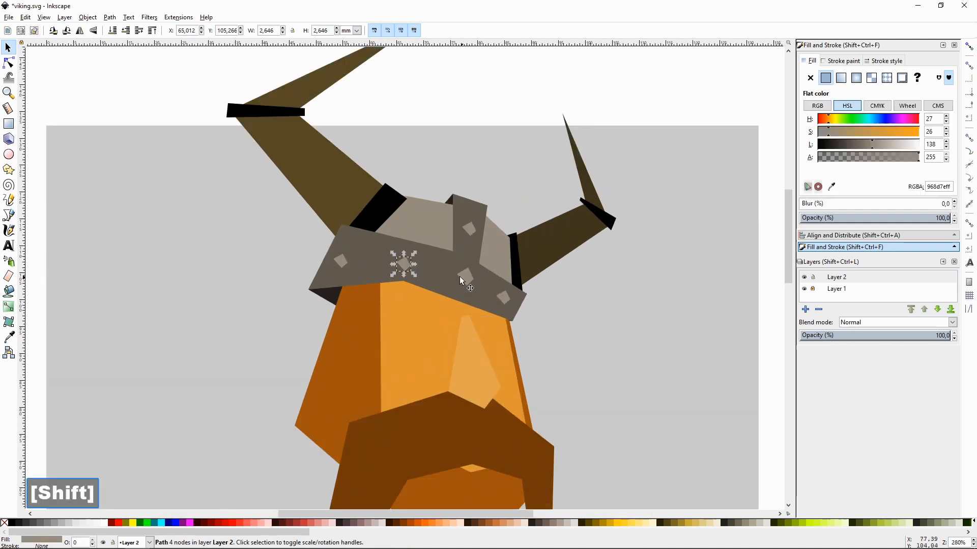
{"action": "left_click", "coordinate": [466, 277], "text": "shift"}
{"action": "left_click", "coordinate": [503, 297], "text": "shift"}
{"action": "left_click", "coordinate": [468, 228], "text": "shift"}
{"action": "left_click", "coordinate": [883, 147]}
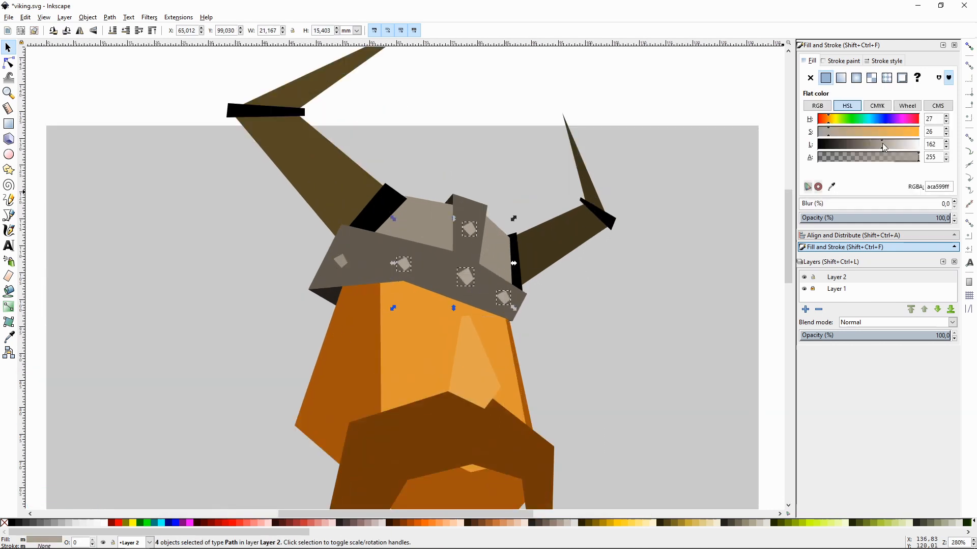
{"action": "left_click", "coordinate": [646, 225]}
- Lighten the large central brim rivet further to lightness 193
{"action": "left_click", "coordinate": [468, 276]}
{"action": "left_click", "coordinate": [897, 146]}
{"action": "left_click", "coordinate": [709, 215]}
{"action": "key", "text": "minus"}
{"action": "key", "text": "minus"}
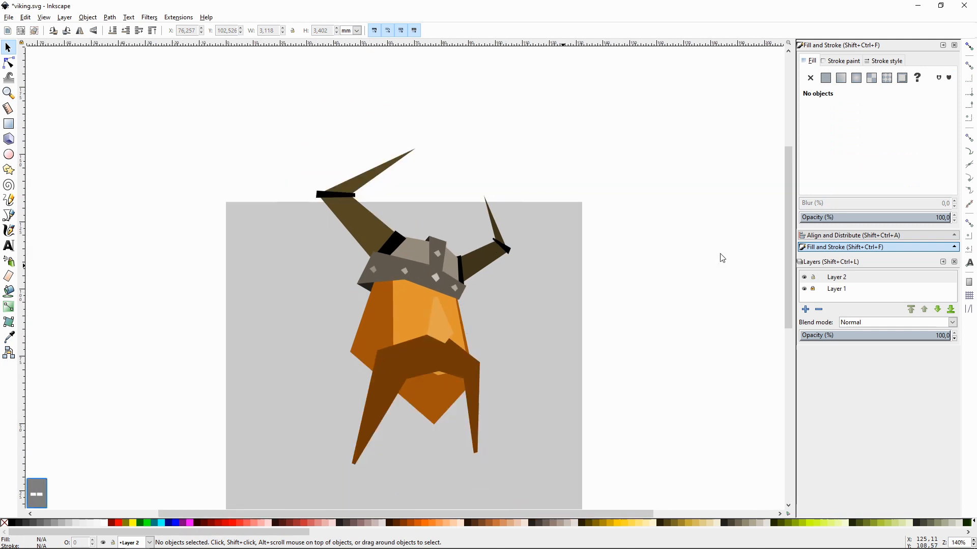
{"action": "key", "text": "plus"}
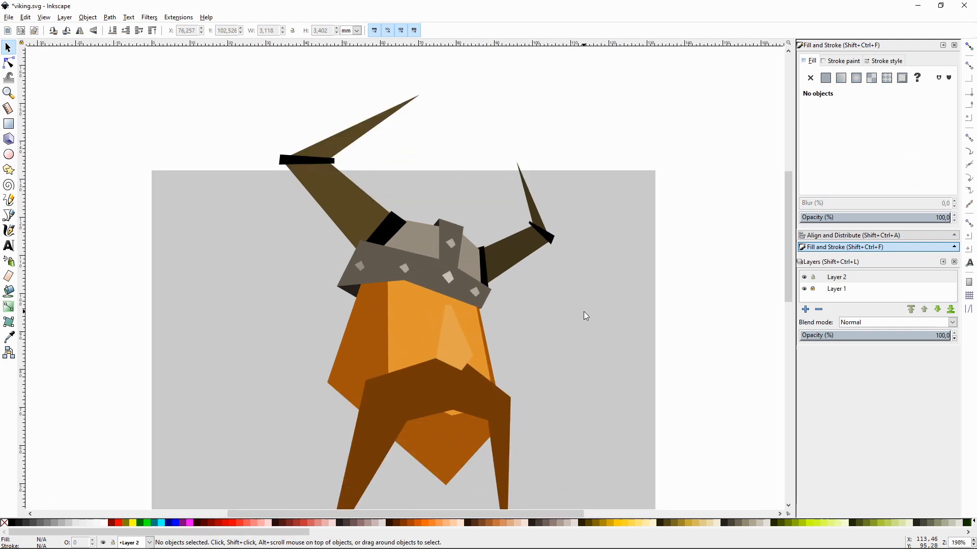
- Draw a closed four-cornered right eyebrow under the brim, about 9.4 mm wide and 6 mm tall
{"action": "key", "text": "shift+F6"}
{"action": "key", "text": "plus"}
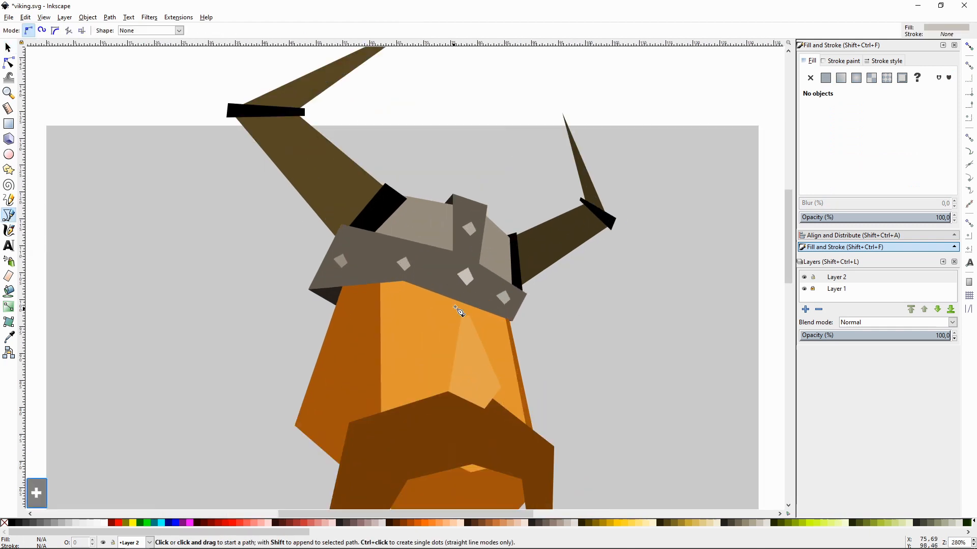
{"action": "left_click", "coordinate": [469, 316]}
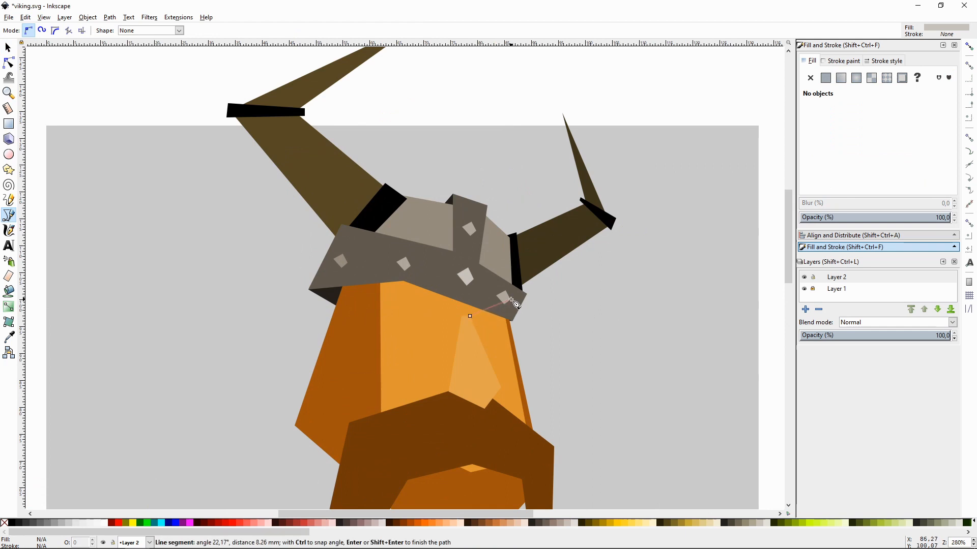
{"action": "left_click", "coordinate": [511, 300]}
{"action": "left_click", "coordinate": [516, 321]}
{"action": "double_click", "coordinate": [478, 333]}
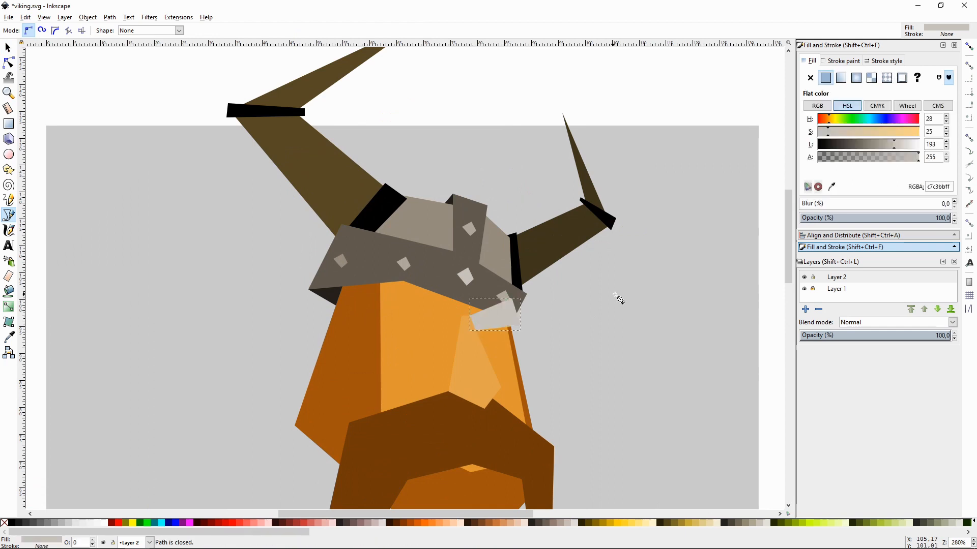
{"action": "key", "text": "F1"}
{"action": "scroll", "coordinate": [663, 294], "scroll_direction": "down", "scroll_amount": 2}
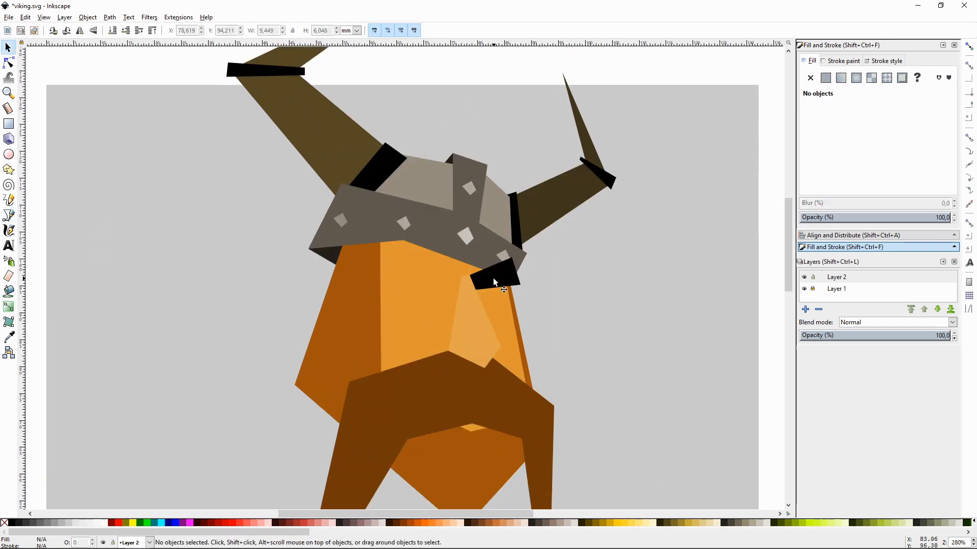
- Fill the right eyebrow with the brown sampled from the moustache
{"action": "left_click", "coordinate": [493, 277]}
{"action": "key", "text": "F7"}
{"action": "left_click", "coordinate": [521, 400]}
{"action": "key", "text": "1"}
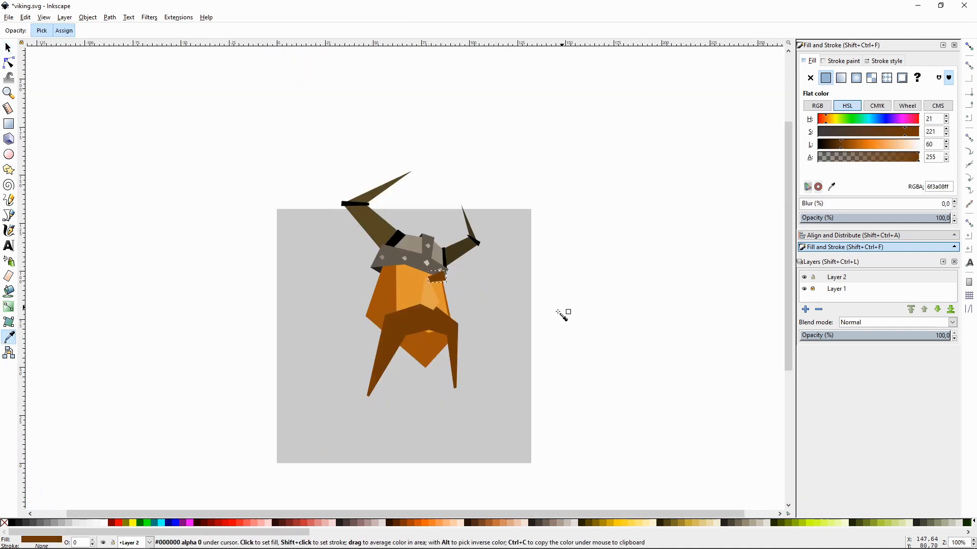
- Darken the right eyebrow's fill to lightness 40
{"action": "key", "text": "F1"}
{"action": "left_click", "coordinate": [556, 292]}
{"action": "key", "text": "plus"}
{"action": "key", "text": "plus"}
{"action": "key", "text": "plus"}
{"action": "left_click", "coordinate": [489, 276]}
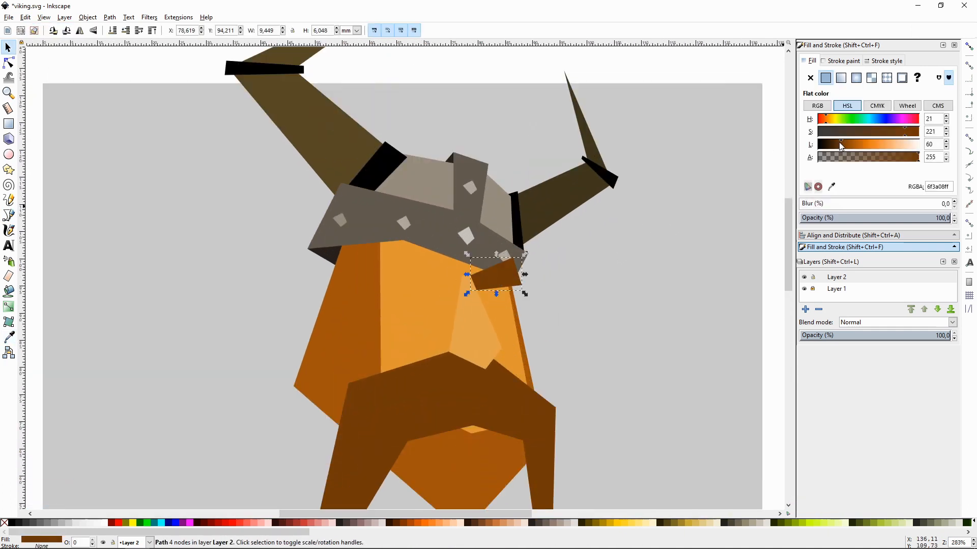
{"action": "left_click_drag", "start_coordinate": [841, 146], "coordinate": [836, 146]}
{"action": "left_click", "coordinate": [628, 256]}
- Draw a closed four-cornered slanted left eyebrow in the same dark brown, about 12.9 mm wide and 8.9 mm tall
{"action": "key", "text": "shift+F6"}
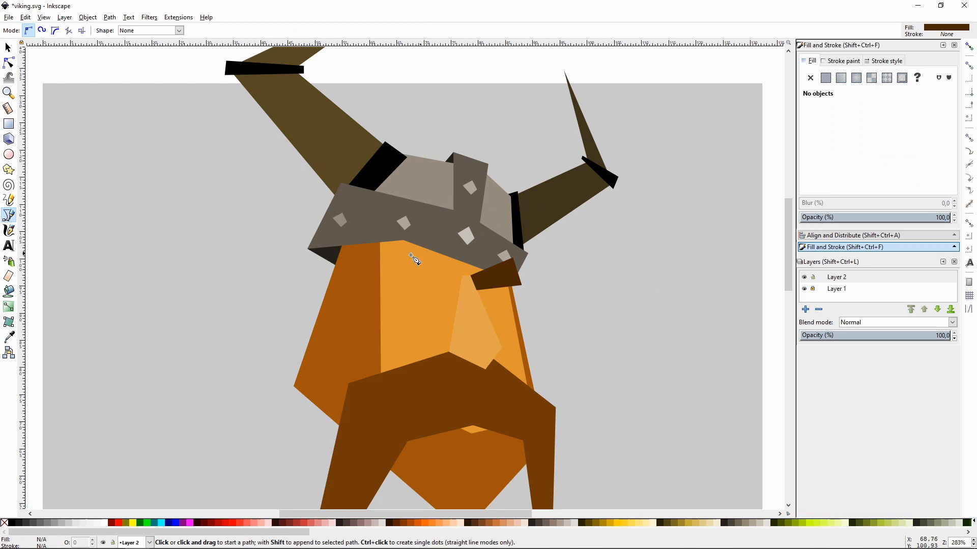
{"action": "left_click", "coordinate": [426, 269]}
{"action": "left_click", "coordinate": [372, 226]}
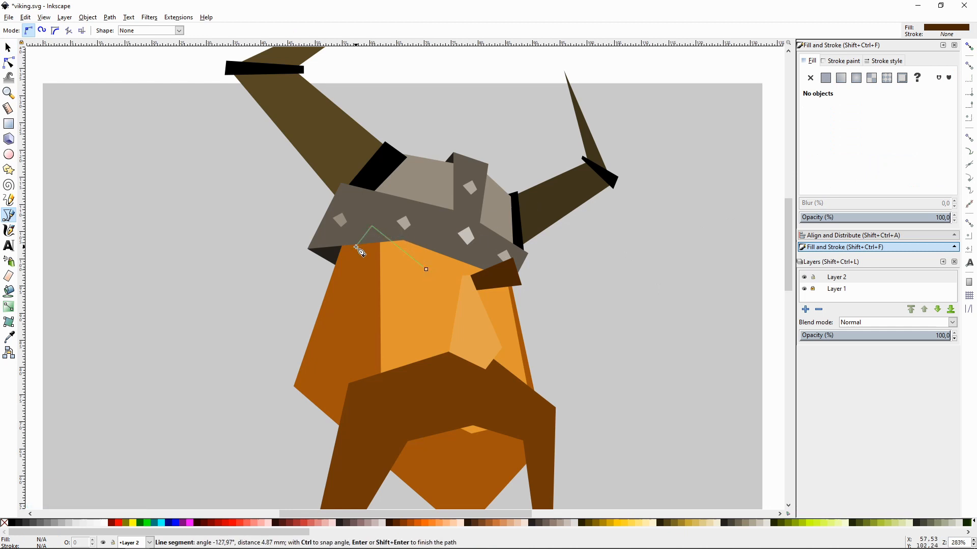
{"action": "left_click", "coordinate": [426, 269]}
{"action": "key", "text": "F1"}
{"action": "left_click", "coordinate": [636, 279]}
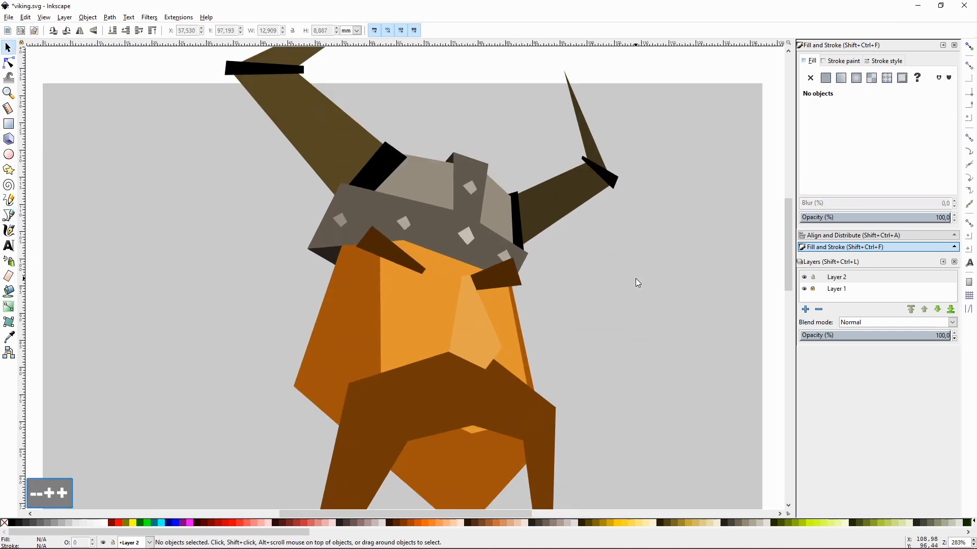
- Draw a small triangular left eye under the inner end of the left eyebrow and darken it to black
{"action": "key", "text": "shift+F6"}
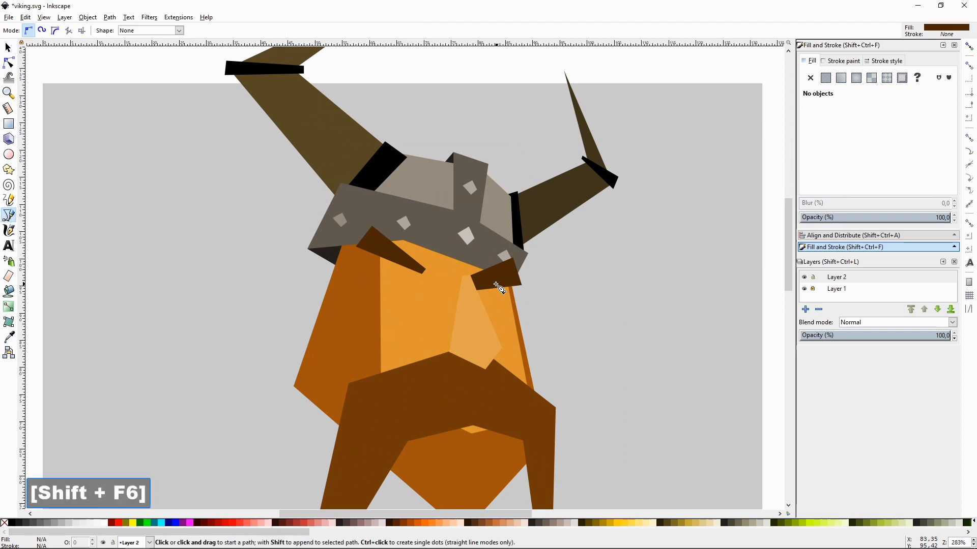
{"action": "left_click", "coordinate": [403, 280]}
{"action": "left_click", "coordinate": [415, 267]}
{"action": "left_click", "coordinate": [403, 280]}
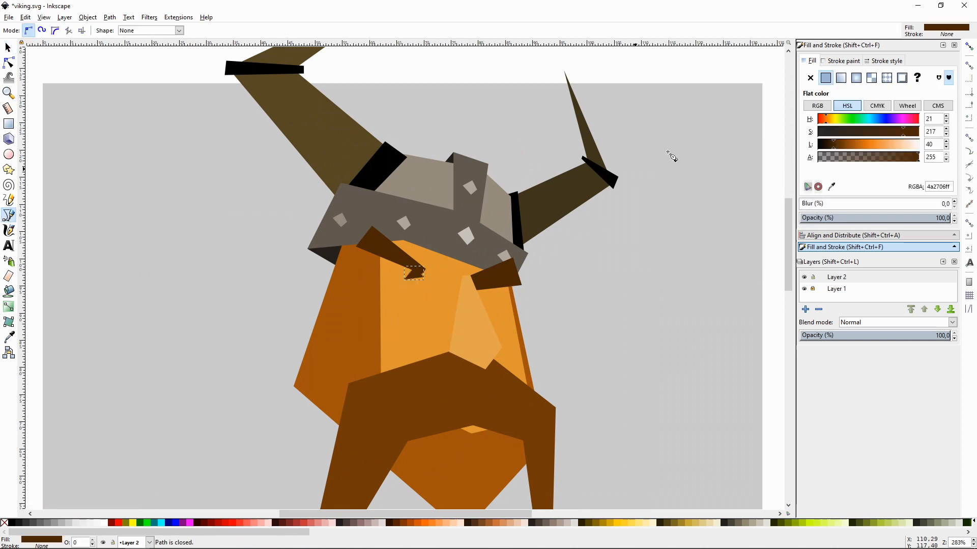
{"action": "left_click_drag", "start_coordinate": [829, 145], "coordinate": [807, 146]}
{"action": "key", "text": "F1"}
{"action": "left_click", "coordinate": [522, 294]}
- Draw a small black triangular right eye under the right eyebrow, about 3 mm wide and 1.5 mm tall
{"action": "key", "text": "shift+F6"}
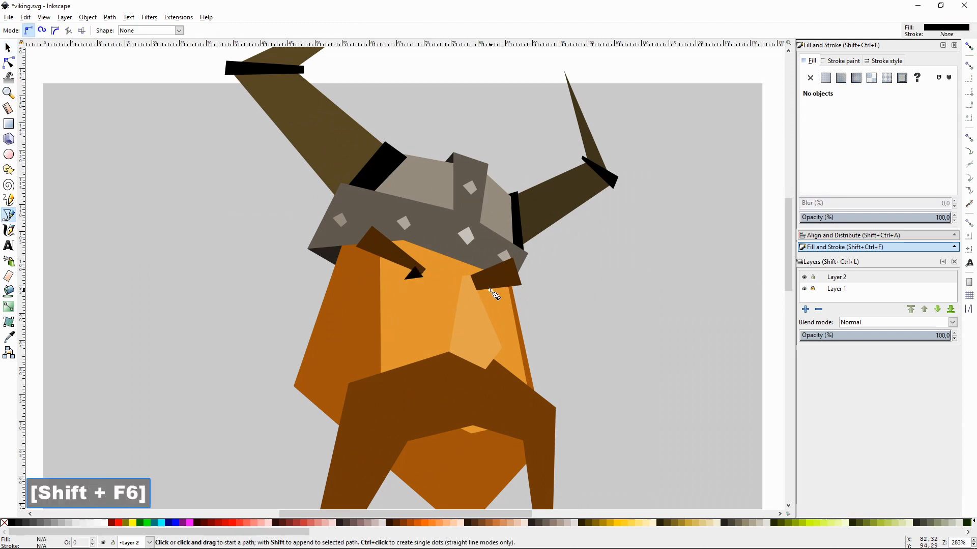
{"action": "left_click", "coordinate": [477, 290]}
{"action": "left_click", "coordinate": [477, 290]}
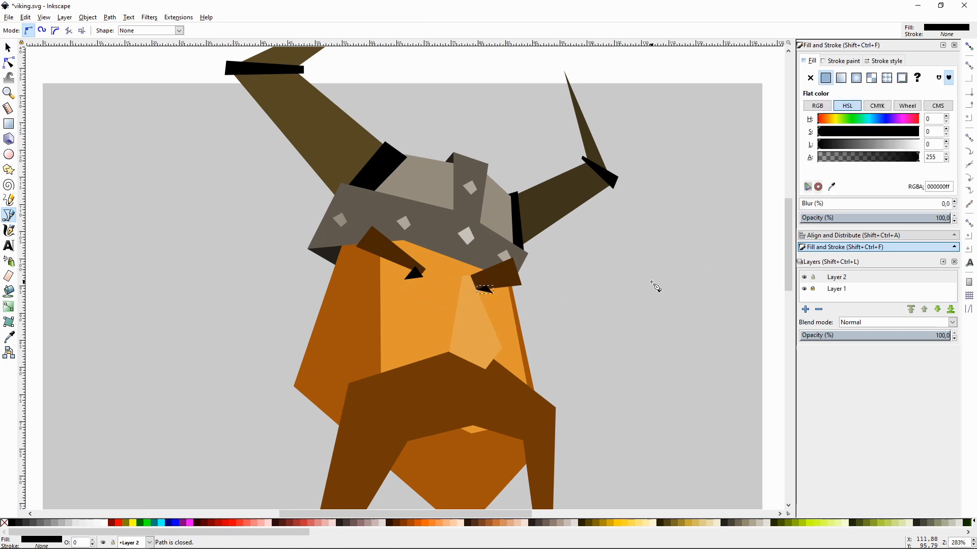
{"action": "key", "text": "F1"}
{"action": "left_click", "coordinate": [621, 277]}
- Delete both triangular eyes
{"action": "key", "text": "minus"}
{"action": "key", "text": "minus"}
{"action": "key", "text": "plus"}
{"action": "key", "text": "plus"}
{"action": "key", "text": "plus"}
{"action": "key", "text": "plus"}
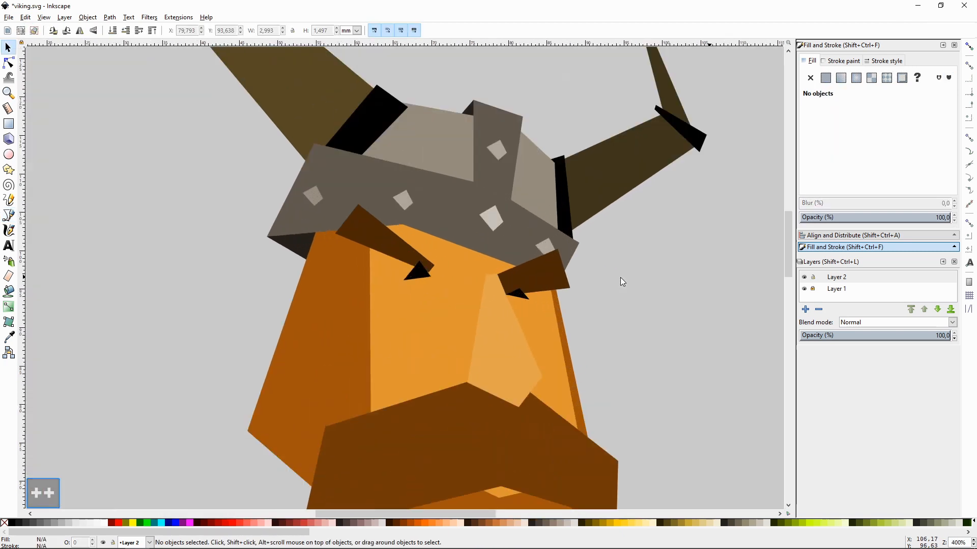
{"action": "left_click", "coordinate": [572, 303]}
{"action": "key", "text": "Delete"}
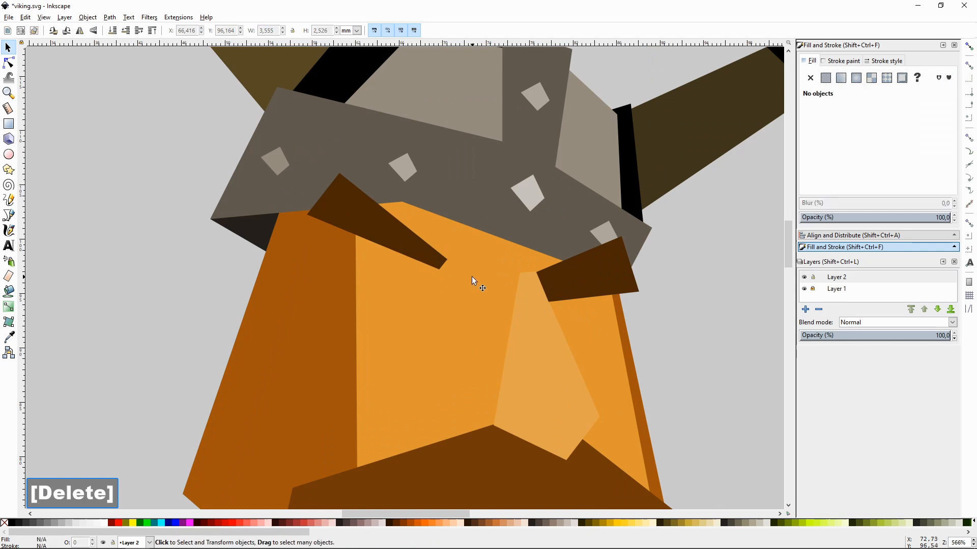
- Draw a small closed four-cornered black right eye at the inner lower corner of the right eyebrow
{"action": "key", "text": "shift+F6"}
{"action": "left_click", "coordinate": [550, 302]}
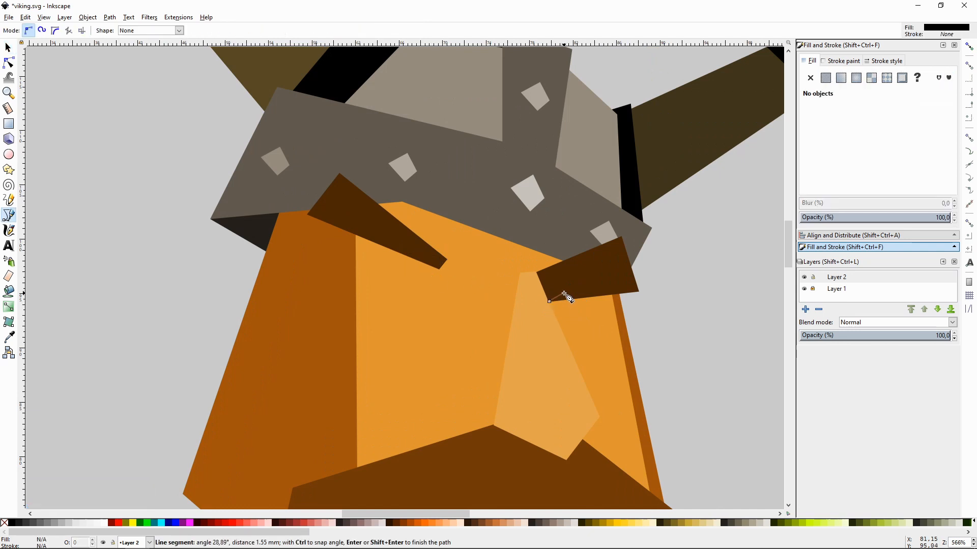
{"action": "left_click", "coordinate": [564, 293]}
{"action": "left_click", "coordinate": [572, 309]}
{"action": "left_click", "coordinate": [560, 314]}
{"action": "left_click", "coordinate": [550, 302]}
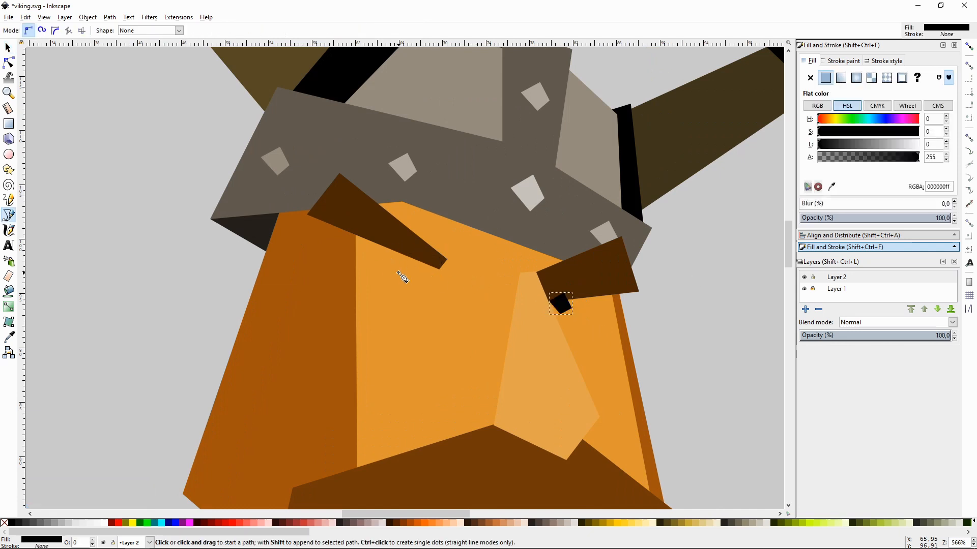
- Draw a closed four-cornered black left eye under the left eyebrow's inner end, about 3.7 mm wide and 1.5 mm tall
{"action": "left_click", "coordinate": [399, 273]}
{"action": "left_click", "coordinate": [443, 261]}
{"action": "left_click", "coordinate": [428, 279]}
{"action": "left_click", "coordinate": [399, 273]}
{"action": "key", "text": "F1"}
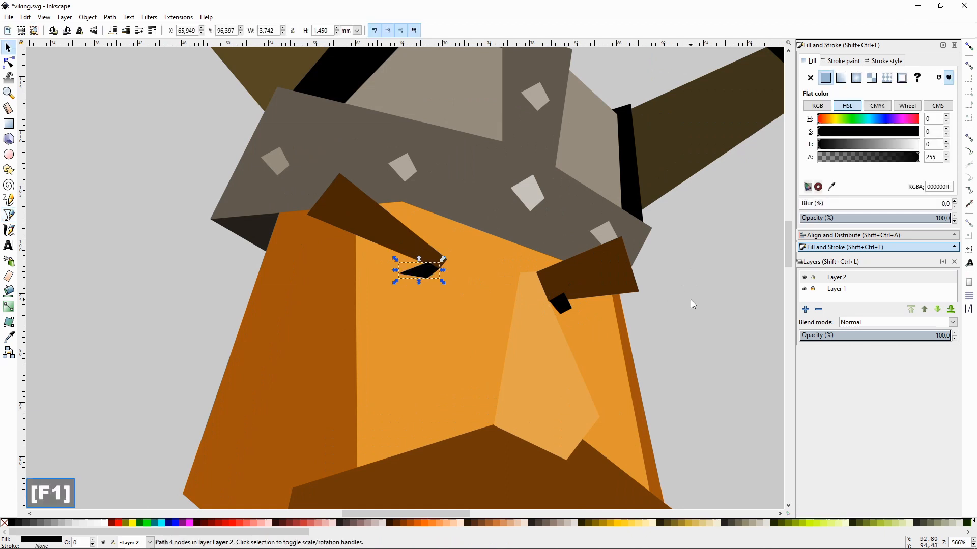
{"action": "left_click", "coordinate": [690, 300]}
{"action": "key", "text": "5"}
{"action": "key", "text": "plus"}
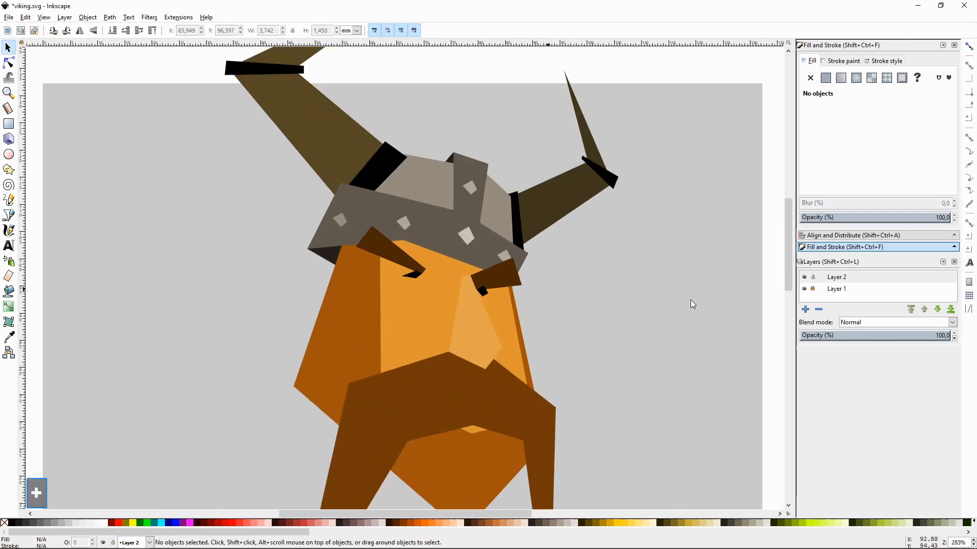
- Move the nose's lower-left corner outward and slightly up, widening the nose to about 12.3 mm
{"action": "double_click", "coordinate": [496, 352]}
{"action": "left_click_drag", "start_coordinate": [450, 352], "coordinate": [437, 346]}
{"action": "key", "text": "F1"}
{"action": "left_click", "coordinate": [654, 329]}
{"action": "key", "text": "minus"}
{"action": "key", "text": "minus"}
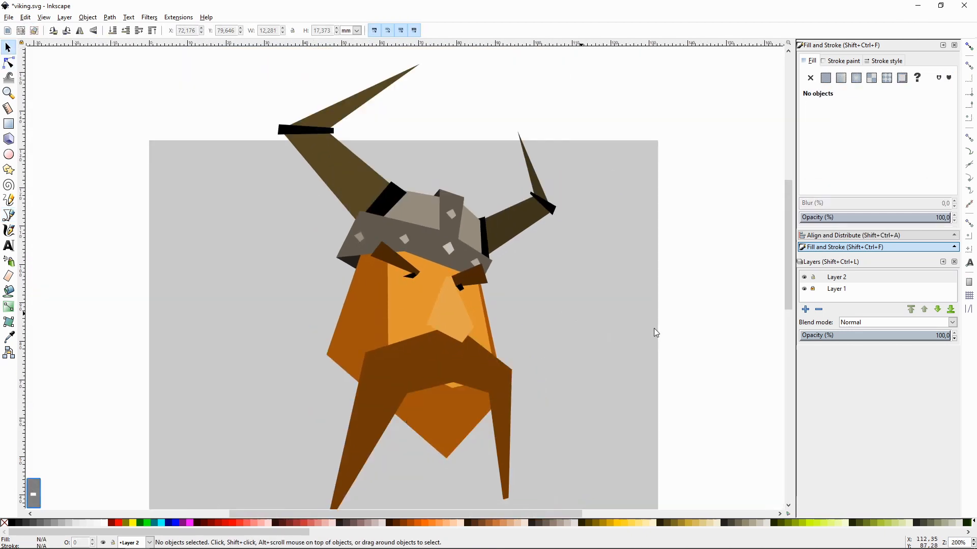
- Scale all the viking head's shapes together to about 39 mm wide and 63.5 mm tall, and place them near the page's upper middle
{"action": "scroll", "coordinate": [619, 322], "scroll_direction": "down", "scroll_amount": 2}
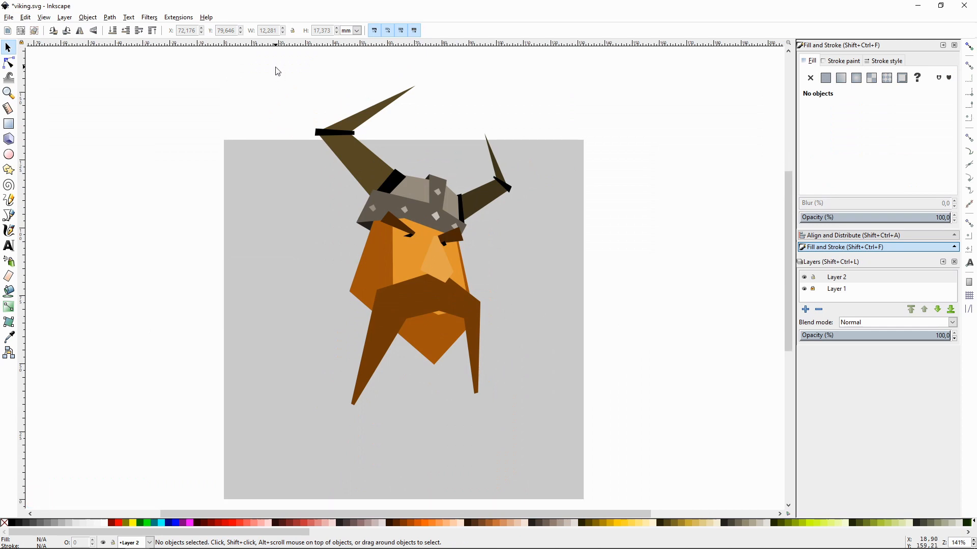
{"action": "left_click_drag", "start_coordinate": [278, 71], "coordinate": [535, 403]}
{"action": "left_click_drag", "start_coordinate": [518, 83], "coordinate": [437, 193]}
{"action": "left_click_drag", "start_coordinate": [397, 305], "coordinate": [421, 264]}
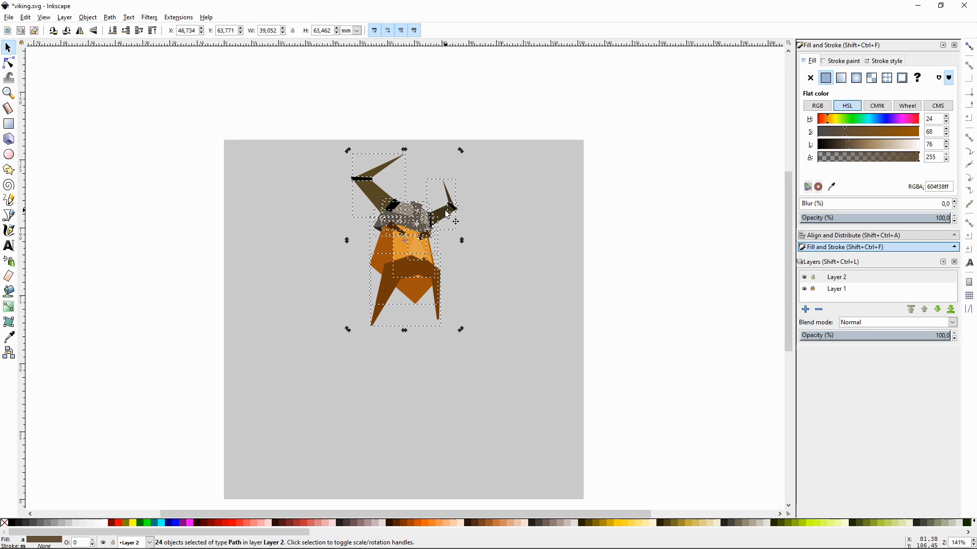
- Rotate the whole viking head slightly clockwise
{"action": "left_click", "coordinate": [448, 214]}
{"action": "left_click_drag", "start_coordinate": [462, 152], "coordinate": [473, 161]}
{"action": "left_click", "coordinate": [643, 204]}
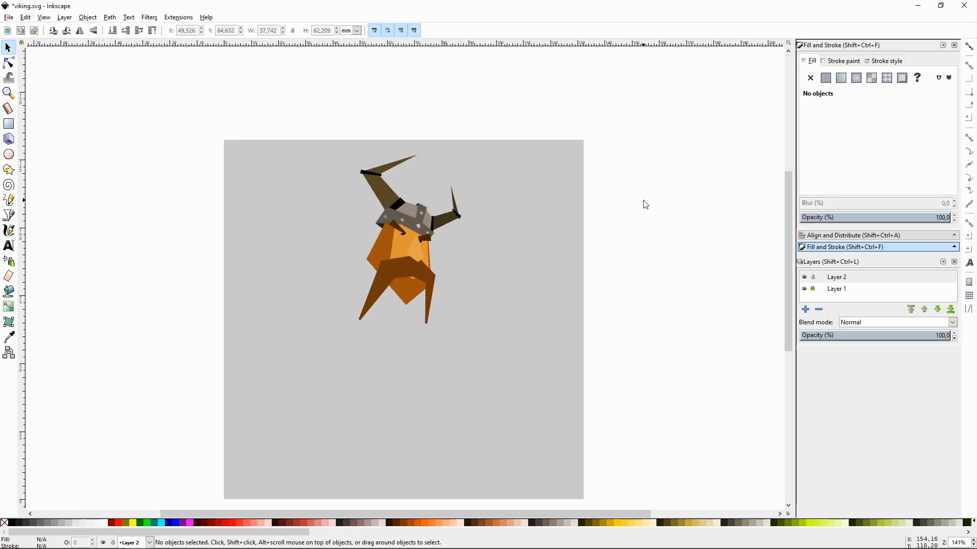
- Move the two end nodes of the moustache's right tip slightly outward to the right
{"action": "key", "text": "plus"}
{"action": "key", "text": "plus"}
{"action": "key", "text": "n"}
{"action": "left_click", "coordinate": [448, 372]}
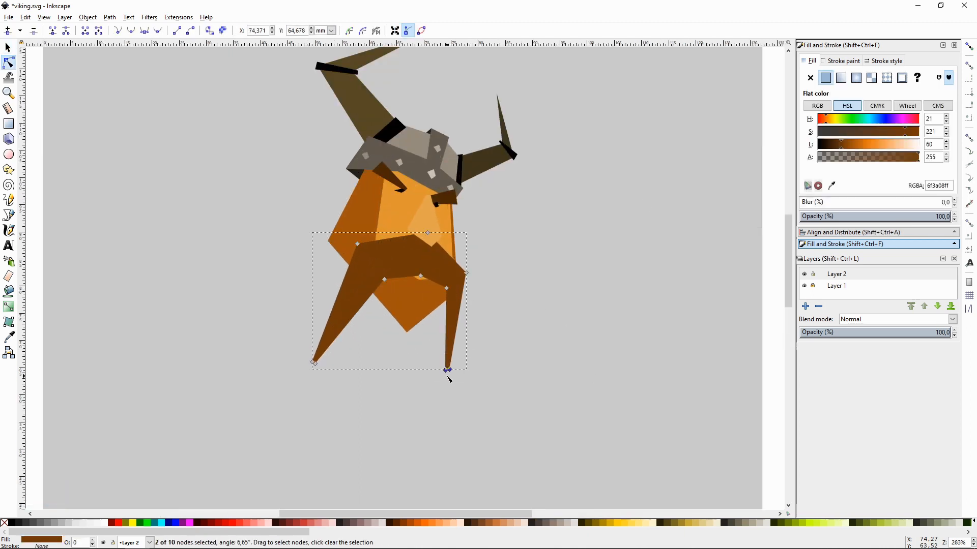
{"action": "left_click_drag", "start_coordinate": [451, 371], "coordinate": [460, 371]}
{"action": "key", "text": "F1"}
{"action": "left_click", "coordinate": [566, 315]}
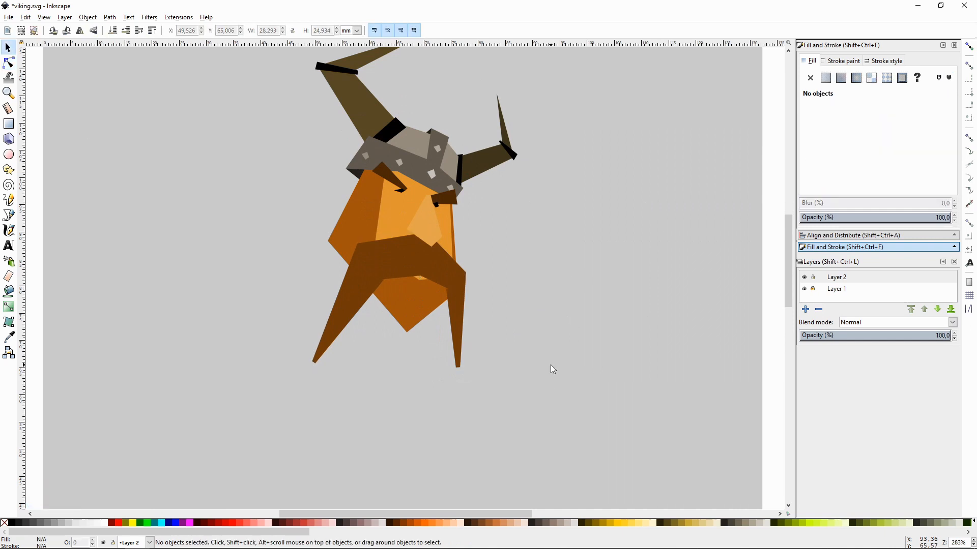
- With snapping enabled, draw a closed tassel hanging from the moustache's left tip, with a thin cord and diamond-shaped end, about 5.3 by 15.7 mm
{"action": "key", "text": "plus"}
{"action": "scroll", "coordinate": [554, 364], "scroll_direction": "down", "scroll_amount": 2}
{"action": "left_click_drag", "start_coordinate": [535, 365], "coordinate": [582, 336]}
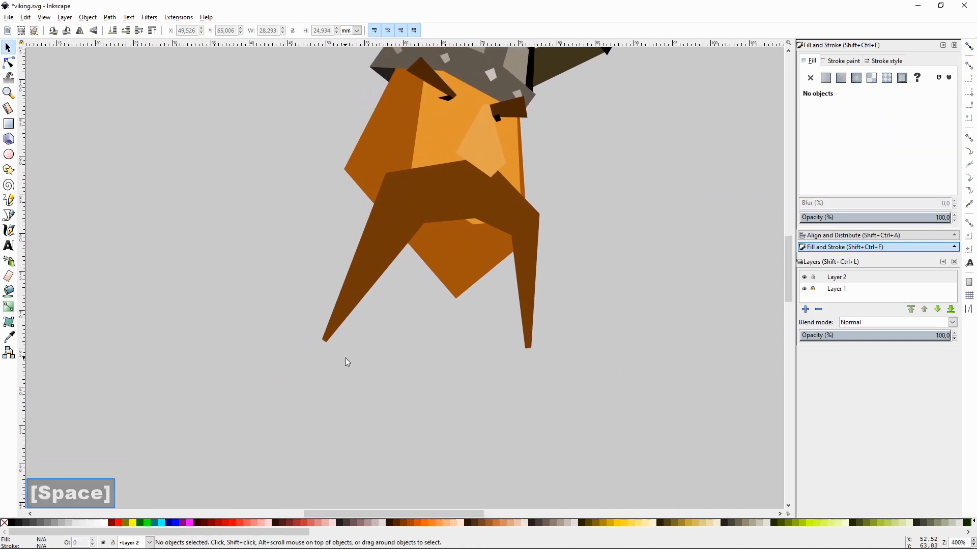
{"action": "key", "text": "shift+F6"}
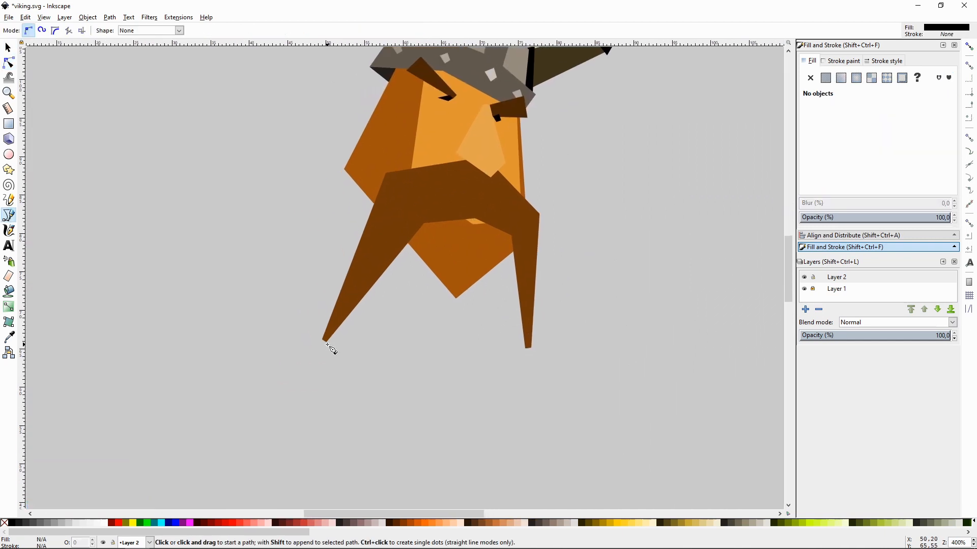
{"action": "key", "text": "plus"}
{"action": "left_click", "coordinate": [969, 46]}
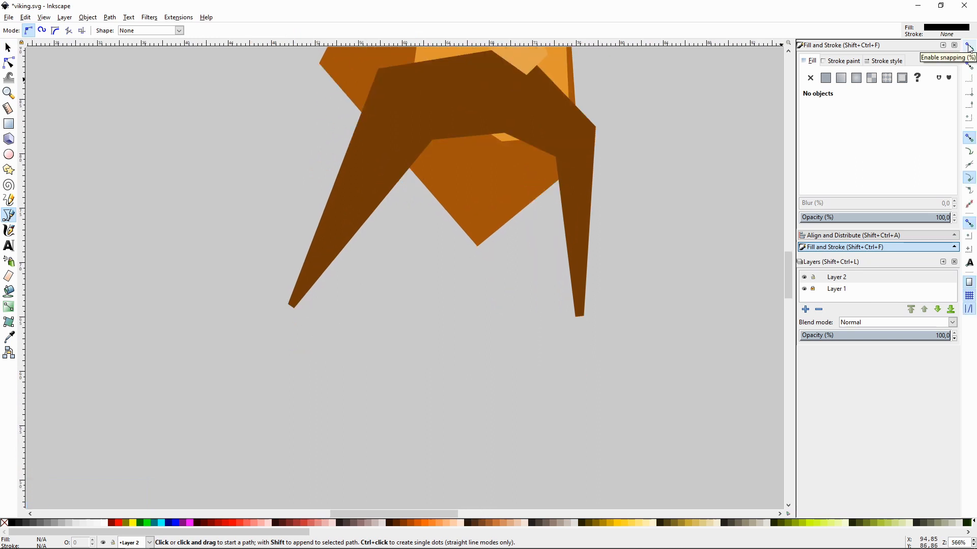
{"action": "left_click", "coordinate": [290, 305]}
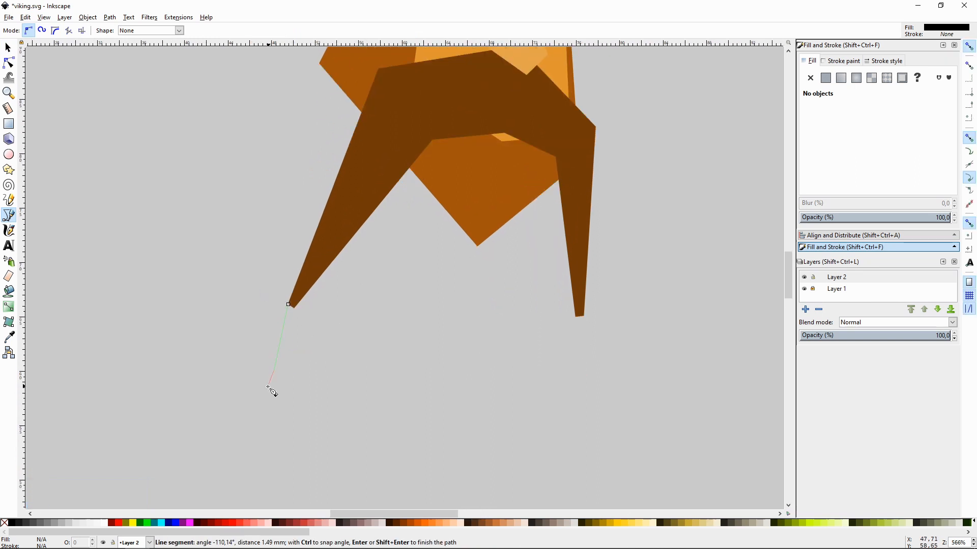
{"action": "left_click", "coordinate": [247, 409]}
{"action": "left_click", "coordinate": [286, 473]}
{"action": "left_click", "coordinate": [303, 393]}
{"action": "left_click", "coordinate": [280, 370]}
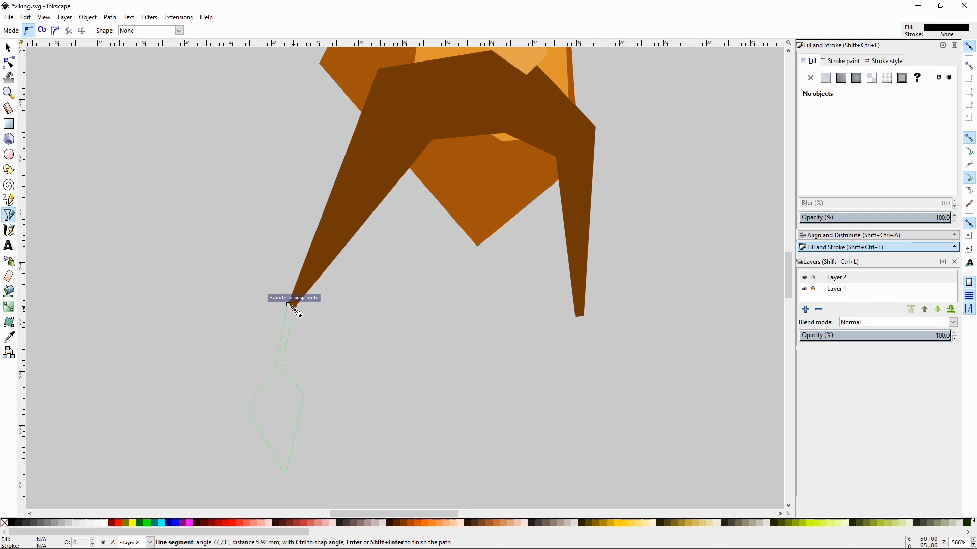
{"action": "left_click", "coordinate": [290, 305]}
- Fill the left tassel with the dark brown of the right eyebrow
{"action": "scroll", "coordinate": [427, 310], "scroll_direction": "up", "scroll_amount": 6}
{"action": "key", "text": "F7"}
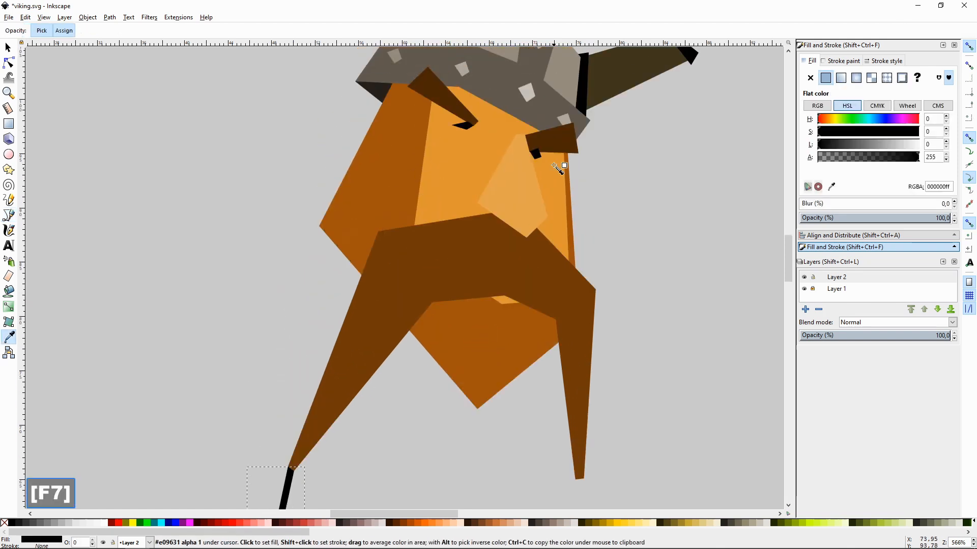
{"action": "left_click", "coordinate": [552, 141]}
{"action": "scroll", "coordinate": [544, 204], "scroll_direction": "down", "scroll_amount": 6}
{"action": "key", "text": "F1"}
{"action": "left_click", "coordinate": [680, 331]}
{"action": "key", "text": "minus"}
{"action": "key", "text": "minus"}
{"action": "key", "text": "plus"}
{"action": "key", "text": "plus"}
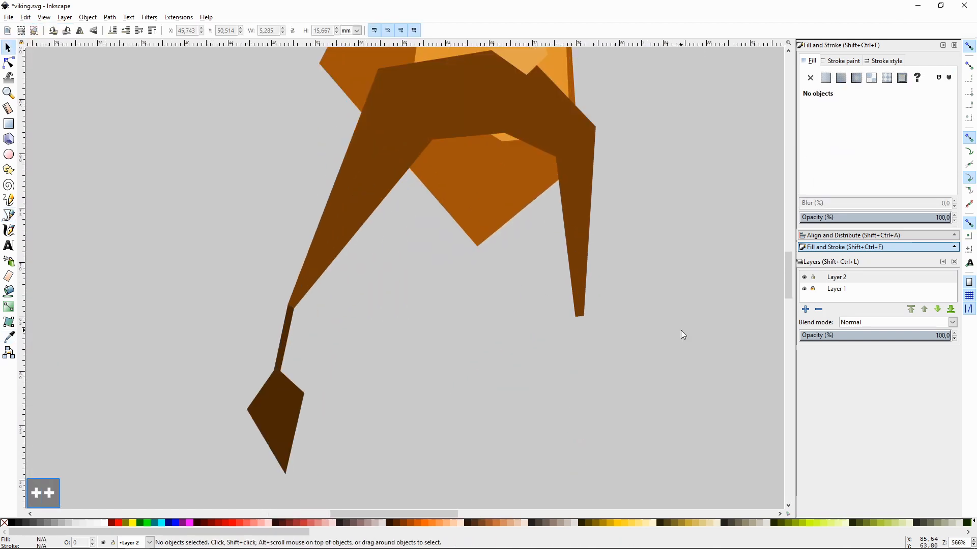
- Draw a matching closed dark brown tassel from the moustache's right tip, about 5.1 mm wide and 13.6 mm tall
{"action": "scroll", "coordinate": [661, 341], "scroll_direction": "down", "scroll_amount": 2}
{"action": "key", "text": "shift+F6"}
{"action": "left_click", "coordinate": [576, 277]}
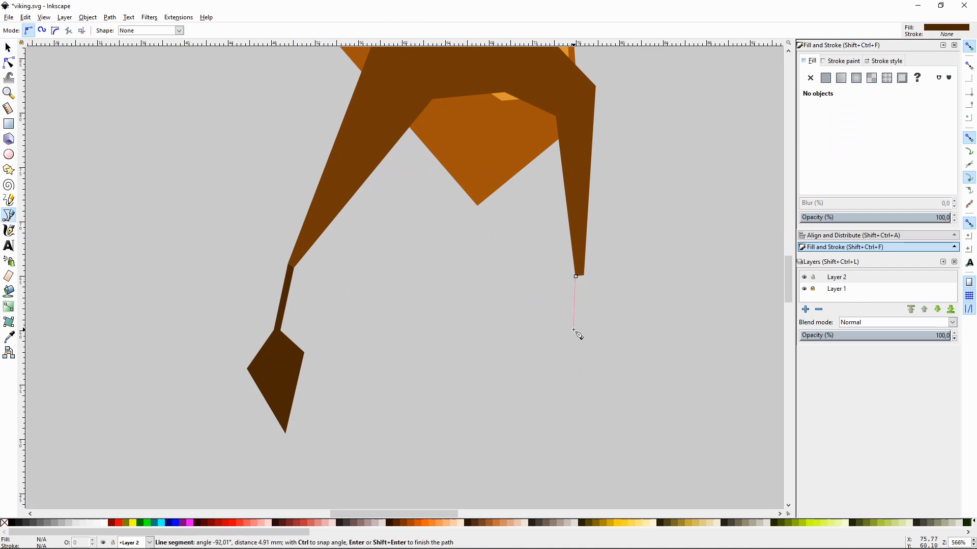
{"action": "left_click", "coordinate": [568, 337]}
{"action": "left_click", "coordinate": [547, 370]}
{"action": "left_click", "coordinate": [574, 423]}
{"action": "left_click", "coordinate": [575, 276]}
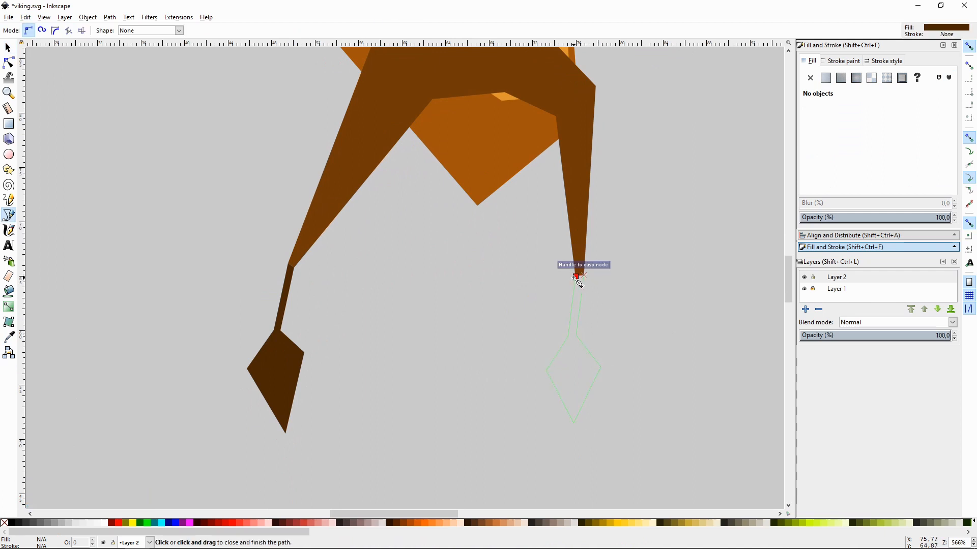
{"action": "key", "text": "F1"}
{"action": "left_click", "coordinate": [663, 315]}
{"action": "key", "text": "minus"}
{"action": "key", "text": "minus"}
{"action": "key", "text": "plus"}
{"action": "key", "text": "plus"}
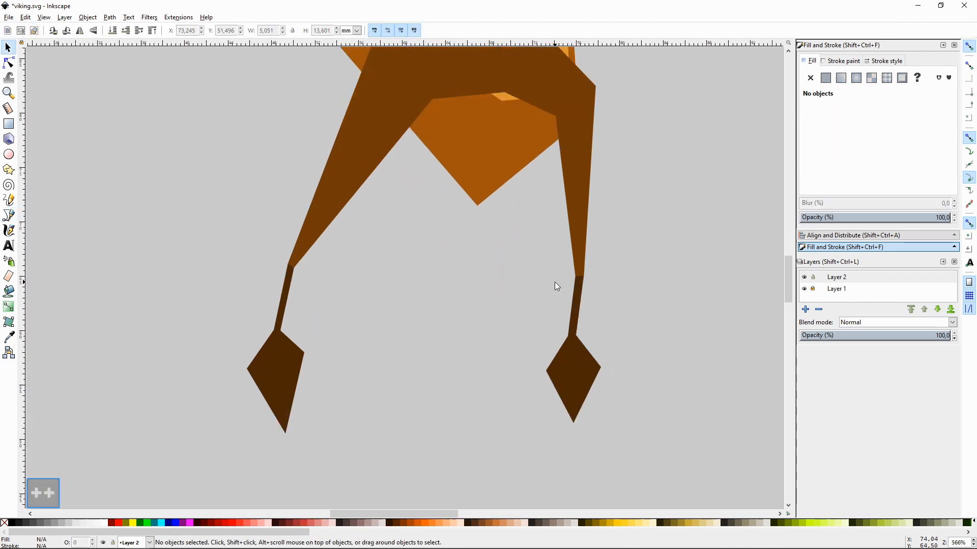
- With snapping disabled, draw a closed four-cornered bead where the left cord meets the moustache, about 1.7 mm wide and 1.8 mm tall
{"action": "scroll", "coordinate": [507, 296], "scroll_direction": "up", "scroll_amount": 4}
{"action": "scroll", "coordinate": [503, 300], "scroll_direction": "down", "scroll_amount": 3}
{"action": "key", "text": "plus"}
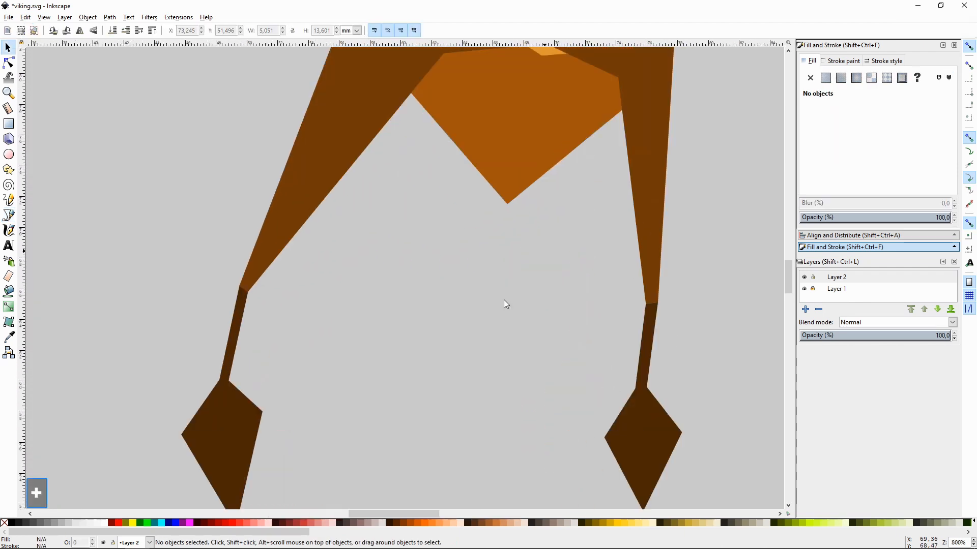
{"action": "key", "text": "space"}
{"action": "key", "text": "shift+F6"}
{"action": "key", "text": "percent"}
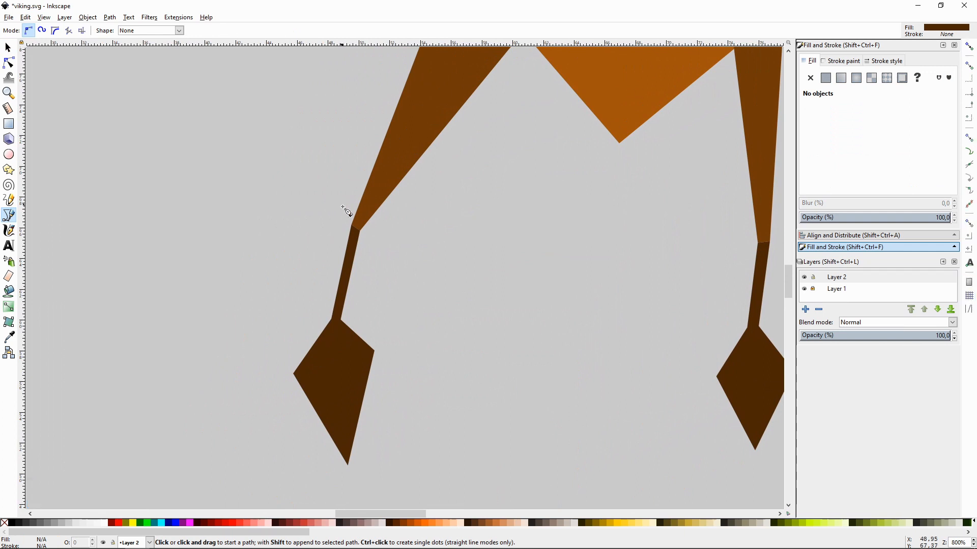
{"action": "left_click", "coordinate": [351, 219]}
{"action": "left_click", "coordinate": [360, 247]}
{"action": "left_click", "coordinate": [344, 239]}
{"action": "left_click", "coordinate": [351, 219]}
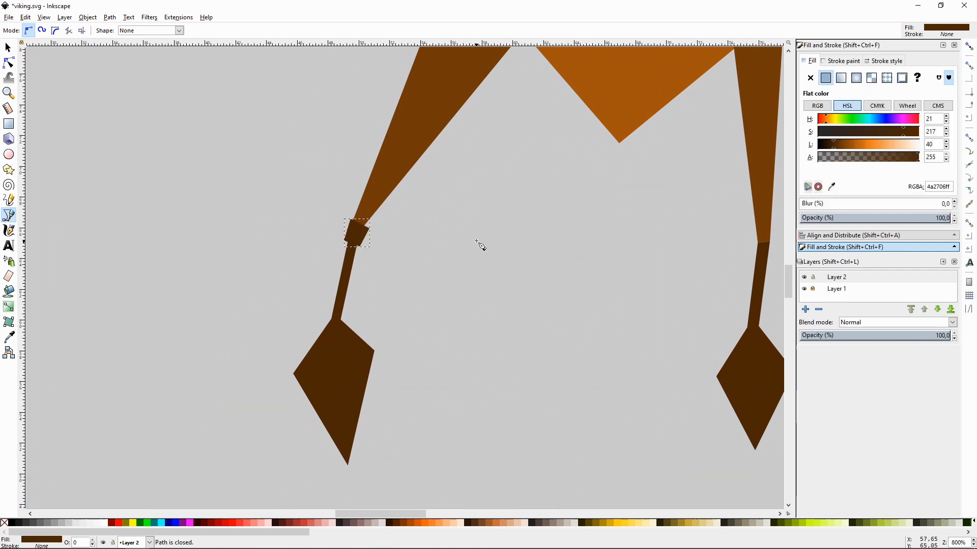
- Fill the left cord's bead with the light grey of the helmet's dome (#968d7e)
{"action": "key", "text": "minus"}
{"action": "key", "text": "minus"}
{"action": "key", "text": "minus"}
{"action": "scroll", "coordinate": [514, 236], "scroll_direction": "up", "scroll_amount": 3}
{"action": "key", "text": "F7"}
{"action": "left_click", "coordinate": [497, 129]}
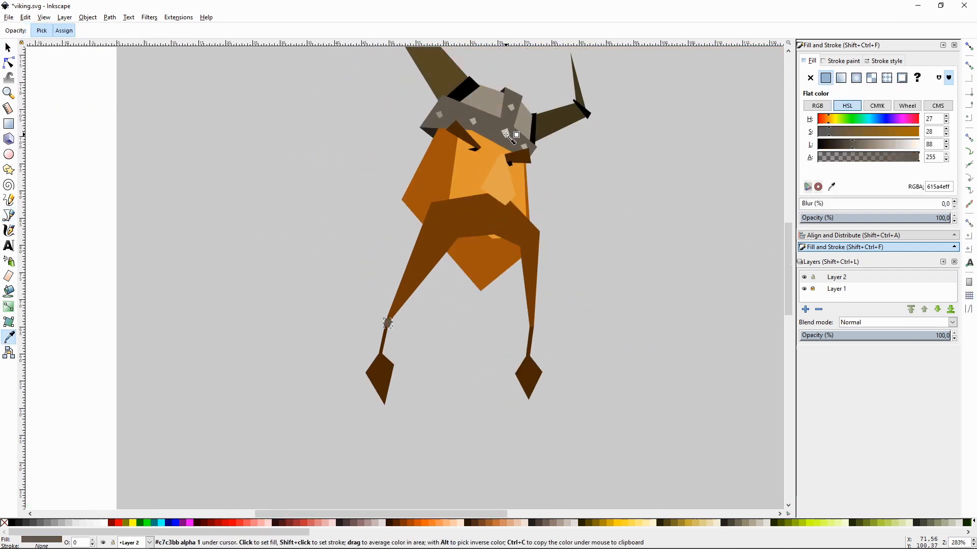
{"action": "left_click", "coordinate": [481, 99]}
{"action": "key", "text": "F1"}
{"action": "left_click", "coordinate": [566, 269]}
{"action": "key", "text": "plus"}
{"action": "key", "text": "plus"}
{"action": "key", "text": "plus"}
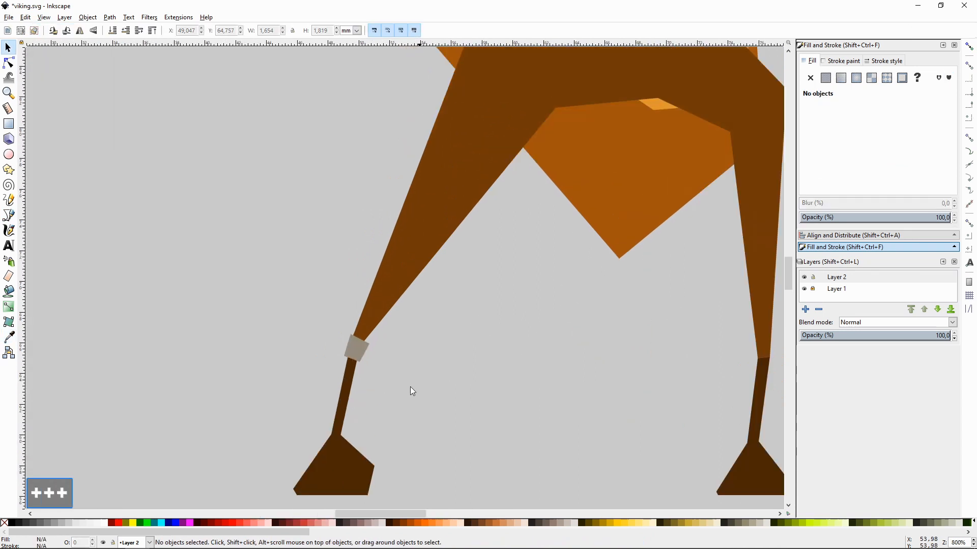
- Draw two more closed four-cornered grey beads on the left cord, one at its middle and one just above the diamond
{"action": "scroll", "coordinate": [410, 387], "scroll_direction": "down", "scroll_amount": 3}
{"action": "key", "text": "shift+F6"}
{"action": "left_click", "coordinate": [340, 276]}
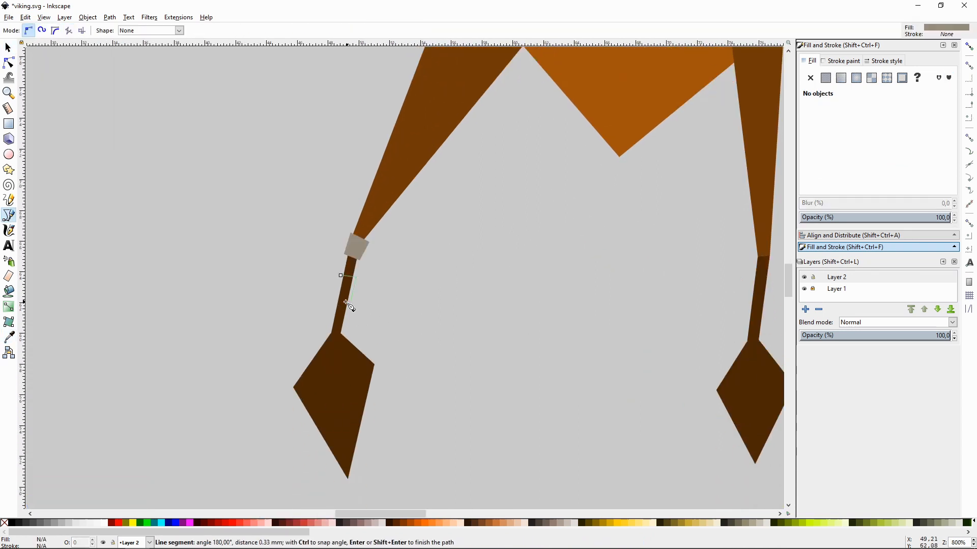
{"action": "left_click", "coordinate": [335, 297]}
{"action": "left_click", "coordinate": [341, 275]}
{"action": "left_click", "coordinate": [333, 311]}
{"action": "left_click", "coordinate": [348, 313]}
{"action": "left_click", "coordinate": [328, 333]}
{"action": "left_click", "coordinate": [333, 311]}
- Draw three closed four-cornered grey beads along the right cord, from just above the diamond up to the moustache tip
{"action": "key", "text": "space"}
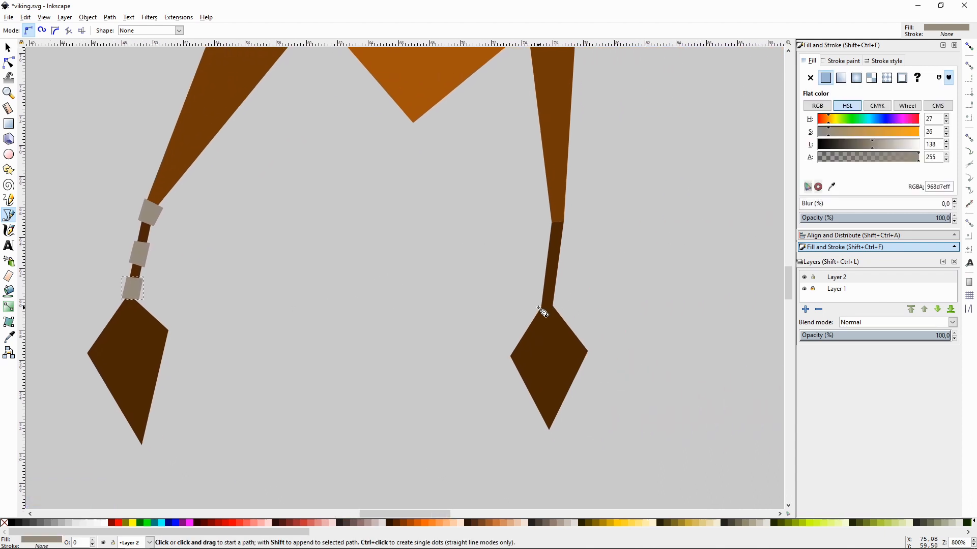
{"action": "left_click", "coordinate": [539, 308]}
{"action": "left_click", "coordinate": [539, 290]}
{"action": "left_click", "coordinate": [539, 307]}
{"action": "left_click", "coordinate": [544, 276]}
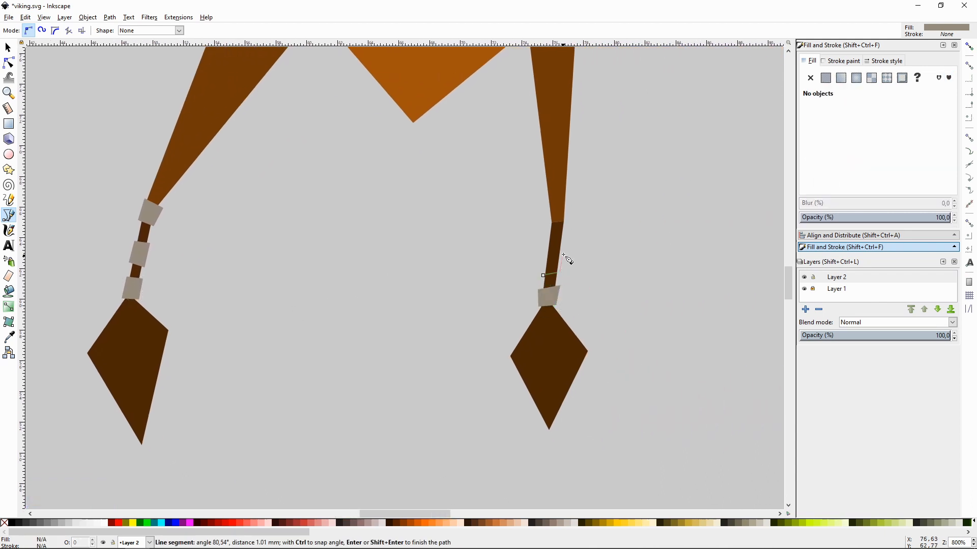
{"action": "left_click", "coordinate": [546, 255]}
{"action": "left_click", "coordinate": [544, 275]}
{"action": "left_click", "coordinate": [548, 221]}
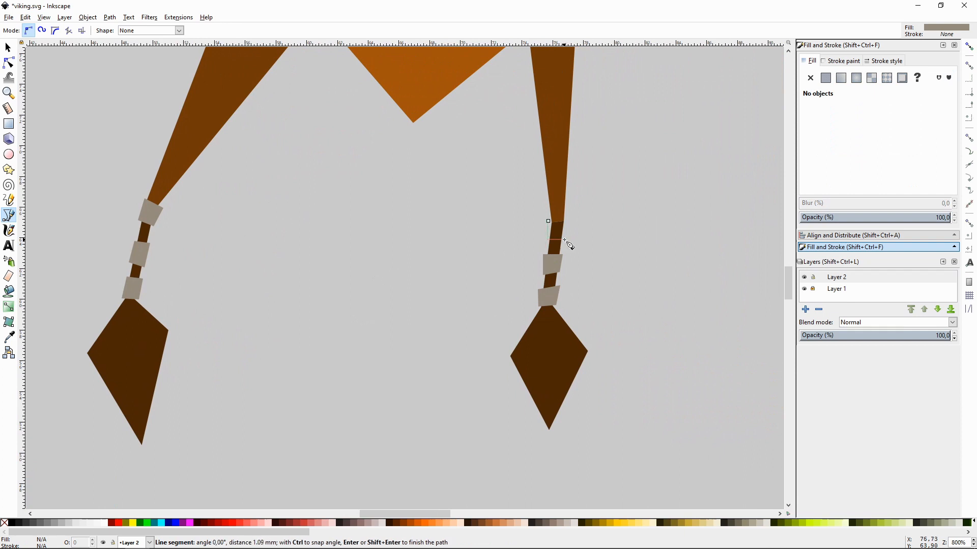
{"action": "left_click", "coordinate": [568, 219]}
{"action": "left_click", "coordinate": [548, 221]}
{"action": "key", "text": "F1"}
{"action": "left_click", "coordinate": [611, 237]}
{"action": "key", "text": "minus"}
{"action": "key", "text": "minus"}
{"action": "key", "text": "minus"}
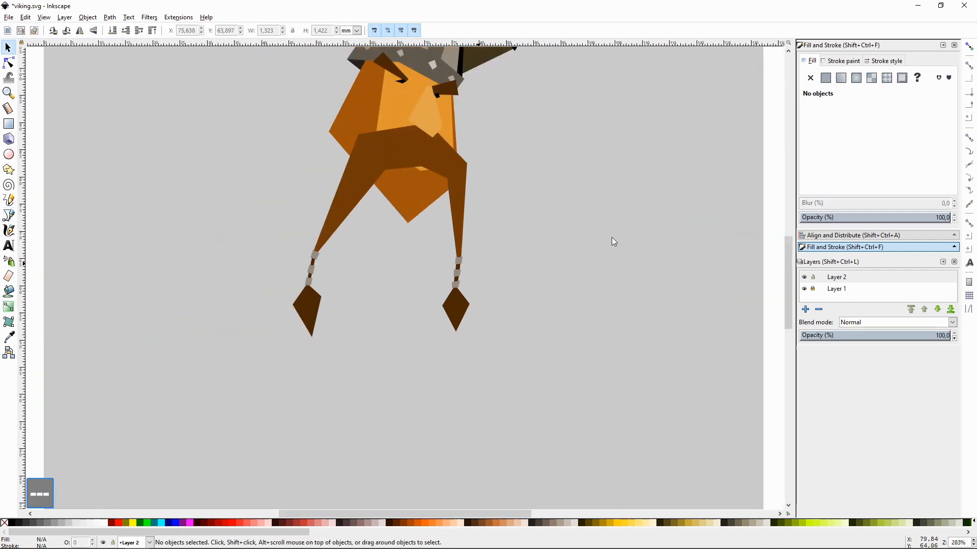
- Draw a closed five-cornered left ear on the face's left edge below the helmet, about 3 mm wide and 6.5 mm tall
{"action": "key", "text": "space"}
{"action": "left_click_drag", "start_coordinate": [605, 291], "coordinate": [614, 313]}
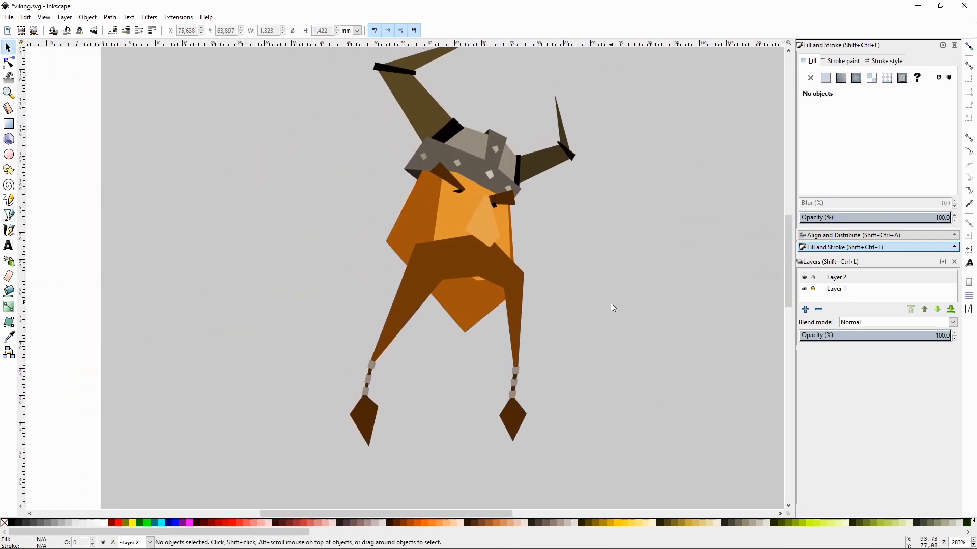
{"action": "key", "text": "plus"}
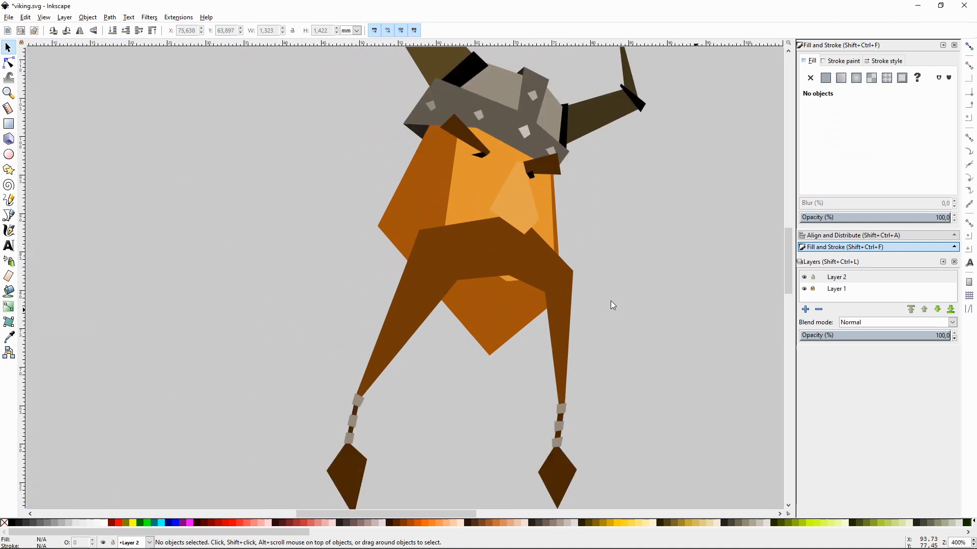
{"action": "key", "text": "shift+F6"}
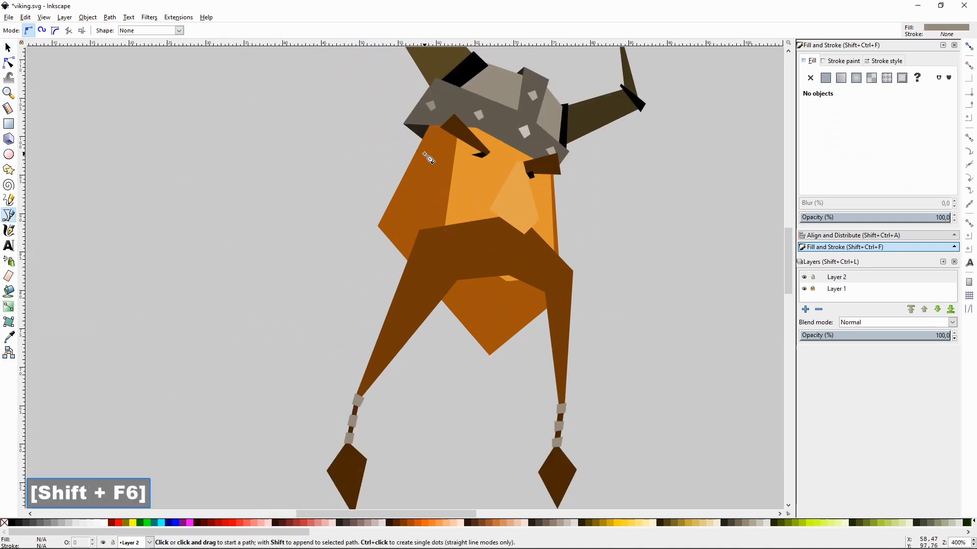
{"action": "left_click", "coordinate": [429, 148]}
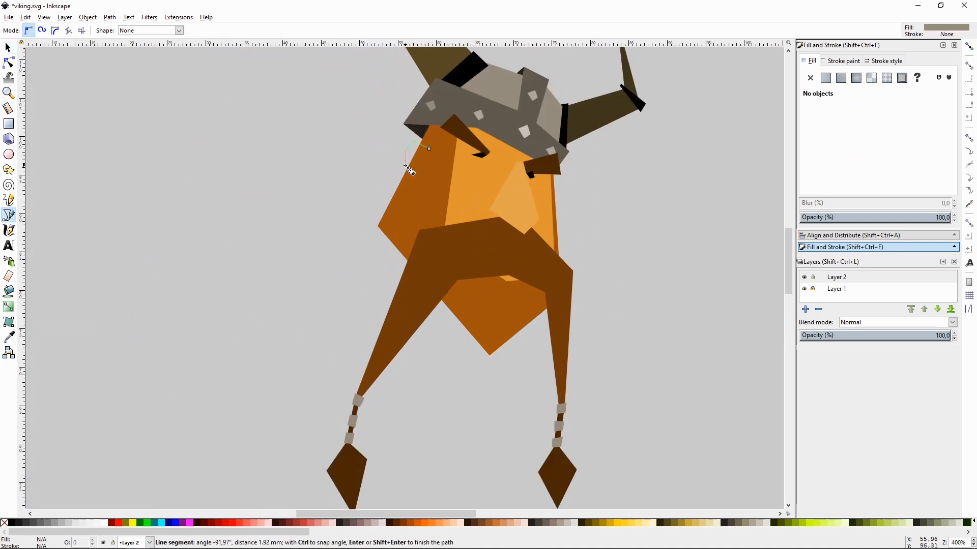
{"action": "left_click", "coordinate": [416, 194]}
{"action": "left_click", "coordinate": [429, 148]}
- Fill the left ear with the face's light orange (#e09631)
{"action": "key", "text": "F7"}
{"action": "left_click", "coordinate": [498, 165]}
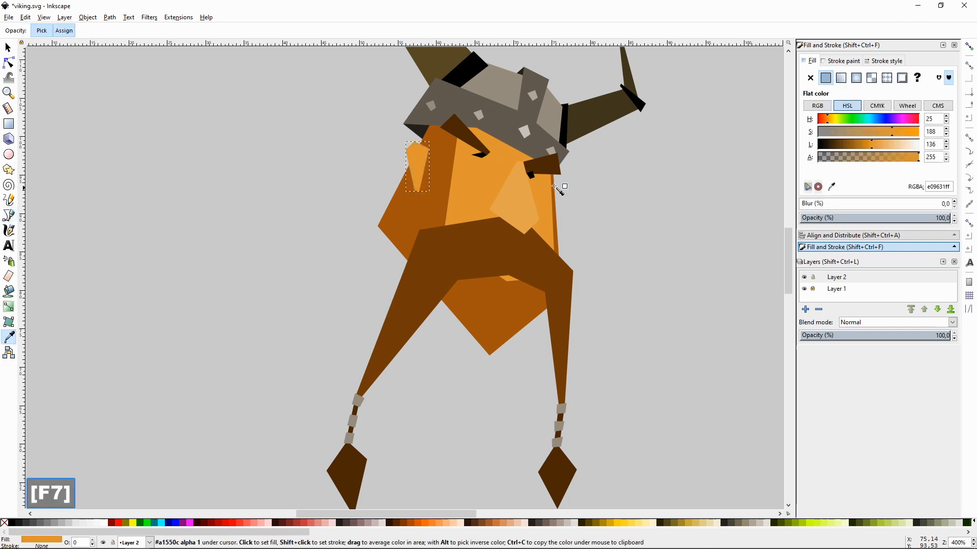
{"action": "key", "text": "F1"}
{"action": "left_click", "coordinate": [639, 208]}
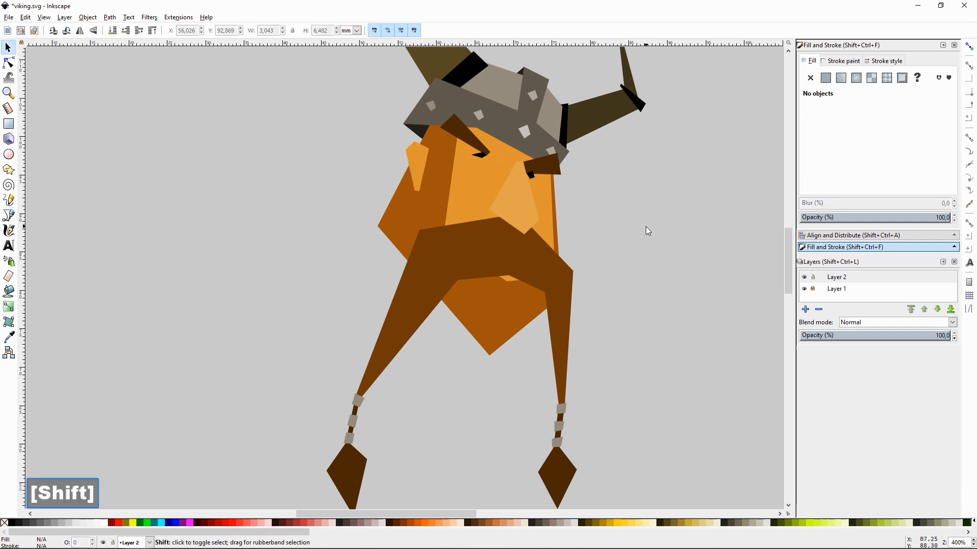
- Draw a closed four-cornered right ear in darker orange (#c7801e), about 1.4 mm wide and 5.9 mm tall, and send it behind the face
{"action": "key", "text": "shift+F6"}
{"action": "left_click", "coordinate": [550, 183]}
{"action": "left_click", "coordinate": [558, 225]}
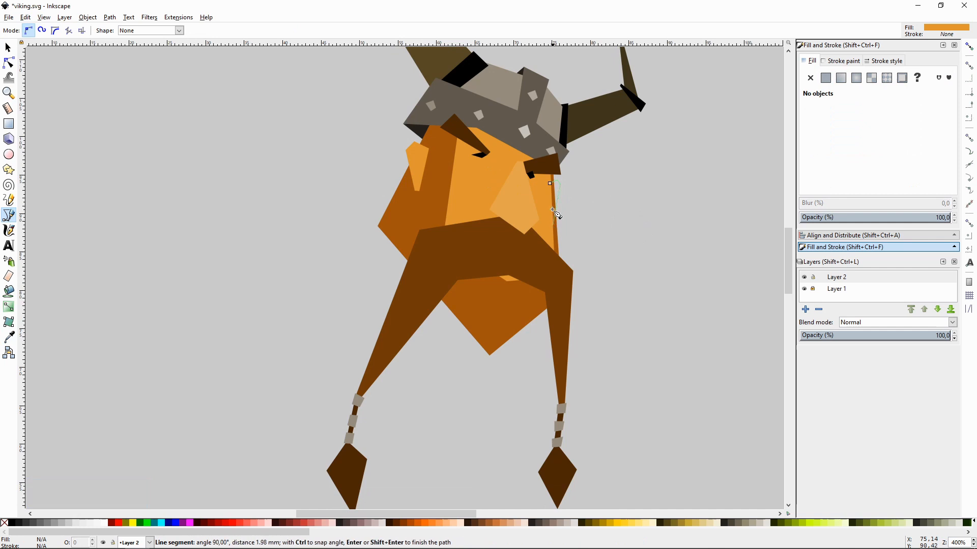
{"action": "left_click", "coordinate": [550, 183]}
{"action": "key", "text": "F1"}
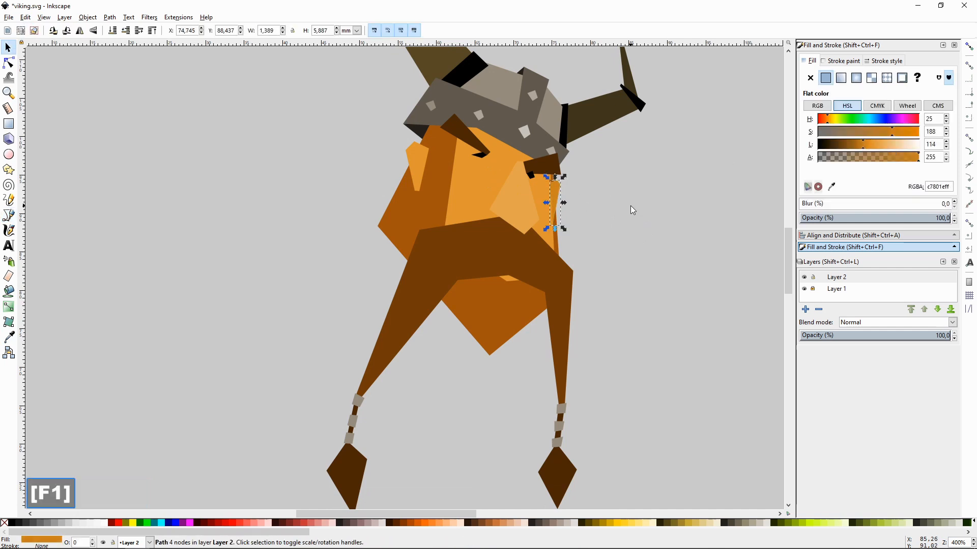
{"action": "key", "text": "End"}
{"action": "left_click", "coordinate": [631, 205]}
- Draw a closed, hooked inner-ear detail inside the left ear, about 1.8 mm wide and 3.5 mm tall
{"action": "key", "text": "shift+F6"}
{"action": "key", "text": "plus"}
{"action": "key", "text": "plus"}
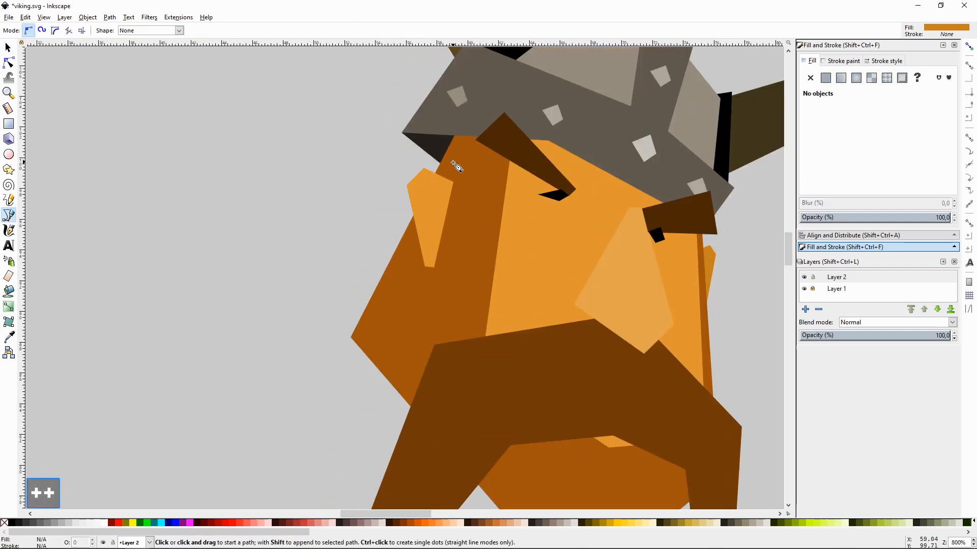
{"action": "left_click", "coordinate": [444, 187]}
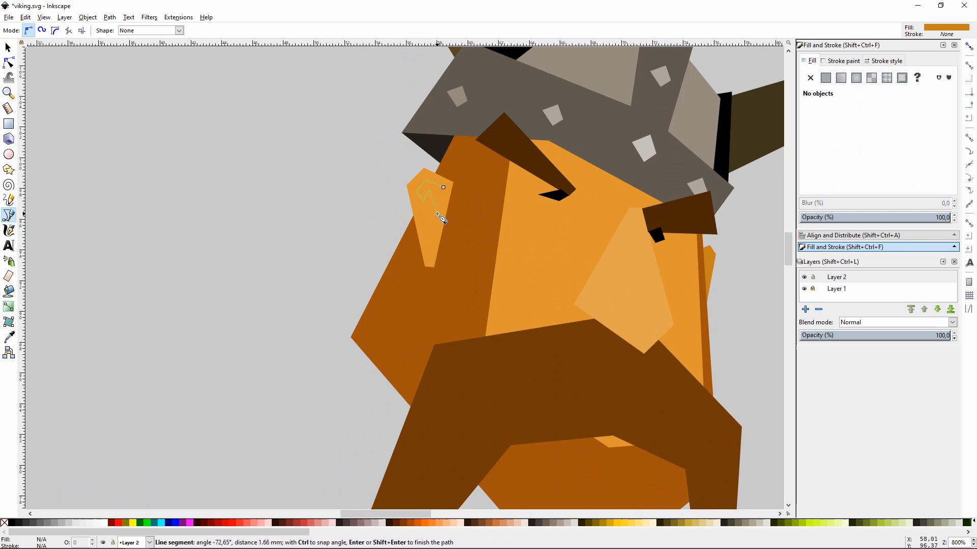
{"action": "left_click", "coordinate": [433, 233]}
{"action": "left_click", "coordinate": [444, 187]}
{"action": "key", "text": "F1"}
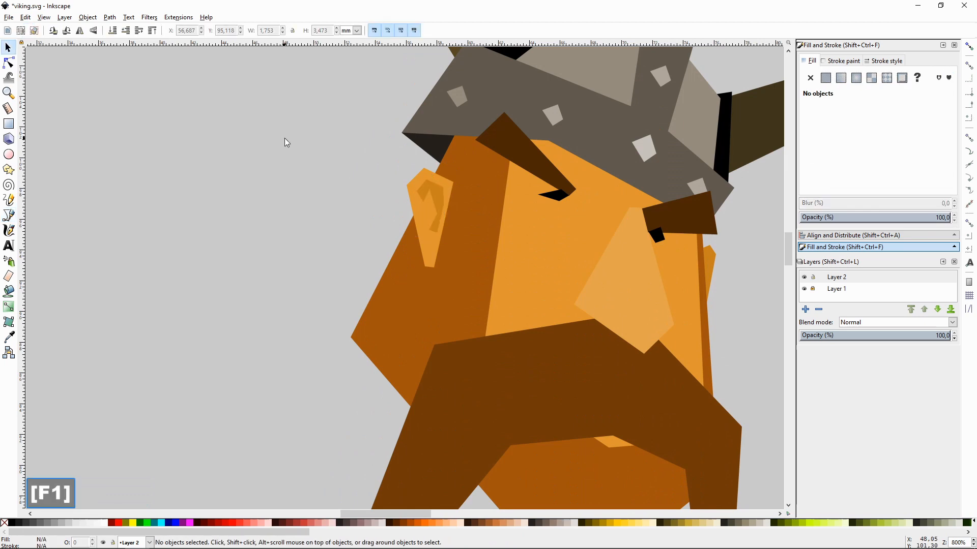
- Darken the fill of the left ear's inner detail and the right ear together to #ae6c13
{"action": "key", "text": "5"}
{"action": "key", "text": "grave"}
{"action": "left_click", "coordinate": [444, 198]}
{"action": "left_click", "coordinate": [706, 285], "text": "shift"}
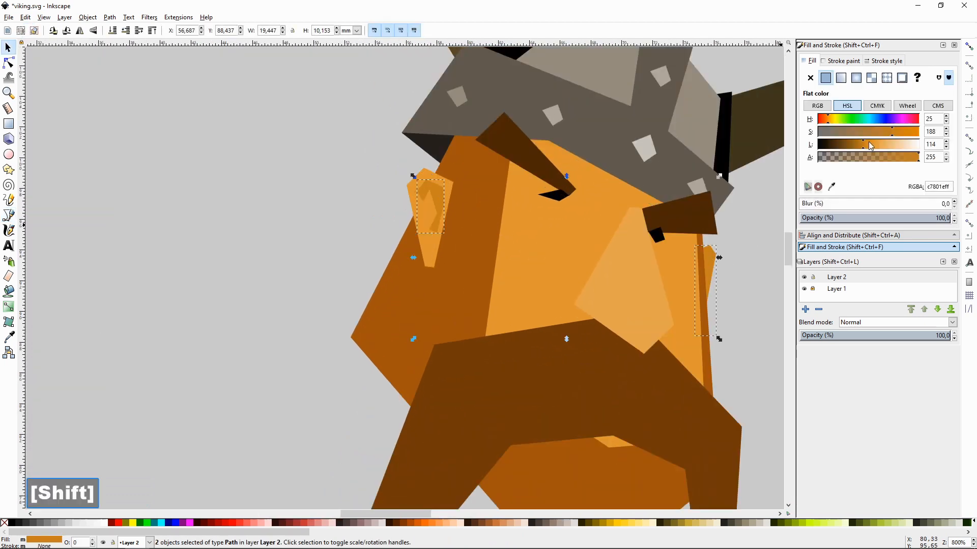
{"action": "left_click", "coordinate": [740, 256]}
- Select all the pieces of the viking head and combine them into one group
{"action": "key", "text": "minus"}
{"action": "key", "text": "minus"}
{"action": "key", "text": "minus"}
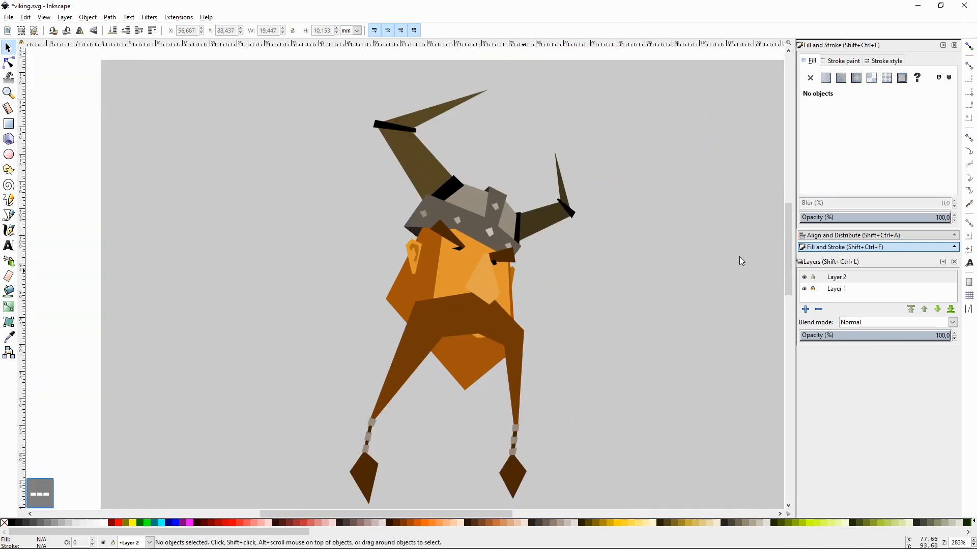
{"action": "key", "text": "space"}
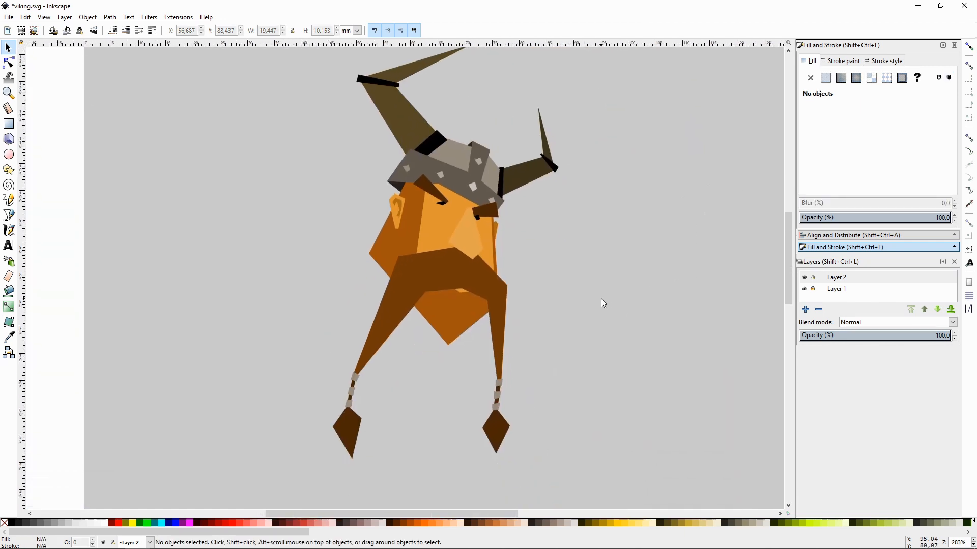
{"action": "scroll", "coordinate": [601, 298], "scroll_direction": "down", "scroll_amount": 3}
{"action": "key", "text": "minus"}
{"action": "key", "text": "space"}
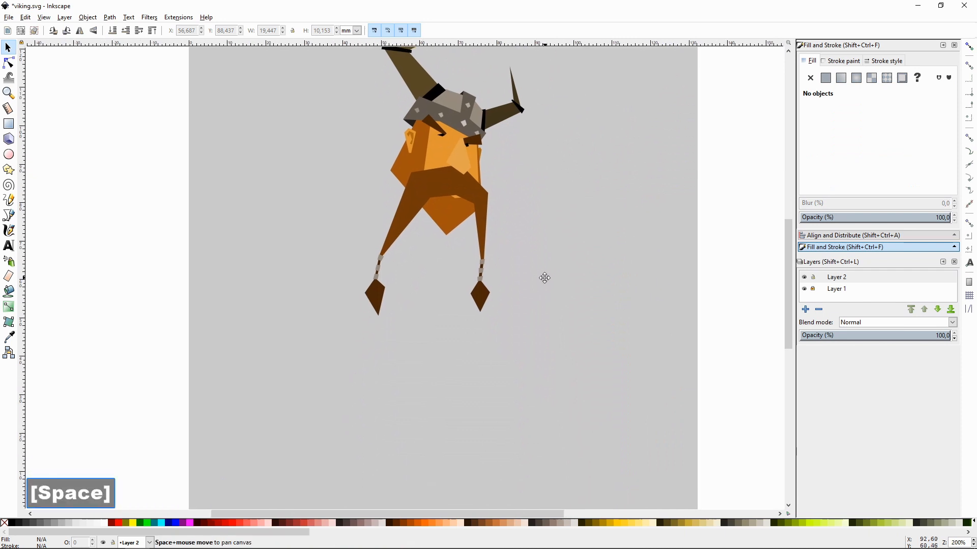
{"action": "scroll", "coordinate": [539, 262], "scroll_direction": "up", "scroll_amount": 2}
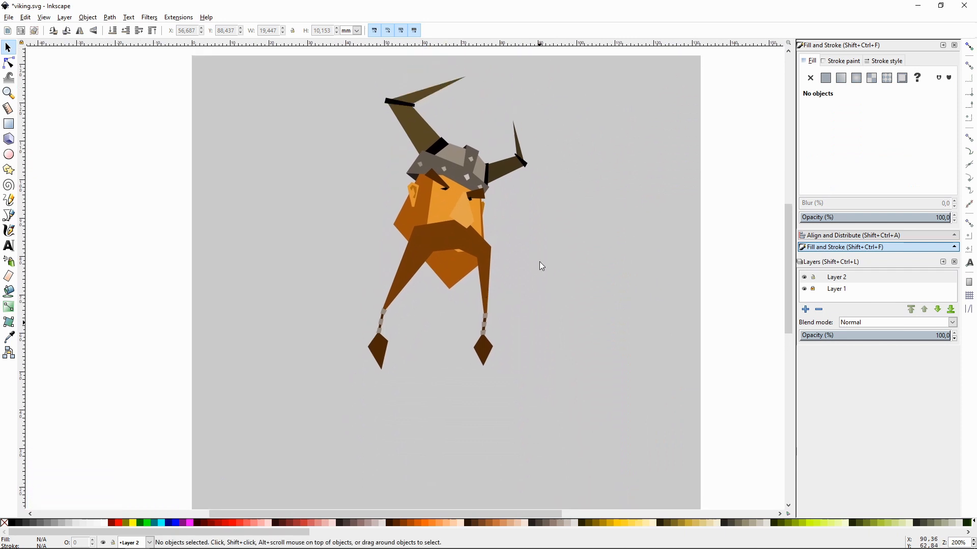
{"action": "left_click_drag", "start_coordinate": [302, 62], "coordinate": [538, 403]}
{"action": "key", "text": "ctrl+g"}
{"action": "scroll", "coordinate": [621, 377], "scroll_direction": "down", "scroll_amount": 4}
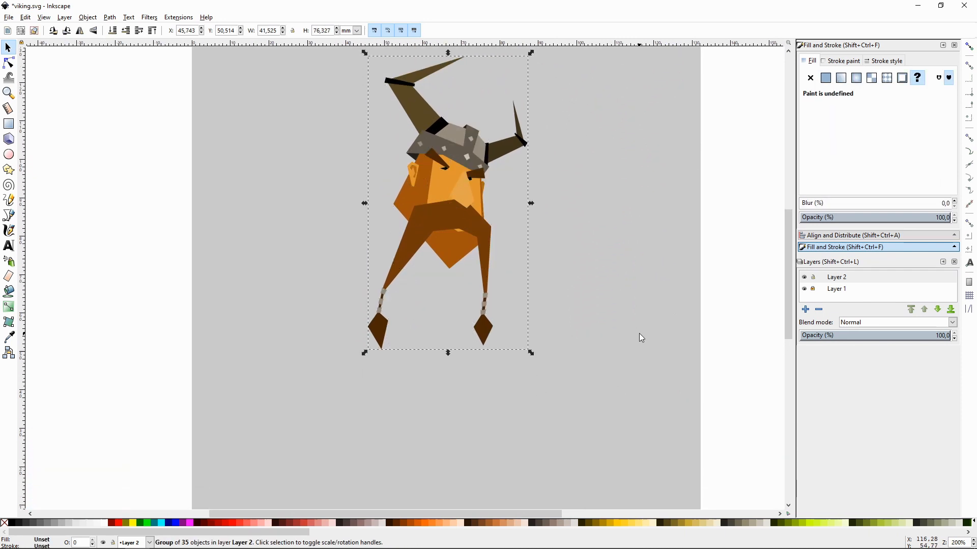
{"action": "left_click", "coordinate": [641, 305]}
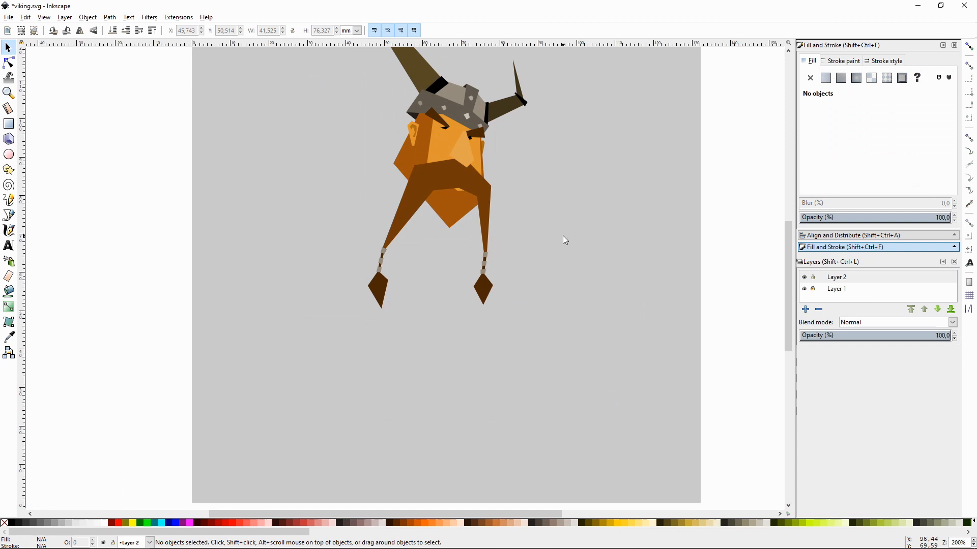
- Draw a closed nine-cornered torso with two short legs, about 48 mm wide and 67 mm tall, and send it behind the head
{"action": "key", "text": "shift+F6"}
{"action": "left_click", "coordinate": [408, 160]}
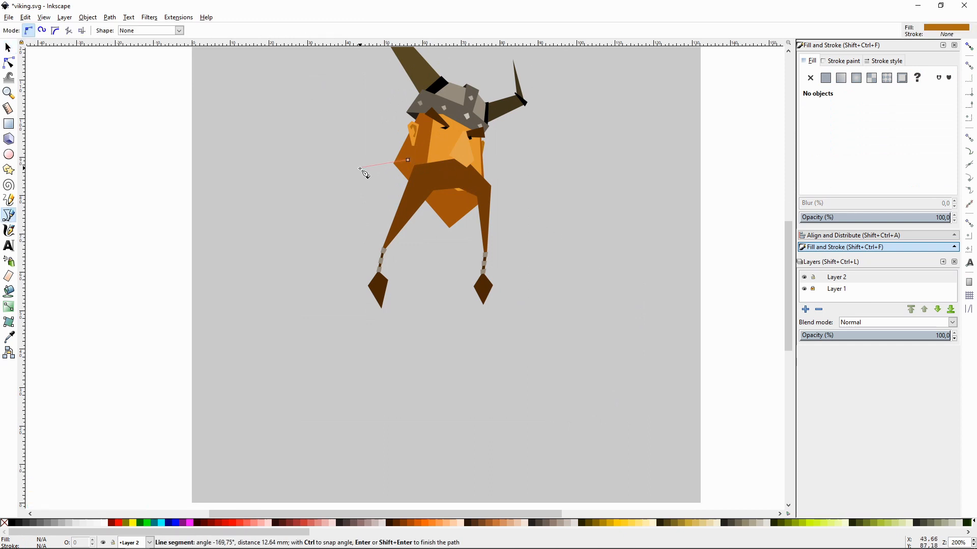
{"action": "left_click", "coordinate": [332, 179]}
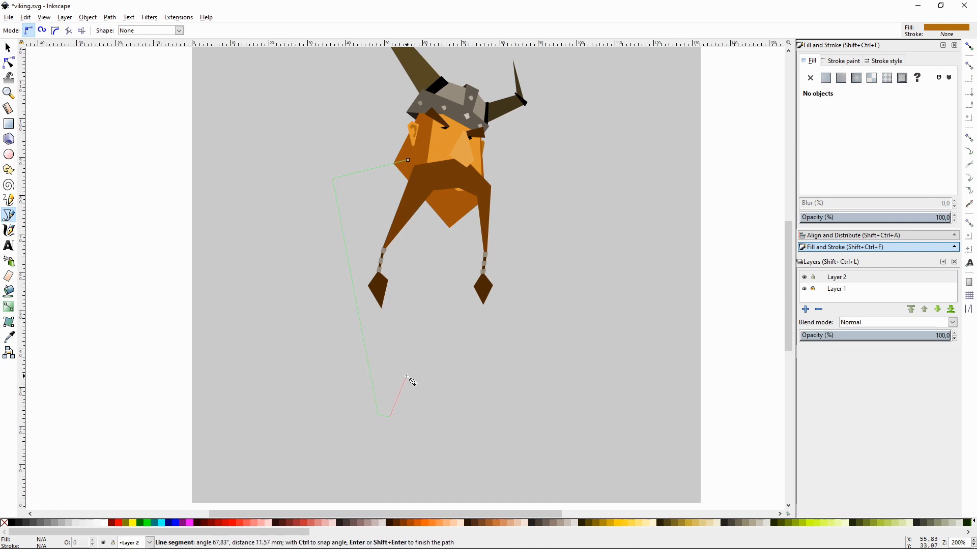
{"action": "left_click", "coordinate": [453, 362]}
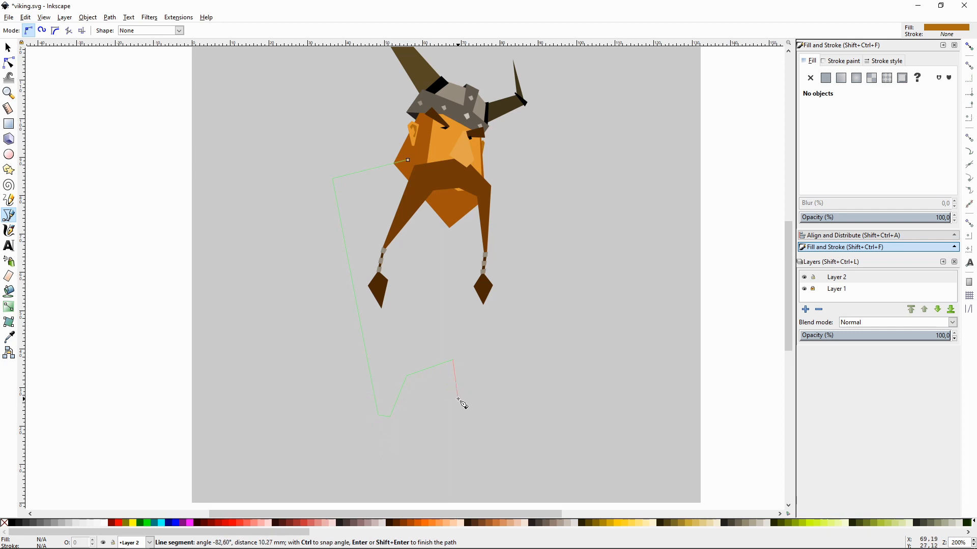
{"action": "left_click", "coordinate": [461, 398]}
{"action": "left_click", "coordinate": [485, 393]}
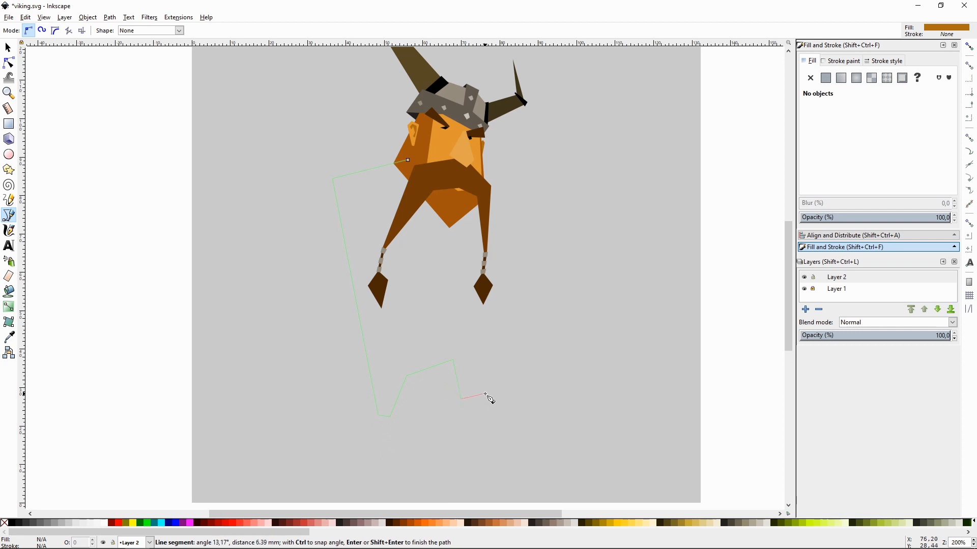
{"action": "double_click", "coordinate": [517, 208]}
{"action": "key", "text": "End"}
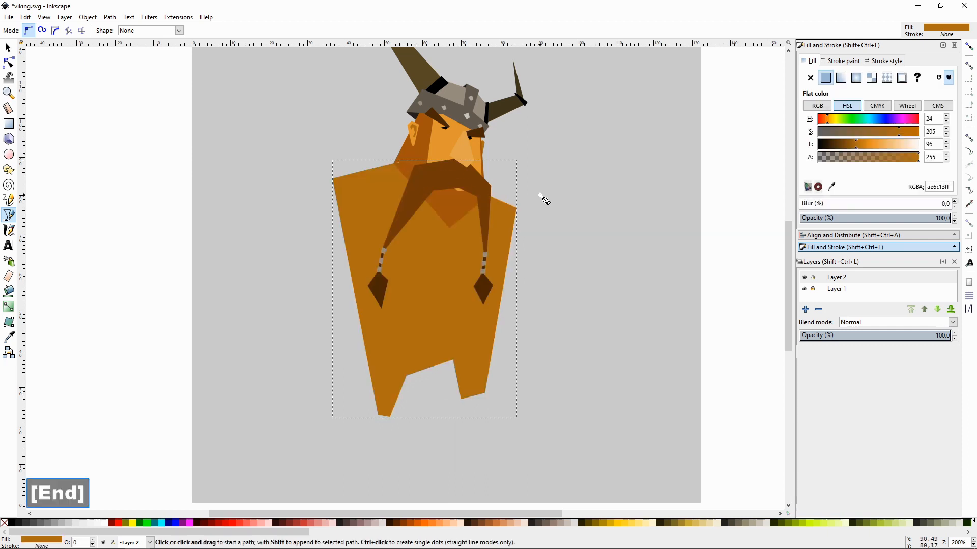
- Reshape the torso by moving the right leg's outer bottom corner slightly inward and down
{"action": "key", "text": "F1"}
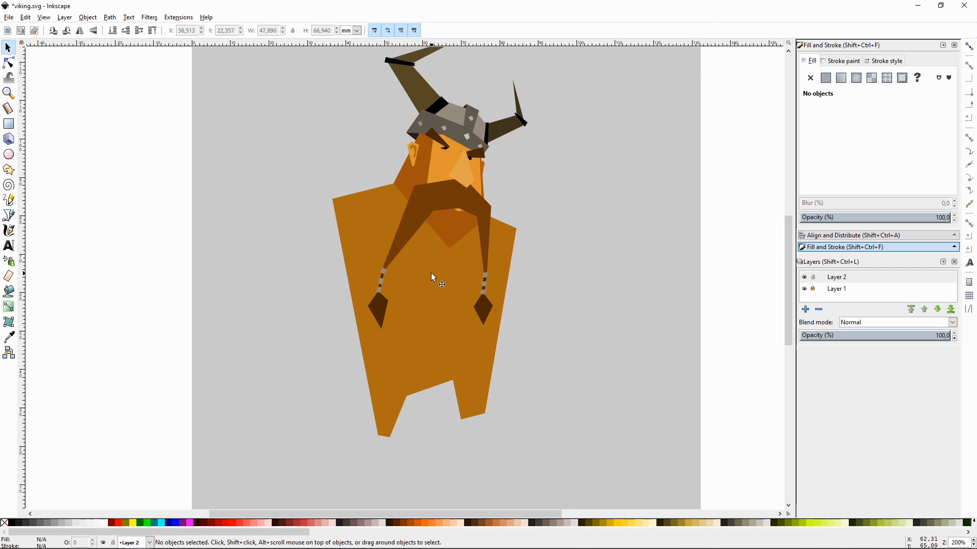
{"action": "left_click", "coordinate": [471, 371]}
{"action": "key", "text": "F2"}
{"action": "left_click_drag", "start_coordinate": [485, 413], "coordinate": [482, 420]}
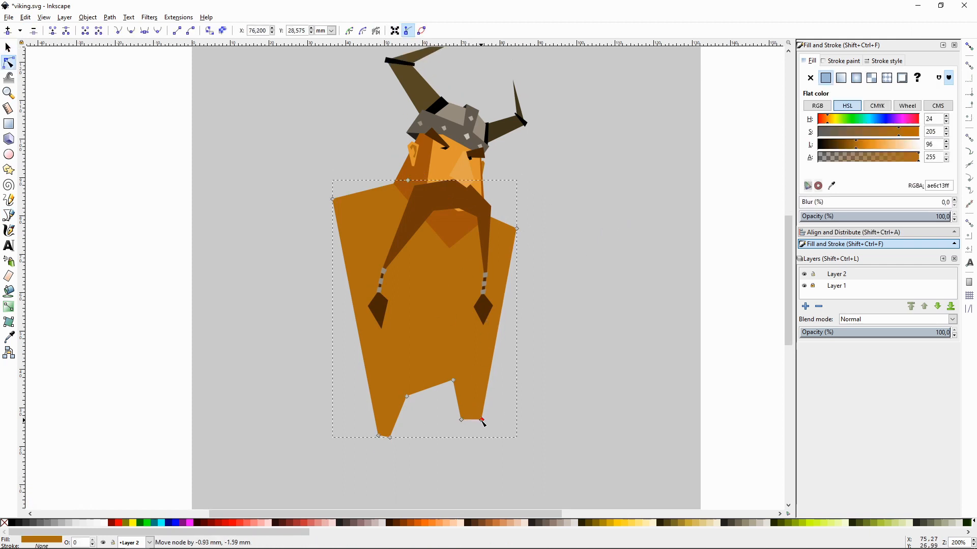
{"action": "key", "text": "F1"}
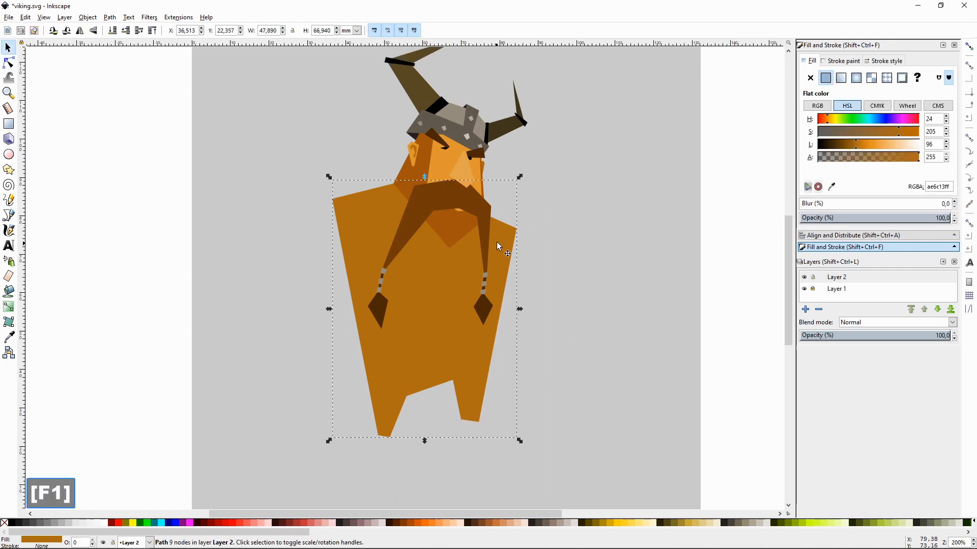
{"action": "left_click", "coordinate": [542, 245]}
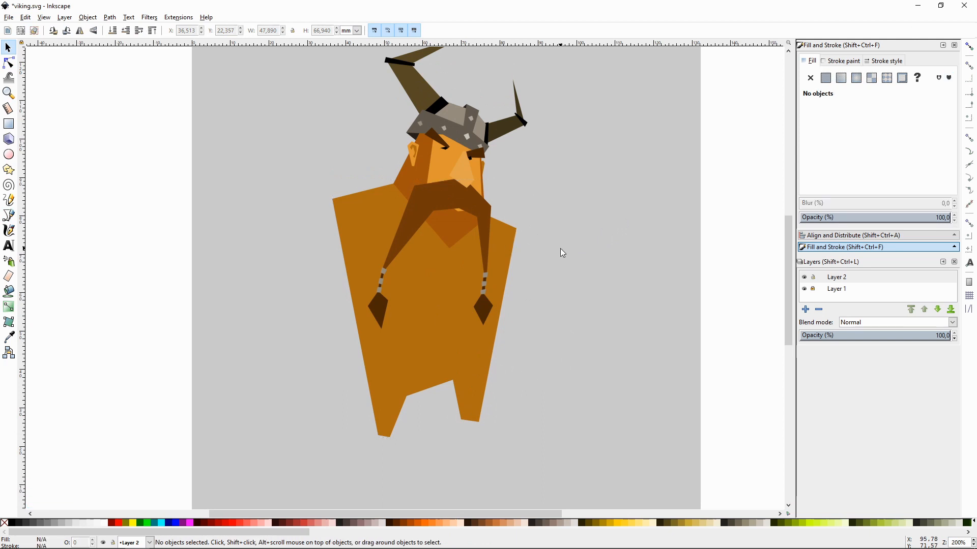
- Recolour the torso muted brown (#856e3c) with hue 29, saturation 96 and lightness 96
{"action": "left_click", "coordinate": [431, 296]}
{"action": "mouse_move", "coordinate": [857, 147]}
{"action": "left_mouse_down"}
{"action": "mouse_move", "coordinate": [823, 120]}
{"action": "mouse_move", "coordinate": [865, 128]}
{"action": "mouse_move", "coordinate": [828, 119]}
{"action": "mouse_move", "coordinate": [841, 144]}
{"action": "mouse_move", "coordinate": [833, 147]}
{"action": "mouse_move", "coordinate": [857, 145]}
{"action": "left_mouse_up"}
{"action": "left_click", "coordinate": [820, 121]}
{"action": "left_click", "coordinate": [667, 191]}
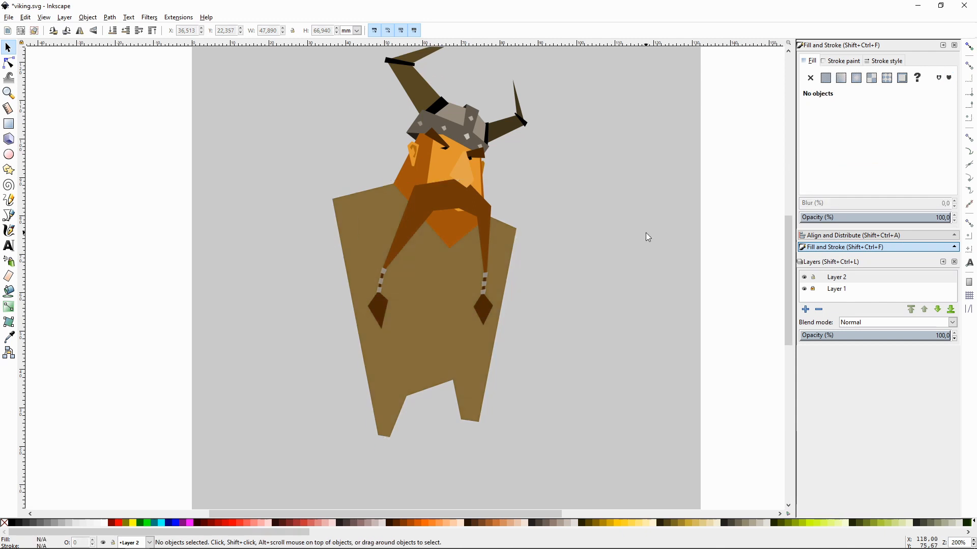
- Draw a closed four-cornered, downward-tapering neckline shape below the moustache, about 13.6 mm wide and 16.4 mm tall
{"action": "key", "text": "plus"}
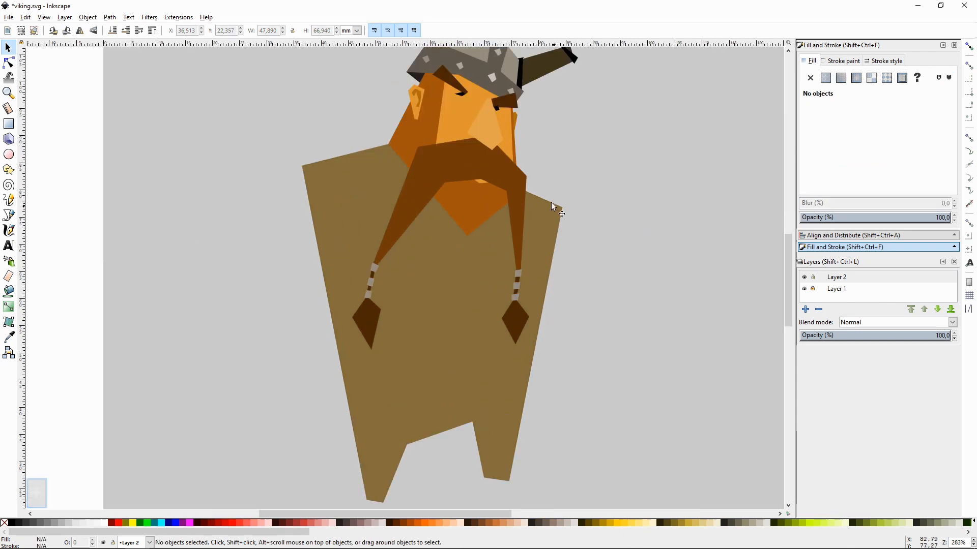
{"action": "key", "text": "shift+F6"}
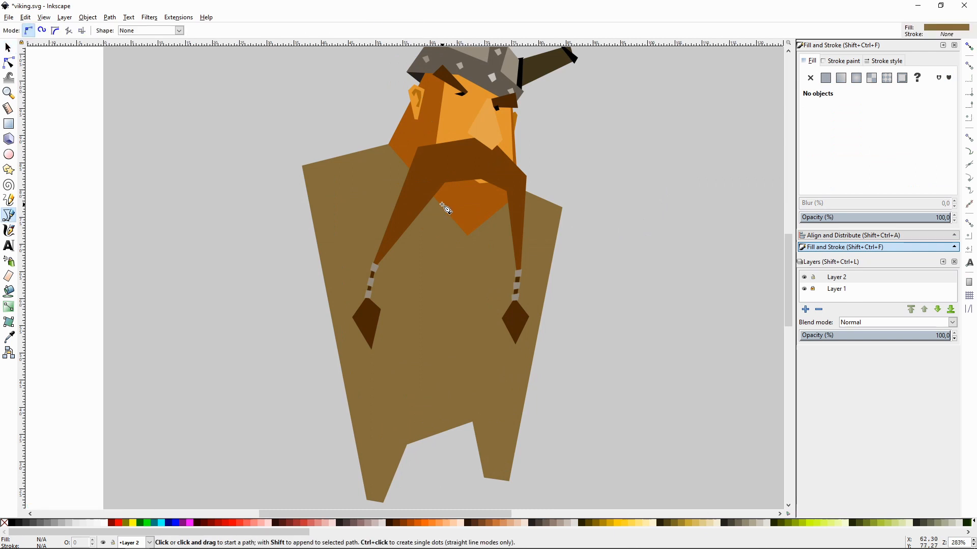
{"action": "left_click", "coordinate": [430, 186]}
{"action": "left_click", "coordinate": [465, 276]}
{"action": "left_click", "coordinate": [502, 188]}
{"action": "left_click", "coordinate": [429, 186]}
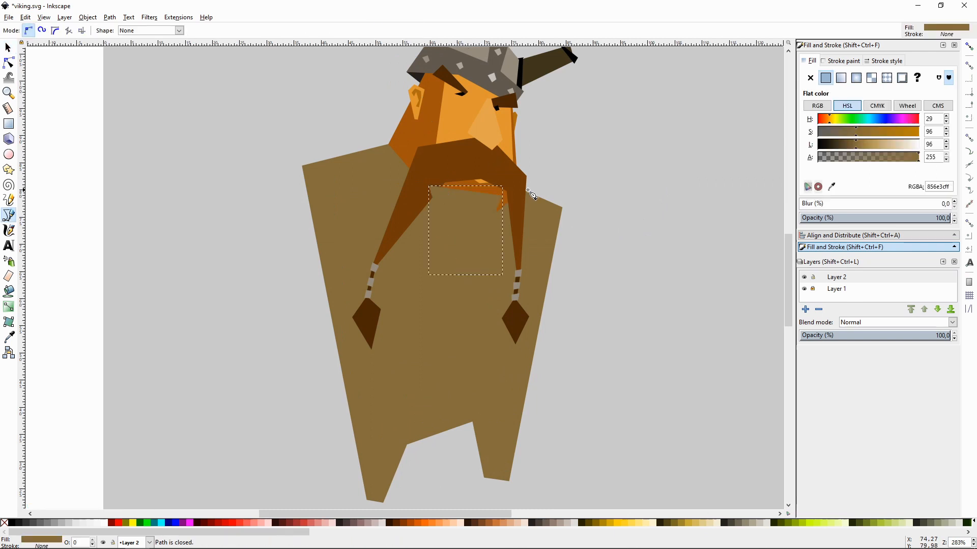
- Fill the neckline shape with dark orange (#bc7515) and lower it behind the head
{"action": "key", "text": "F7"}
{"action": "left_click", "coordinate": [451, 101]}
{"action": "left_click", "coordinate": [419, 97]}
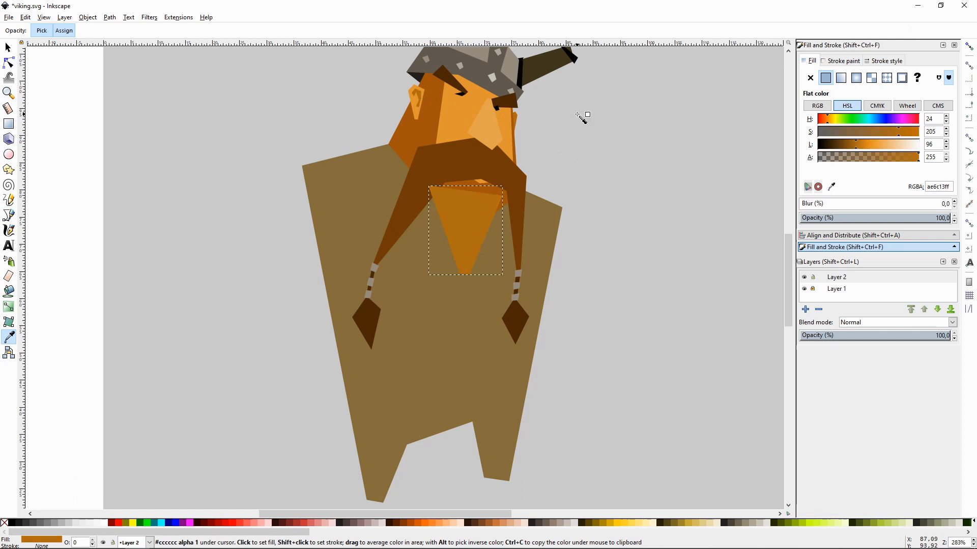
{"action": "key", "text": "F1"}
{"action": "key", "text": "Page_Down"}
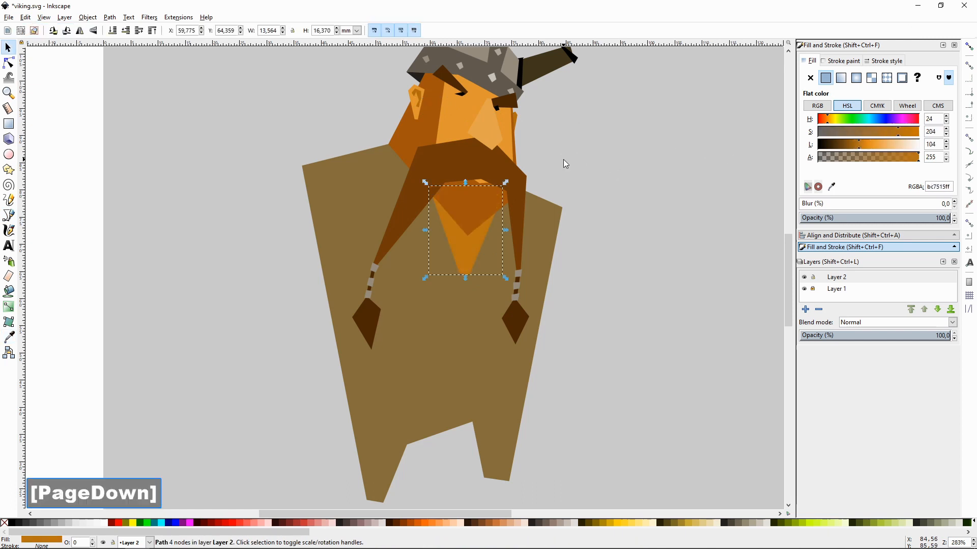
{"action": "left_click", "coordinate": [626, 208]}
- Draw a closed seven-cornered bent left arm with its hand overlapping the torso's left edge, about 26 mm wide and 33 mm tall
{"action": "scroll", "coordinate": [628, 207], "scroll_direction": "up", "scroll_amount": 3}
{"action": "scroll", "coordinate": [632, 209], "scroll_direction": "down", "scroll_amount": 4}
{"action": "key", "text": "minus"}
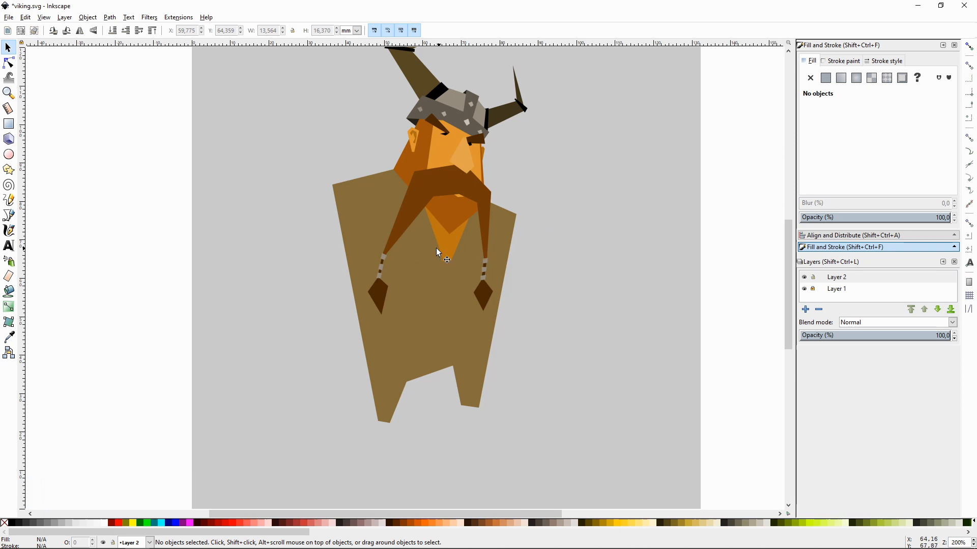
{"action": "key", "text": "shift+F6"}
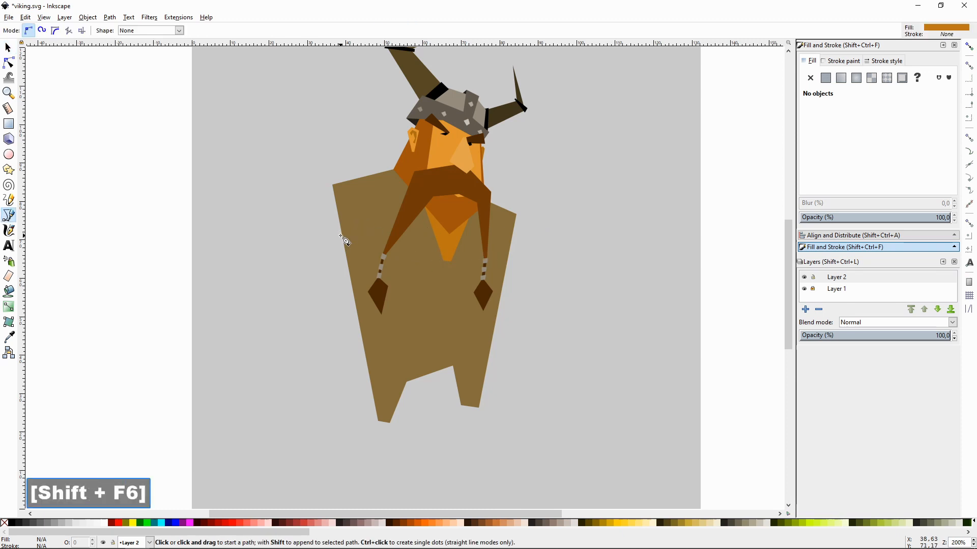
{"action": "left_click", "coordinate": [313, 199]}
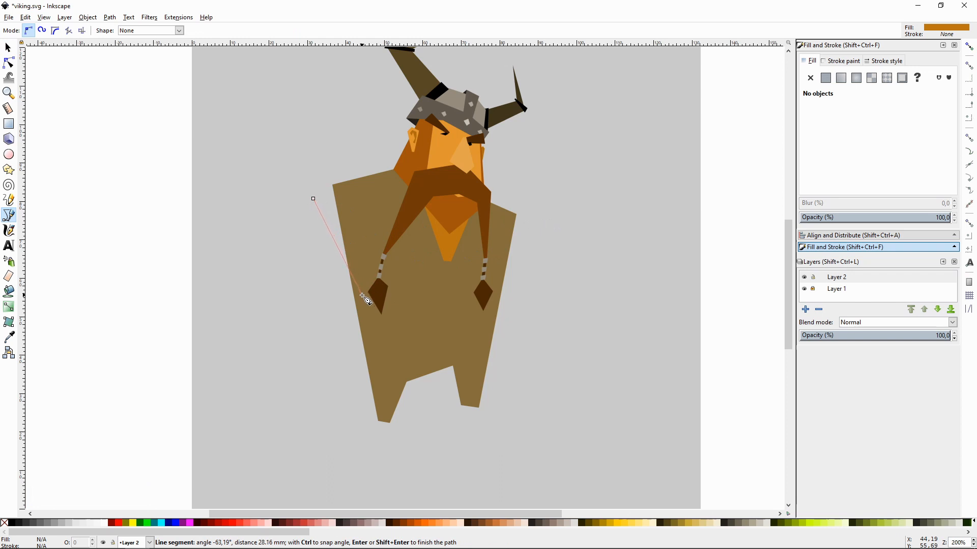
{"action": "left_click", "coordinate": [362, 296]}
{"action": "left_click", "coordinate": [365, 325]}
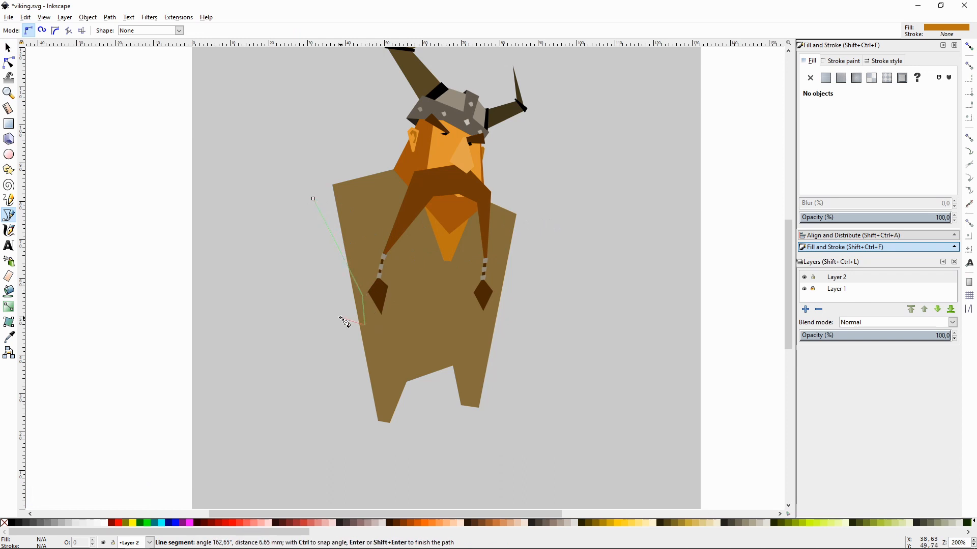
{"action": "left_click", "coordinate": [343, 317]}
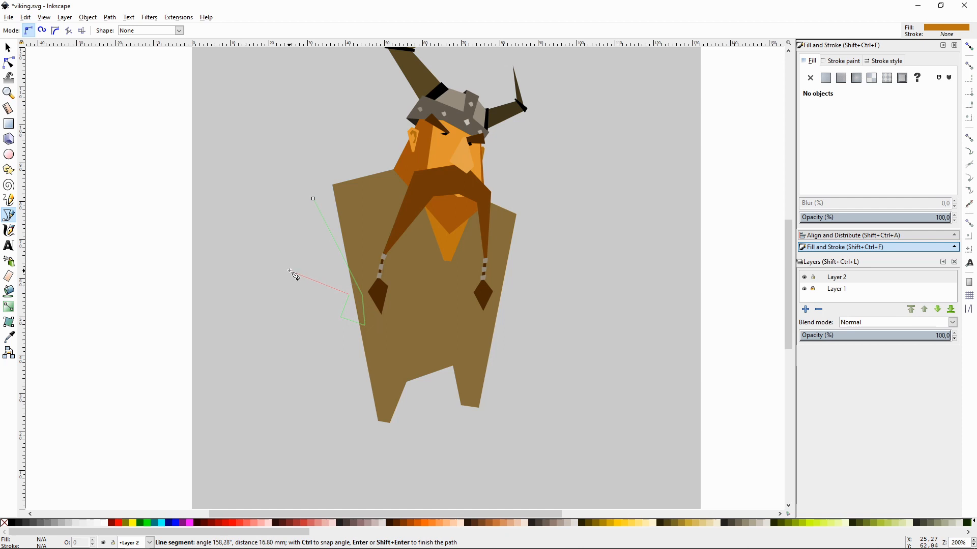
{"action": "left_click", "coordinate": [313, 198]}
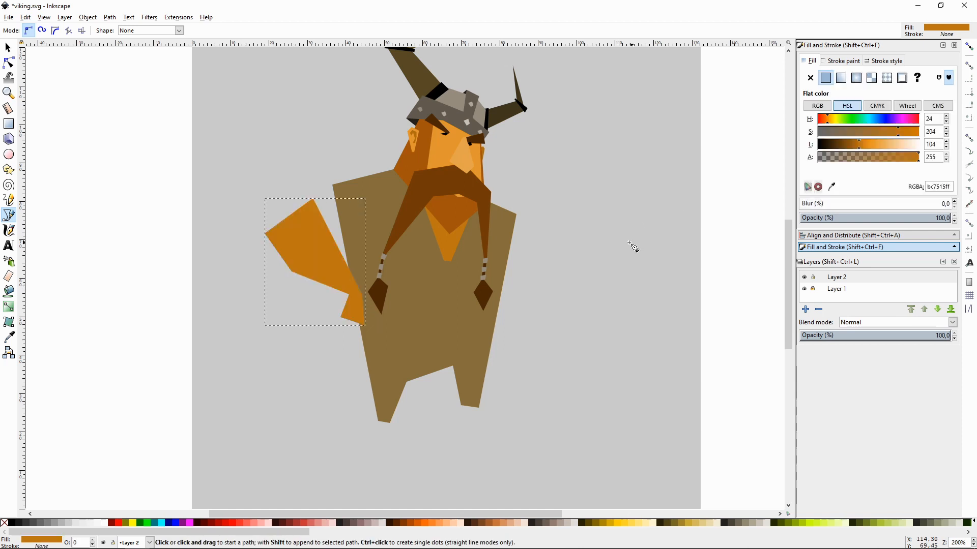
- Fill the left arm with the face's light orange (#e09631)
{"action": "key", "text": "F7"}
{"action": "left_click", "coordinate": [443, 149]}
{"action": "key", "text": "F1"}
{"action": "left_click", "coordinate": [593, 226]}
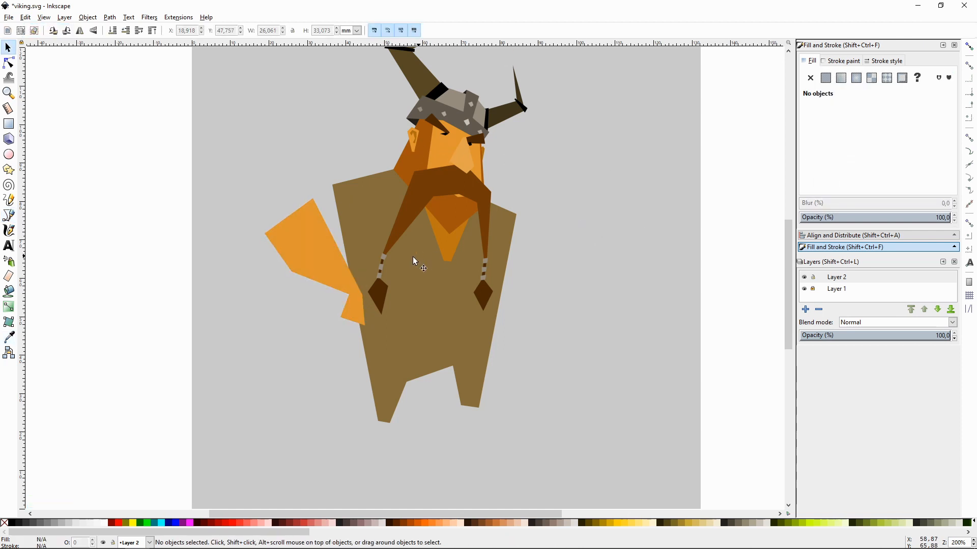
- Draw a closed four-cornered inner-arm shape between the left arm and the torso, about 11.8 mm wide and 25.7 mm tall
{"action": "scroll", "coordinate": [639, 272], "scroll_direction": "up", "scroll_amount": 1}
{"action": "key", "text": "shift+F6"}
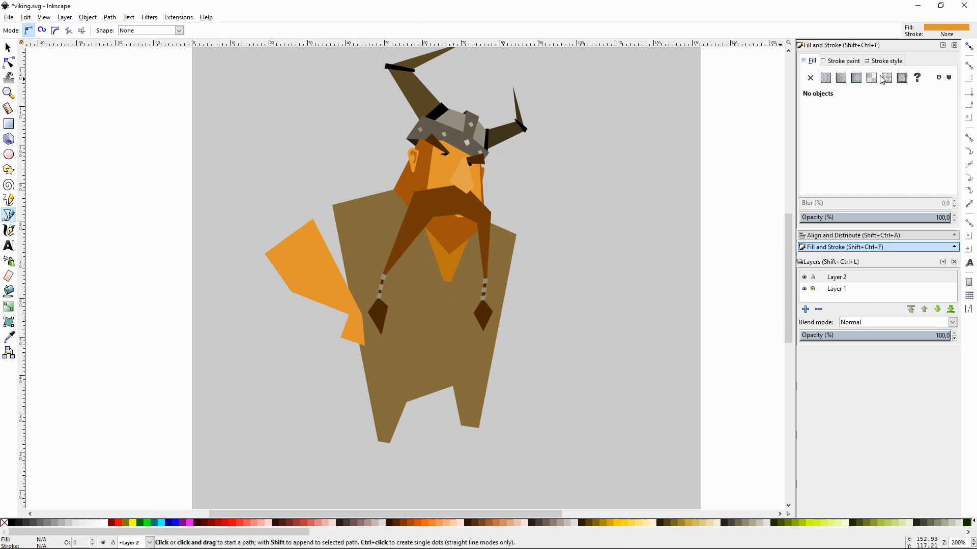
{"action": "key", "text": "percent"}
{"action": "left_click", "coordinate": [313, 218]}
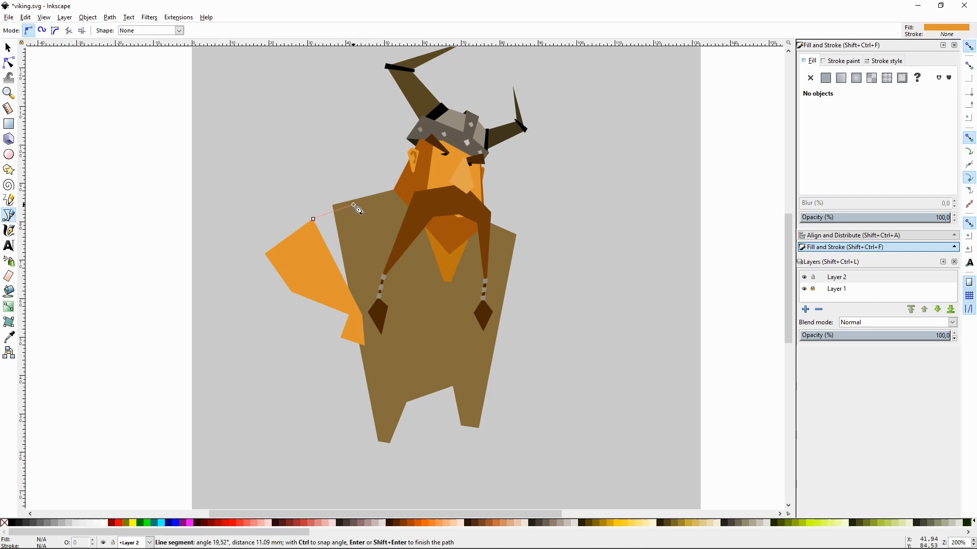
{"action": "left_click", "coordinate": [354, 206]}
{"action": "left_click", "coordinate": [354, 302]}
{"action": "left_click", "coordinate": [314, 219]}
- Fill the inner-arm shape with dark orange (#ae6c13) and lower it behind the left arm and torso
{"action": "key", "text": "F7"}
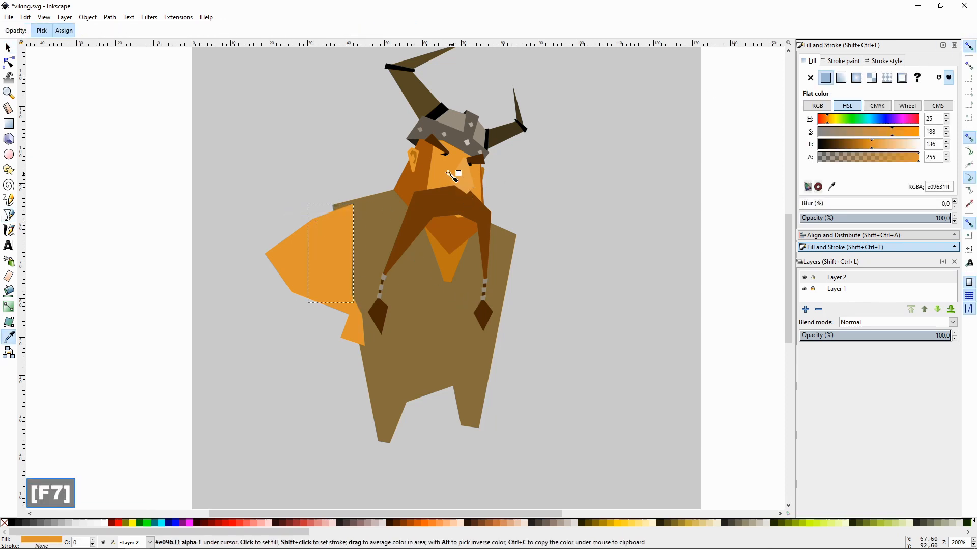
{"action": "left_click", "coordinate": [417, 161]}
{"action": "key", "text": "F1"}
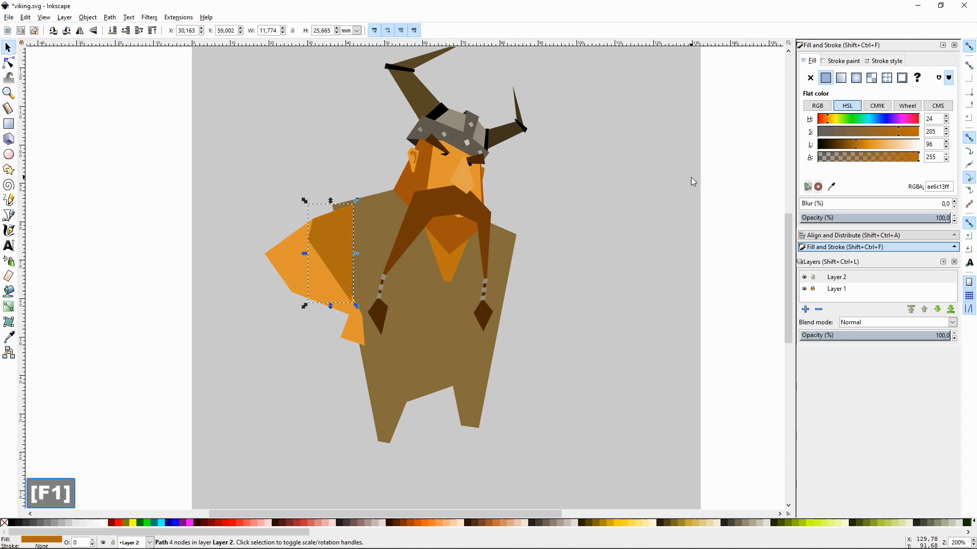
{"action": "key", "text": "Page_Down"}
{"action": "left_click", "coordinate": [691, 177]}
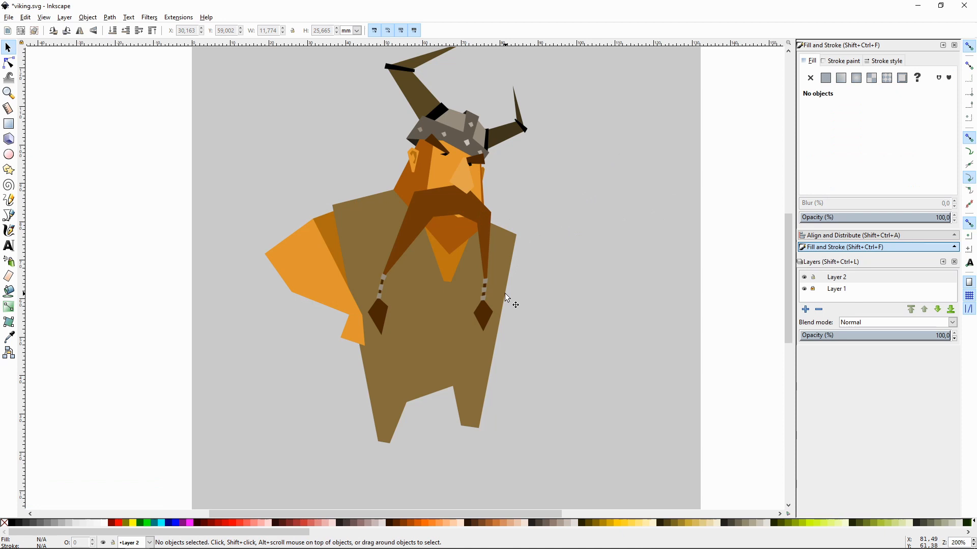
- Draw a closed angular right arm with a hand hanging beside the torso, about 11.5 mm wide and 43 mm tall, and lower it to the bottom
{"action": "key", "text": "shift+F6"}
{"action": "left_click", "coordinate": [969, 46]}
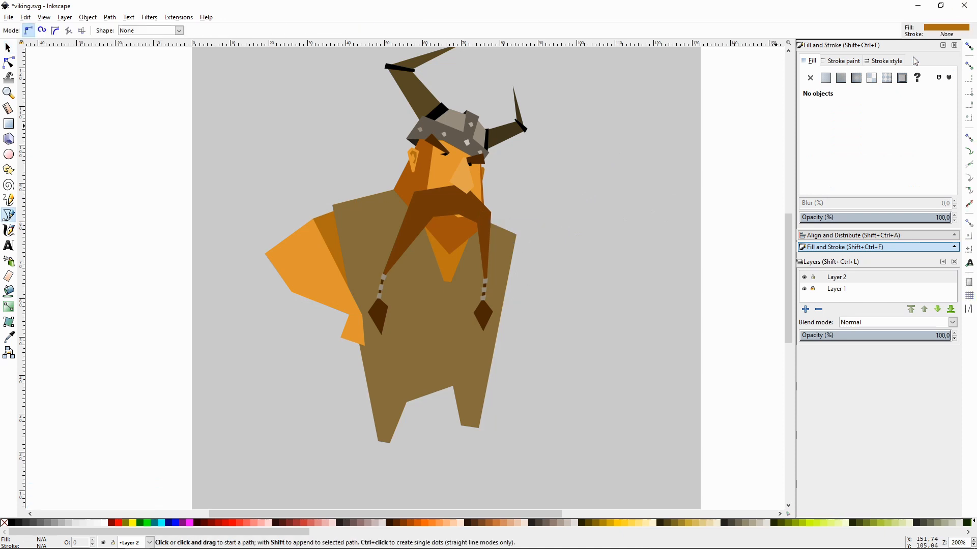
{"action": "left_click", "coordinate": [510, 241]}
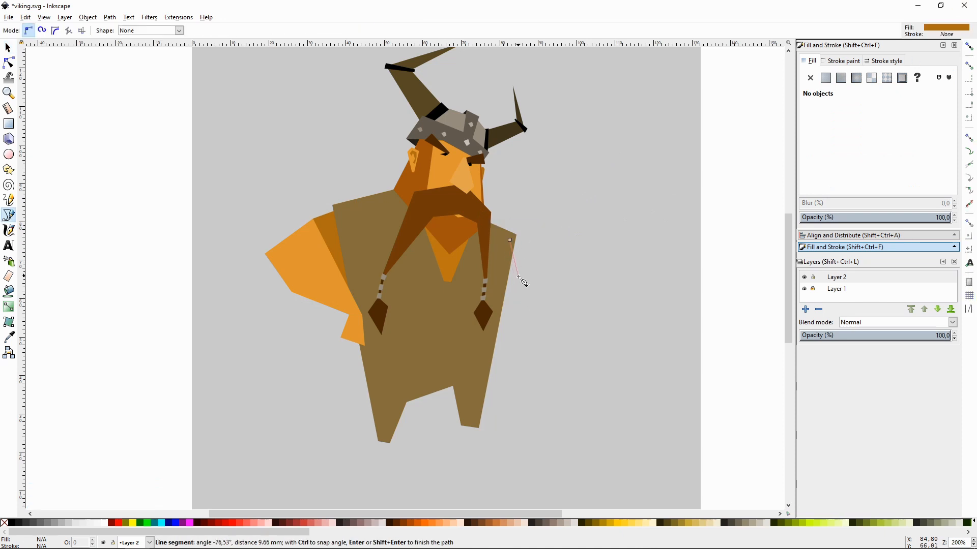
{"action": "left_click", "coordinate": [540, 295]}
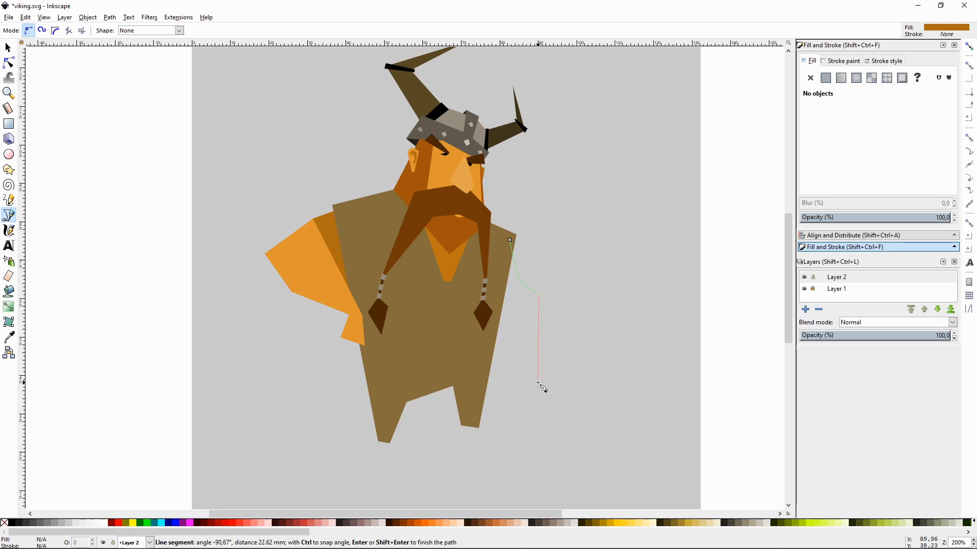
{"action": "left_click", "coordinate": [536, 375]}
{"action": "left_click", "coordinate": [540, 405]}
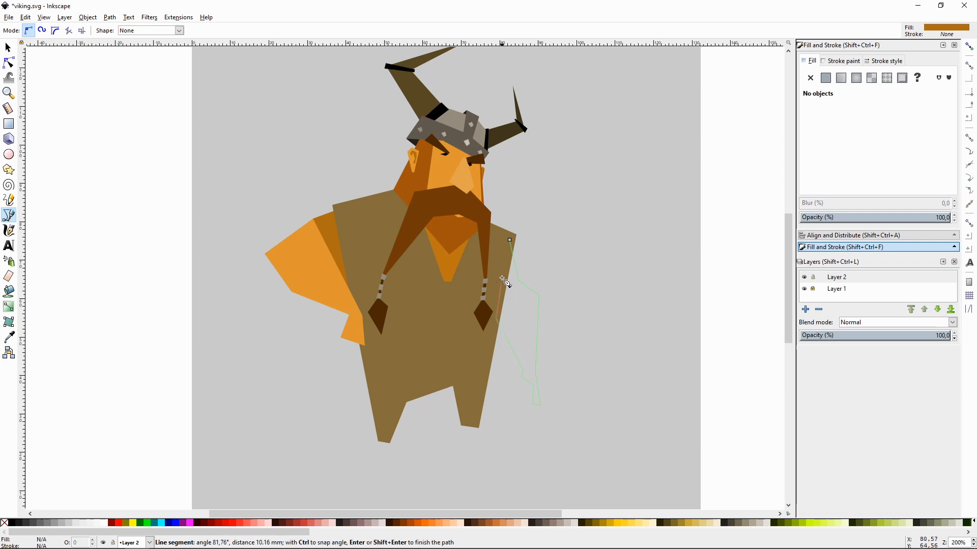
{"action": "left_click", "coordinate": [510, 240]}
{"action": "key", "text": "F1"}
{"action": "key", "text": "End"}
{"action": "key", "text": "Escape"}
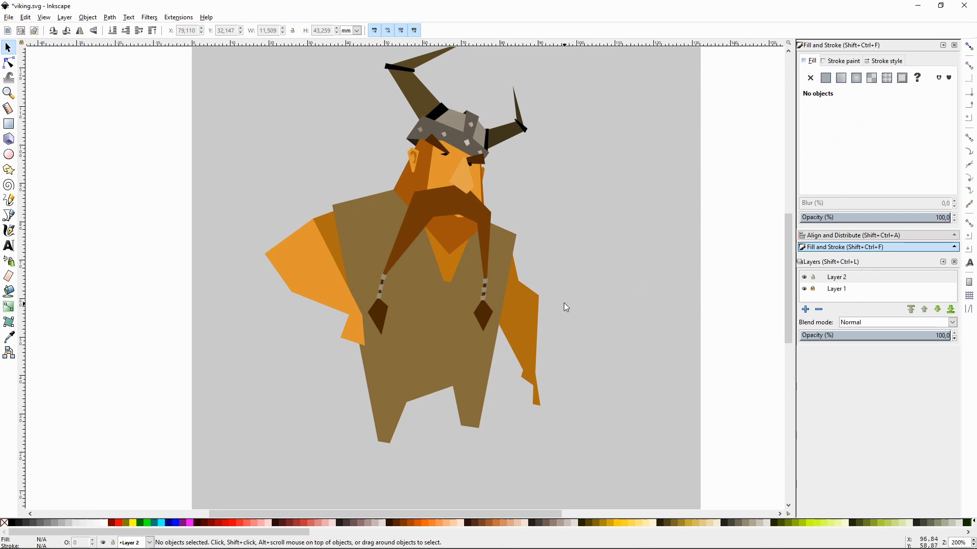
- Recolour the torso very dark reddish brown (#341e1e)
{"action": "left_click", "coordinate": [441, 323]}
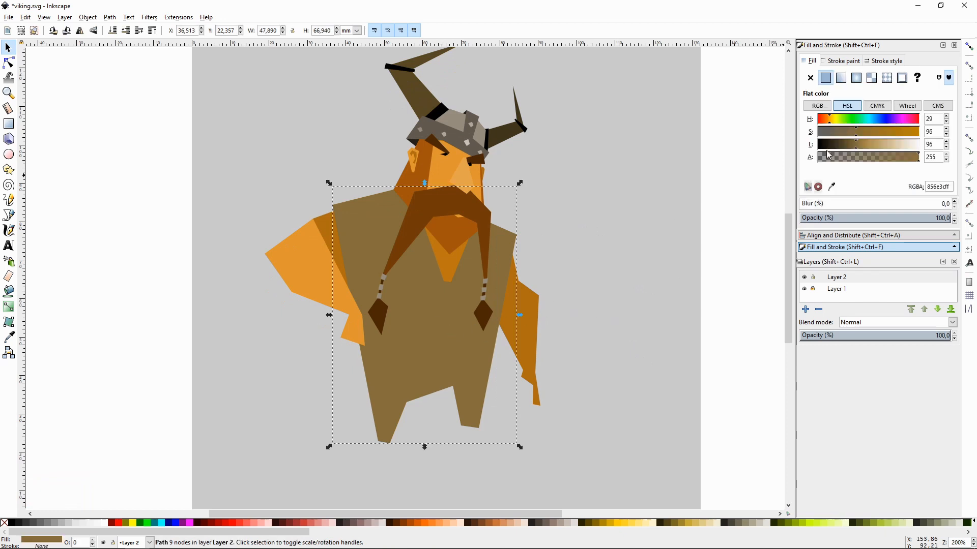
{"action": "left_click_drag", "start_coordinate": [817, 144], "coordinate": [831, 146]}
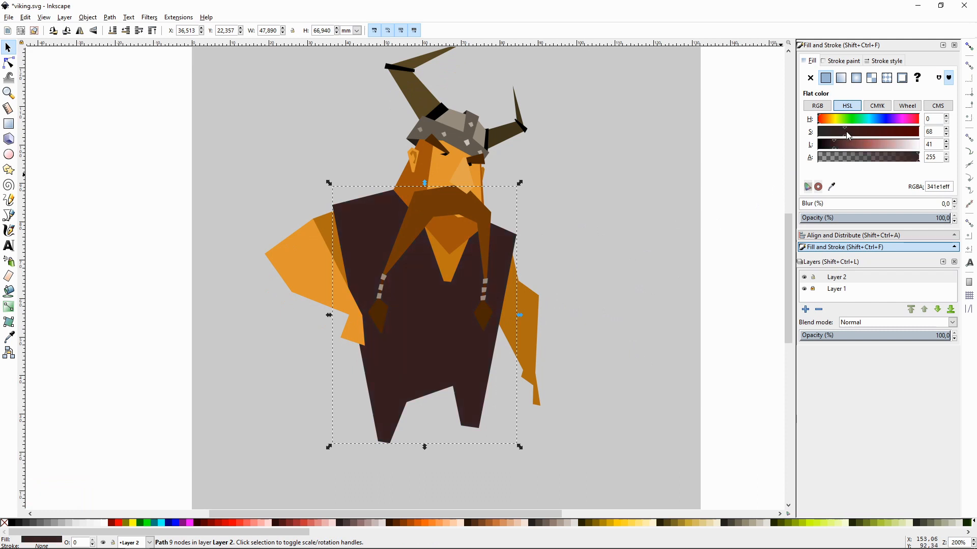
{"action": "key", "text": "Escape"}
- Recolour both diamond-shaped braid tips of the moustache with the orange-brown sampled from the beard
{"action": "left_click", "coordinate": [379, 312], "text": "ctrl"}
{"action": "left_click", "coordinate": [480, 305], "text": "ctrl+shift"}
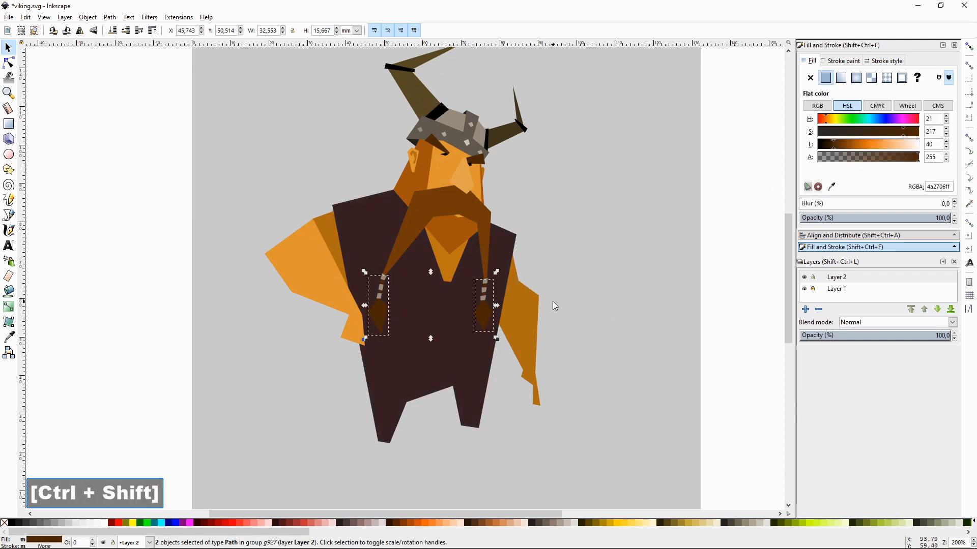
{"action": "key", "text": "F7"}
{"action": "left_click", "coordinate": [471, 234]}
{"action": "key", "text": "F1"}
{"action": "left_click", "coordinate": [609, 227]}
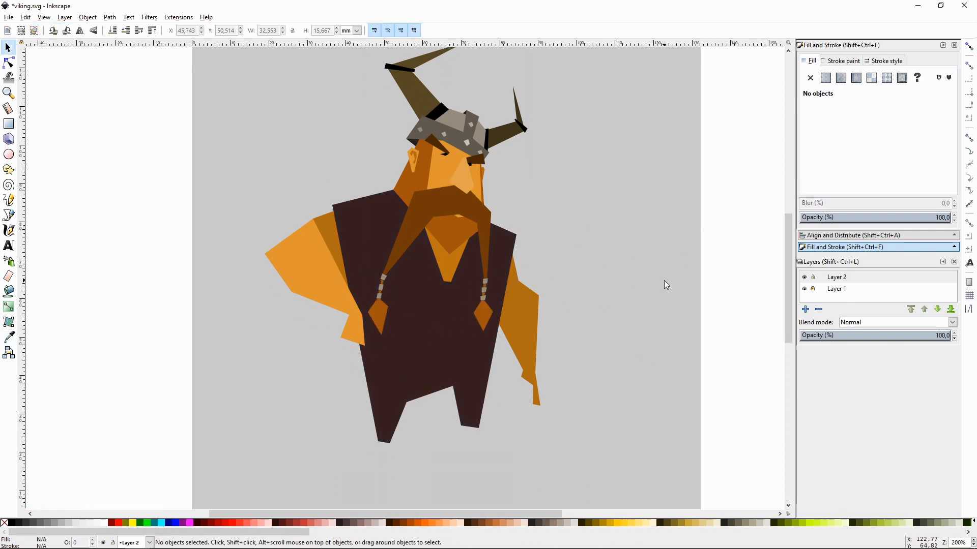
- Draw a closed, downward-tapering four-cornered boot over the end of the left leg and fill it with muted brown (#765637)
{"action": "scroll", "coordinate": [406, 424], "scroll_direction": "down", "scroll_amount": 2}
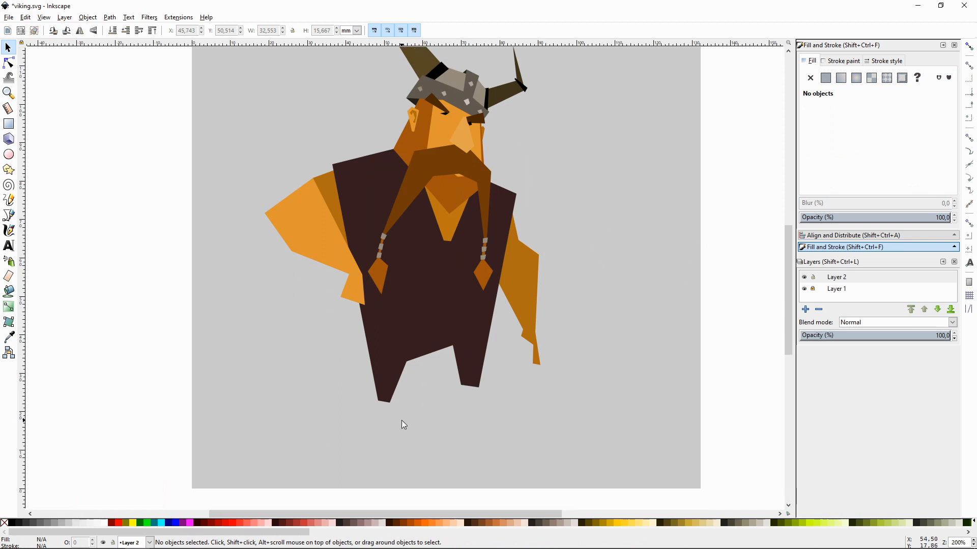
{"action": "key", "text": "shift+F6"}
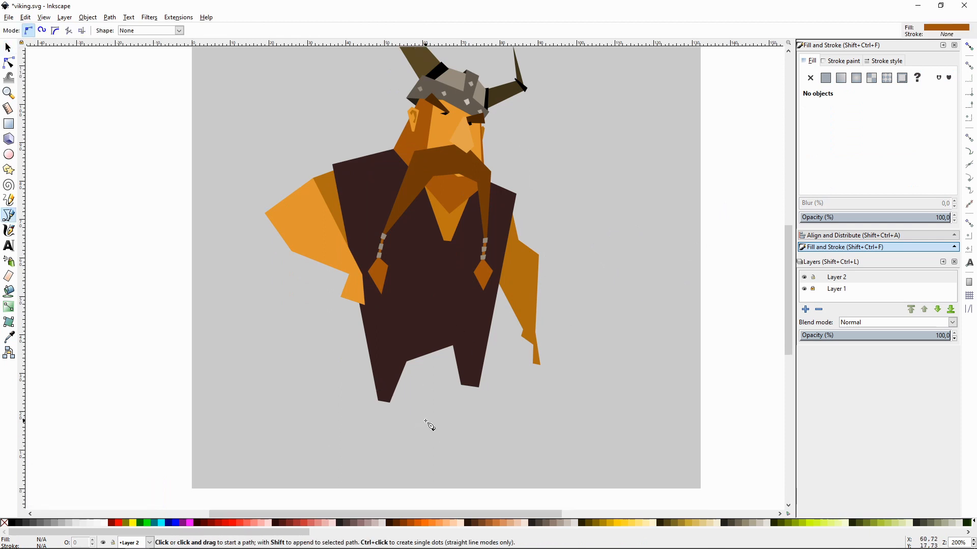
{"action": "scroll", "coordinate": [429, 426], "scroll_direction": "down", "scroll_amount": 2}
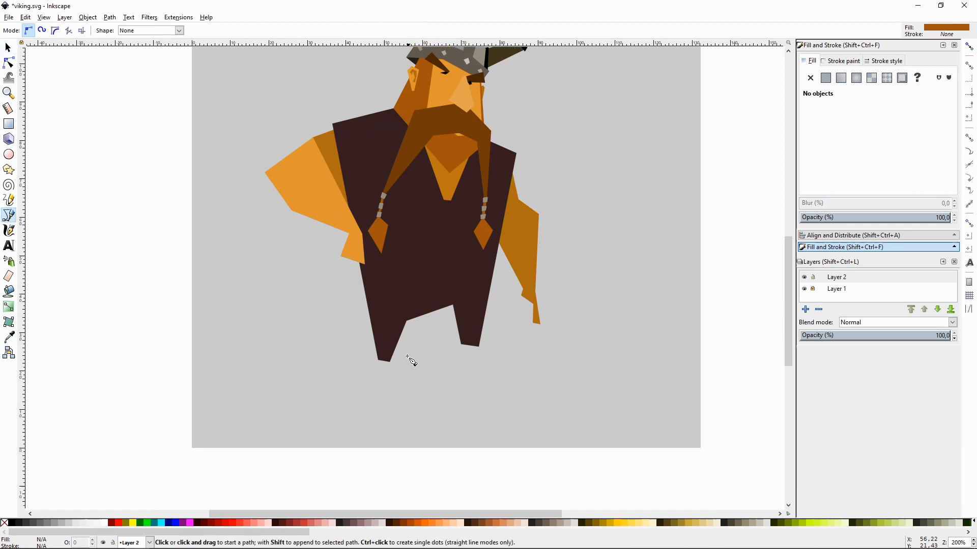
{"action": "left_click", "coordinate": [370, 333]}
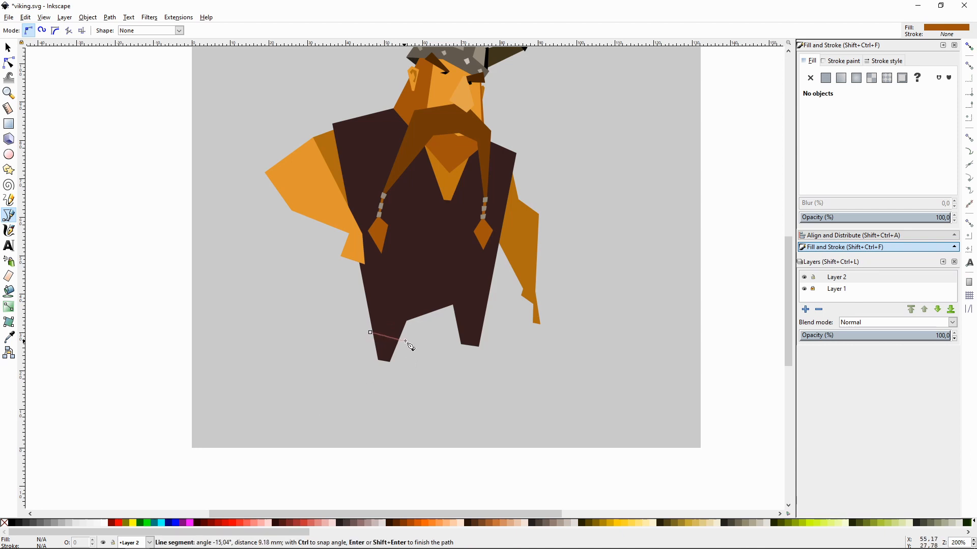
{"action": "left_click", "coordinate": [409, 338]}
{"action": "left_click", "coordinate": [390, 383]}
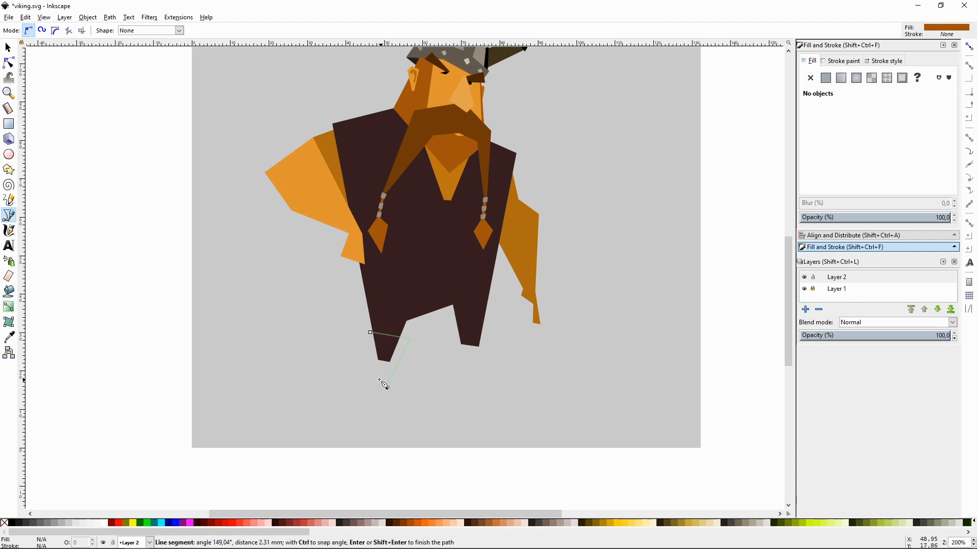
{"action": "left_click", "coordinate": [371, 333]}
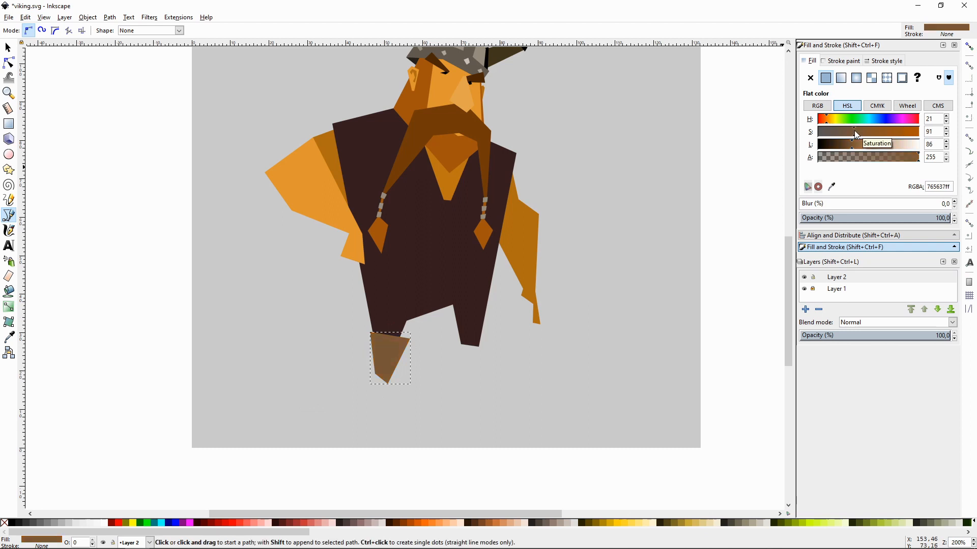
- Draw a closed, downward-tapering four-cornered boot in the same brown over the end of the right leg
{"action": "left_click", "coordinate": [454, 339]}
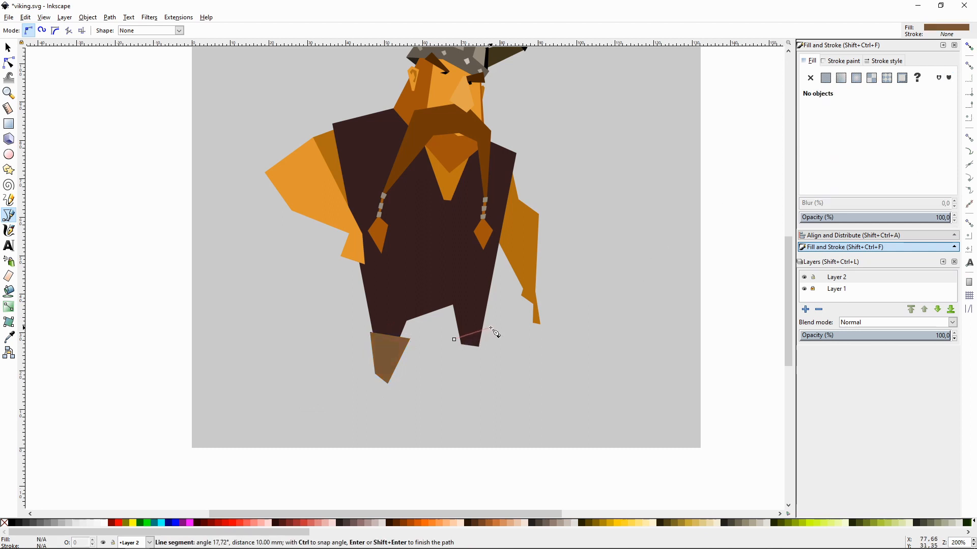
{"action": "left_click", "coordinate": [490, 329]}
{"action": "left_click", "coordinate": [463, 380]}
{"action": "left_click", "coordinate": [454, 340]}
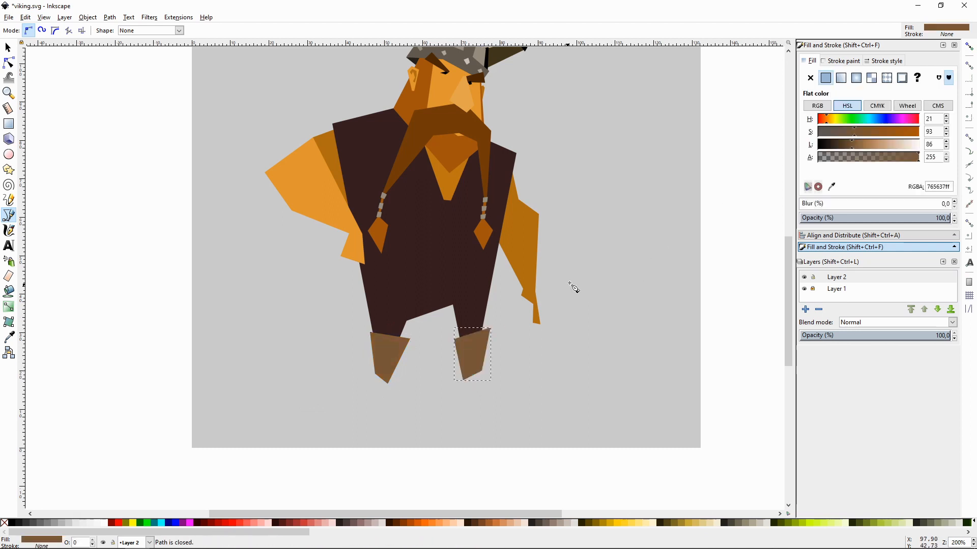
{"action": "key", "text": "F1"}
{"action": "left_click", "coordinate": [596, 317]}
- Align the bottom edges of the two boots relative to the last selected one
{"action": "scroll", "coordinate": [597, 318], "scroll_direction": "up", "scroll_amount": 1}
{"action": "scroll", "coordinate": [534, 336], "scroll_direction": "down", "scroll_amount": 1}
{"action": "left_click", "coordinate": [395, 356]}
{"action": "left_click", "coordinate": [463, 351], "text": "shift"}
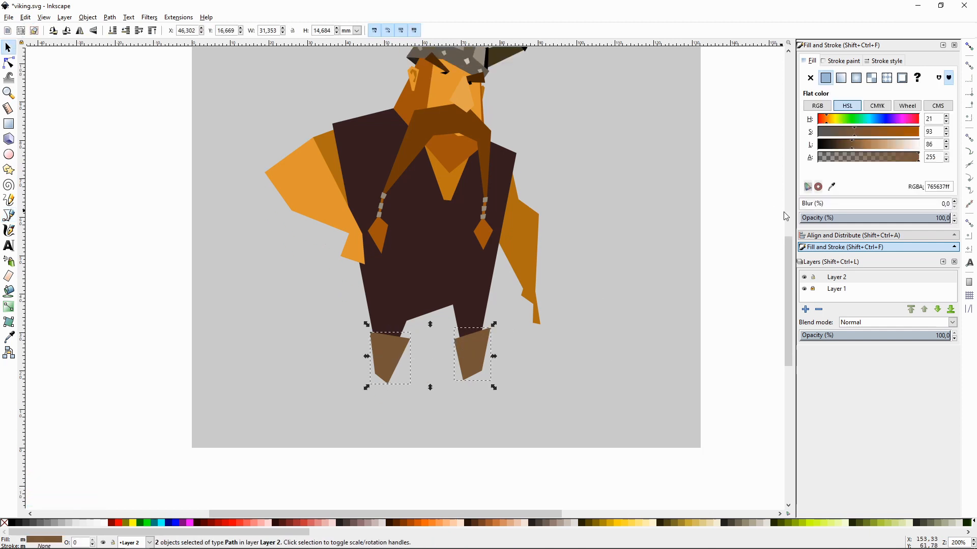
{"action": "left_click", "coordinate": [845, 235]}
{"action": "left_click", "coordinate": [914, 111]}
{"action": "left_click", "coordinate": [636, 274]}
{"action": "scroll", "coordinate": [635, 274], "scroll_direction": "up", "scroll_amount": 1}
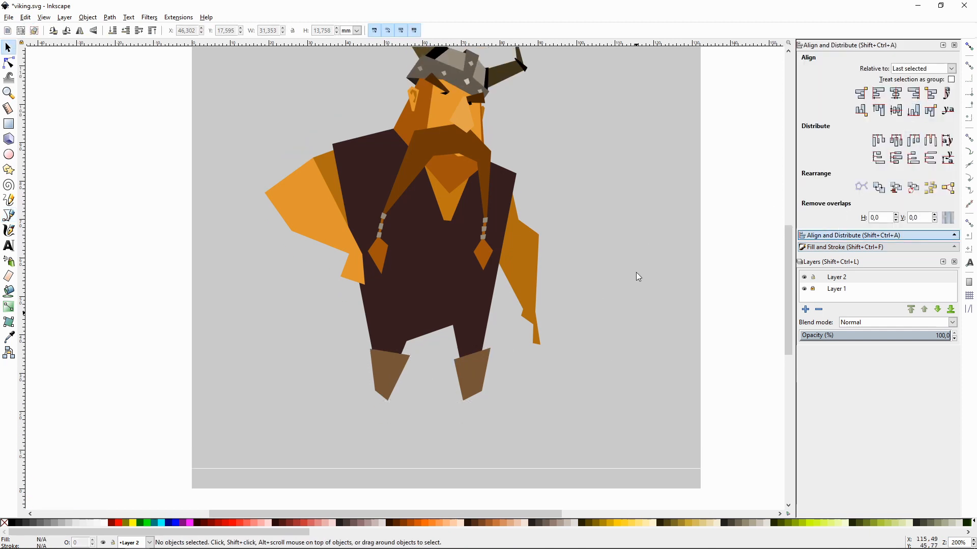
- Draw a closed, slanted four-cornered cuff across the top of the left boot and fill it with a lighter brown
{"action": "key", "text": "shift+F6"}
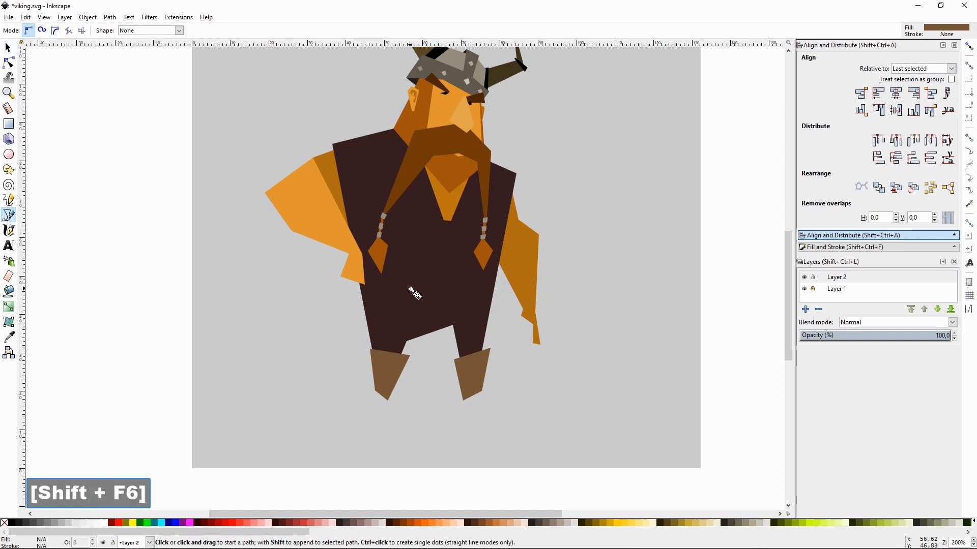
{"action": "left_click", "coordinate": [365, 339]}
{"action": "left_click", "coordinate": [419, 348]}
{"action": "left_click", "coordinate": [413, 362]}
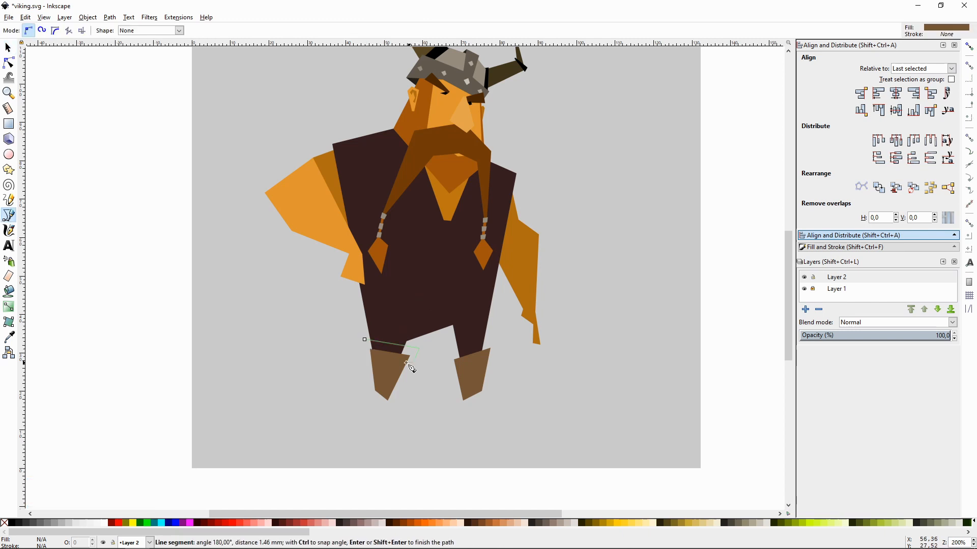
{"action": "left_click", "coordinate": [365, 356]}
{"action": "left_click", "coordinate": [364, 340]}
{"action": "left_click", "coordinate": [804, 247]}
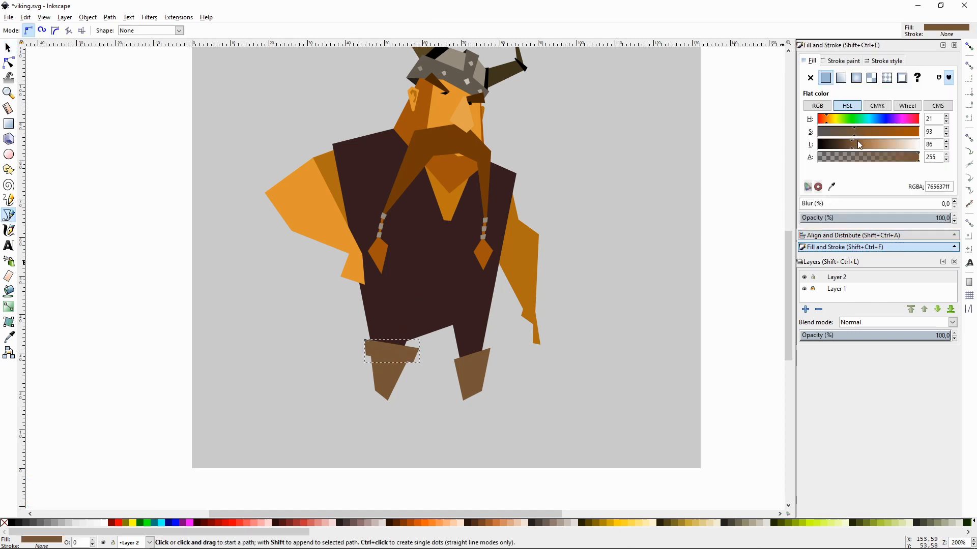
{"action": "left_click_drag", "start_coordinate": [859, 145], "coordinate": [867, 146]}
- Draw a closed, slanted four-cornered light brown cuff across the top of the right boot, about 12.8 mm wide and 6.9 mm tall
{"action": "left_click", "coordinate": [451, 364]}
{"action": "left_click", "coordinate": [448, 350]}
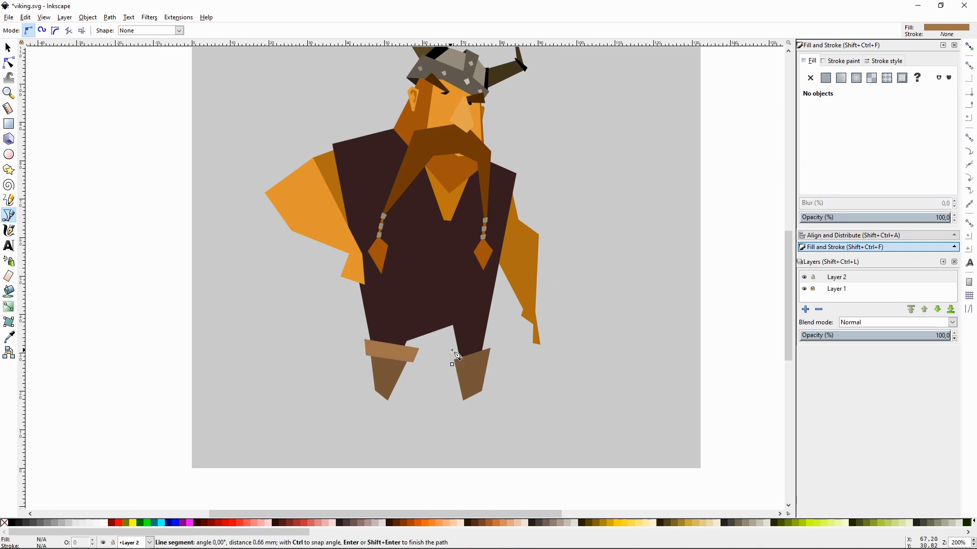
{"action": "left_click", "coordinate": [497, 338]}
{"action": "left_click", "coordinate": [495, 356]}
{"action": "left_click", "coordinate": [451, 364]}
{"action": "key", "text": "F1"}
{"action": "left_click", "coordinate": [637, 319]}
- Draw a closed triangular foot about 9 mm wide, pointing outward from the right boot's lower edge, and fill it with dark brown (#3d2d1d)
{"action": "scroll", "coordinate": [637, 319], "scroll_direction": "up", "scroll_amount": 1}
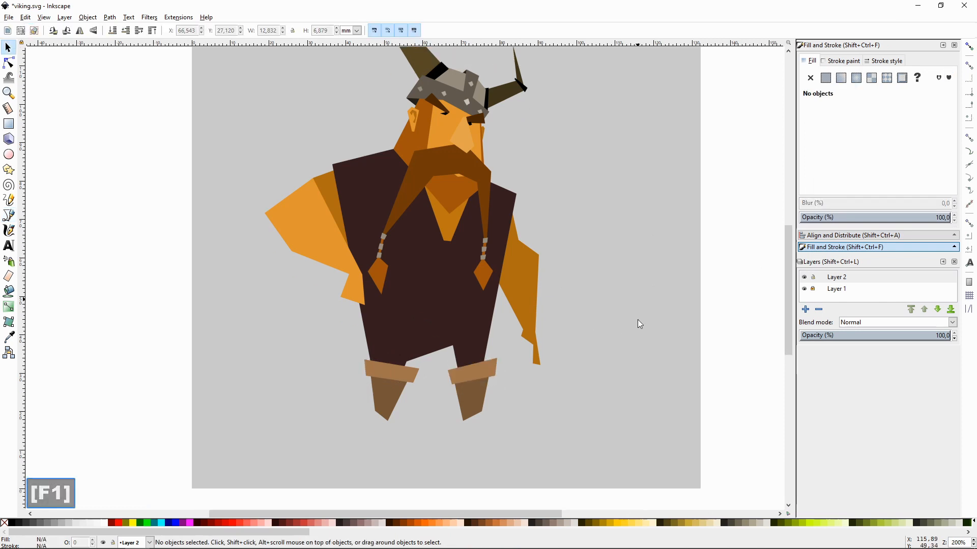
{"action": "key", "text": "plus"}
{"action": "scroll", "coordinate": [610, 321], "scroll_direction": "down", "scroll_amount": 3}
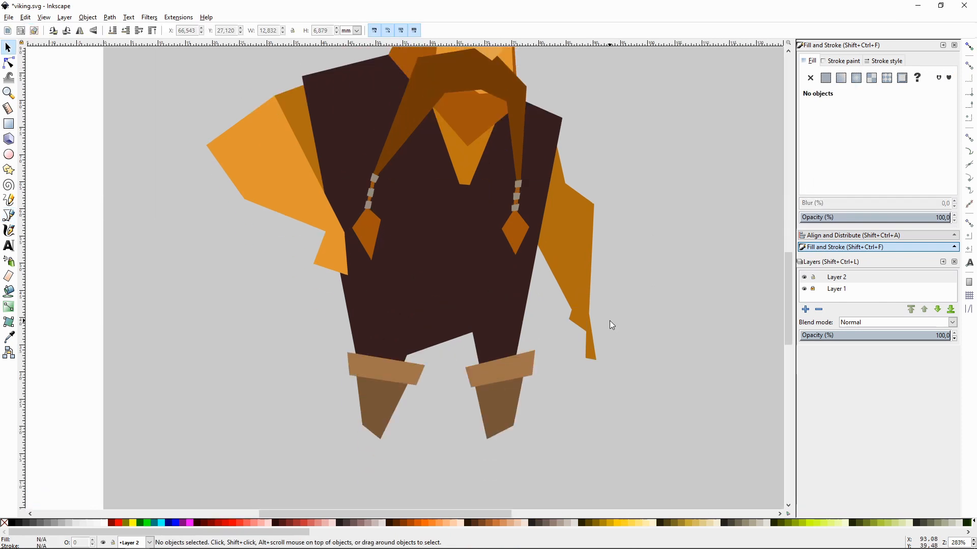
{"action": "key", "text": "shift+F6"}
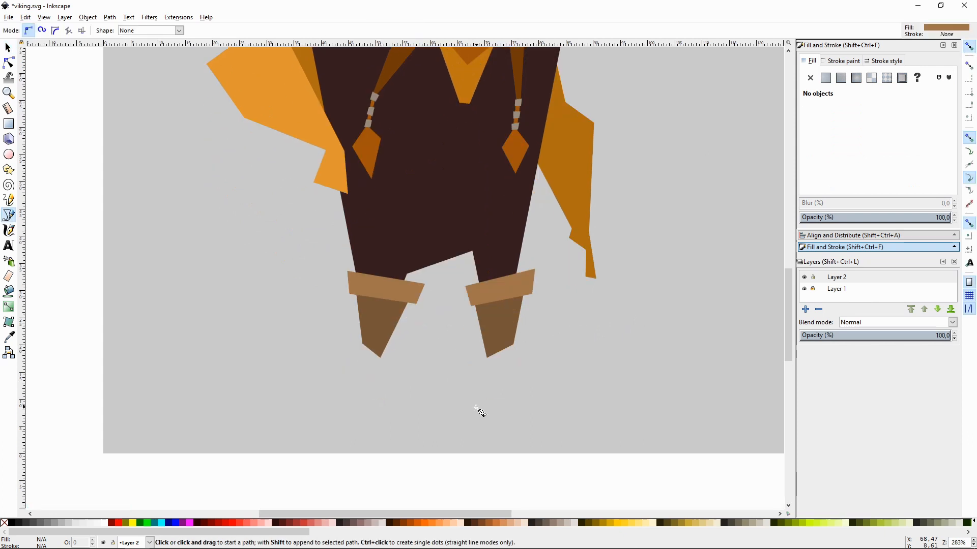
{"action": "left_click", "coordinate": [486, 358]}
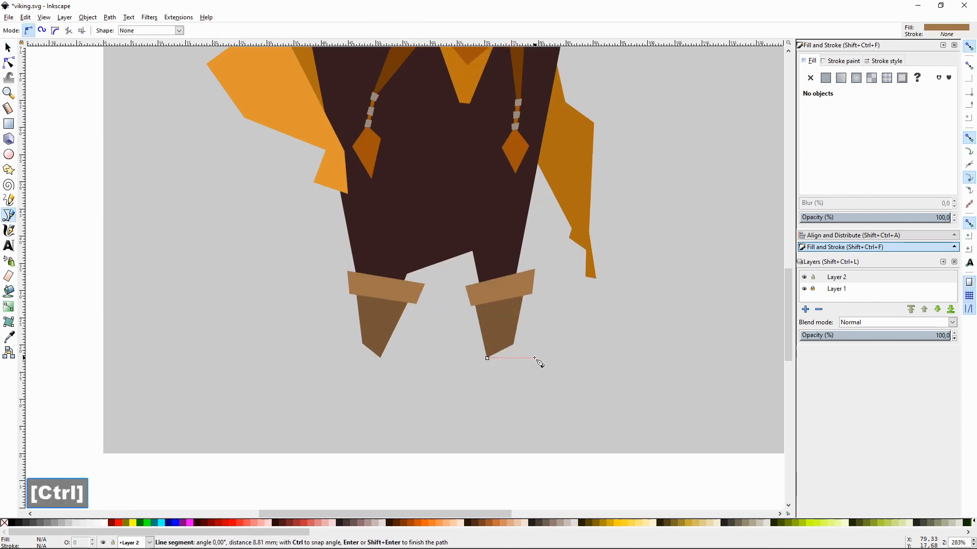
{"action": "left_click", "coordinate": [533, 358], "text": "ctrl"}
{"action": "left_click", "coordinate": [514, 345]}
{"action": "left_click", "coordinate": [488, 358]}
{"action": "left_click_drag", "start_coordinate": [867, 144], "coordinate": [836, 149]}
- Draw a matching dark brown triangular foot pointing outward from the left boot's lower edge, about 7 mm wide and 2.6 mm tall
{"action": "left_click", "coordinate": [380, 358]}
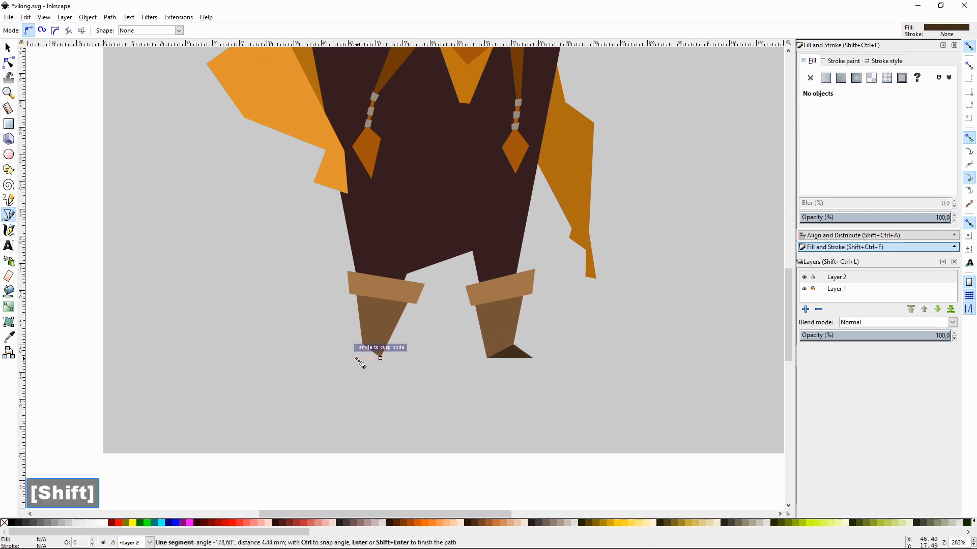
{"action": "double_click", "coordinate": [343, 359], "text": "ctrl"}
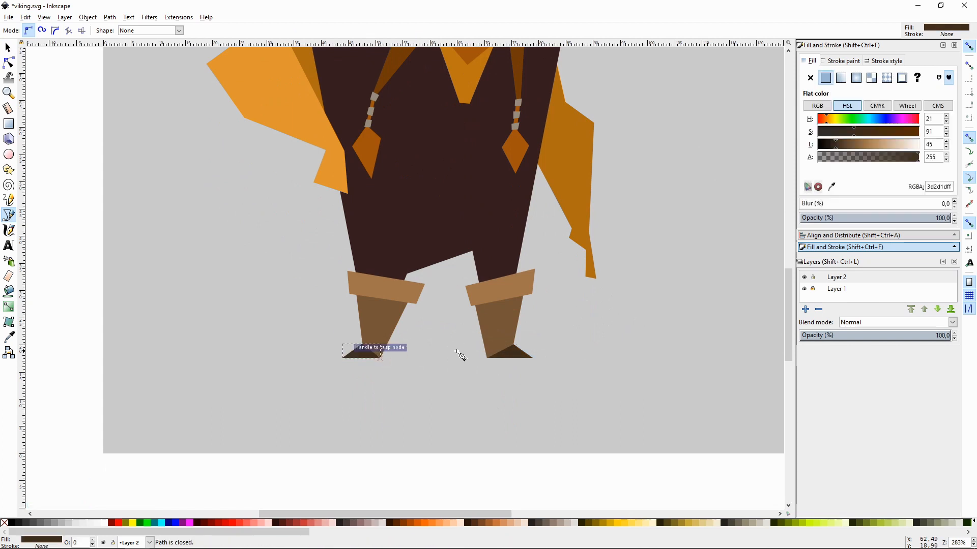
{"action": "key", "text": "F1"}
{"action": "left_click", "coordinate": [678, 313]}
{"action": "key", "text": "minus"}
{"action": "key", "text": "minus"}
{"action": "key", "text": "plus"}
{"action": "key", "text": "plus"}
{"action": "key", "text": "plus"}
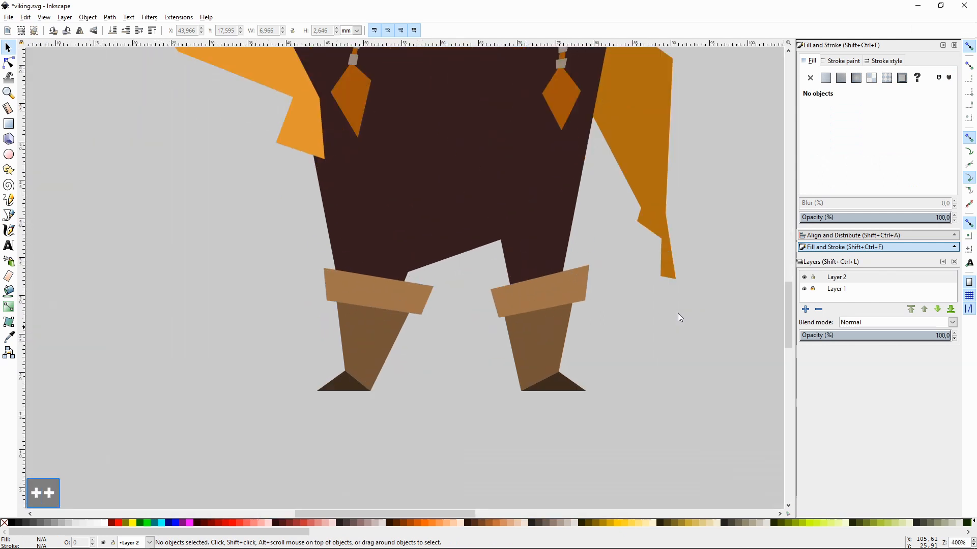
- Add a node to the outer edge of the hand resting on the hip and reshape its pointed corner into two blunter corners
{"action": "scroll", "coordinate": [624, 357], "scroll_direction": "down", "scroll_amount": 2}
{"action": "scroll", "coordinate": [621, 352], "scroll_direction": "up", "scroll_amount": 7}
{"action": "key", "text": "minus"}
{"action": "key", "text": "minus"}
{"action": "key", "text": "space"}
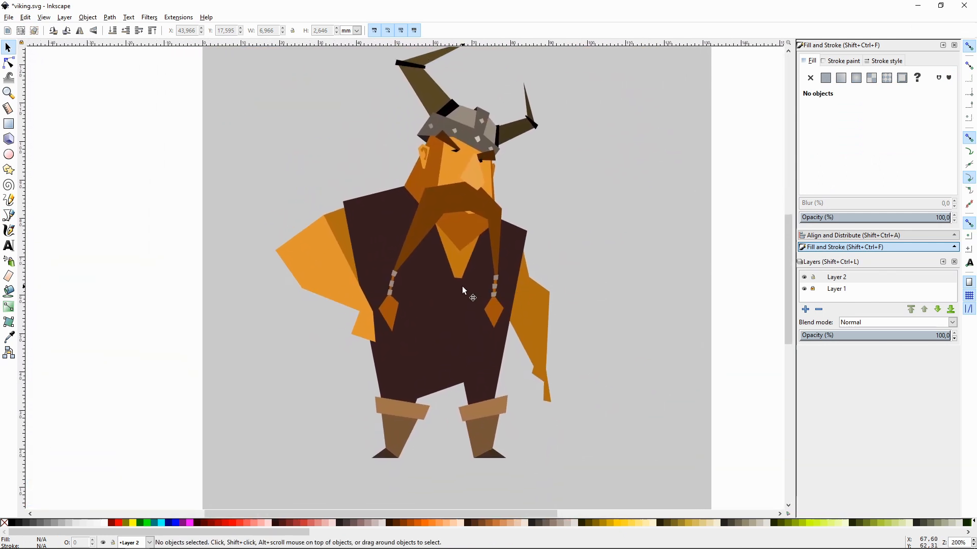
{"action": "double_click", "coordinate": [358, 327]}
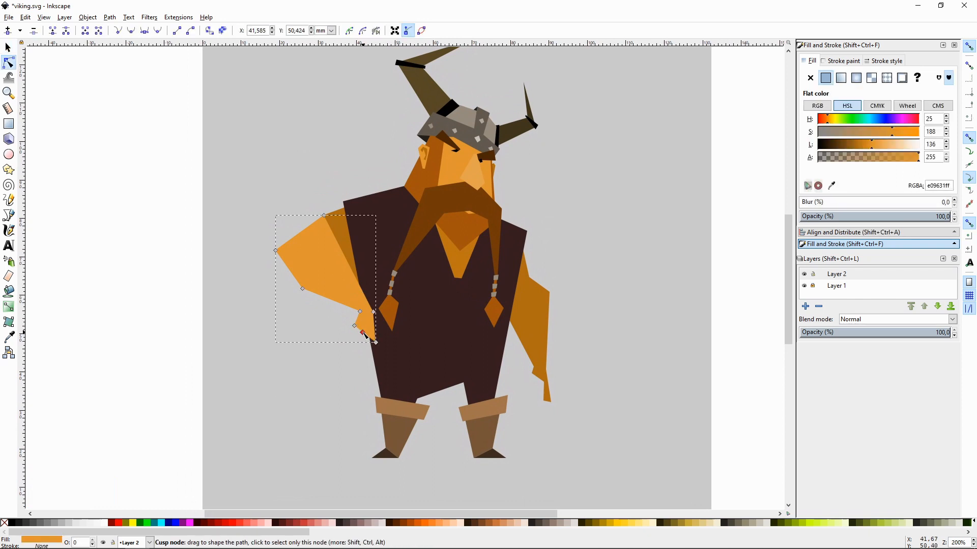
{"action": "key", "text": "F1"}
{"action": "left_click", "coordinate": [577, 293]}
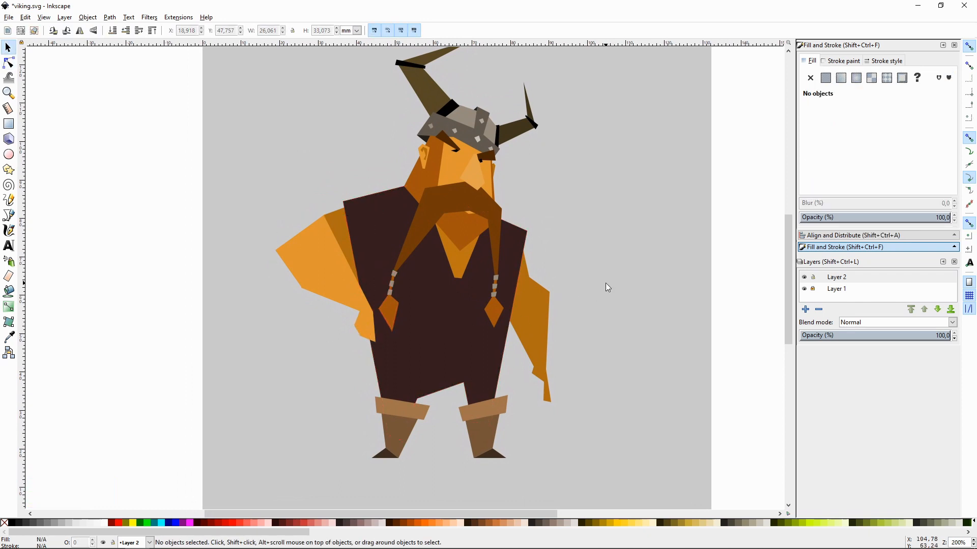
- Turn off snapping and draw a closed four-cornered finger about 1.8 mm wide and 3.4 mm tall beside the hanging hand's tip
{"action": "key", "text": "space"}
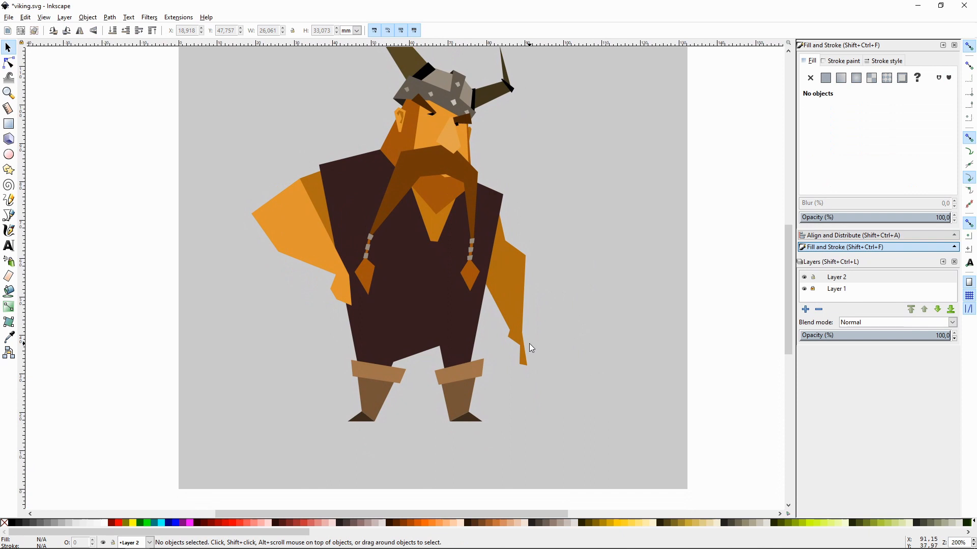
{"action": "key", "text": "plus"}
{"action": "key", "text": "space"}
{"action": "key", "text": "shift+F6"}
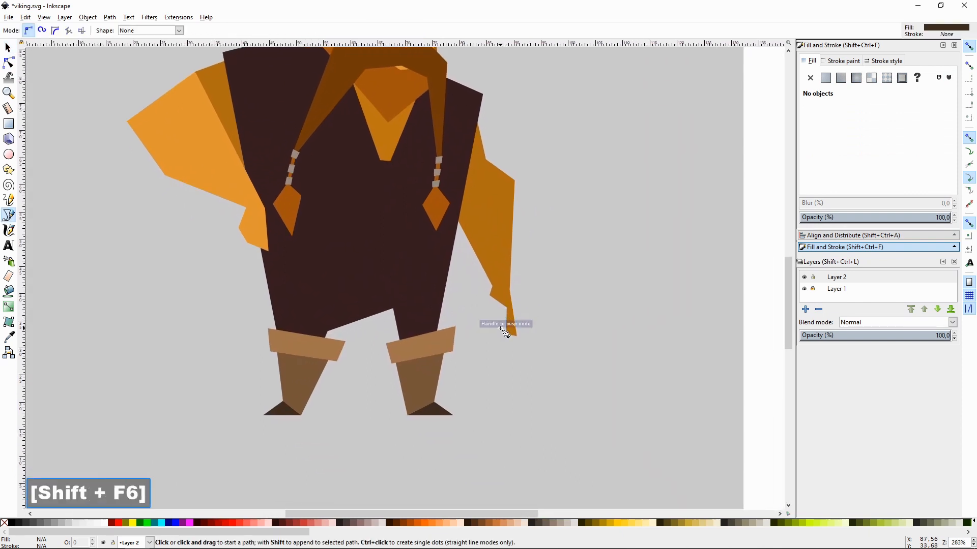
{"action": "left_click", "coordinate": [969, 46]}
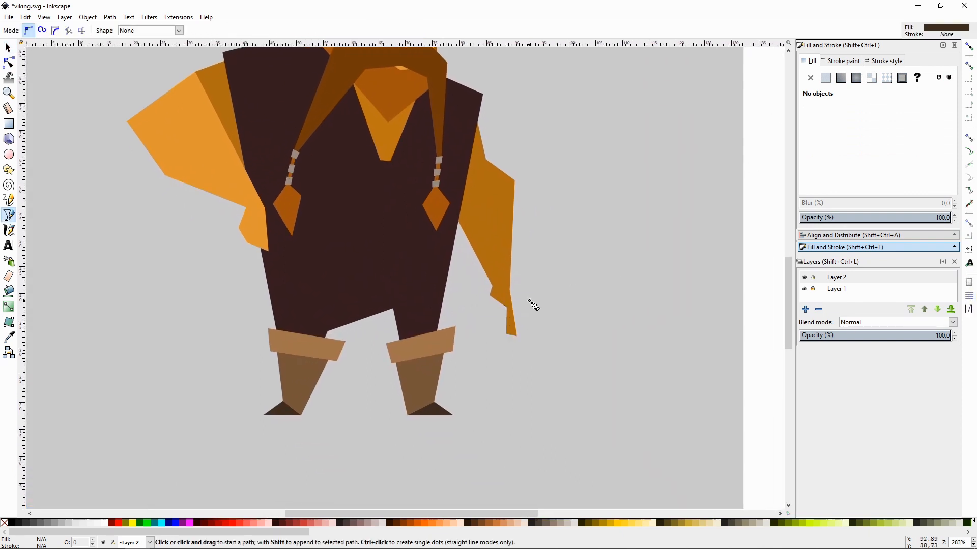
{"action": "left_click", "coordinate": [499, 328]}
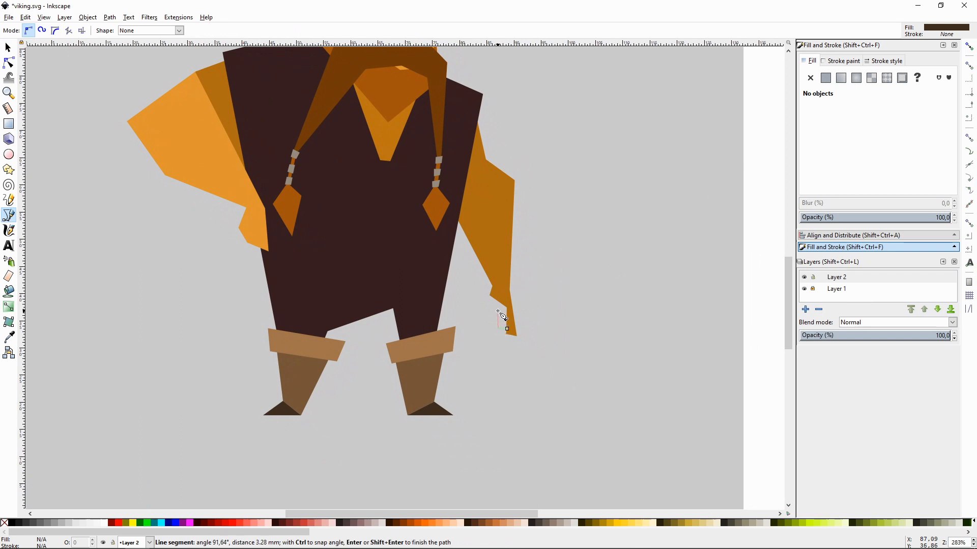
{"action": "left_click", "coordinate": [498, 311]}
{"action": "left_click", "coordinate": [507, 311]}
{"action": "left_click", "coordinate": [506, 328]}
- Fill the small finger with the bent arm's light orange, sampled from the drawing and darkened to lightness 128 (#de8e21)
{"action": "key", "text": "F7"}
{"action": "left_click", "coordinate": [501, 209]}
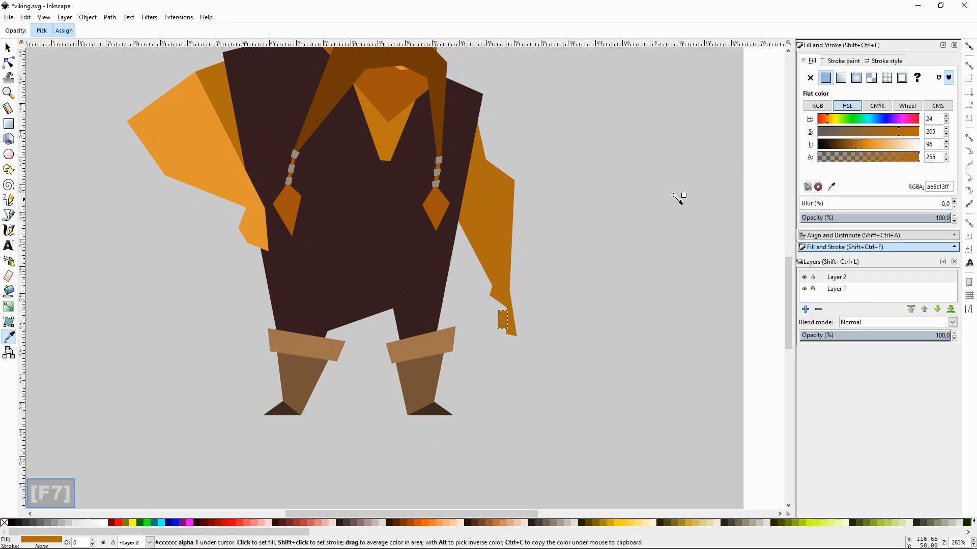
{"action": "left_click", "coordinate": [227, 120]}
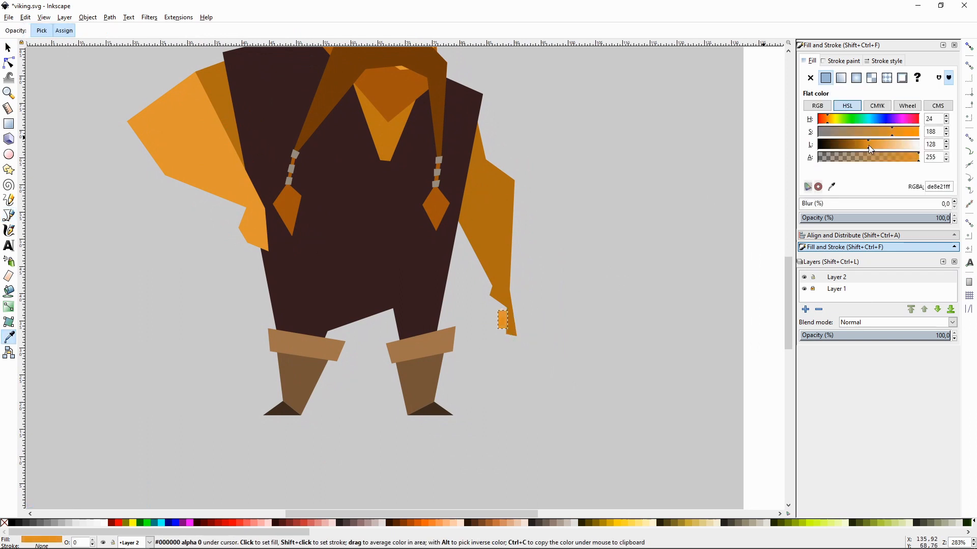
{"action": "key", "text": "F1"}
- Start another straight-edged shape with the Pen tool at the hanging hand, near the light orange finger
{"action": "key", "text": "plus"}
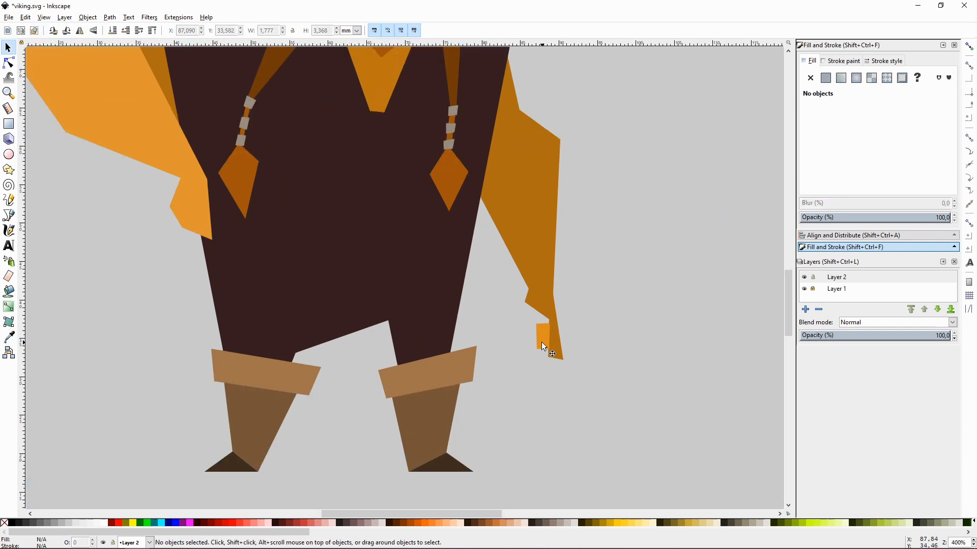
{"action": "key", "text": "shift+F6"}
{"action": "key", "text": "plus"}
{"action": "key", "text": "plus"}
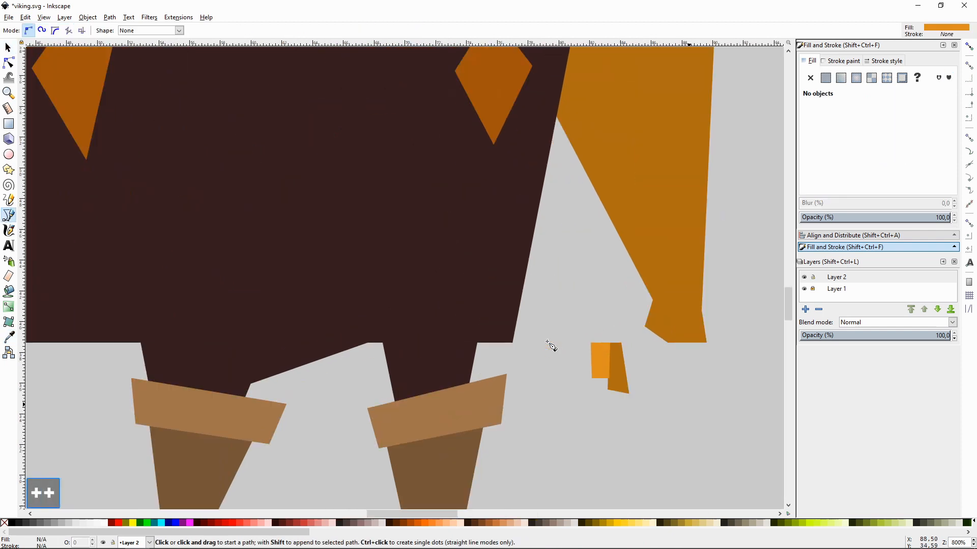
- Draw a four-sided orange finger about 1.6 by 2.5 mm beside the existing finger on the hanging arm's hand
{"action": "key", "text": "space"}
{"action": "left_click", "coordinate": [468, 283]}
{"action": "left_click", "coordinate": [445, 286]}
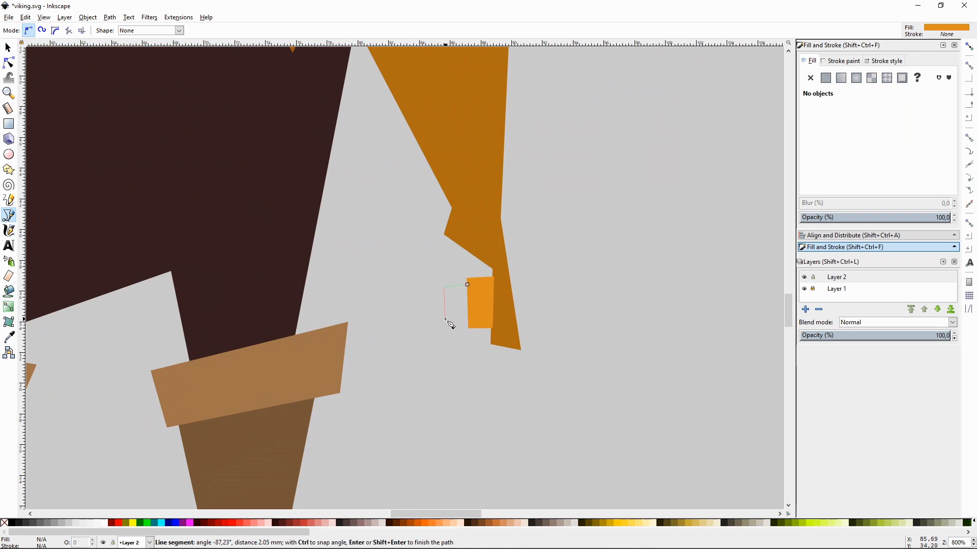
{"action": "left_click", "coordinate": [445, 323]}
{"action": "left_click", "coordinate": [469, 323]}
{"action": "left_click", "coordinate": [469, 286]}
{"action": "key", "text": "F1"}
{"action": "key", "text": "minus"}
{"action": "key", "text": "minus"}
{"action": "key", "text": "minus"}
{"action": "key", "text": "minus"}
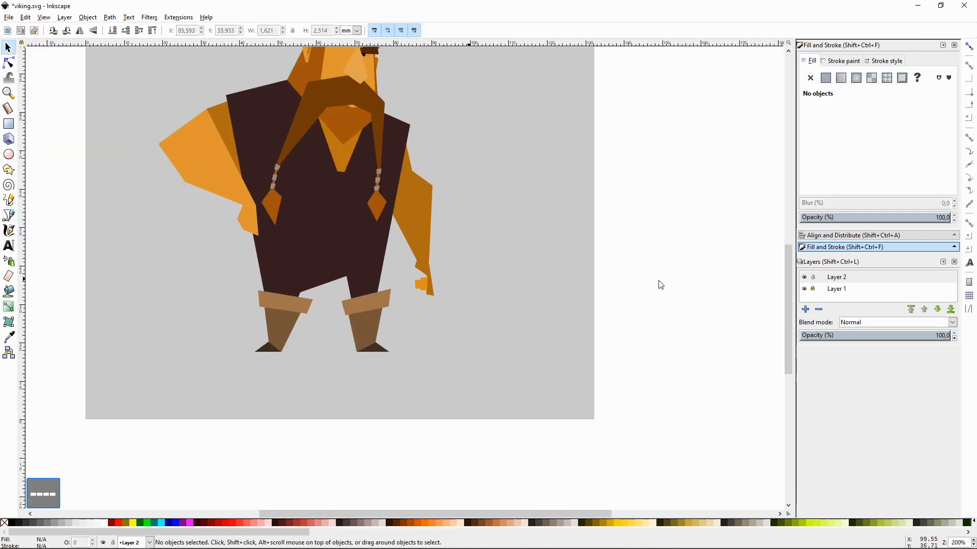
- Draw a narrow four-sided sword handle about 13.3 by 5.3 mm across the hanging arm's hand
{"action": "key", "text": "space"}
{"action": "key", "text": "space"}
{"action": "key", "text": "plus"}
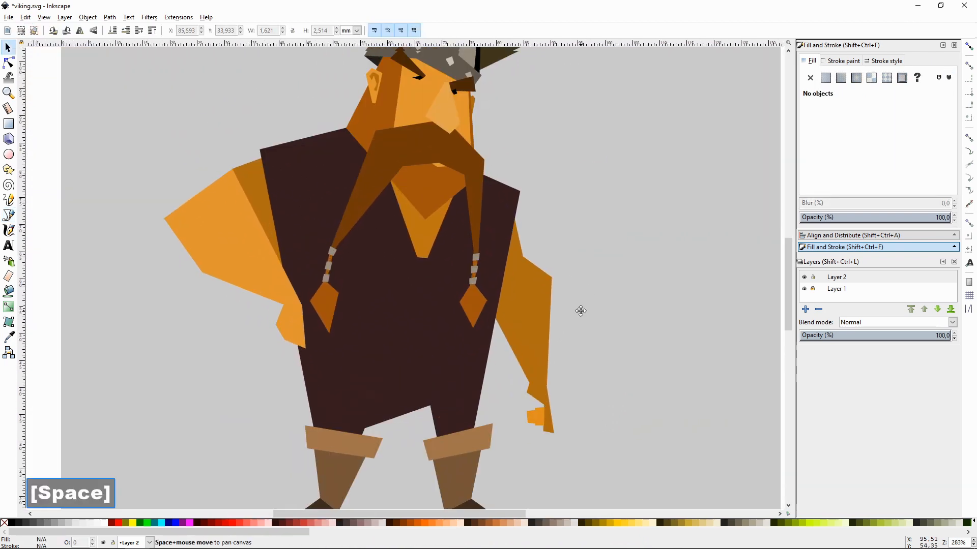
{"action": "key", "text": "plus"}
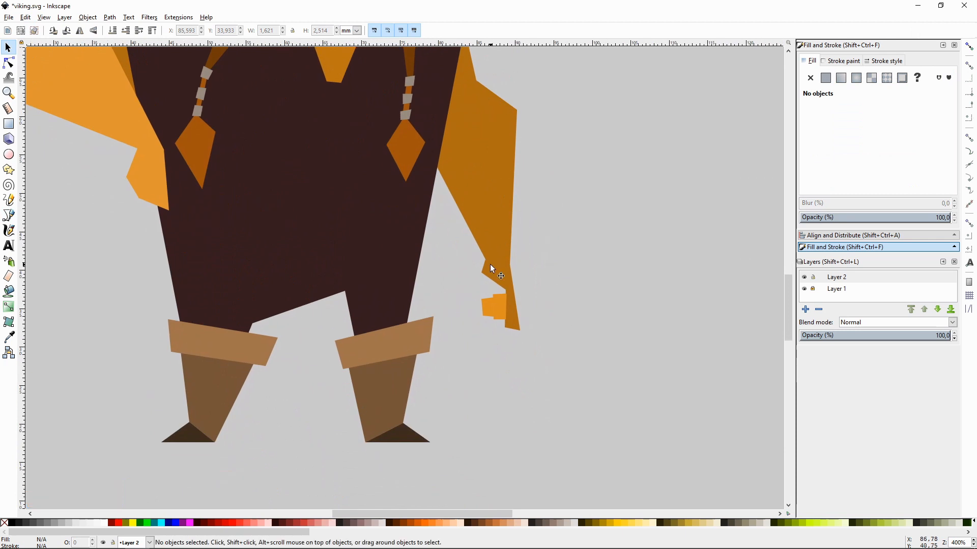
{"action": "key", "text": "shift+F6"}
{"action": "left_click", "coordinate": [444, 298]}
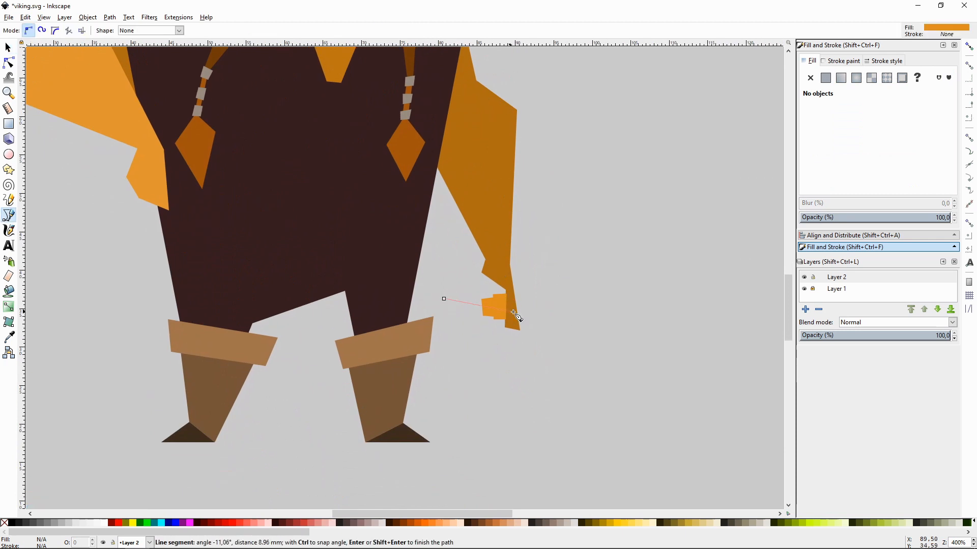
{"action": "left_click", "coordinate": [542, 327]}
{"action": "left_click", "coordinate": [545, 304]}
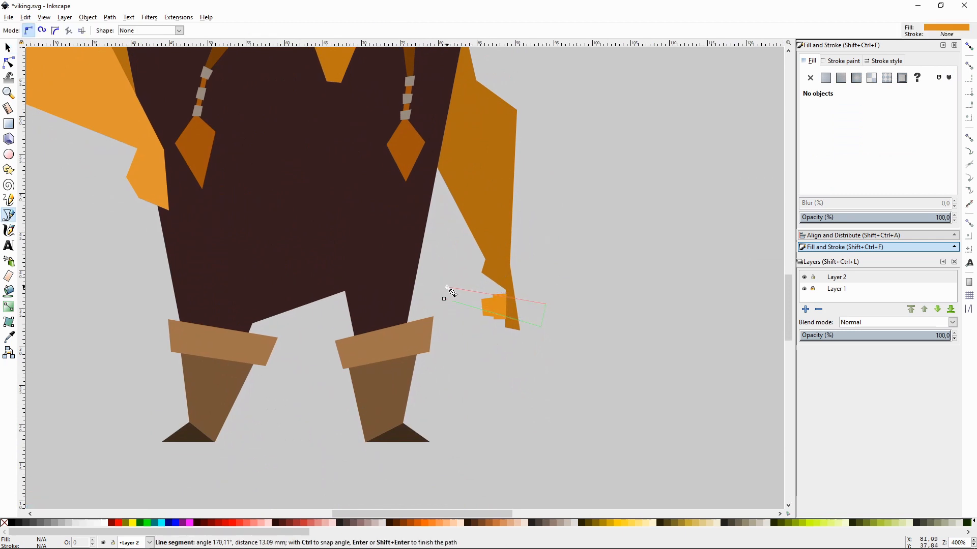
{"action": "left_click", "coordinate": [445, 299]}
{"action": "key", "text": "F1"}
- Darken the sword handle's fill to 474037ff and lower it behind the fingers and hand
{"action": "left_click", "coordinate": [853, 144]}
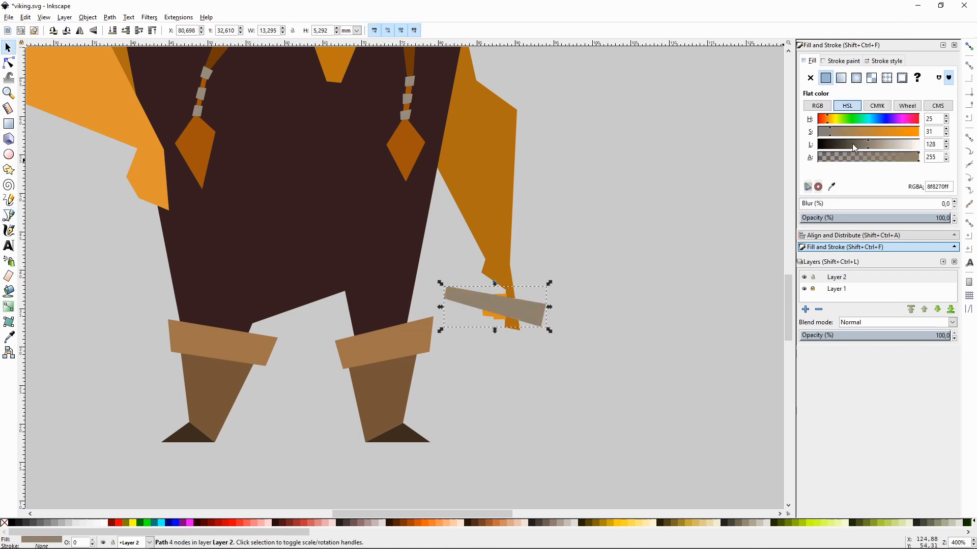
{"action": "left_click_drag", "start_coordinate": [853, 144], "coordinate": [843, 147]}
{"action": "key", "text": "Page_Down"}
{"action": "key", "text": "Page_Down"}
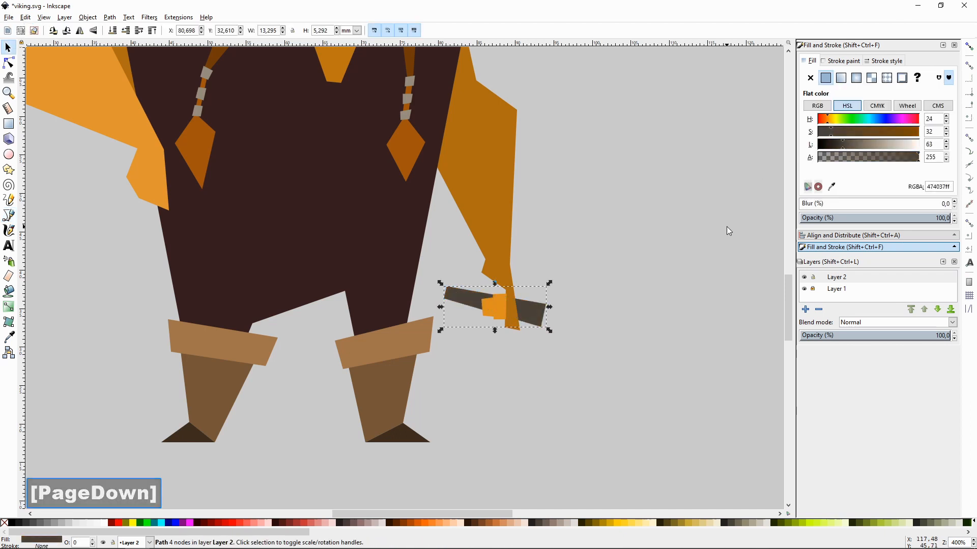
{"action": "left_click", "coordinate": [665, 252]}
- Rotate the sword handle slightly clockwise so it slopes down more steeply away from the body
{"action": "key", "text": "minus"}
{"action": "key", "text": "minus"}
{"action": "key", "text": "plus"}
{"action": "left_click", "coordinate": [493, 304]}
{"action": "left_click", "coordinate": [494, 304]}
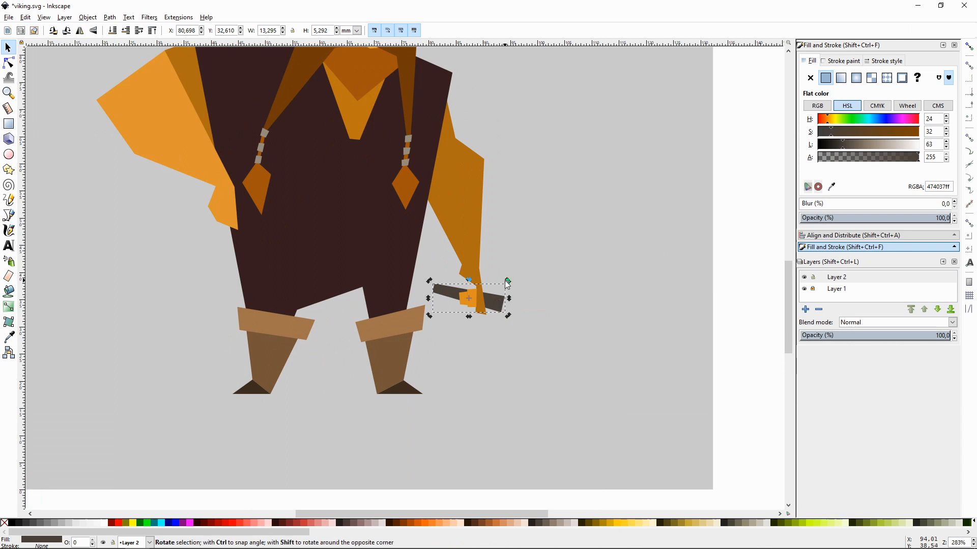
{"action": "left_click_drag", "start_coordinate": [505, 280], "coordinate": [495, 306]}
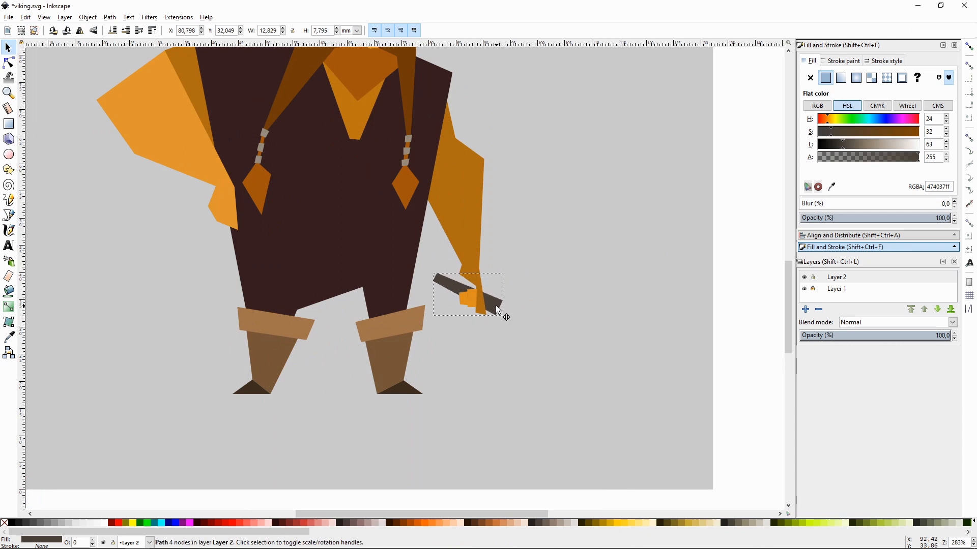
{"action": "left_click", "coordinate": [614, 256]}
- With snapping enabled, draw a four-sided palm about 4.5 by 4.1 mm below the wrist and adjust its upper corner node
{"action": "key", "text": "space"}
{"action": "key", "text": "plus"}
{"action": "key", "text": "plus"}
{"action": "left_click_drag", "start_coordinate": [628, 329], "coordinate": [556, 276]}
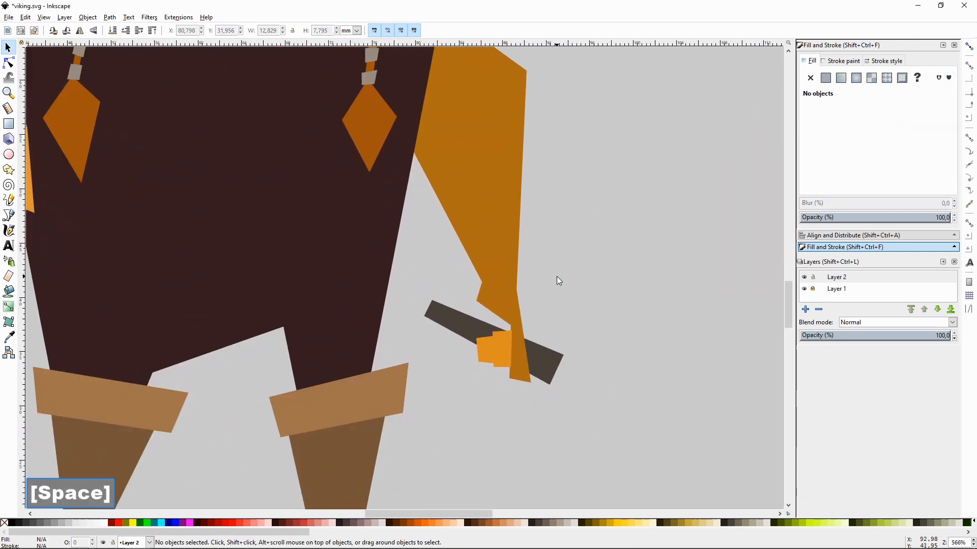
{"action": "key", "text": "percent"}
{"action": "key", "text": "shift+F6"}
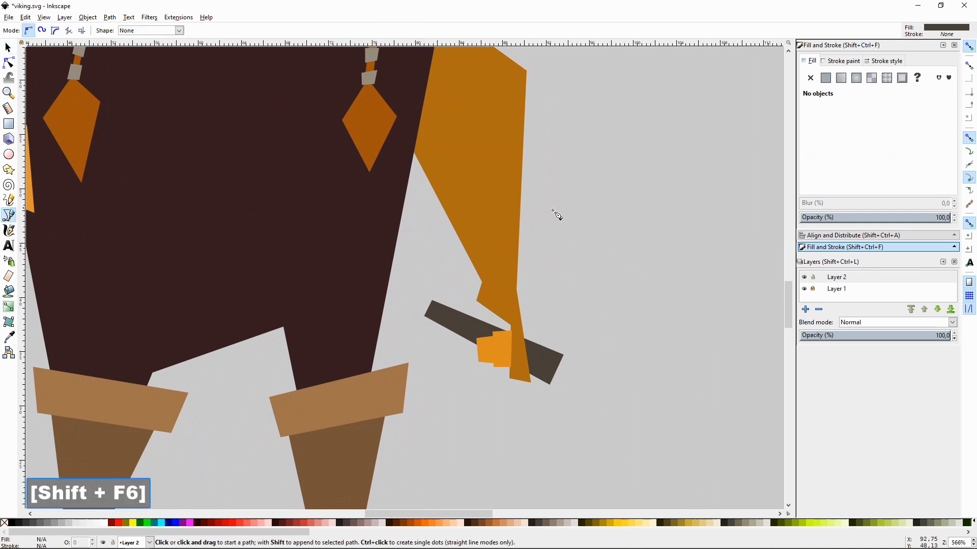
{"action": "left_click", "coordinate": [476, 301]}
{"action": "left_click", "coordinate": [468, 323]}
{"action": "left_click", "coordinate": [517, 346]}
{"action": "left_click", "coordinate": [512, 325]}
{"action": "key", "text": "Return"}
{"action": "key", "text": "F2"}
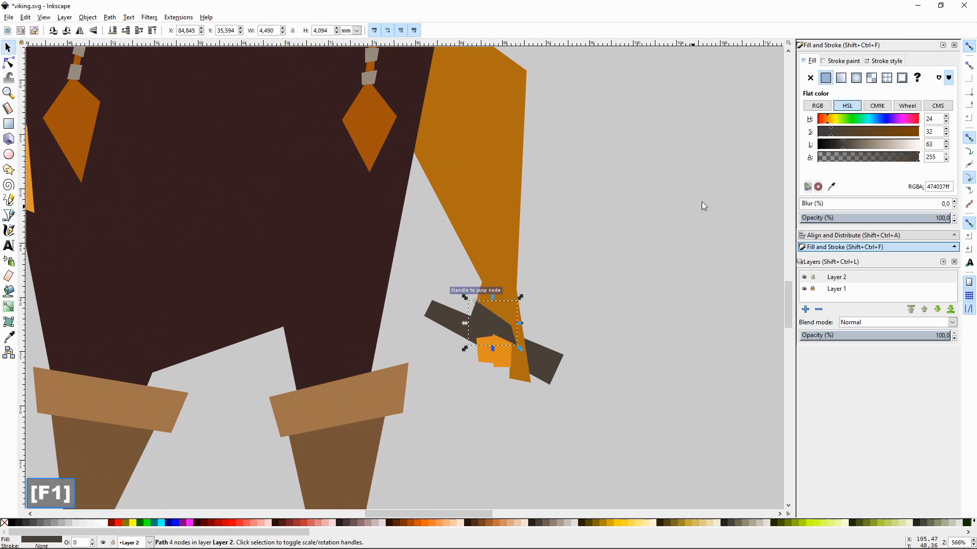
{"action": "left_click_drag", "start_coordinate": [511, 326], "coordinate": [515, 321]}
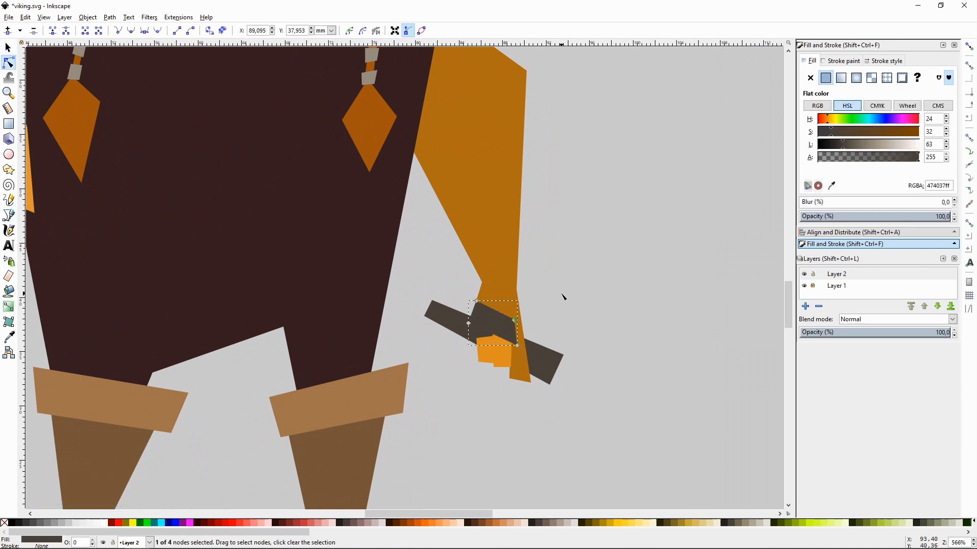
- Fill the palm with the arm's colour darkened to 925b10ff and lower it behind the fingers
{"action": "key", "text": "F7"}
{"action": "left_click", "coordinate": [508, 262]}
{"action": "left_click", "coordinate": [850, 144]}
{"action": "key", "text": "Page_Down"}
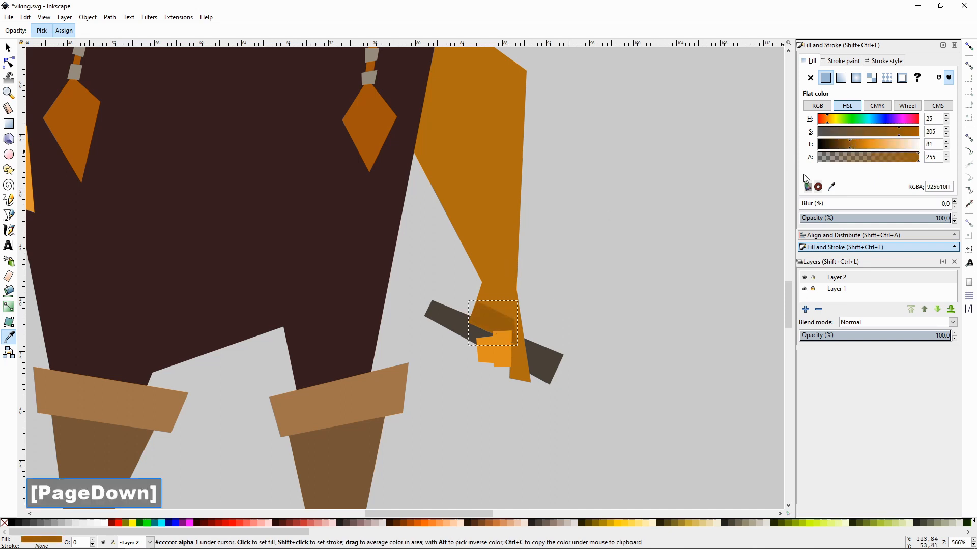
{"action": "key", "text": "F1"}
{"action": "left_click", "coordinate": [638, 252]}
- Save the viking drawing
{"action": "key", "text": "minus"}
{"action": "key", "text": "minus"}
{"action": "key", "text": "minus"}
{"action": "key", "text": "space"}
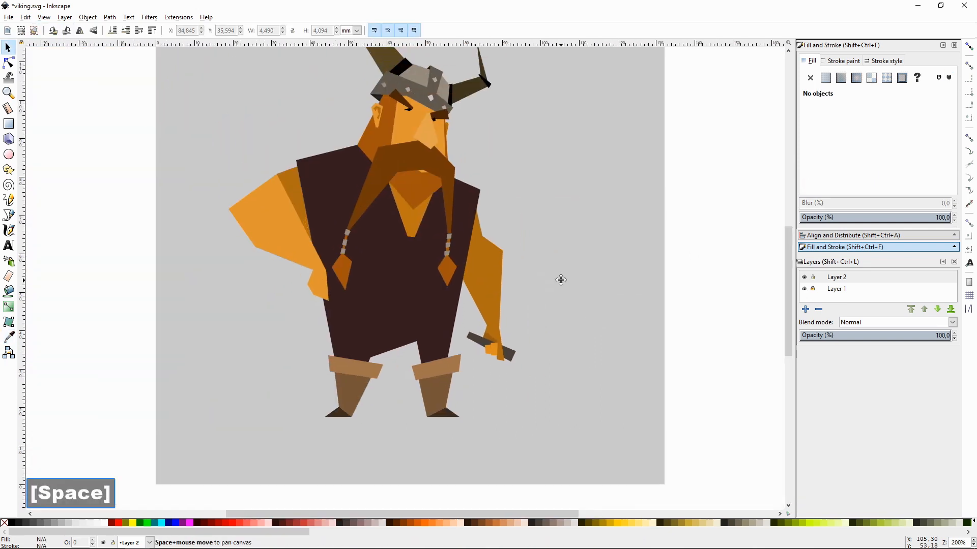
{"action": "key", "text": "ctrl+s"}
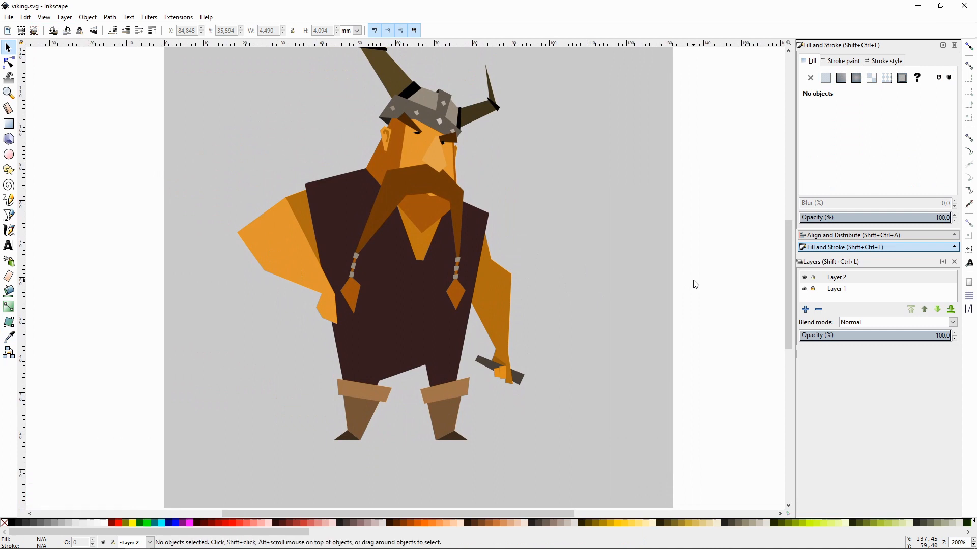
- Draw a slanted four-sided crossguard about 8.1 by 15.1 mm across the outer end of the sword handle
{"action": "key", "text": "plus"}
{"action": "key", "text": "space"}
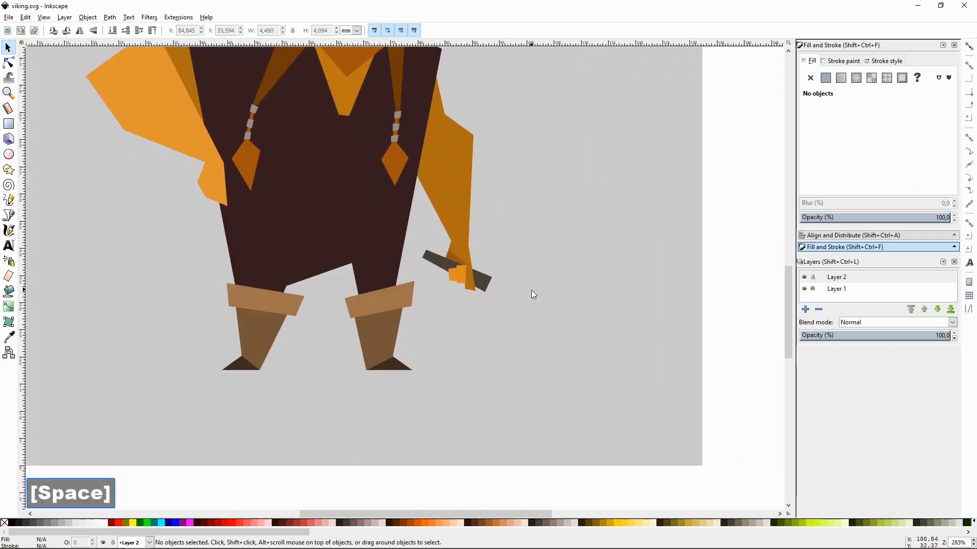
{"action": "key", "text": "shift+F6"}
{"action": "left_click", "coordinate": [468, 326]}
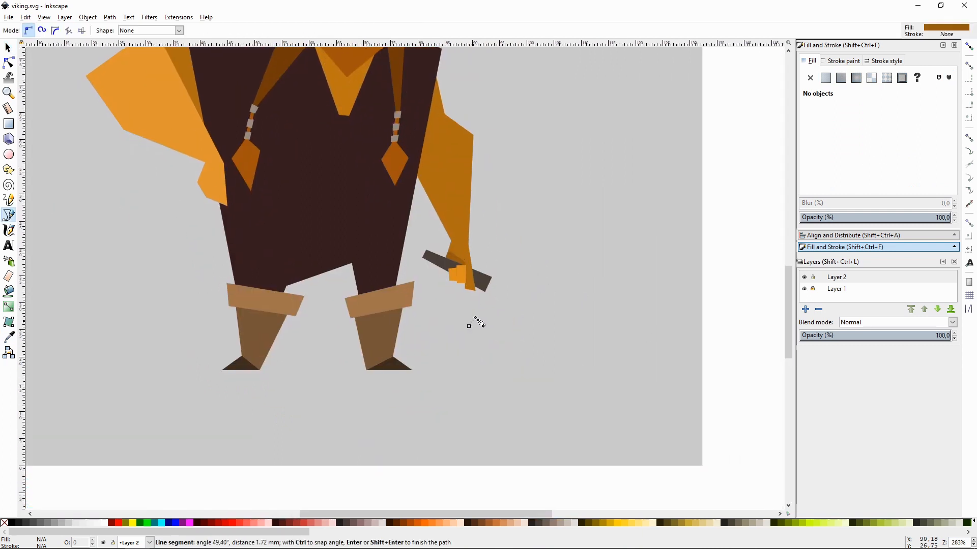
{"action": "left_click", "coordinate": [501, 248]}
{"action": "left_click", "coordinate": [513, 250]}
{"action": "left_click", "coordinate": [468, 326]}
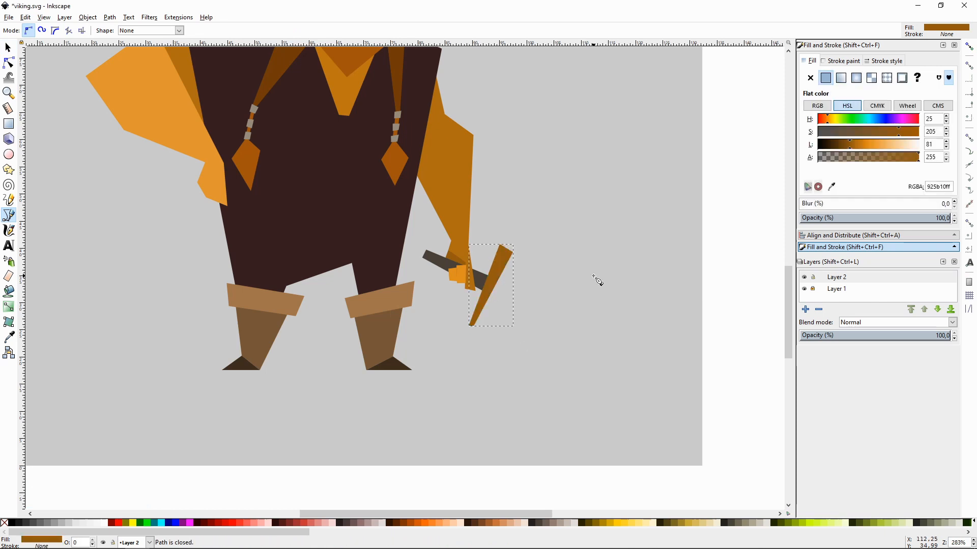
- Recolour the crossguard to a desaturated blue-grey with a lightness of 102
{"action": "key", "text": "F1"}
{"action": "left_click", "coordinate": [825, 132]}
{"action": "left_click_drag", "start_coordinate": [853, 145], "coordinate": [859, 145]}
{"action": "left_click", "coordinate": [871, 117]}
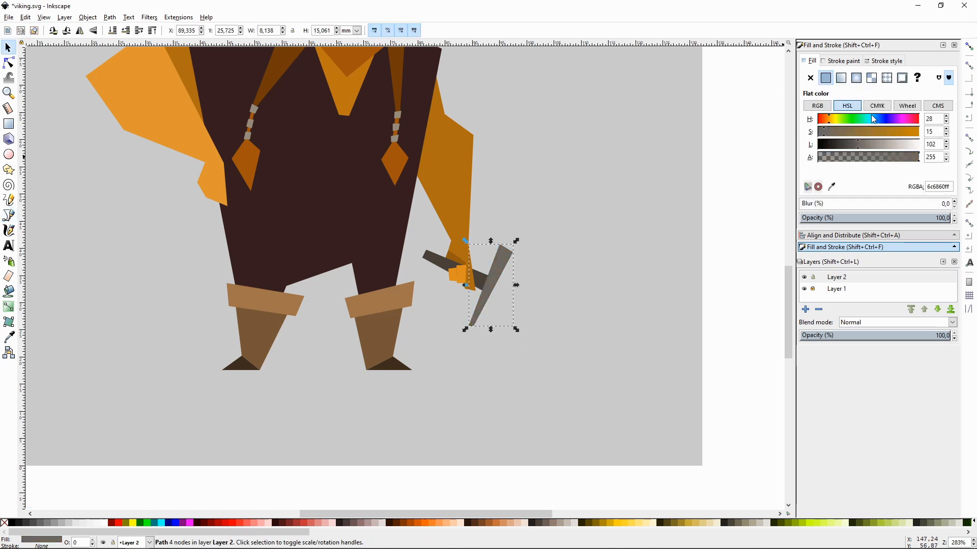
{"action": "left_click", "coordinate": [598, 280]}
{"action": "key", "text": "minus"}
{"action": "key", "text": "plus"}
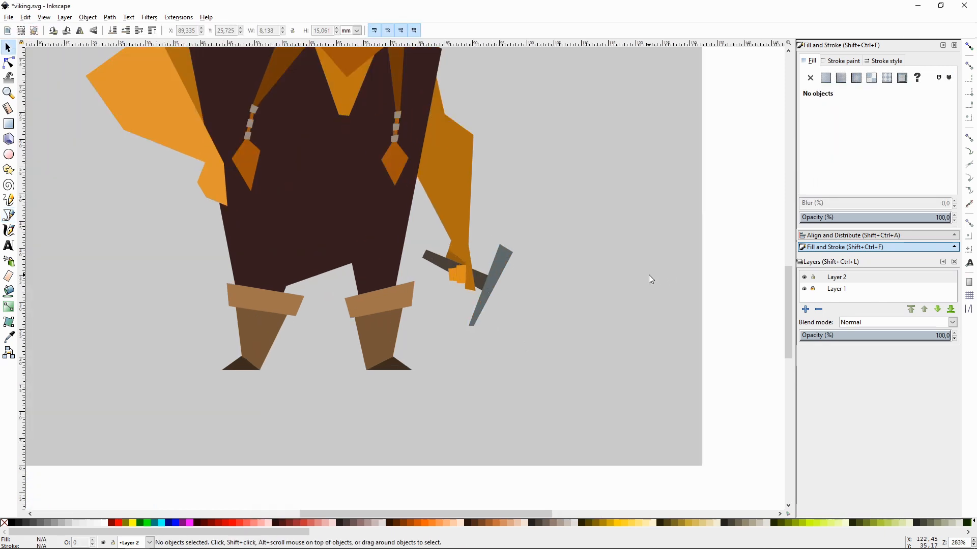
- Draw a wide five-sided pointed sword blade about 35.4 by 22.7 mm extending outward from the crossguard
{"action": "key", "text": "shift+F6"}
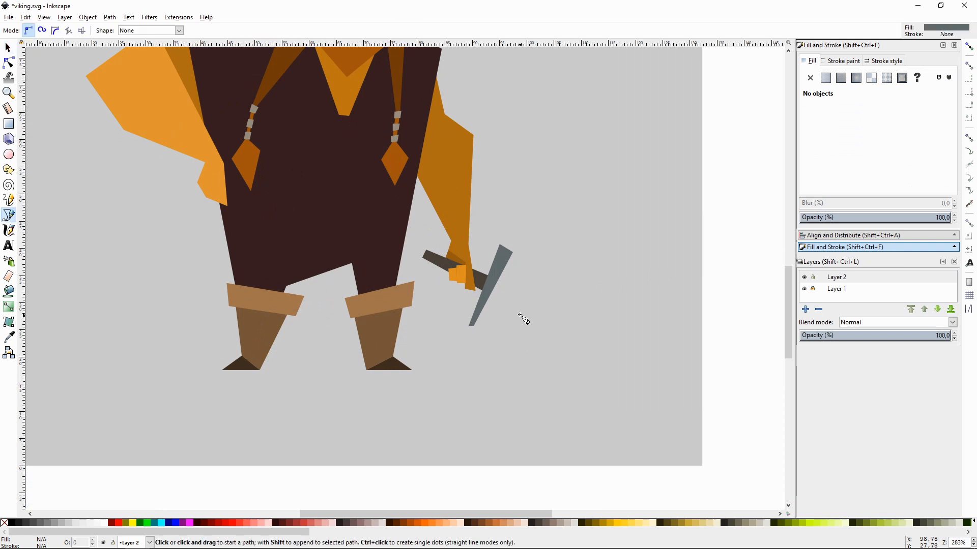
{"action": "left_click", "coordinate": [474, 323]}
{"action": "left_click", "coordinate": [606, 377]}
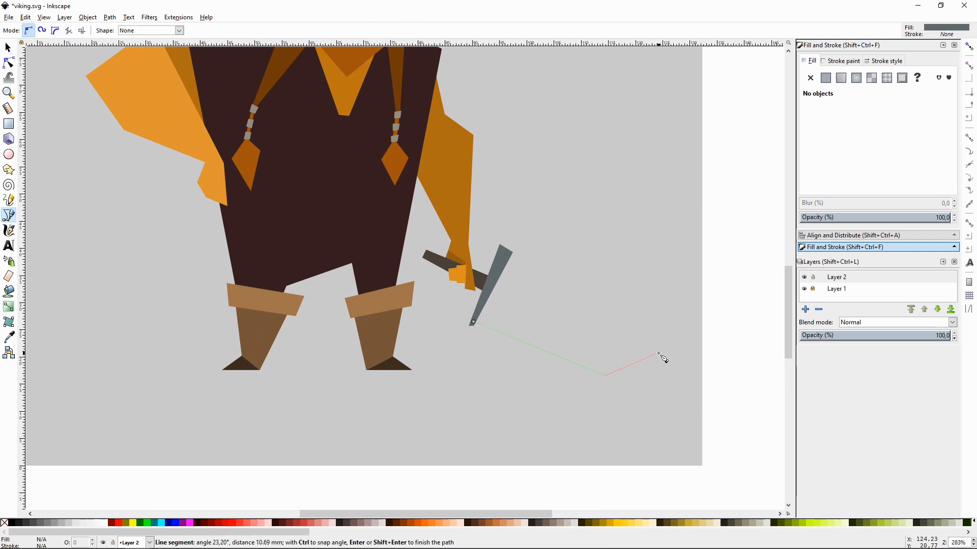
{"action": "left_click", "coordinate": [474, 322]}
{"action": "key", "text": "F1"}
- Lighten the blade's fill to 778c90ff and lower it behind the crossguard
{"action": "left_click", "coordinate": [870, 145]}
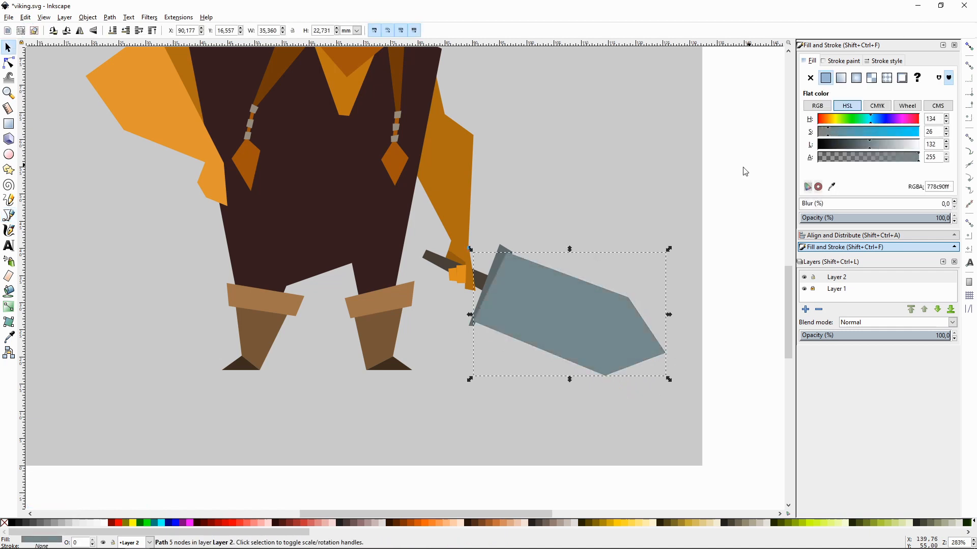
{"action": "key", "text": "Page_Down"}
{"action": "left_click", "coordinate": [560, 411]}
{"action": "key", "text": "minus"}
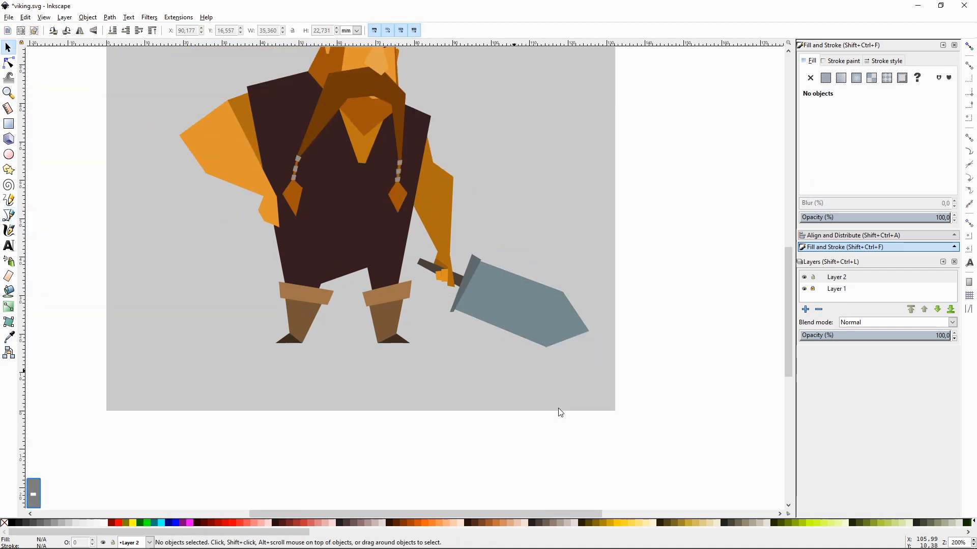
- Rotate the blade and crossguard together slightly clockwise to follow the slope of the handle
{"action": "left_click", "coordinate": [549, 328]}
{"action": "left_click", "coordinate": [462, 285], "text": "shift"}
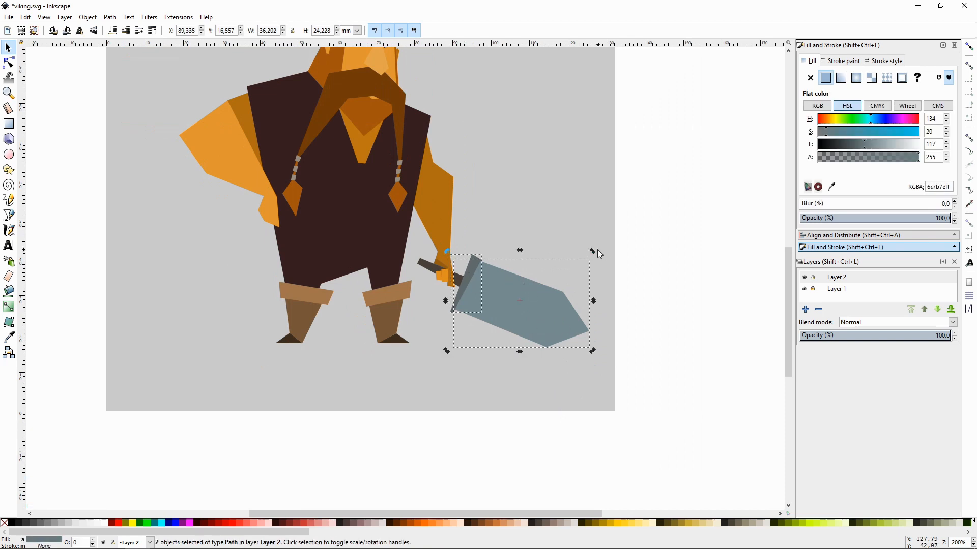
{"action": "left_click", "coordinate": [372, 395]}
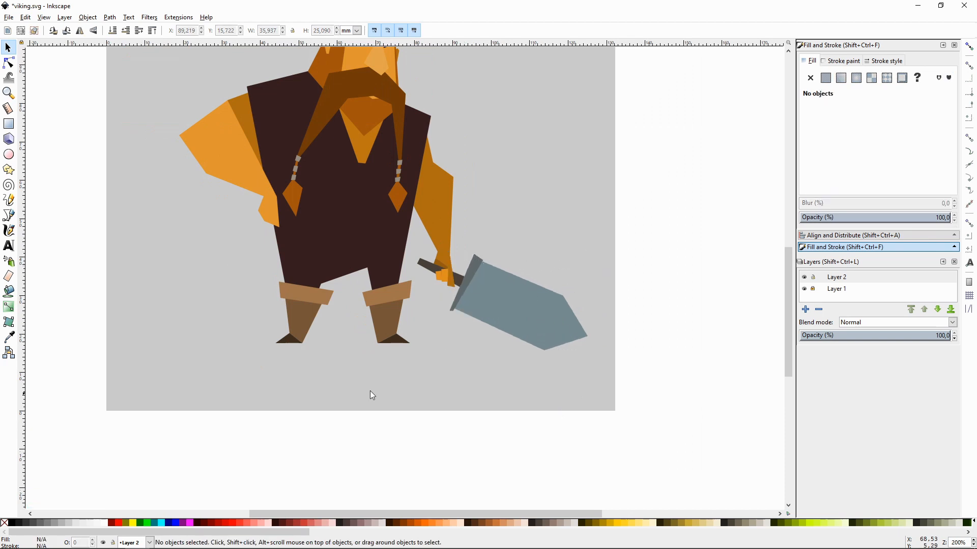
- Rotate the handle, crossguard and blade together slightly counter-clockwise and reposition the sword in the hand
{"action": "key", "text": "plus"}
{"action": "left_click", "coordinate": [482, 283]}
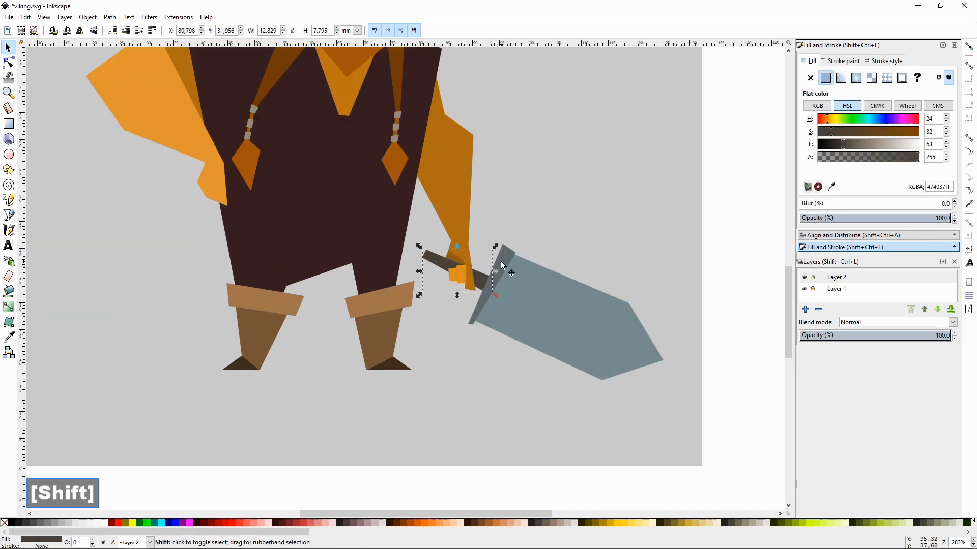
{"action": "left_click", "coordinate": [501, 261], "text": "shift"}
{"action": "left_click", "coordinate": [620, 304], "text": "shift"}
{"action": "left_click", "coordinate": [620, 303]}
{"action": "left_click_drag", "start_coordinate": [667, 242], "coordinate": [666, 238]}
{"action": "left_click_drag", "start_coordinate": [597, 333], "coordinate": [596, 329]}
{"action": "left_click_drag", "start_coordinate": [670, 240], "coordinate": [670, 237]}
{"action": "left_click_drag", "start_coordinate": [567, 316], "coordinate": [566, 315]}
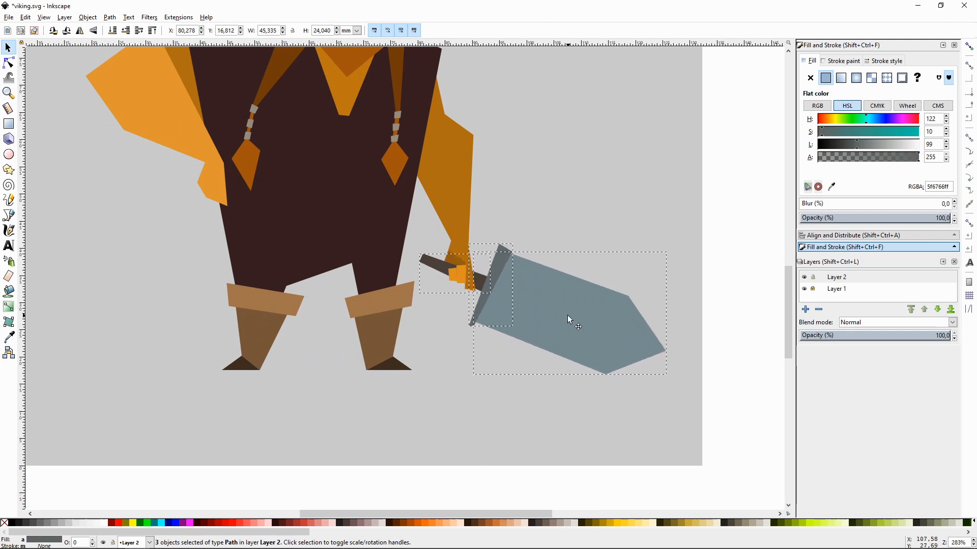
{"action": "left_click", "coordinate": [728, 271]}
- Try to align the bottom edges of the three sword parts with the foot nearest the sword
{"action": "left_click", "coordinate": [480, 282]}
{"action": "left_click", "coordinate": [499, 266], "text": "shift"}
{"action": "left_click", "coordinate": [555, 320], "text": "shift"}
{"action": "left_click", "coordinate": [392, 365], "text": "shift"}
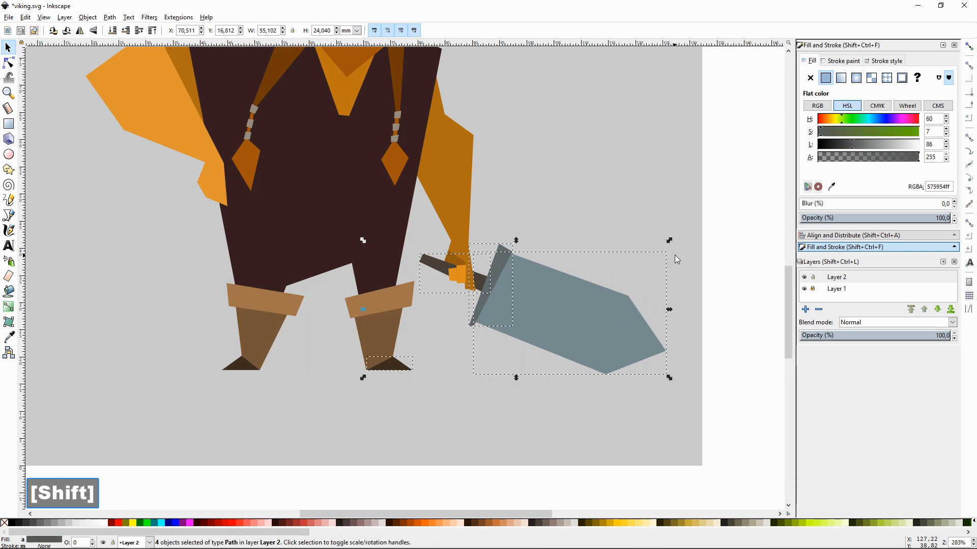
{"action": "left_click", "coordinate": [832, 235]}
{"action": "left_click", "coordinate": [913, 110]}
{"action": "key", "text": "ctrl+z"}
- Align the blade's bottom edge with the bottom of the foot nearest the sword
{"action": "left_click", "coordinate": [574, 311]}
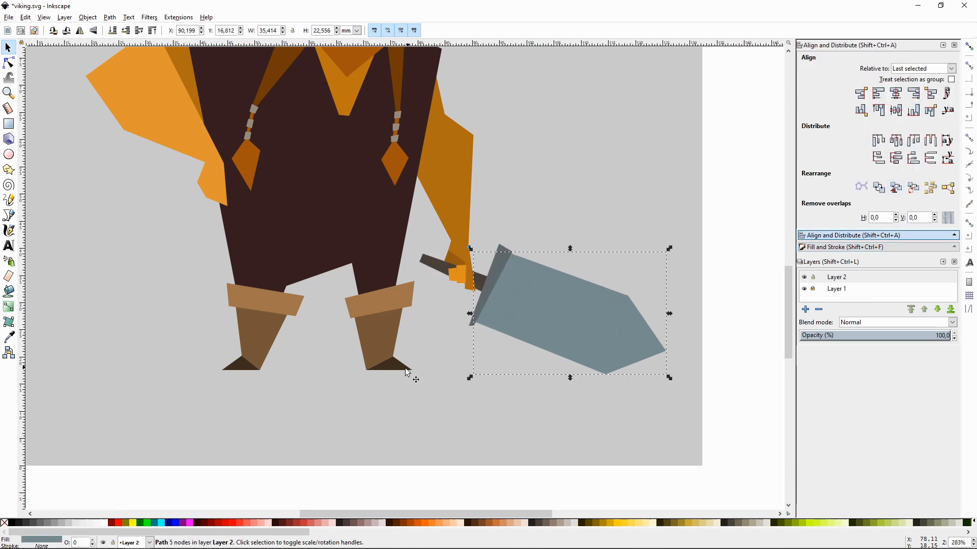
{"action": "left_click", "coordinate": [398, 365], "text": "shift"}
{"action": "left_click", "coordinate": [740, 211]}
- Move the crossguard and the handle slightly up and outward to line them up with the blade
{"action": "left_click", "coordinate": [490, 274]}
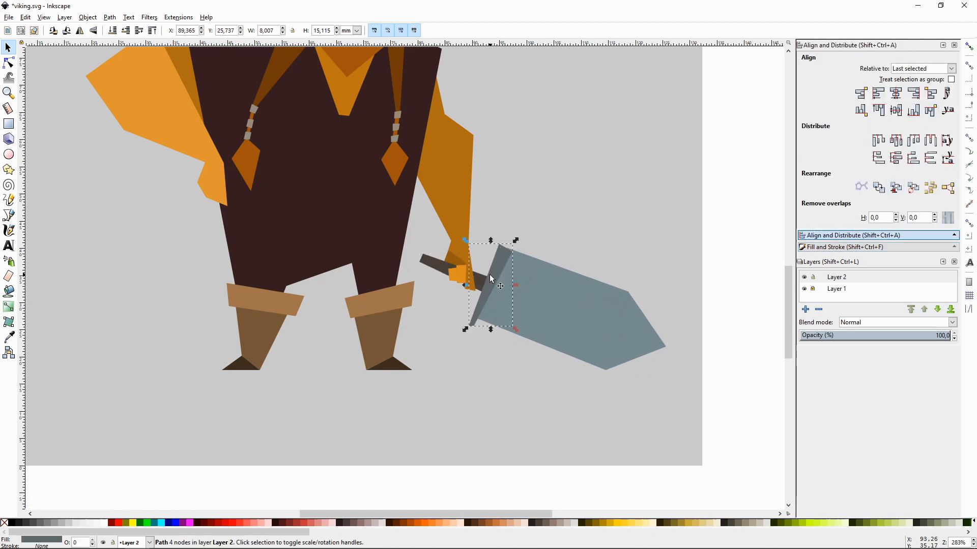
{"action": "left_click", "coordinate": [579, 251]}
{"action": "key", "text": "plus"}
{"action": "key", "text": "plus"}
{"action": "key", "text": "plus"}
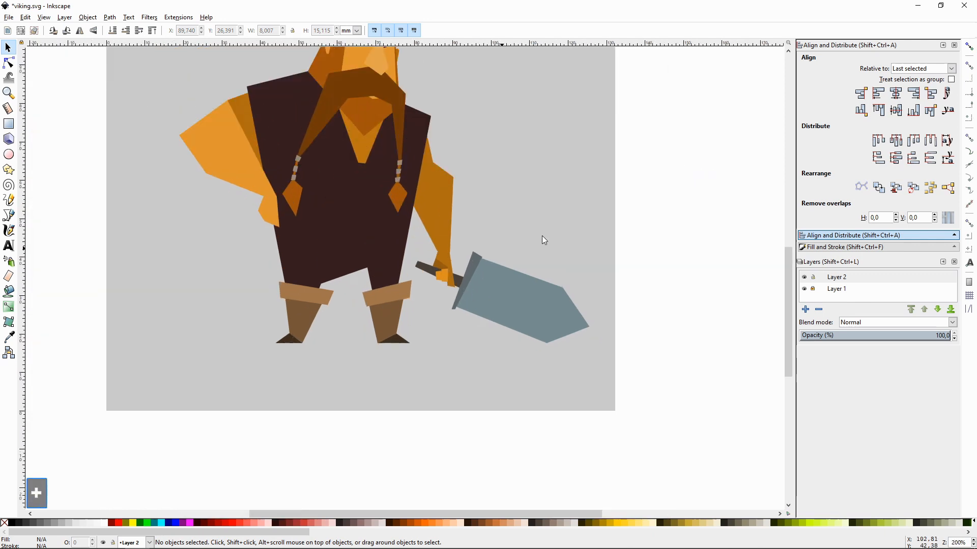
{"action": "left_click", "coordinate": [510, 280]}
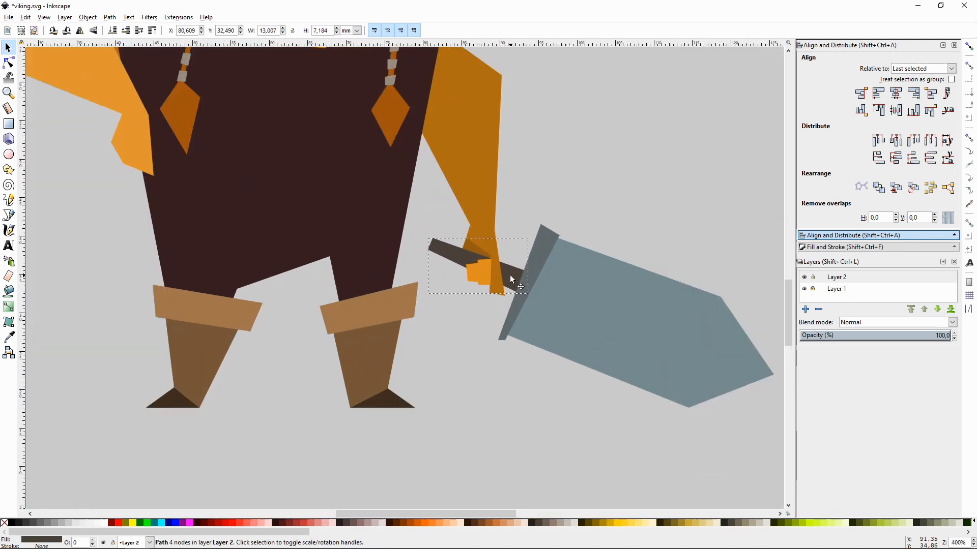
- Reposition the two fingers gripping the sword handle so that a small gap separates them
{"action": "left_click", "coordinate": [604, 159]}
{"action": "left_click_drag", "start_coordinate": [470, 274], "coordinate": [480, 269]}
{"action": "left_click", "coordinate": [683, 240]}
{"action": "left_click", "coordinate": [485, 264]}
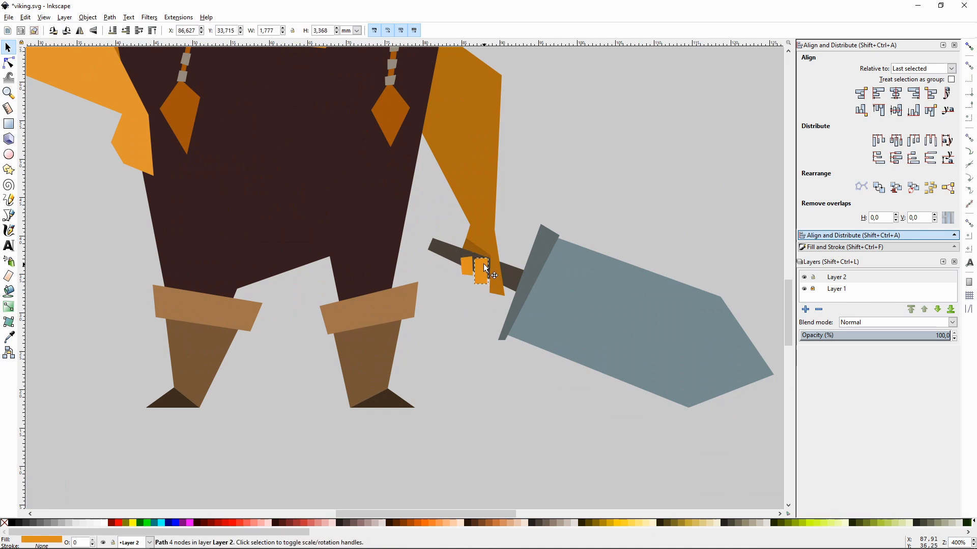
{"action": "left_click", "coordinate": [611, 173]}
- Recolour the sword blade to a lighter, bluer grey with a lightness of 146
{"action": "key", "text": "minus"}
{"action": "key", "text": "minus"}
{"action": "mouse_move", "coordinate": [530, 213]}
{"action": "left_mouse_down"}
{"action": "mouse_move", "coordinate": [560, 275]}
{"action": "mouse_move", "coordinate": [561, 252]}
{"action": "mouse_move", "coordinate": [473, 174]}
{"action": "left_mouse_up"}
{"action": "key", "text": "plus"}
{"action": "left_click", "coordinate": [518, 276]}
{"action": "left_click", "coordinate": [865, 246]}
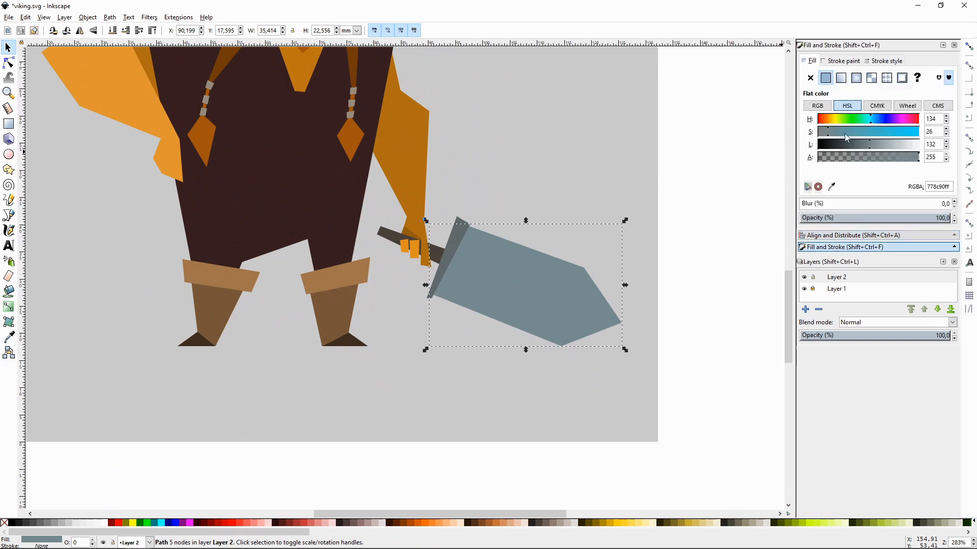
{"action": "left_click_drag", "start_coordinate": [860, 148], "coordinate": [874, 147]}
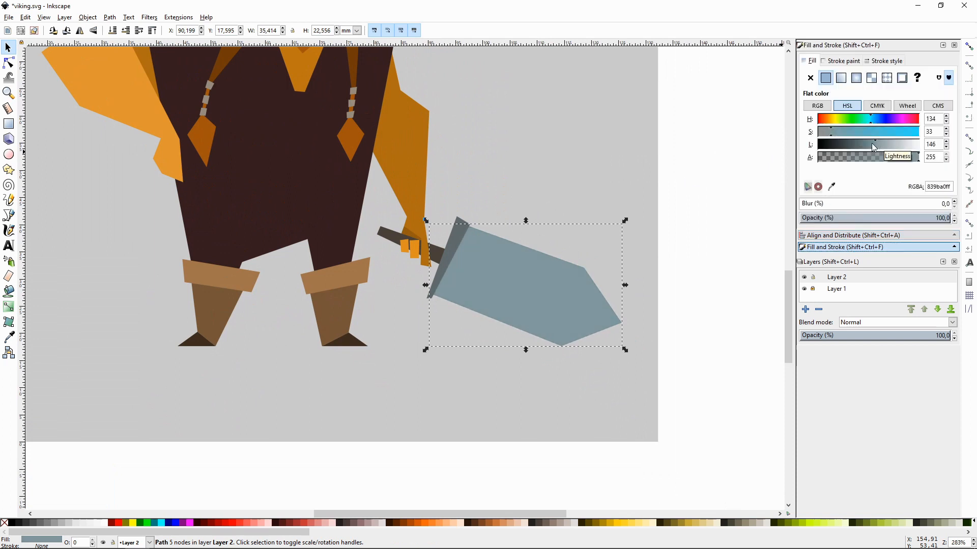
{"action": "left_click", "coordinate": [711, 212]}
- Draw a small six-sided pommel over the free end of the sword handle with the Pen tool
{"action": "scroll", "coordinate": [412, 258], "scroll_direction": "up", "scroll_amount": 1}
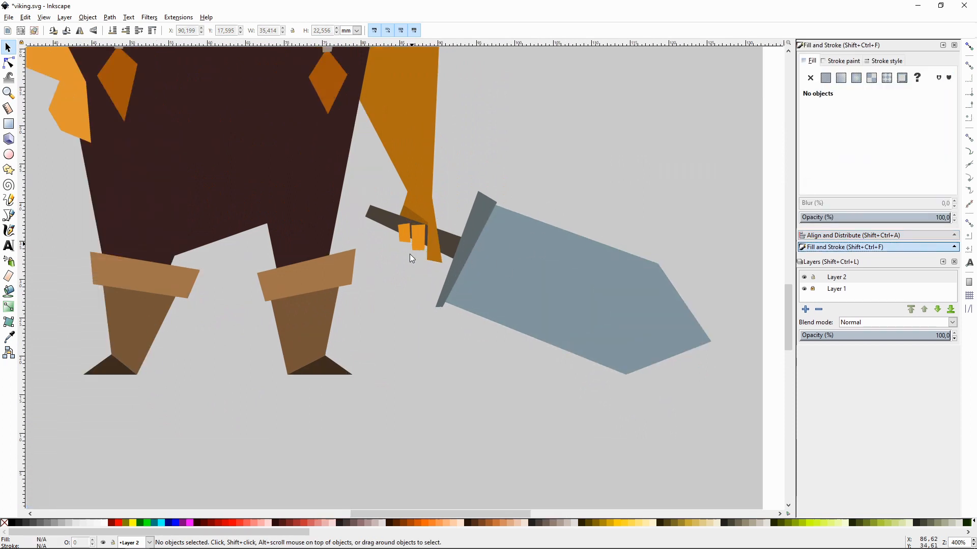
{"action": "key", "text": "shift+F6"}
{"action": "key", "text": "plus"}
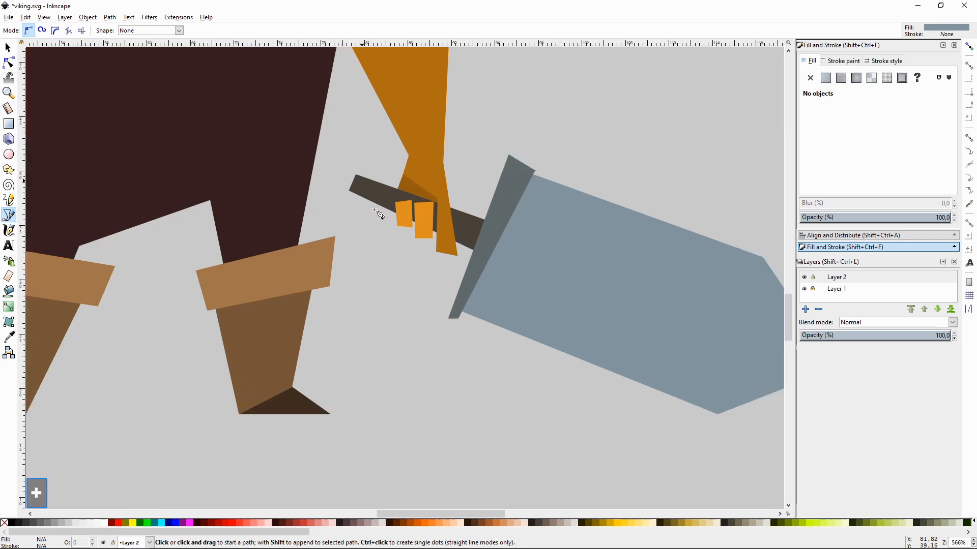
{"action": "left_click", "coordinate": [357, 181]}
{"action": "left_click", "coordinate": [357, 194]}
{"action": "left_click", "coordinate": [340, 197]}
{"action": "left_click", "coordinate": [333, 178]}
{"action": "left_click", "coordinate": [347, 163]}
{"action": "left_click", "coordinate": [363, 164]}
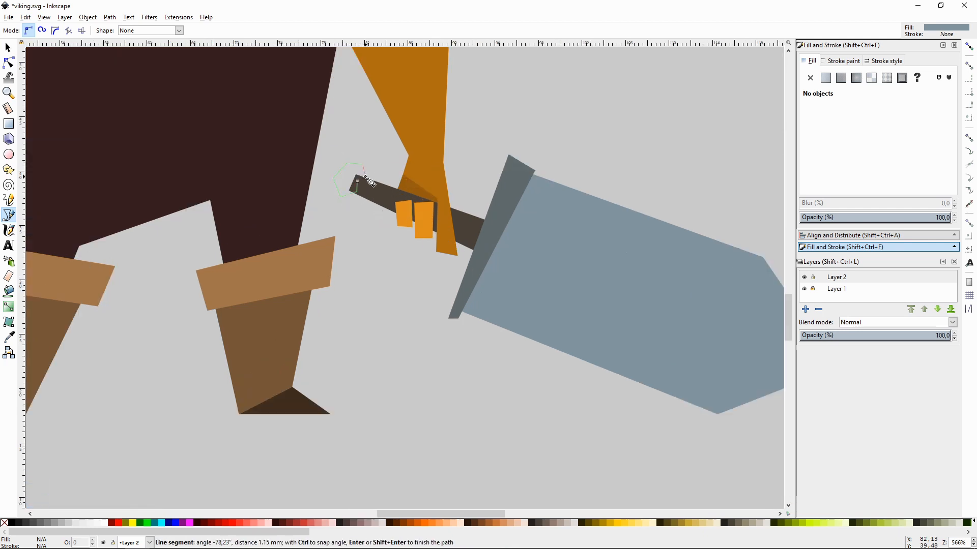
{"action": "left_click", "coordinate": [366, 179]}
{"action": "left_click", "coordinate": [357, 181]}
{"action": "key", "text": "F1"}
{"action": "left_click", "coordinate": [656, 140]}
- Enable snapping and draw a closed strip along the blade's upper edge and tip, with a jagged, notched inner side
{"action": "key", "text": "minus"}
{"action": "key", "text": "minus"}
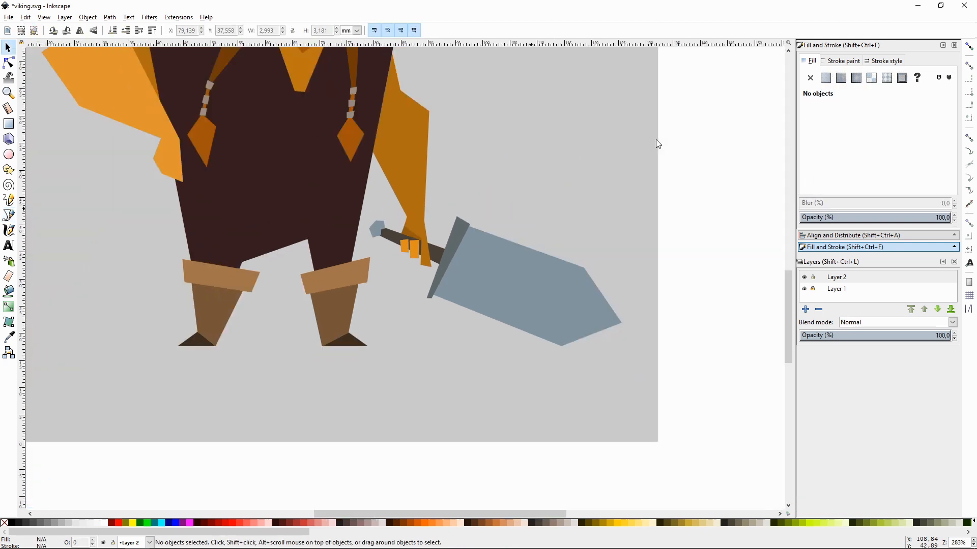
{"action": "key", "text": "space"}
{"action": "key", "text": "space"}
{"action": "key", "text": "plus"}
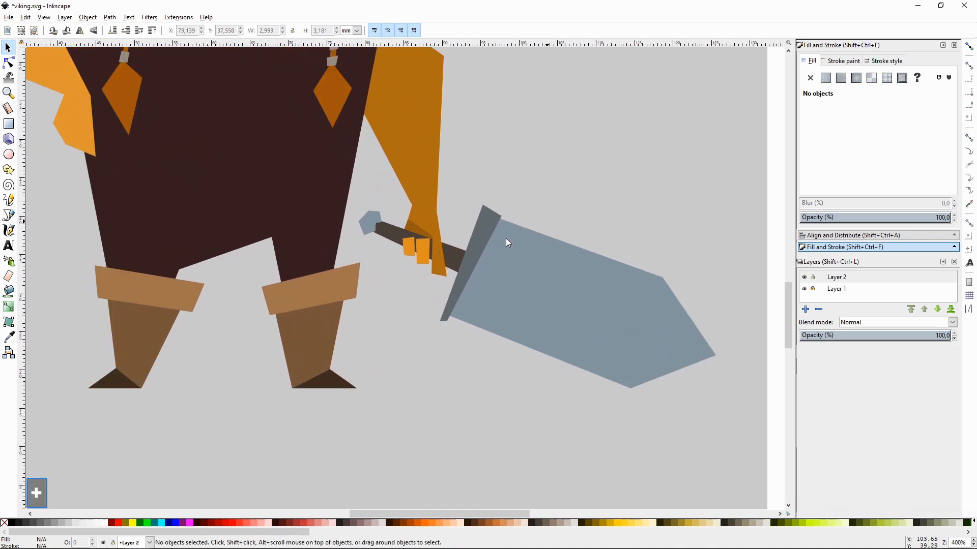
{"action": "key", "text": "space"}
{"action": "key", "text": "shift+F6"}
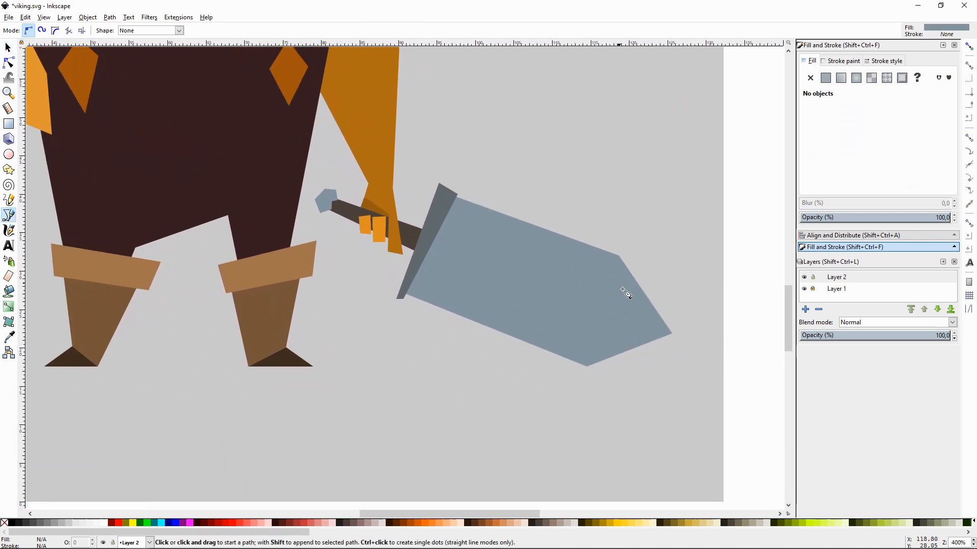
{"action": "left_click", "coordinate": [969, 47]}
{"action": "left_click", "coordinate": [673, 334]}
{"action": "left_click", "coordinate": [618, 256]}
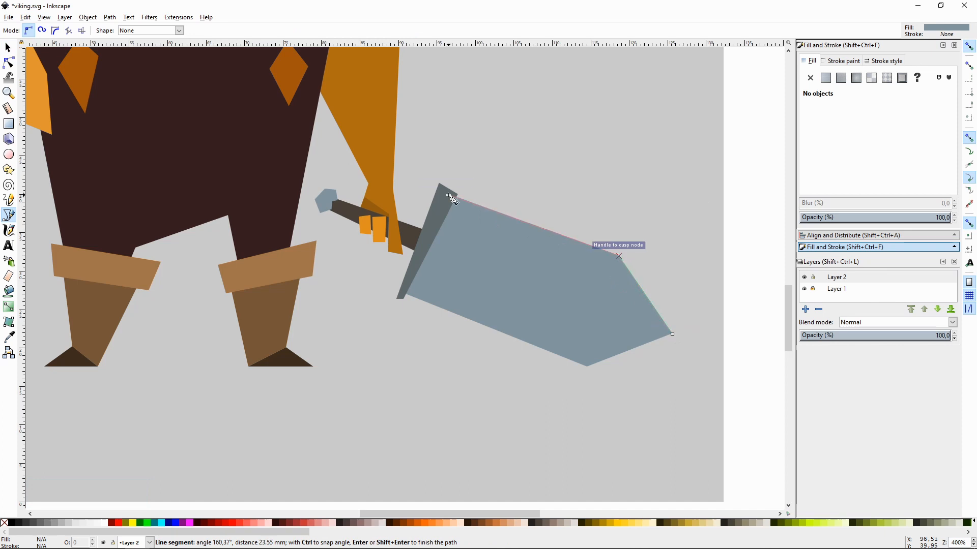
{"action": "left_click", "coordinate": [446, 195]}
{"action": "left_click", "coordinate": [442, 214]}
{"action": "left_click", "coordinate": [511, 230]}
{"action": "left_click", "coordinate": [516, 236]}
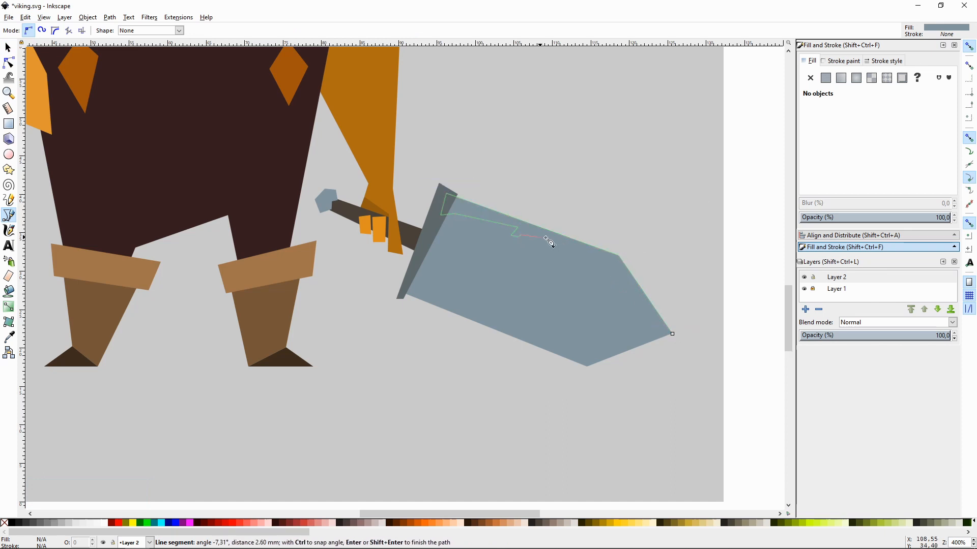
{"action": "left_click", "coordinate": [672, 335]}
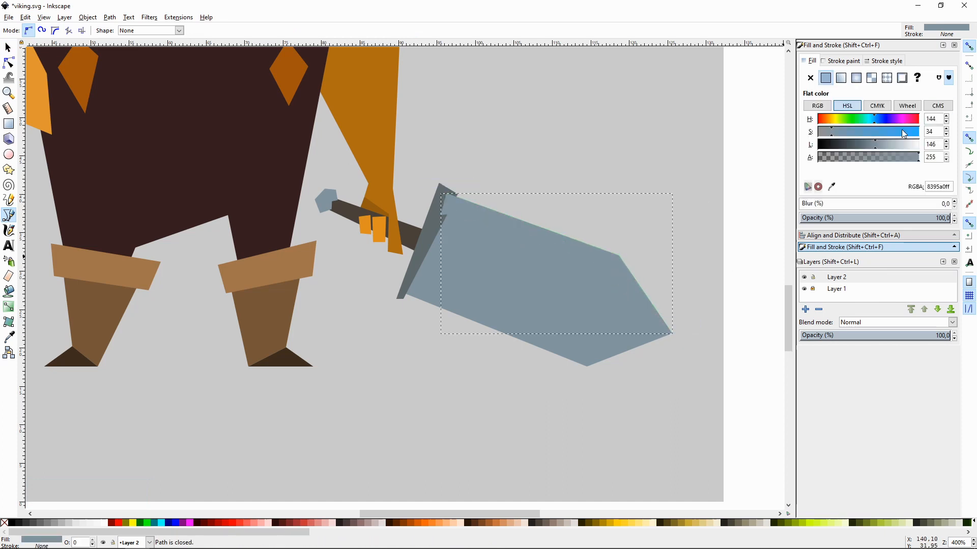
- Lighten the new edge strip's fill to a lightness of 182 and lower the strip behind the crossguard
{"action": "left_click_drag", "start_coordinate": [874, 145], "coordinate": [889, 145]}
{"action": "key", "text": "F1"}
{"action": "key", "text": "Page_Down"}
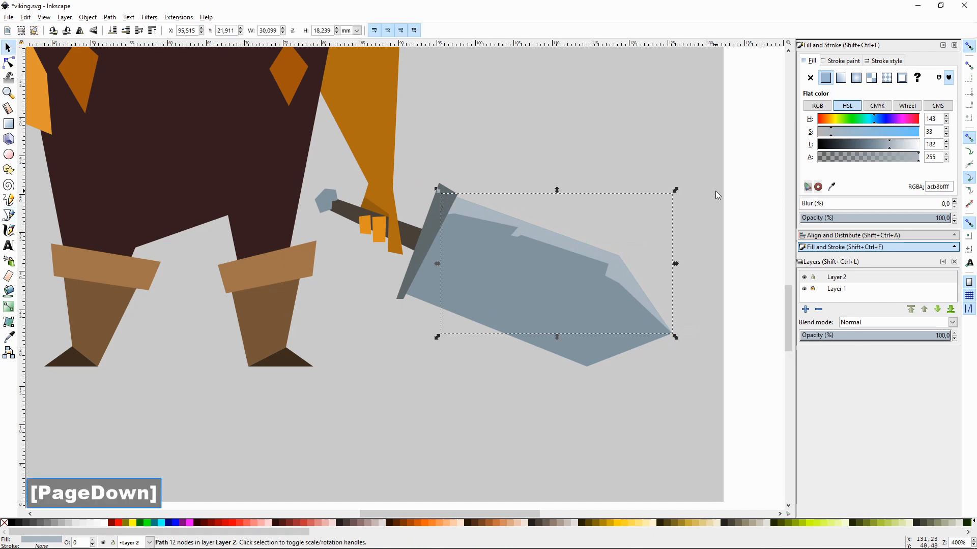
{"action": "left_click", "coordinate": [735, 209]}
{"action": "key", "text": "minus"}
{"action": "key", "text": "minus"}
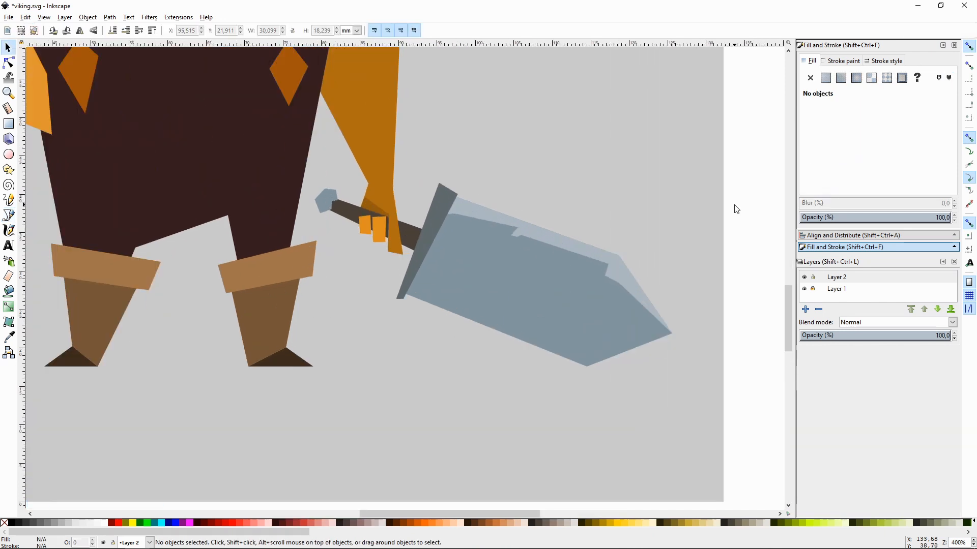
- Brighten the blade's edge strip further to a pale blue highlight, d4e1ed
{"action": "left_click", "coordinate": [624, 281]}
{"action": "mouse_move", "coordinate": [896, 145]}
{"action": "left_mouse_down"}
{"action": "mouse_move", "coordinate": [933, 142]}
{"action": "mouse_move", "coordinate": [907, 146]}
{"action": "left_mouse_up"}
{"action": "left_click", "coordinate": [762, 226]}
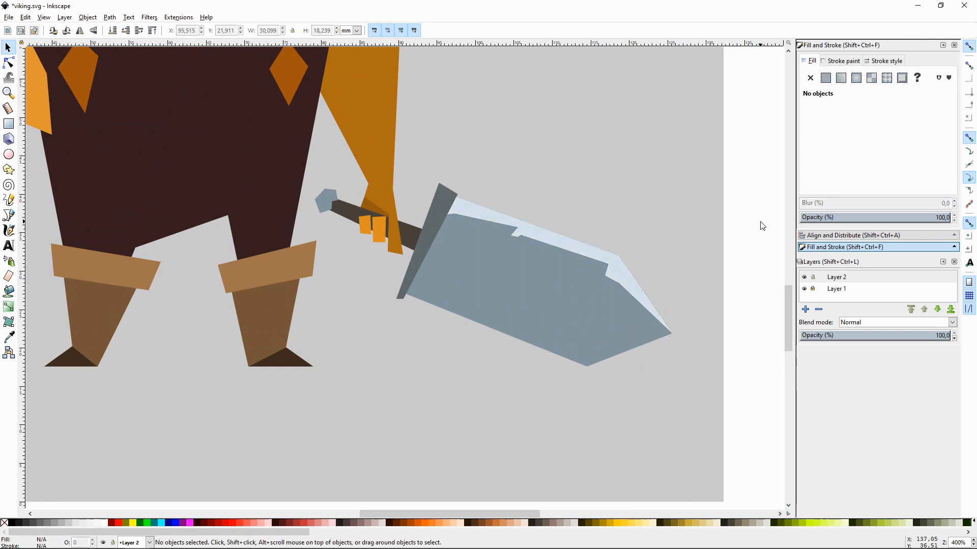
- Lighten the fill of the blade's main shape to a softer blue-grey
{"action": "key", "text": "minus"}
{"action": "key", "text": "minus"}
{"action": "key", "text": "plus"}
{"action": "key", "text": "plus"}
{"action": "left_click", "coordinate": [540, 286]}
{"action": "left_click_drag", "start_coordinate": [877, 146], "coordinate": [886, 146]}
{"action": "left_click", "coordinate": [733, 232]}
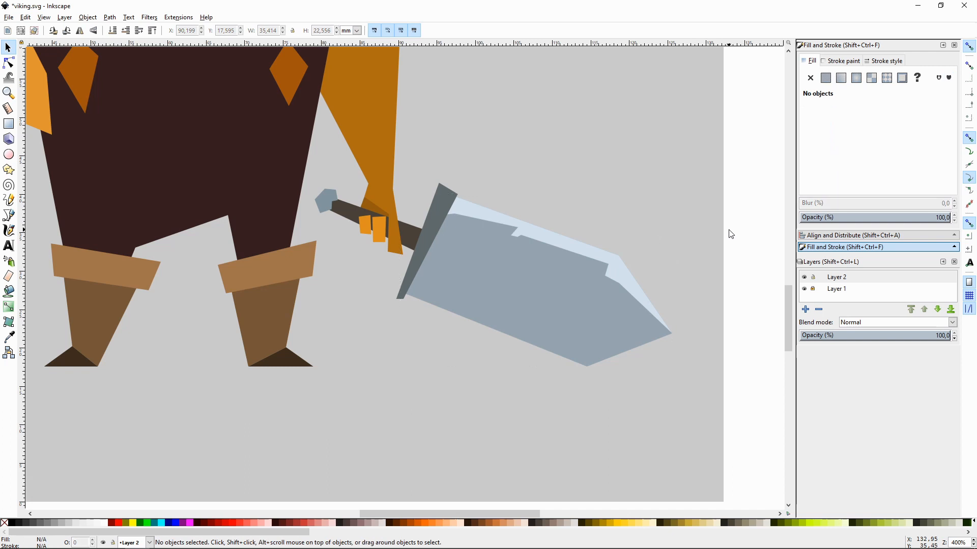
- Draw a narrow, pointed highlight along the middle of the blade and fill it with the edge strip's pale blue
{"action": "key", "text": "shift+F6"}
{"action": "left_click", "coordinate": [439, 246]}
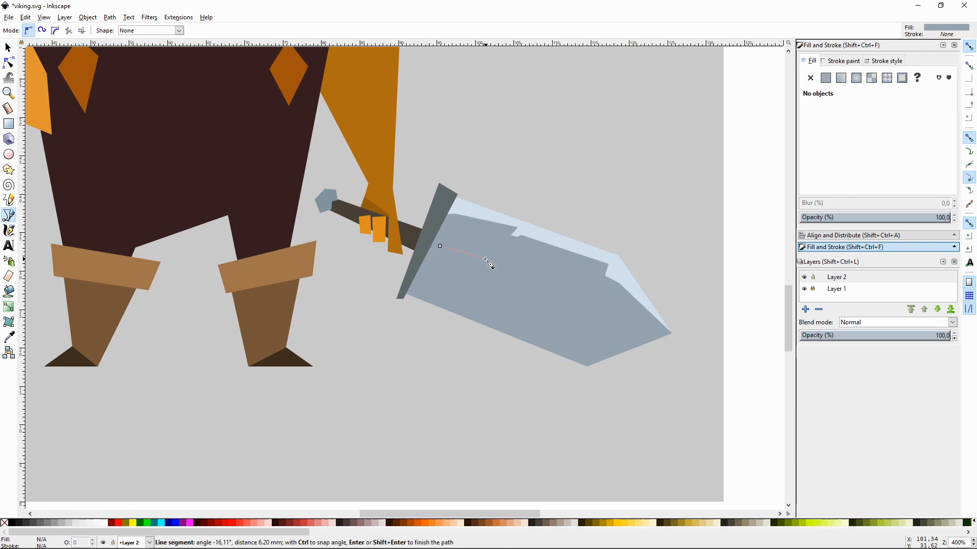
{"action": "left_click", "coordinate": [440, 246]}
{"action": "key", "text": "F7"}
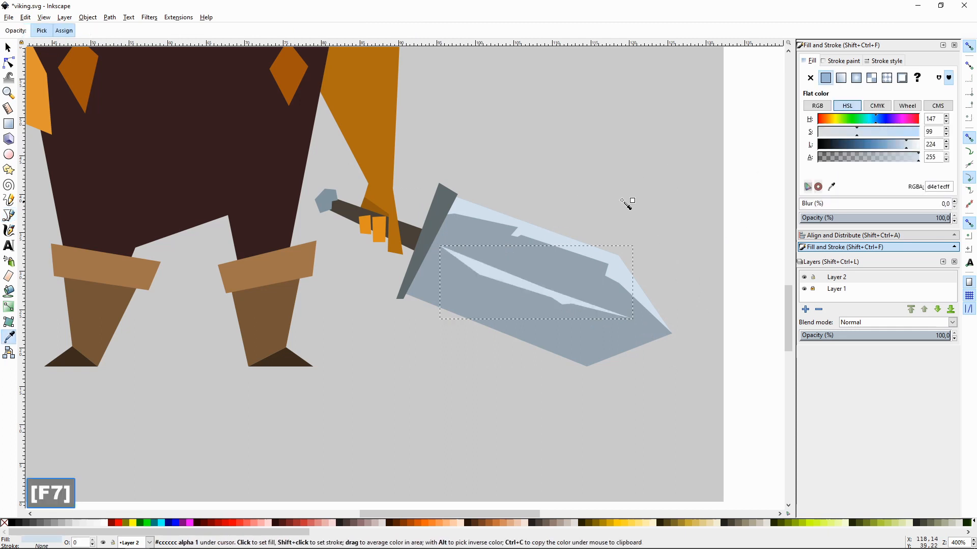
{"action": "key", "text": "F1"}
{"action": "left_click", "coordinate": [731, 240]}
{"action": "key", "text": "space"}
{"action": "left_click_drag", "start_coordinate": [637, 317], "coordinate": [602, 299]}
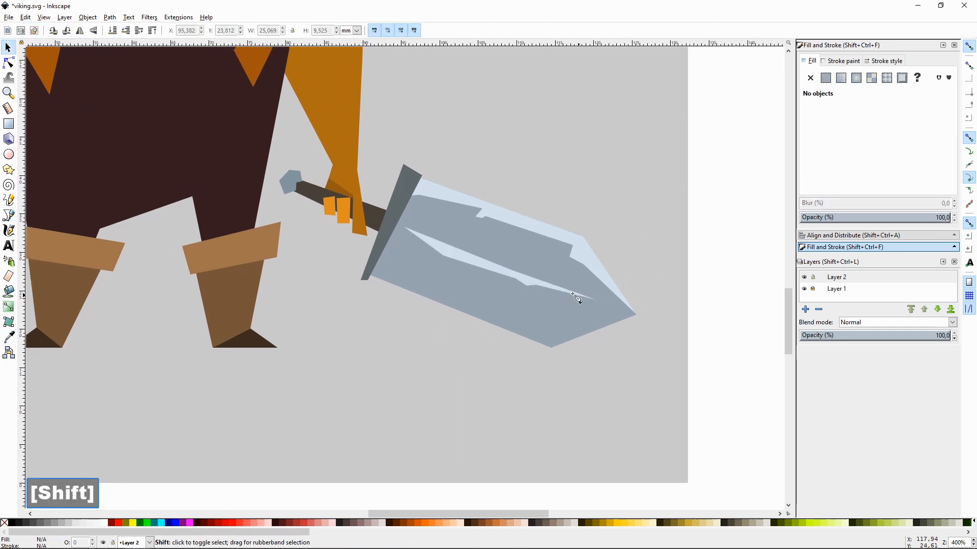
- Draw a thin shadow shape along the upper side of the central highlight and fill it with a darker grey-blue, 718593
{"action": "key", "text": "shift+F6"}
{"action": "left_click", "coordinate": [405, 228]}
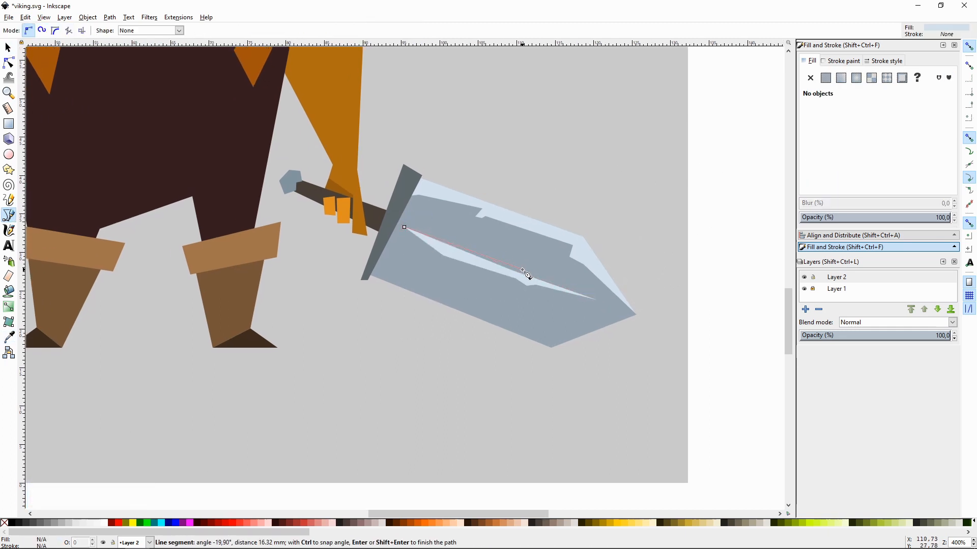
{"action": "left_click", "coordinate": [599, 301]}
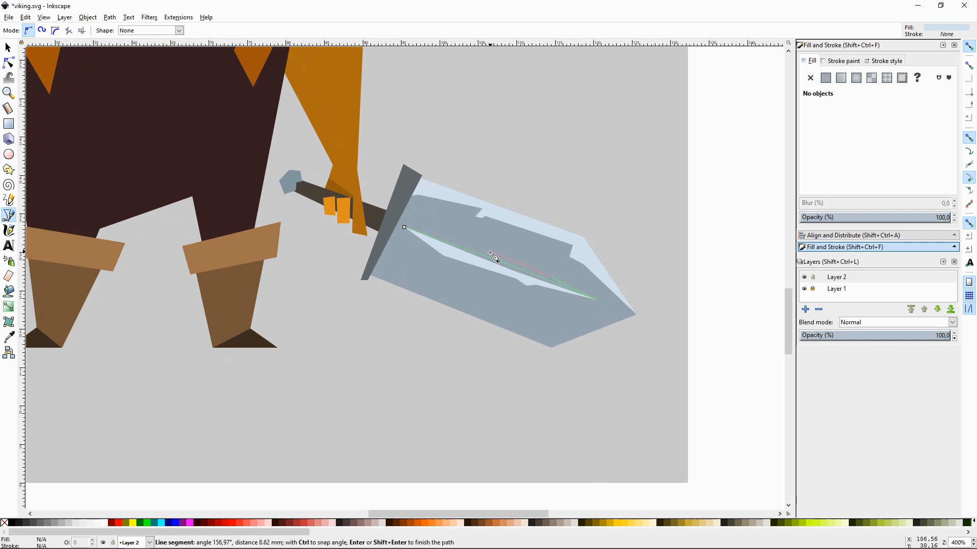
{"action": "left_click", "coordinate": [405, 228]}
{"action": "key", "text": "F7"}
{"action": "left_click", "coordinate": [870, 145]}
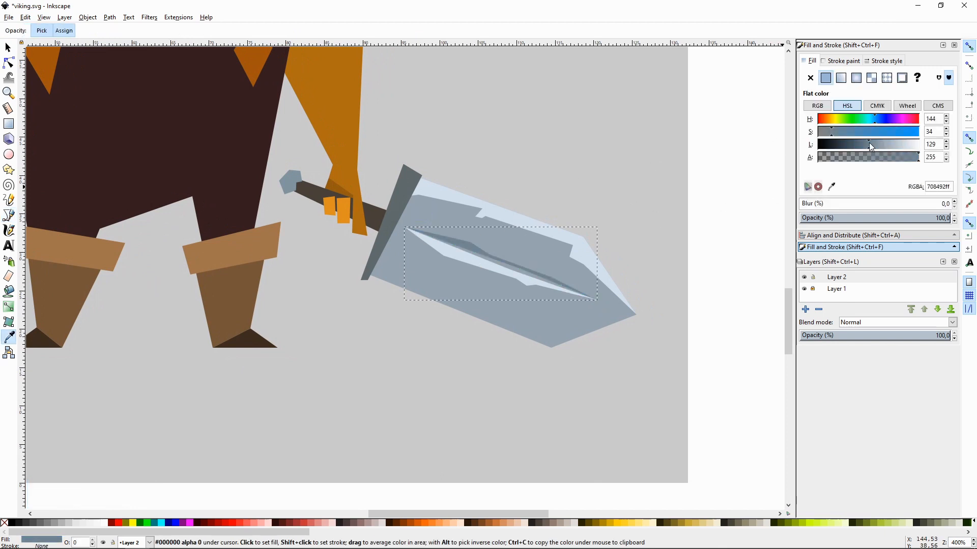
{"action": "key", "text": "F1"}
{"action": "left_click", "coordinate": [726, 206]}
- Draw a dark grey-blue shadow with a jagged inner side along the blade's lower edge, from the tip to the crossguard
{"action": "key", "text": "minus"}
{"action": "key", "text": "minus"}
{"action": "key", "text": "minus"}
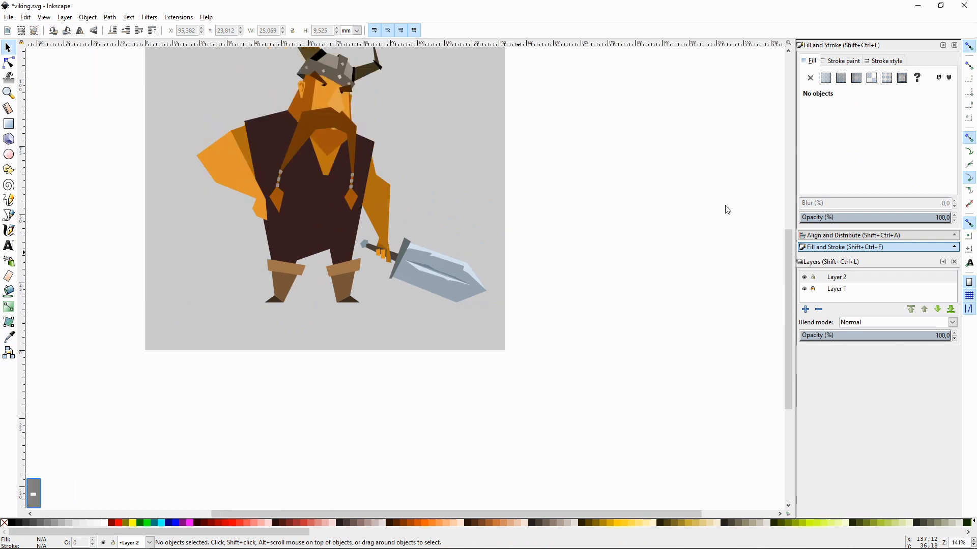
{"action": "key", "text": "plus"}
{"action": "key", "text": "plus"}
{"action": "key", "text": "plus"}
{"action": "key", "text": "plus"}
{"action": "key", "text": "shift+F6"}
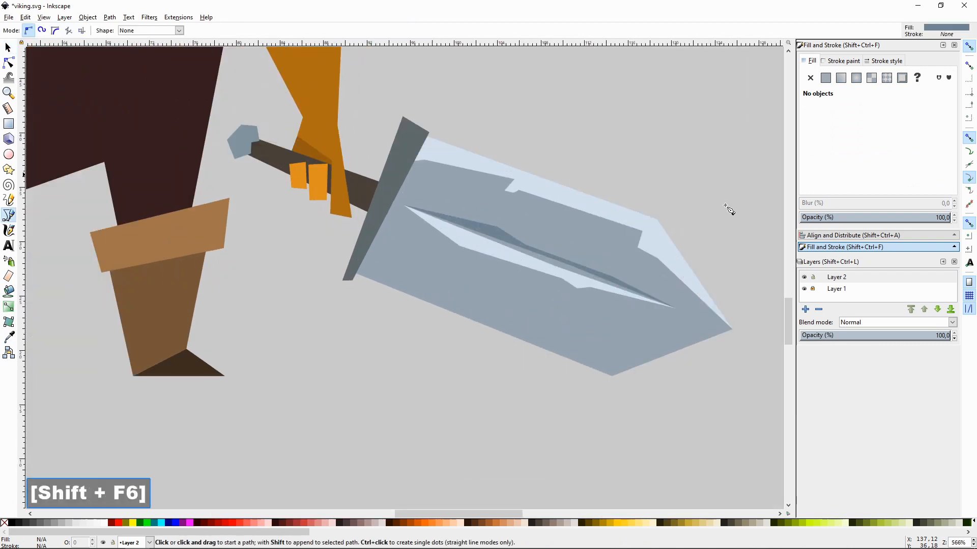
{"action": "left_click", "coordinate": [733, 330]}
{"action": "left_click", "coordinate": [612, 376]}
{"action": "left_click", "coordinate": [351, 271]}
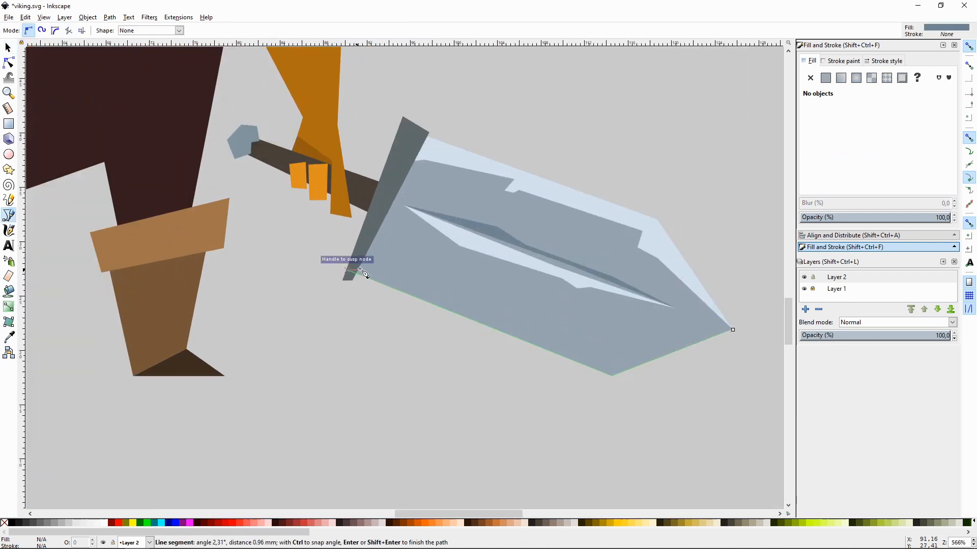
{"action": "left_click", "coordinate": [544, 336]}
{"action": "left_click", "coordinate": [585, 336]}
{"action": "left_click", "coordinate": [732, 330]}
{"action": "key", "text": "F2"}
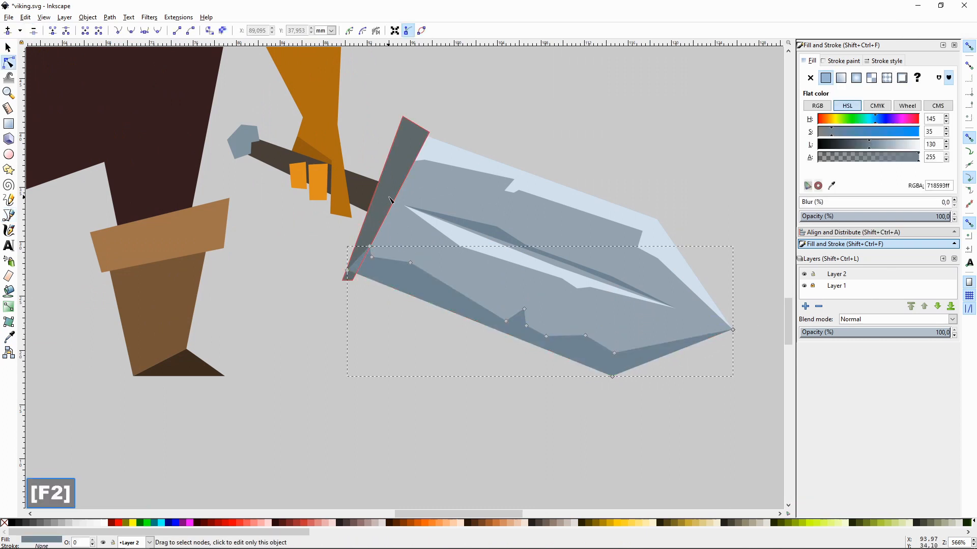
- Raise the crossguard above the blade's lower-edge shadow
{"action": "left_click", "coordinate": [388, 196]}
{"action": "key", "text": "F1"}
{"action": "key", "text": "Page_Up"}
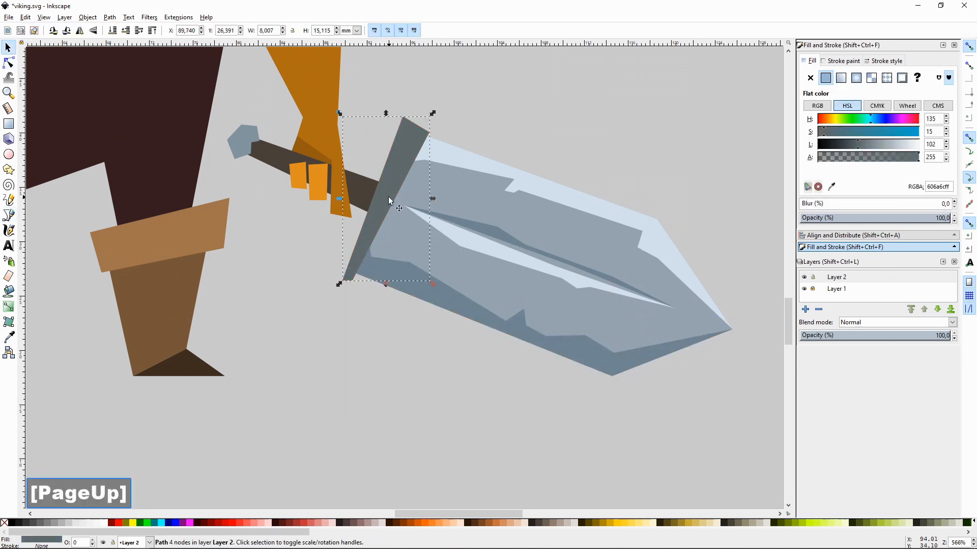
{"action": "left_click", "coordinate": [413, 347]}
- Draw the first thin strap wrapped across the upper part of the boot farther from the sword
{"action": "key", "text": "minus"}
{"action": "key", "text": "minus"}
{"action": "key", "text": "minus"}
{"action": "key", "text": "space"}
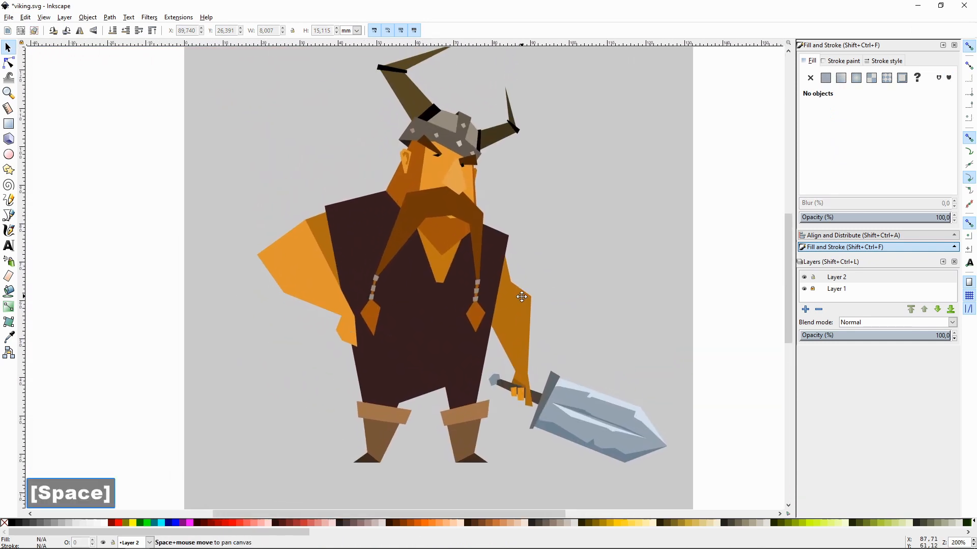
{"action": "key", "text": "plus"}
{"action": "key", "text": "plus"}
{"action": "key", "text": "space"}
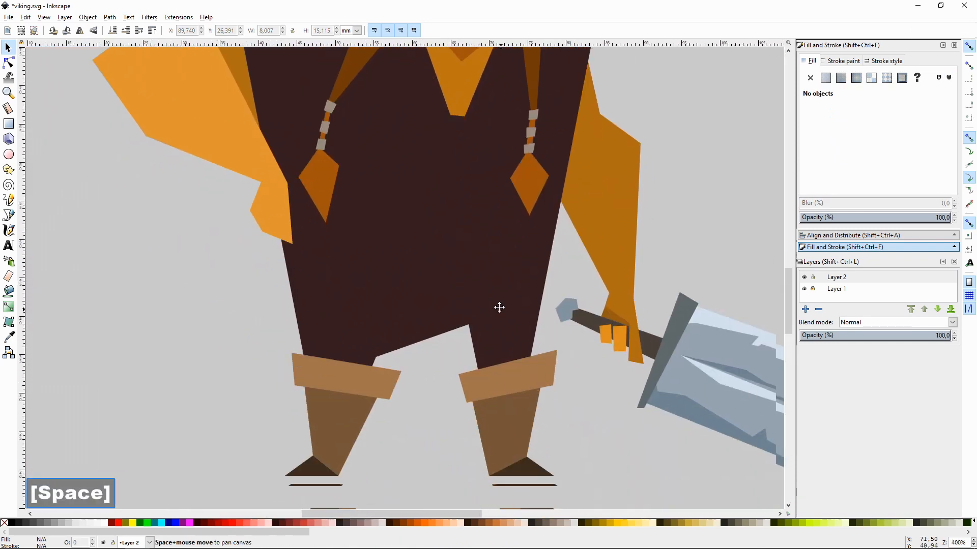
{"action": "key", "text": "plus"}
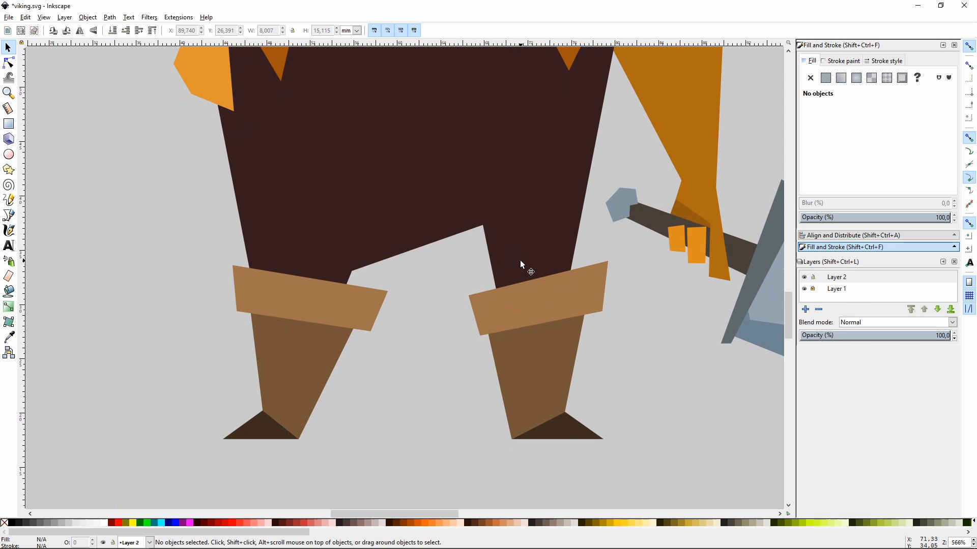
{"action": "key", "text": "shift+F6"}
{"action": "left_click", "coordinate": [247, 323]}
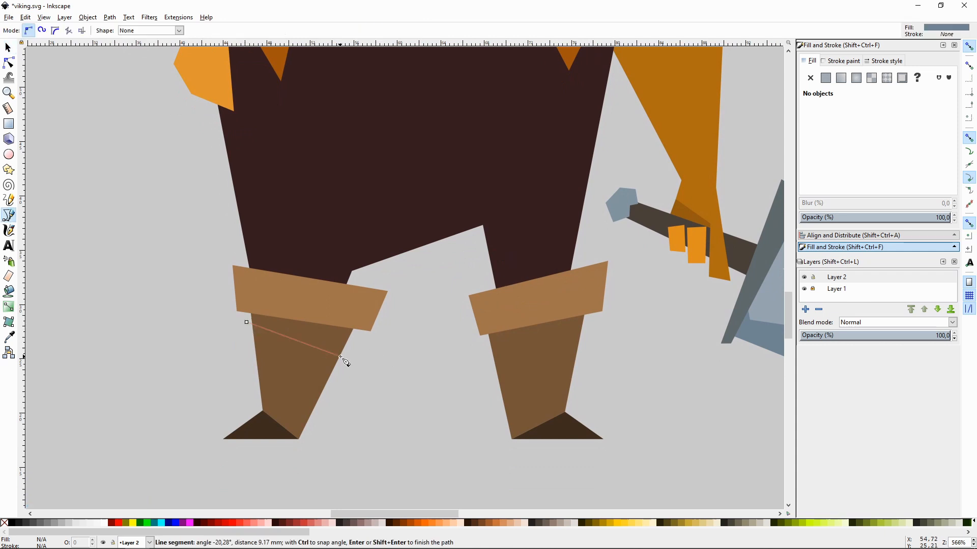
{"action": "left_click", "coordinate": [351, 351]}
{"action": "left_click", "coordinate": [253, 368]}
{"action": "left_click", "coordinate": [336, 364]}
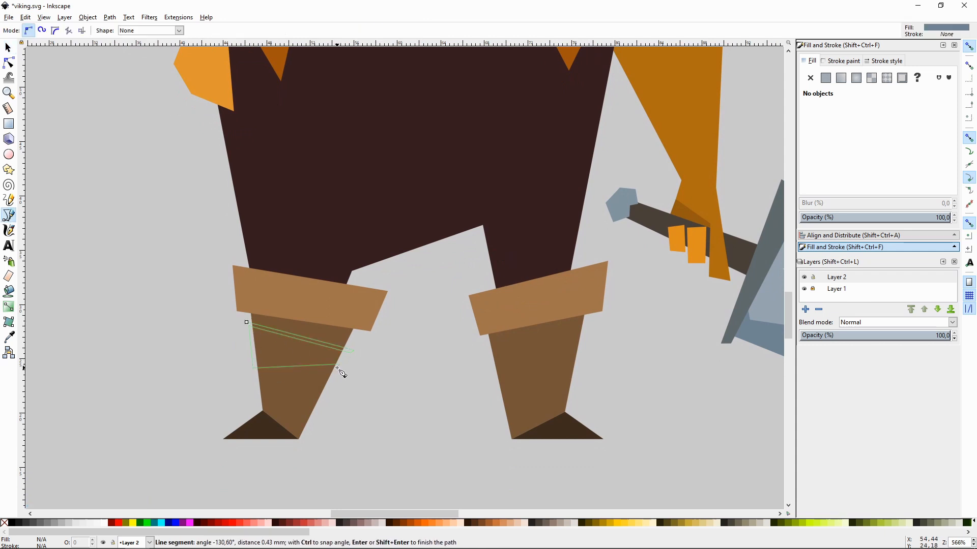
{"action": "left_click", "coordinate": [247, 373]}
{"action": "left_click", "coordinate": [246, 323]}
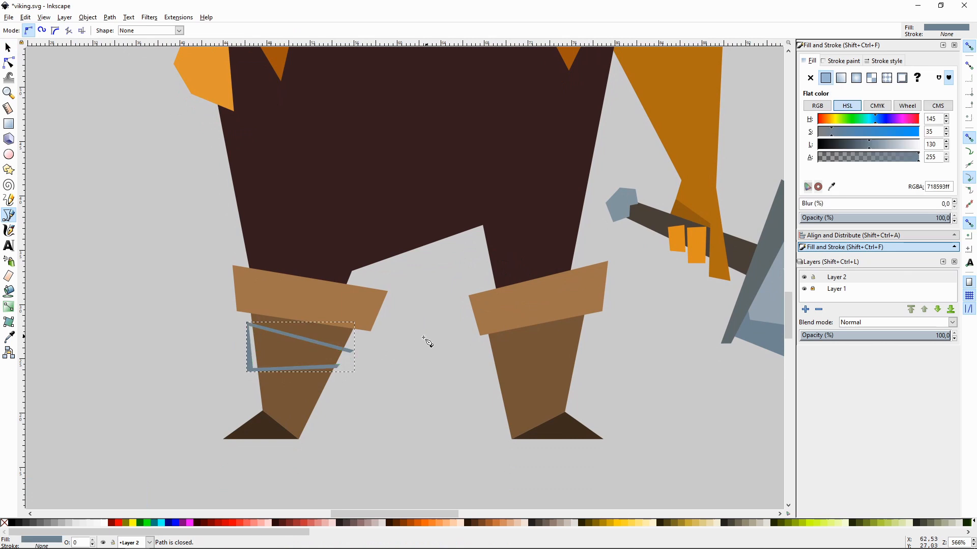
- Draw a second thin strap crossing the first and running down to the ankle of the same boot
{"action": "left_click", "coordinate": [240, 338]}
{"action": "left_click", "coordinate": [334, 382]}
{"action": "left_click", "coordinate": [327, 406]}
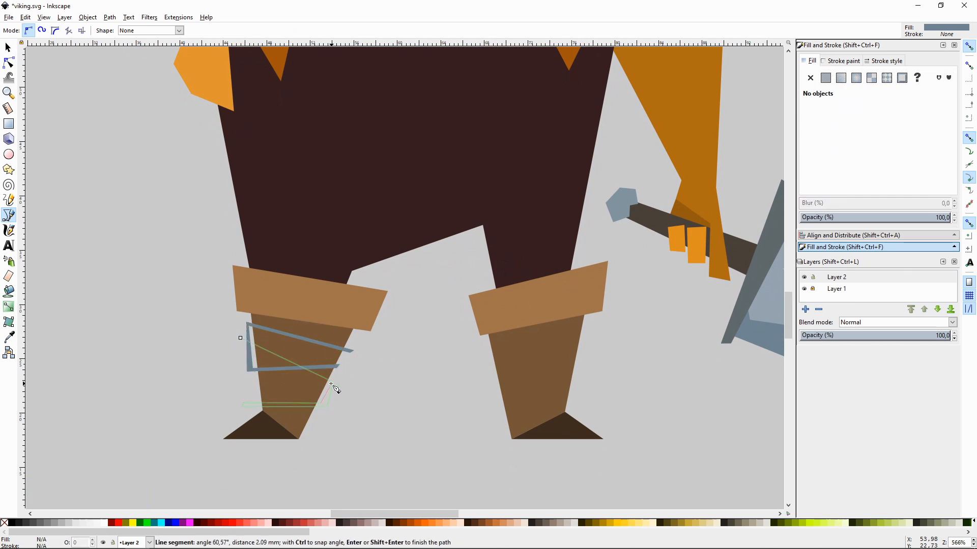
{"action": "left_click", "coordinate": [241, 343]}
{"action": "key", "text": "F1"}
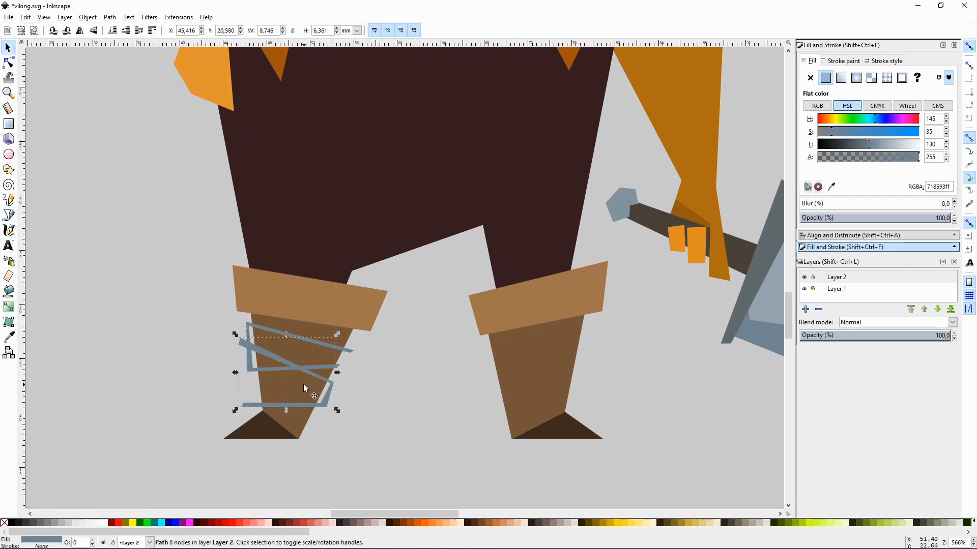
- Darken the fill of both straps on the boot farther from the sword to a lightness of 52
{"action": "left_click", "coordinate": [354, 355], "text": "shift"}
{"action": "left_click_drag", "start_coordinate": [868, 145], "coordinate": [841, 150]}
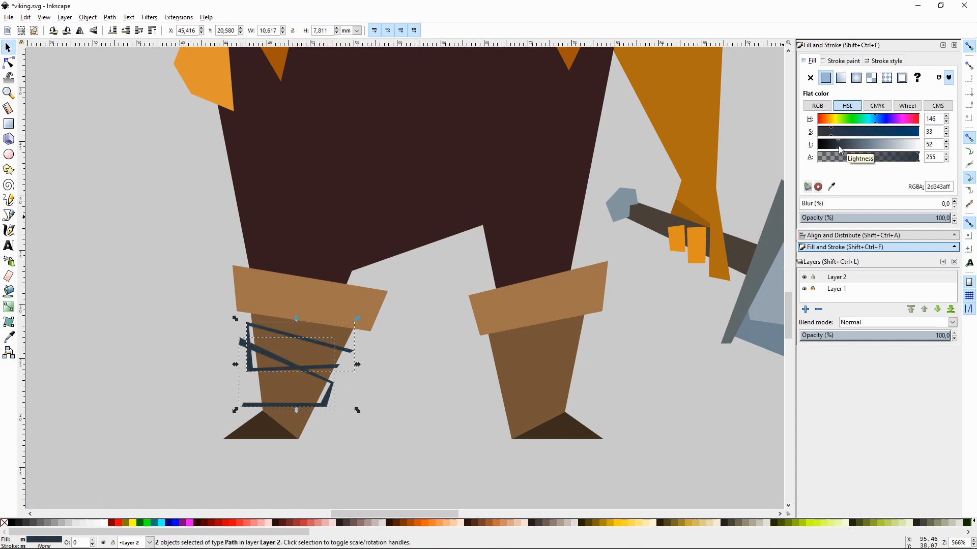
{"action": "left_click", "coordinate": [402, 359]}
- Trim both straps to the boot's outline by intersecting each one with a duplicate of the boot shape
{"action": "left_click", "coordinate": [296, 388]}
{"action": "key", "text": "ctrl+d"}
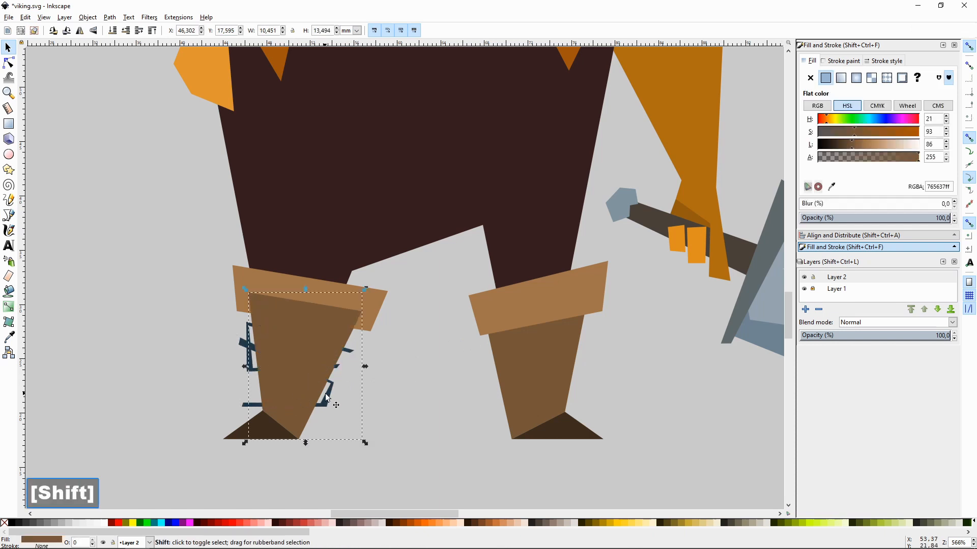
{"action": "left_click", "coordinate": [331, 396], "text": "shift"}
{"action": "key", "text": "ctrl+asterisk"}
{"action": "left_click", "coordinate": [297, 381]}
{"action": "key", "text": "ctrl+d"}
{"action": "left_click", "coordinate": [255, 371], "text": "shift"}
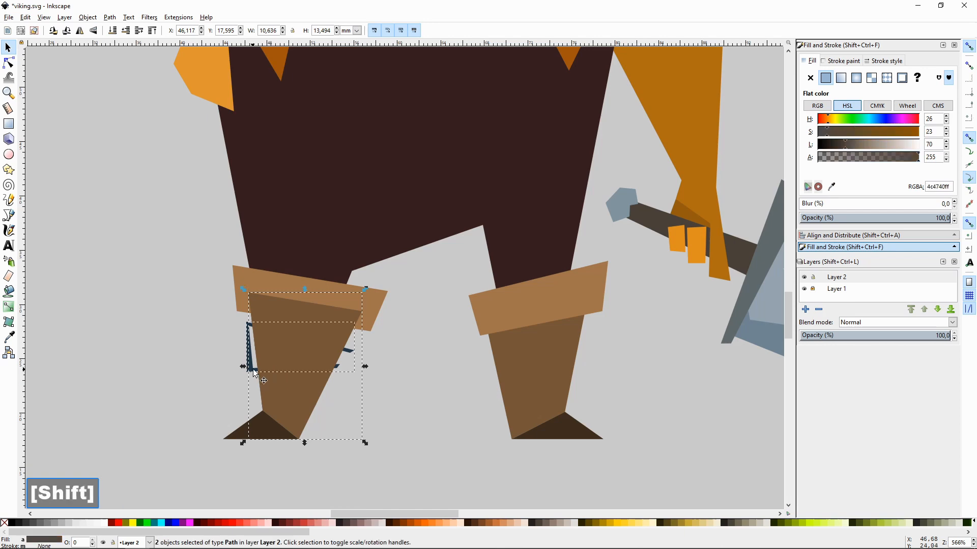
{"action": "key", "text": "ctrl+asterisk"}
{"action": "left_click", "coordinate": [405, 402]}
{"action": "key", "text": "minus"}
{"action": "key", "text": "minus"}
{"action": "key", "text": "minus"}
{"action": "key", "text": "plus"}
{"action": "key", "text": "plus"}
{"action": "key", "text": "plus"}
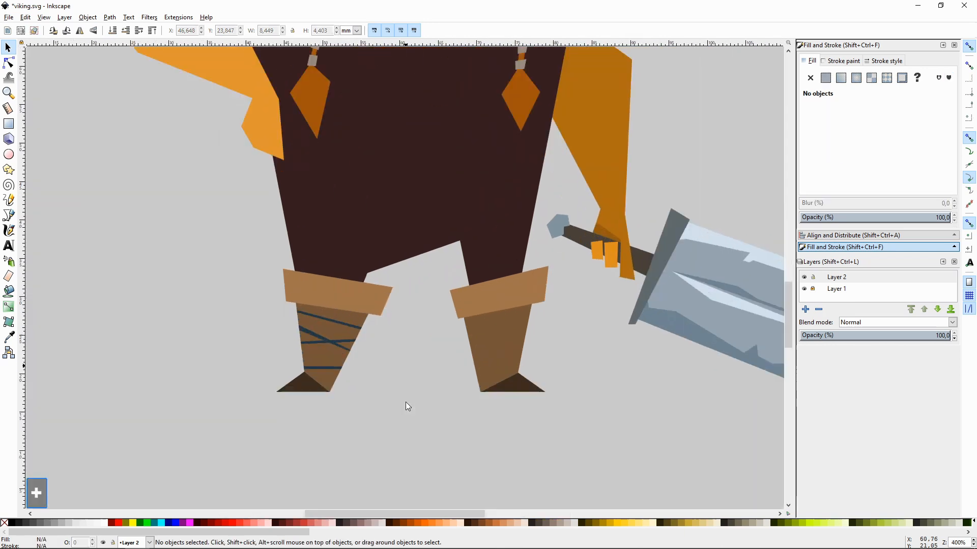
- Draw a thin strap wrapped around the lower part of the boot nearer the sword
{"action": "key", "text": "space"}
{"action": "key", "text": "shift+F6"}
{"action": "left_click", "coordinate": [438, 398]}
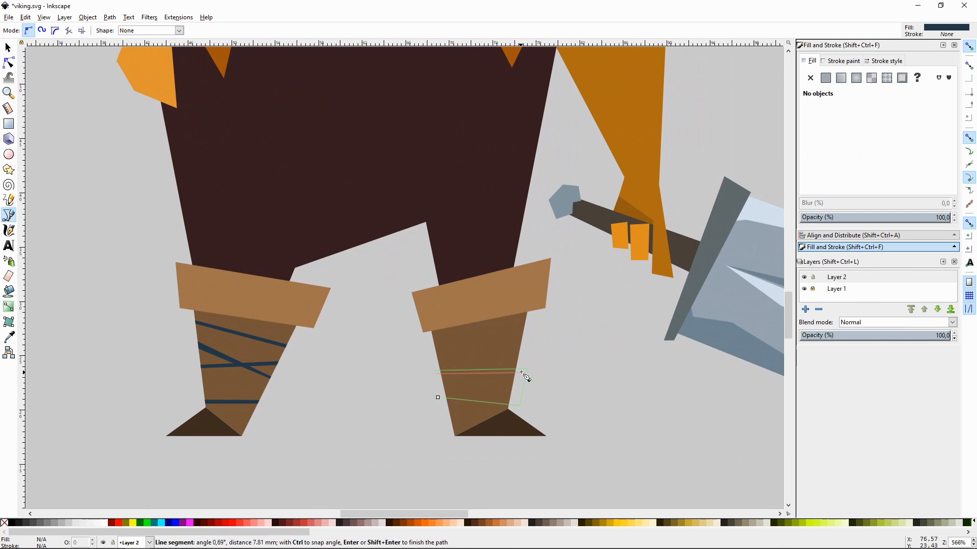
{"action": "left_click", "coordinate": [438, 397]}
{"action": "left_click", "coordinate": [436, 373]}
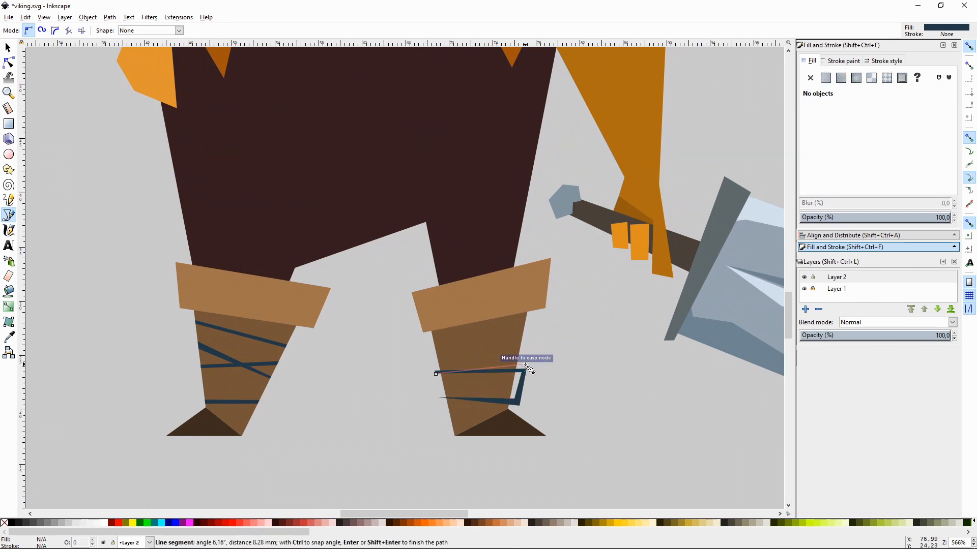
- Draw a second thin strap on the same boot, running from below the cuff down across the first strap
{"action": "double_click", "coordinate": [537, 349]}
{"action": "key", "text": "ctrl+z"}
{"action": "left_click", "coordinate": [427, 382]}
{"action": "left_click", "coordinate": [533, 361]}
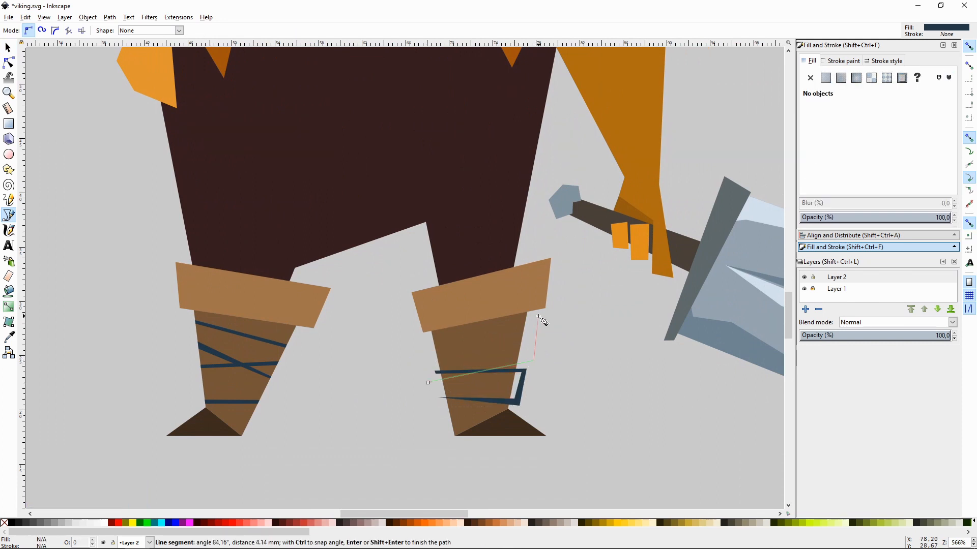
{"action": "left_click", "coordinate": [537, 323]}
{"action": "left_click", "coordinate": [422, 335]}
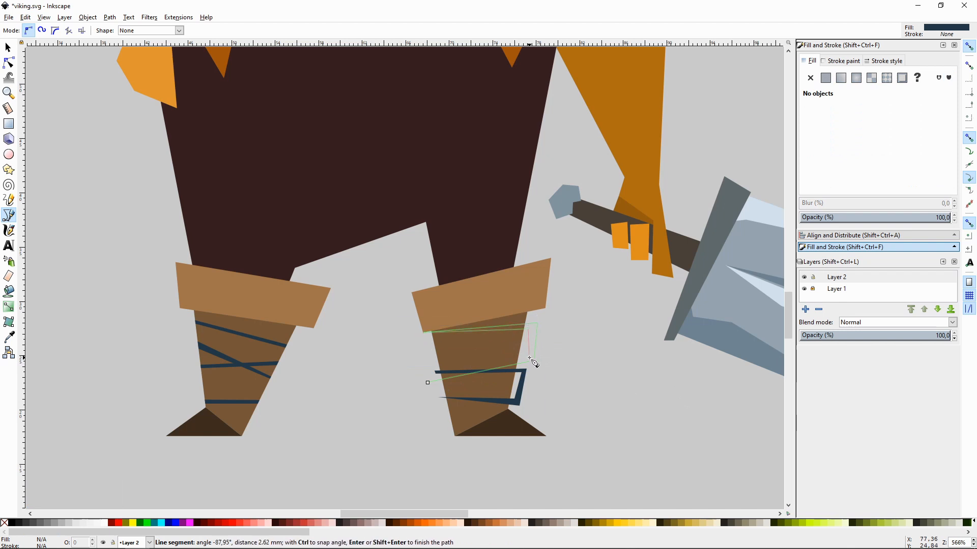
{"action": "left_click", "coordinate": [428, 384]}
- Trim the two new straps to their boot by intersecting each with a duplicate of the boot shape
{"action": "key", "text": "F1"}
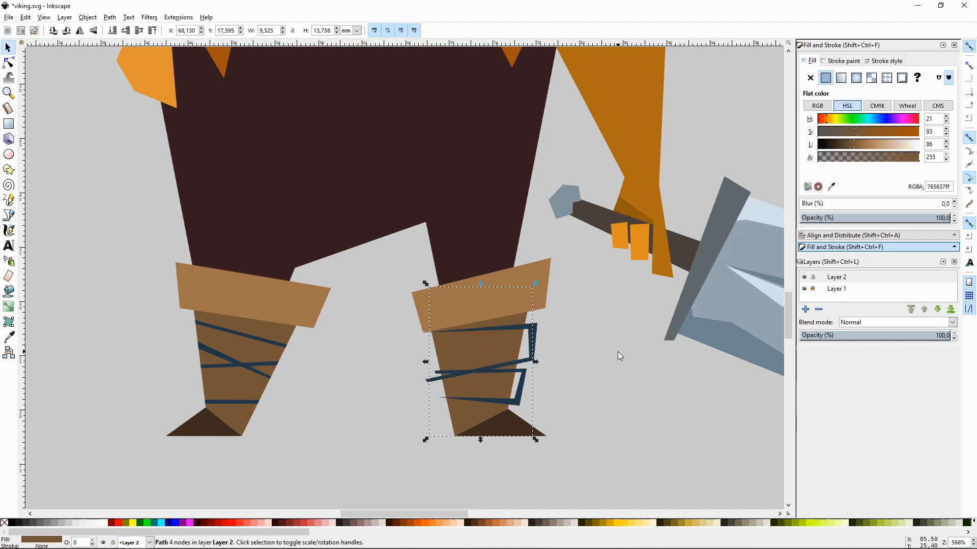
{"action": "key", "text": "ctrl"}
{"action": "key", "text": "ctrl+d"}
{"action": "left_click", "coordinate": [534, 331], "text": "shift"}
{"action": "key", "text": "ctrl+*"}
{"action": "left_click", "coordinate": [496, 340]}
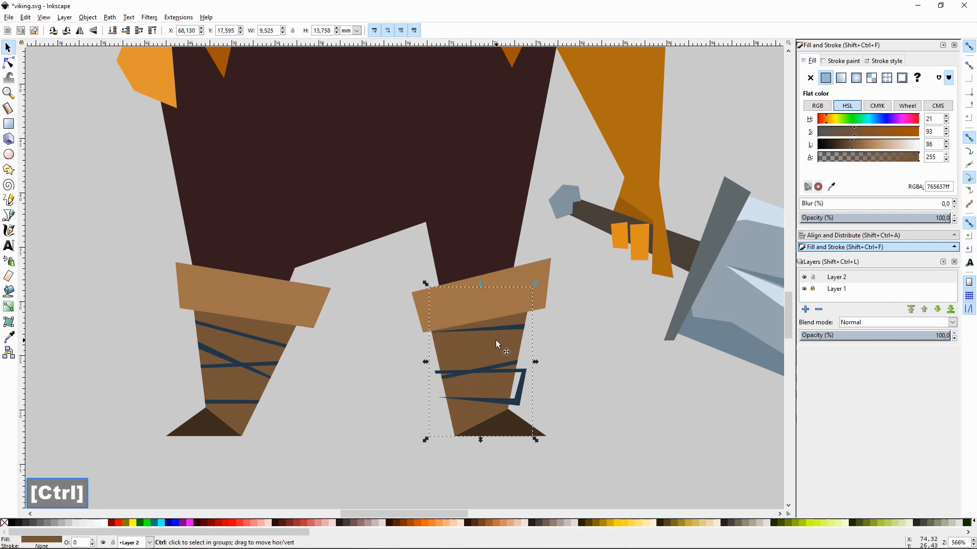
{"action": "key", "text": "ctrl+d"}
{"action": "left_click", "coordinate": [522, 385], "text": "shift"}
{"action": "key", "text": "ctrl+*"}
{"action": "left_click", "coordinate": [582, 377]}
{"action": "key", "text": "minus"}
{"action": "key", "text": "minus"}
{"action": "key", "text": "plus"}
{"action": "key", "text": "plus"}
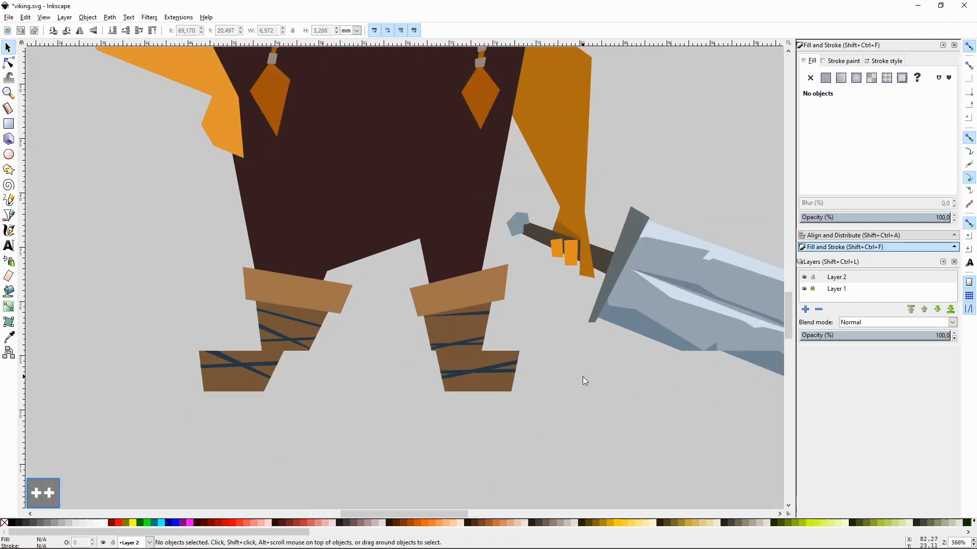
- Select the straps on both boots by their matching fill colour and darken them to almost black
{"action": "right_click", "coordinate": [467, 376]}
{"action": "mouse_move", "coordinate": [570, 290]}
{"action": "left_click", "coordinate": [641, 303]}
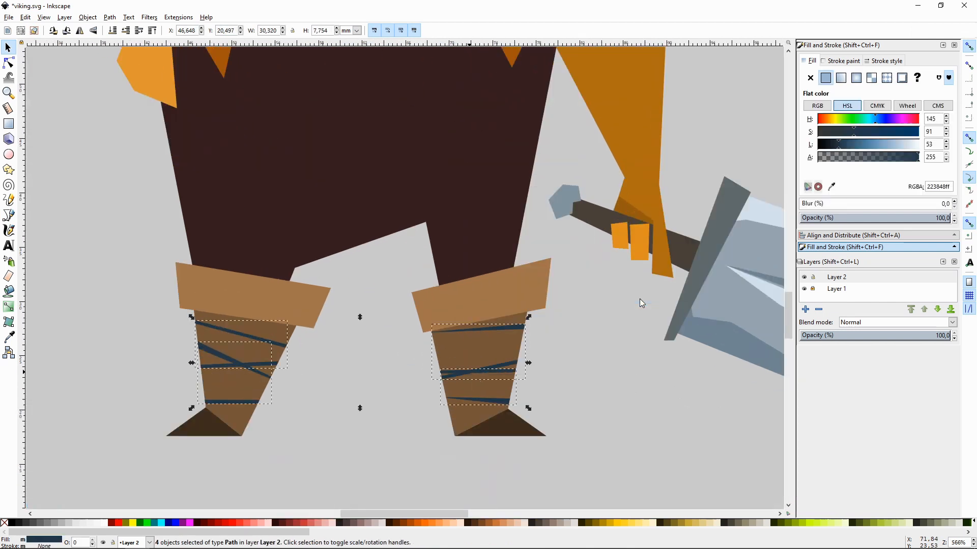
{"action": "left_click_drag", "start_coordinate": [831, 146], "coordinate": [820, 145]}
{"action": "left_click", "coordinate": [598, 373]}
- Darken the fill of the sword's crossguard and its grip
{"action": "key", "text": "minus"}
{"action": "key", "text": "minus"}
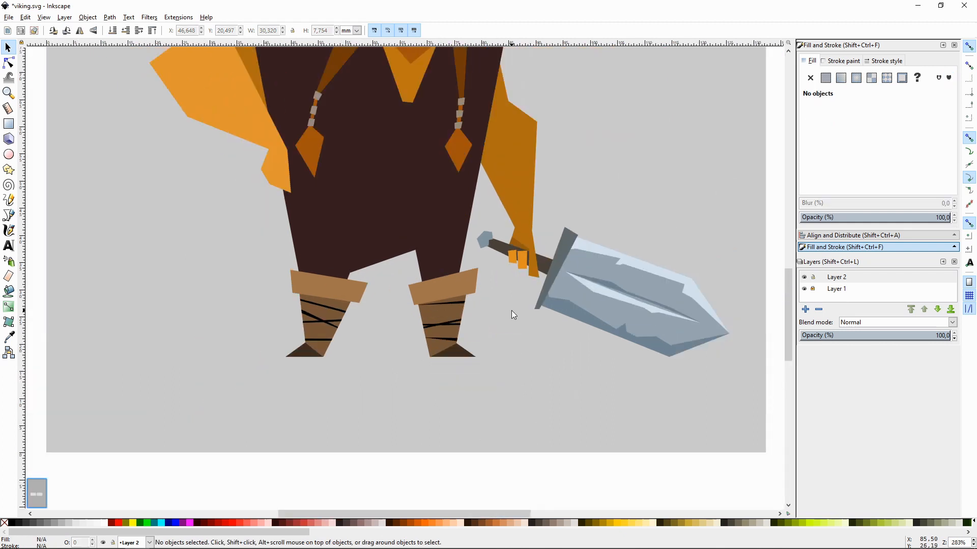
{"action": "key", "text": "space"}
{"action": "key", "text": "minus"}
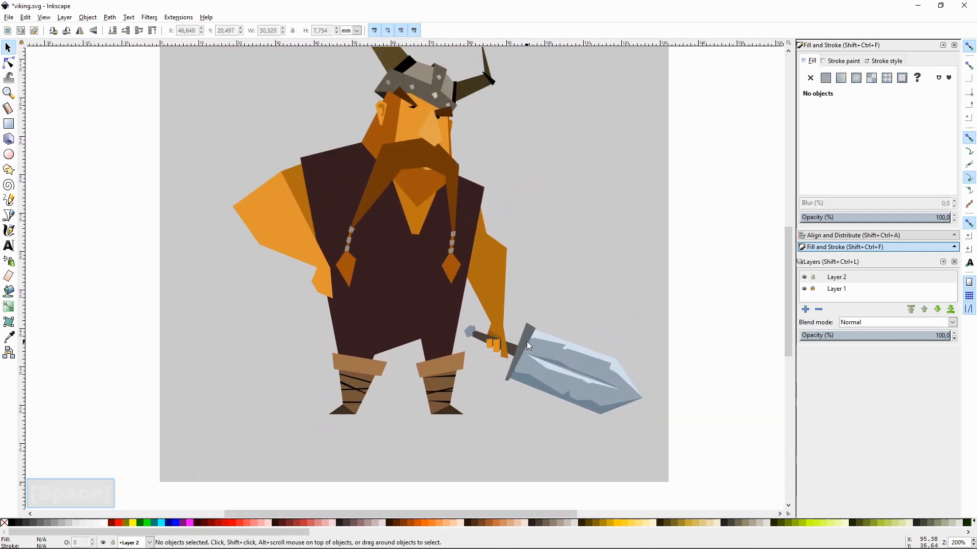
{"action": "left_click", "coordinate": [526, 341]}
{"action": "mouse_move", "coordinate": [858, 145]}
{"action": "left_mouse_down"}
{"action": "mouse_move", "coordinate": [829, 147]}
{"action": "mouse_move", "coordinate": [858, 147]}
{"action": "left_mouse_up"}
{"action": "left_click", "coordinate": [481, 335]}
{"action": "left_click", "coordinate": [694, 239]}
- Darken the shadow along the blade's lower edge
{"action": "left_click", "coordinate": [566, 365]}
{"action": "left_click", "coordinate": [572, 403], "text": "shift"}
{"action": "left_click", "coordinate": [642, 297]}
- Draw one large closed shape over the moustache, with notches cutting across both braids and the middle to form alternating bands
{"action": "key", "text": "space"}
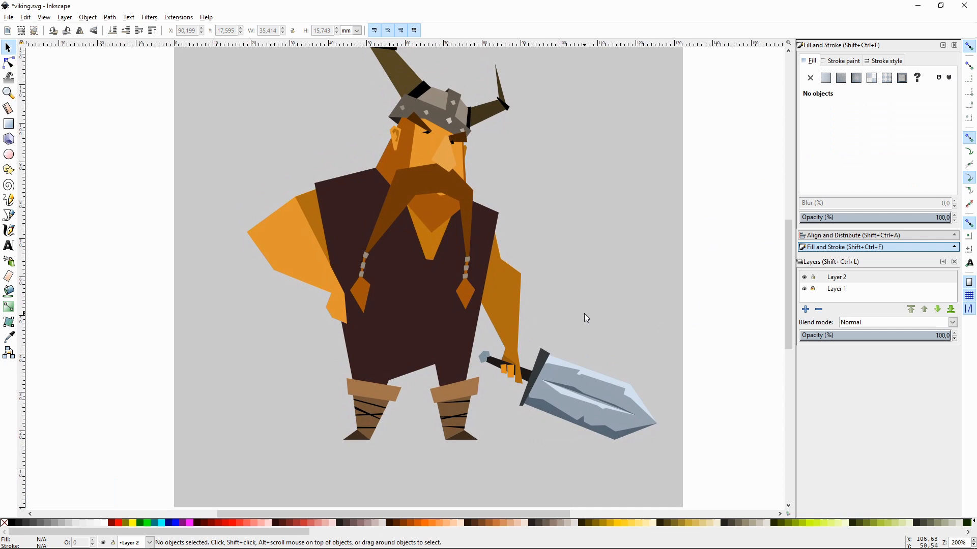
{"action": "key", "text": "plus"}
{"action": "left_click", "coordinate": [475, 231]}
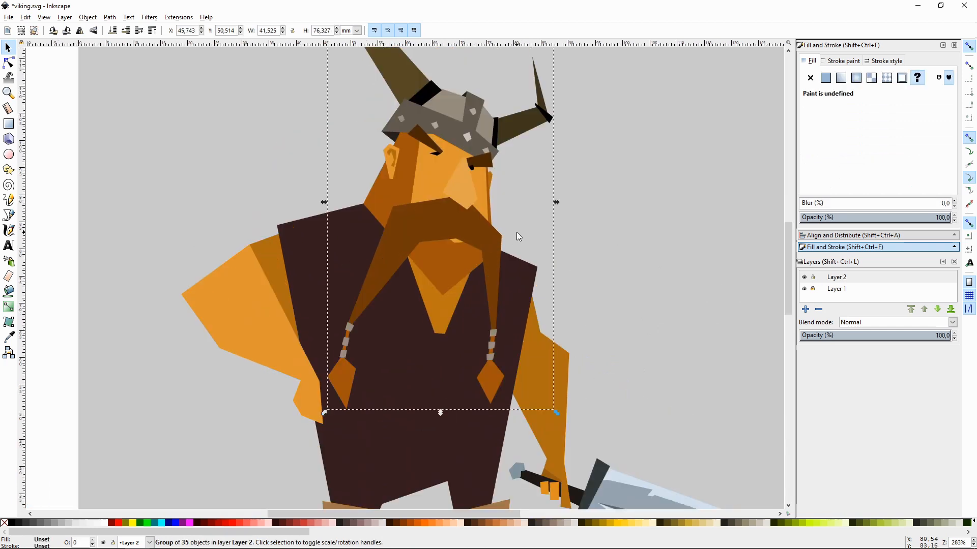
{"action": "key", "text": "Escape"}
{"action": "key", "text": "plus"}
{"action": "key", "text": "shift+F6"}
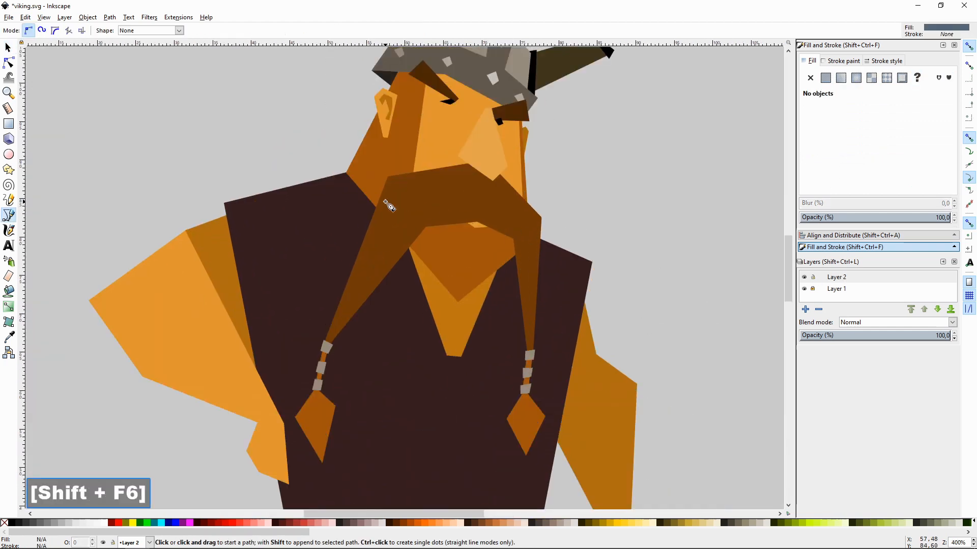
{"action": "left_click", "coordinate": [317, 282]}
{"action": "left_click", "coordinate": [375, 316]}
{"action": "left_click", "coordinate": [391, 289]}
{"action": "left_click", "coordinate": [348, 261]}
{"action": "left_click", "coordinate": [372, 210]}
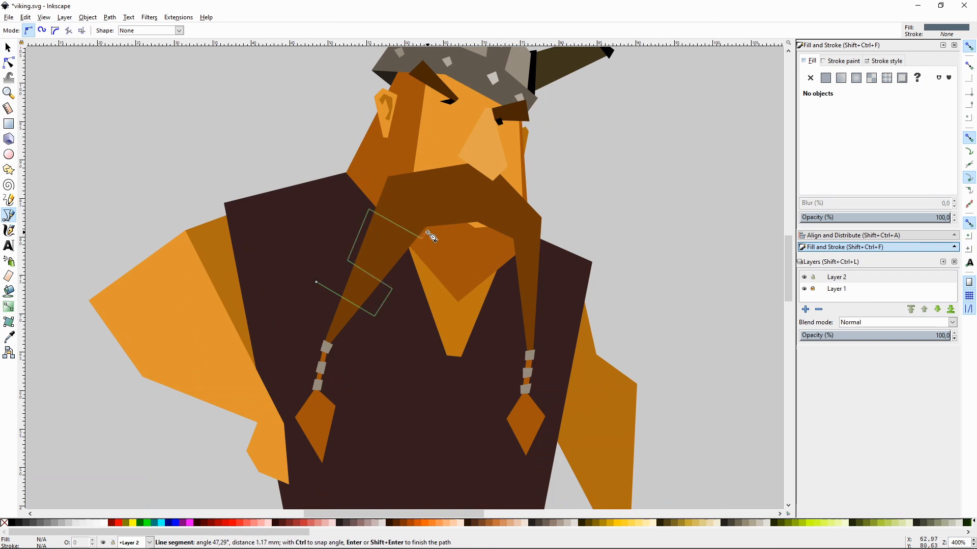
{"action": "left_click", "coordinate": [424, 236]}
{"action": "left_click", "coordinate": [403, 167]}
{"action": "left_click", "coordinate": [447, 152]}
{"action": "left_click", "coordinate": [448, 230]}
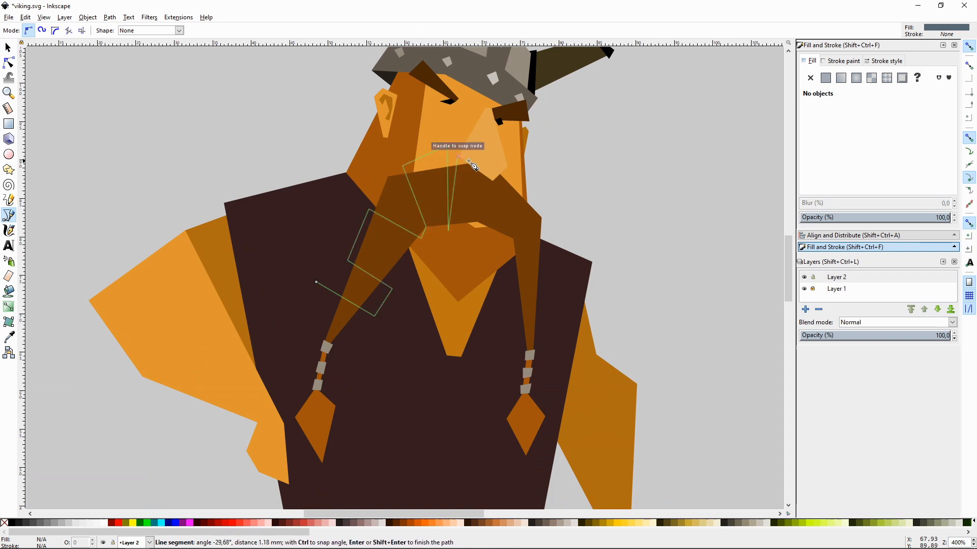
{"action": "left_click", "coordinate": [458, 158]}
{"action": "left_click", "coordinate": [521, 172]}
{"action": "left_click", "coordinate": [493, 233]}
{"action": "left_click", "coordinate": [527, 192]}
{"action": "left_click", "coordinate": [552, 219]}
{"action": "left_click", "coordinate": [508, 244]}
{"action": "left_click", "coordinate": [511, 268]}
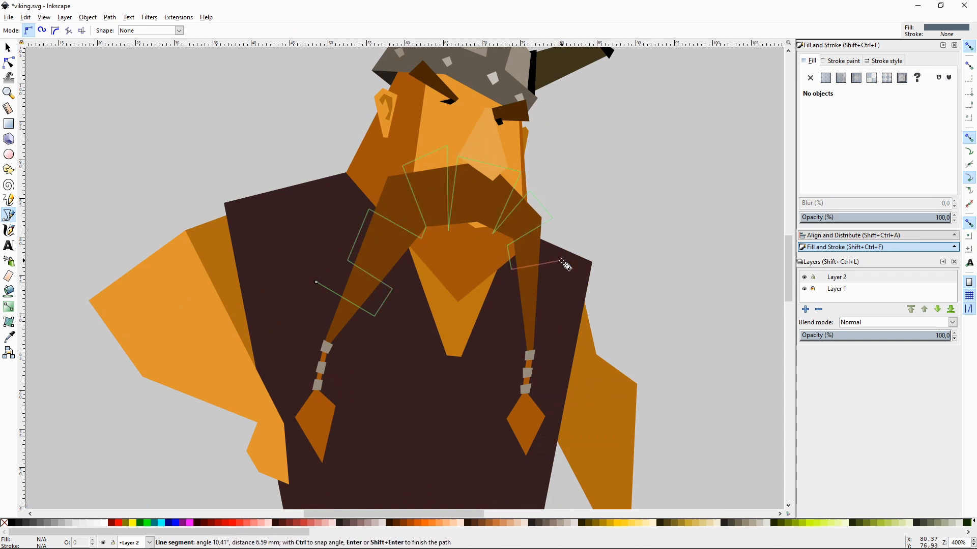
{"action": "left_click", "coordinate": [561, 261]}
{"action": "left_click", "coordinate": [556, 288]}
{"action": "left_click", "coordinate": [509, 293]}
{"action": "left_click", "coordinate": [510, 323]}
{"action": "left_click", "coordinate": [568, 321]}
{"action": "left_click", "coordinate": [597, 204]}
{"action": "left_click", "coordinate": [498, 121]}
{"action": "left_click", "coordinate": [354, 139]}
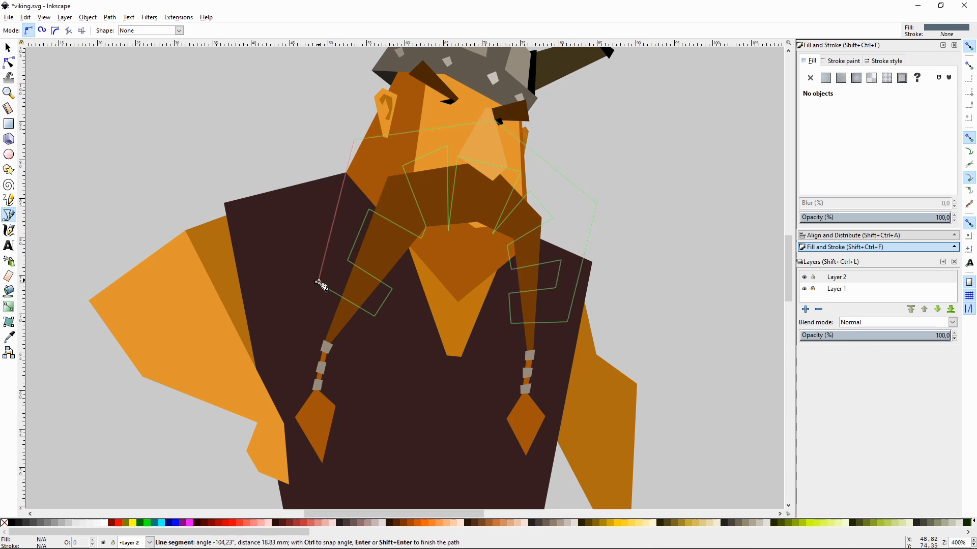
{"action": "left_click", "coordinate": [319, 283]}
- Intersect the banded shape with a duplicate of the moustache and lighten the resulting bands to a lightness of 71
{"action": "key", "text": "F1"}
{"action": "left_click", "coordinate": [386, 252], "text": "ctrl"}
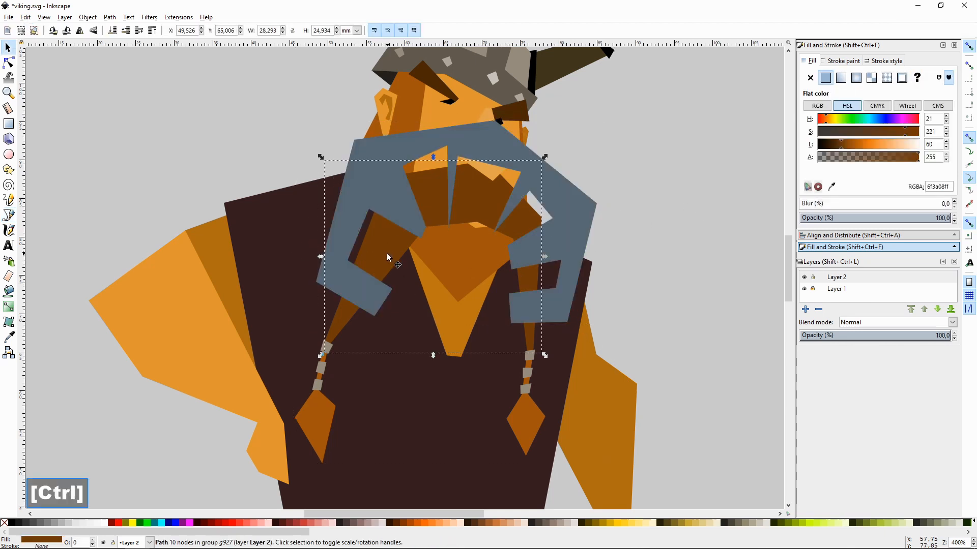
{"action": "key", "text": "ctrl+d"}
{"action": "left_click", "coordinate": [573, 218], "text": "shift"}
{"action": "key", "text": "ctrl+asterisk"}
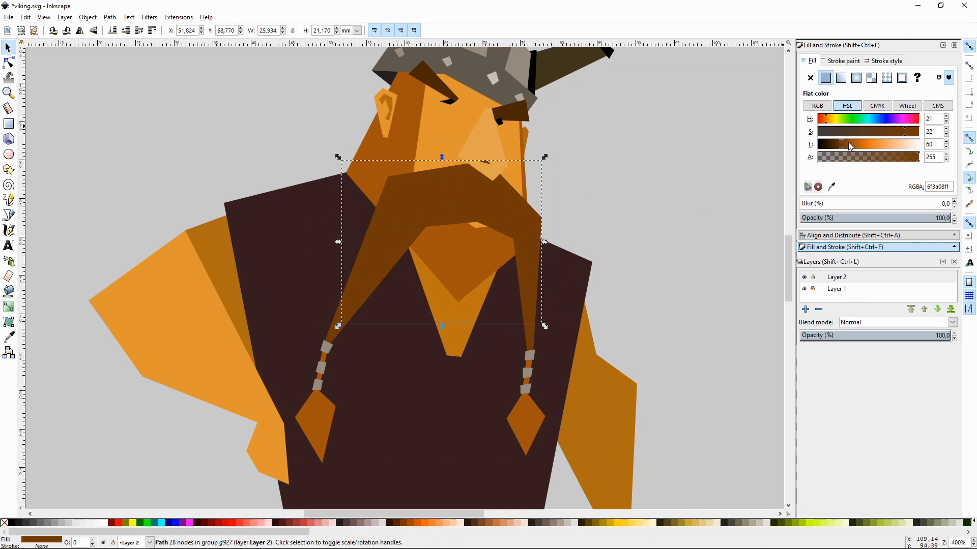
{"action": "left_click_drag", "start_coordinate": [850, 148], "coordinate": [845, 144]}
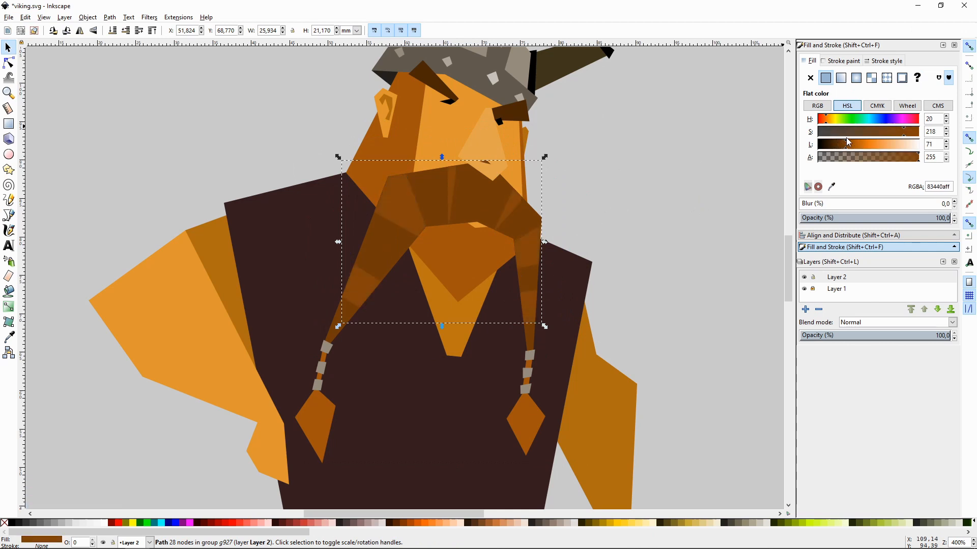
{"action": "left_click", "coordinate": [648, 201]}
- Raise the nose above the moustache and its lighter bands
{"action": "key", "text": "minus"}
{"action": "key", "text": "minus"}
{"action": "key", "text": "space"}
{"action": "key", "text": "plus"}
{"action": "key", "text": "plus"}
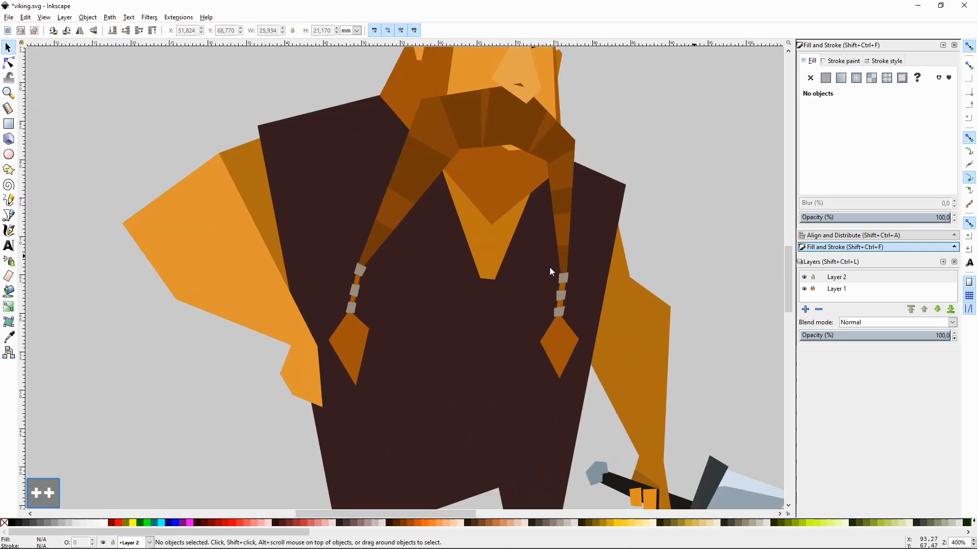
{"action": "scroll", "coordinate": [550, 267], "scroll_direction": "up", "scroll_amount": 5}
{"action": "left_click", "coordinate": [541, 198], "text": "ctrl"}
{"action": "key", "text": "Page_Up"}
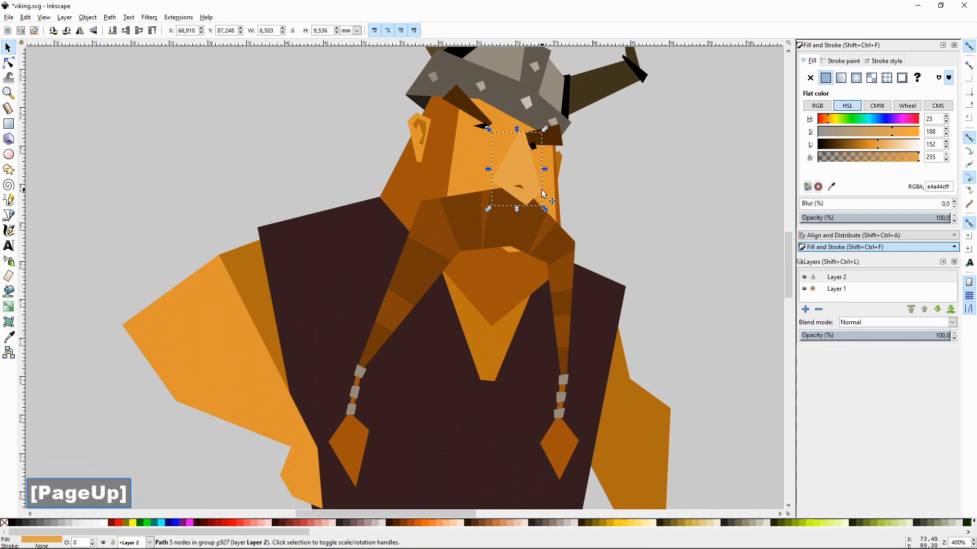
{"action": "left_click", "coordinate": [628, 209]}
- Move the lower corner node of the fist resting on the hip slightly up to shorten the hand
{"action": "key", "text": "minus"}
{"action": "key", "text": "minus"}
{"action": "key", "text": "space"}
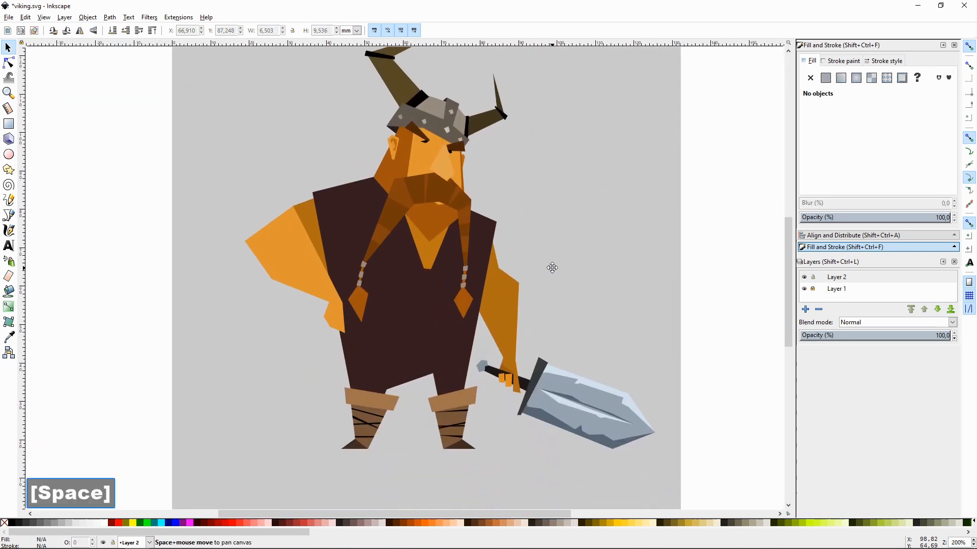
{"action": "key", "text": "n"}
{"action": "left_click", "coordinate": [331, 305]}
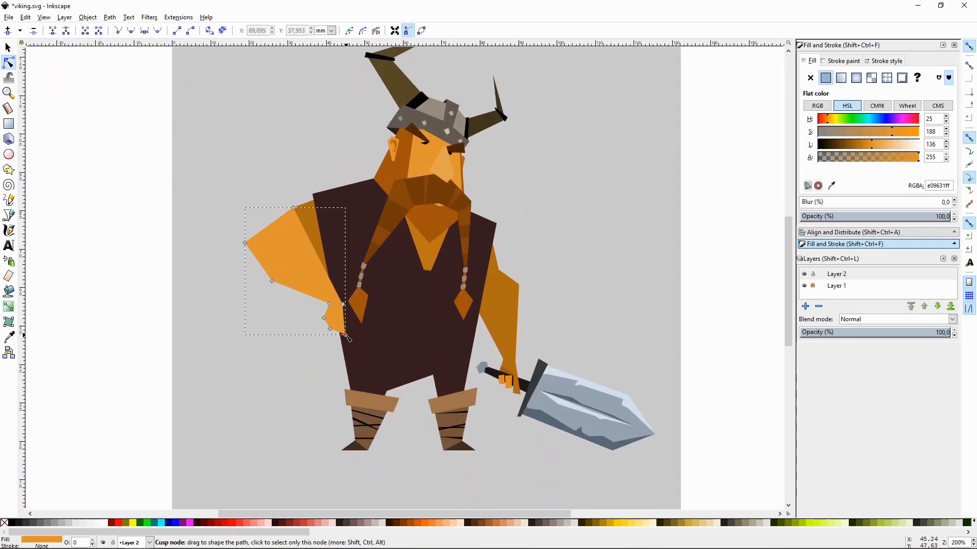
{"action": "left_click_drag", "start_coordinate": [346, 320], "coordinate": [344, 328]}
{"action": "key", "text": "F1"}
{"action": "left_click", "coordinate": [575, 249]}
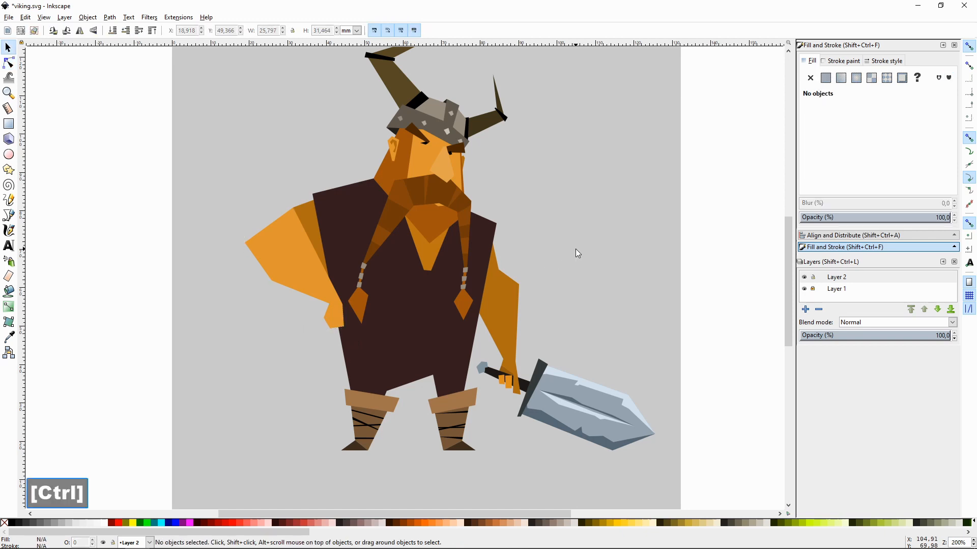
{"action": "key", "text": "plus"}
{"action": "key", "text": "plus"}
{"action": "key", "text": "space"}
{"action": "key", "text": "shift+F6"}
{"action": "left_click", "coordinate": [325, 343]}
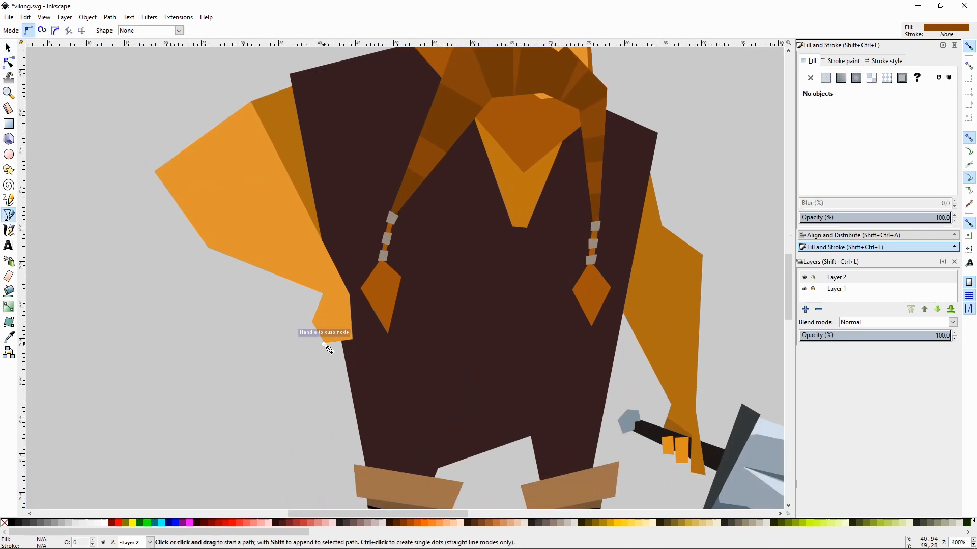
{"action": "key", "text": "Delete"}
{"action": "key", "text": "F1"}
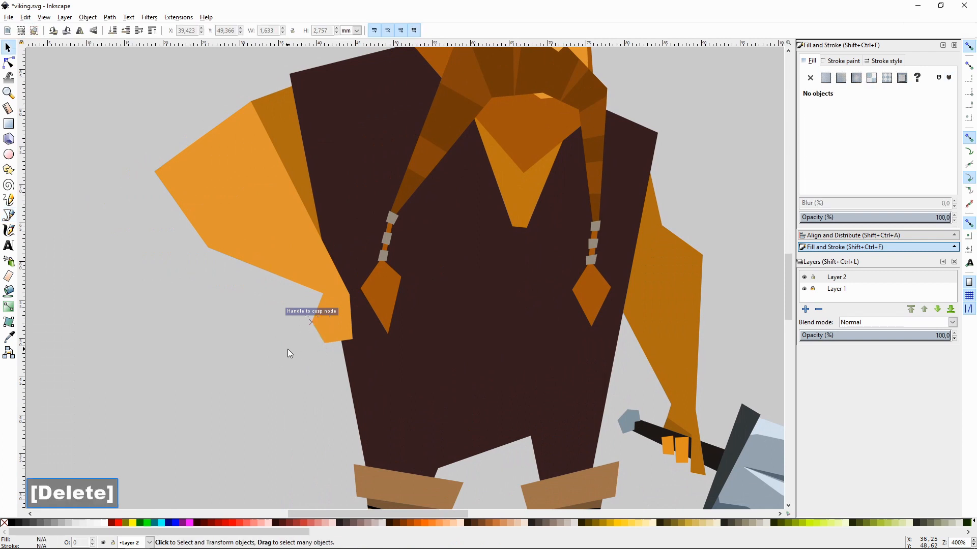
- Draw a small four-sided finger on the outer side of the fist resting on the hip
{"action": "key", "text": "shift+F6"}
{"action": "left_click", "coordinate": [325, 340]}
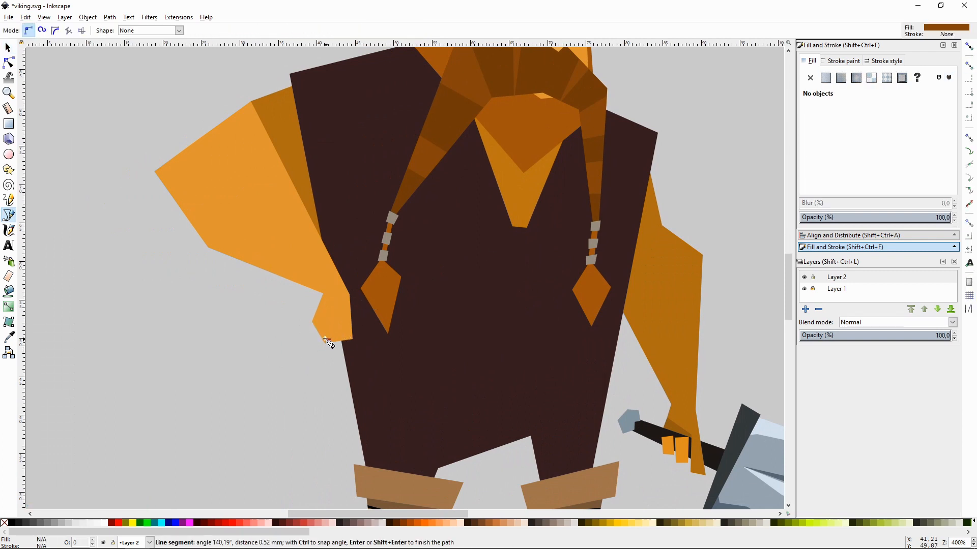
{"action": "left_click", "coordinate": [305, 309]}
{"action": "left_click", "coordinate": [323, 322]}
{"action": "left_click", "coordinate": [328, 341]}
{"action": "key", "text": "F1"}
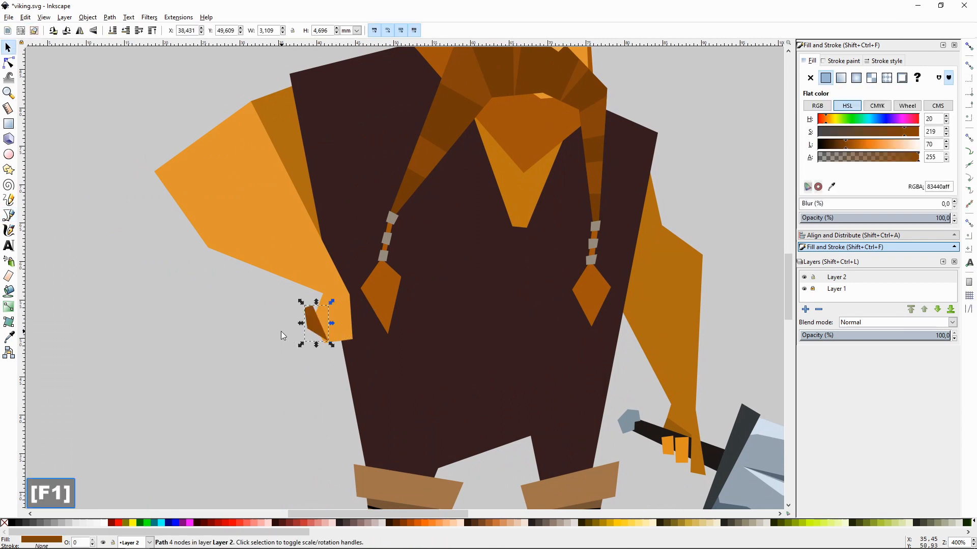
- Recolour the finger with the darker orange sampled from the arm's shading and lower it behind the fist
{"action": "key", "text": "F7"}
{"action": "key", "text": "F1"}
{"action": "key", "text": "Page_Down"}
{"action": "left_click", "coordinate": [214, 347]}
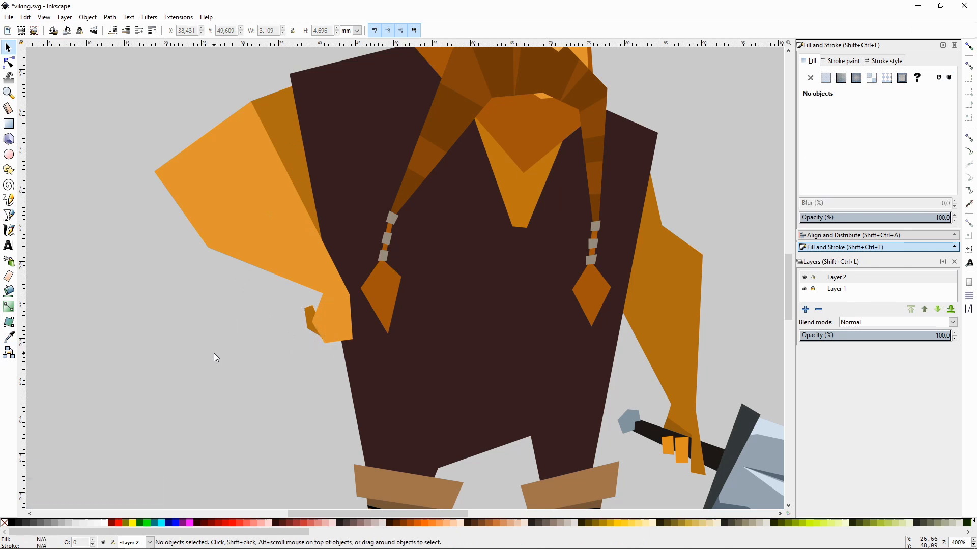
{"action": "key", "text": "5"}
{"action": "key", "text": "space"}
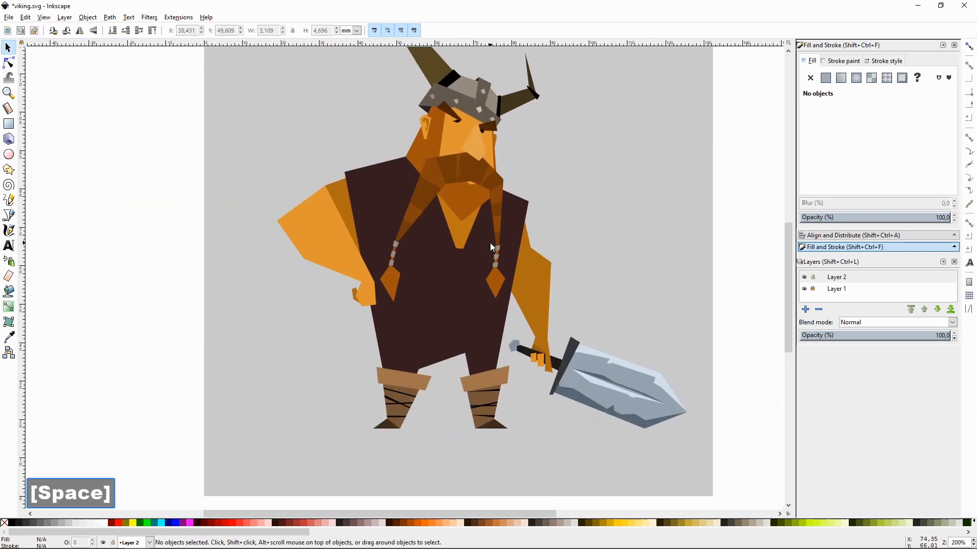
- Draw a closed six-node belt across the viking's waist, about 38 mm wide and 9 mm high
{"action": "key", "text": "shift+F6"}
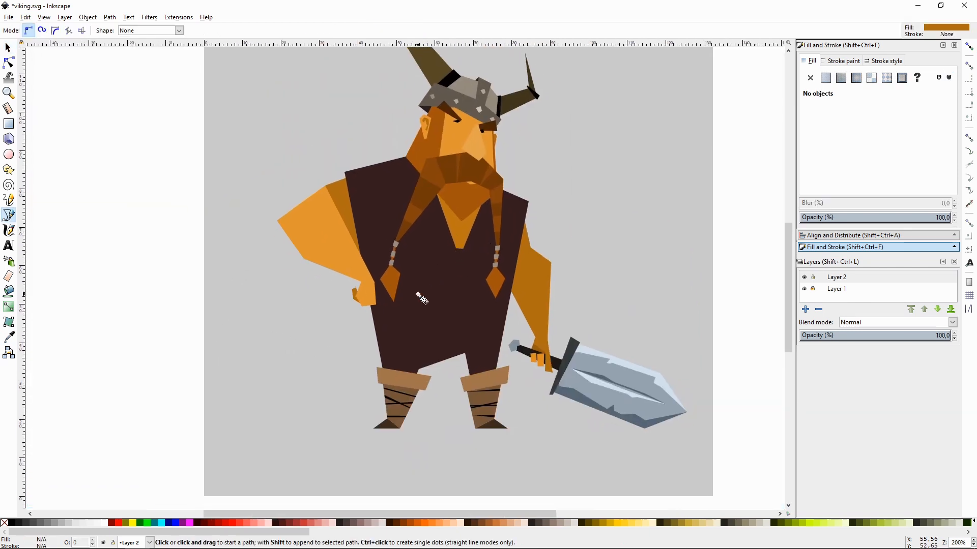
{"action": "left_click", "coordinate": [370, 318]}
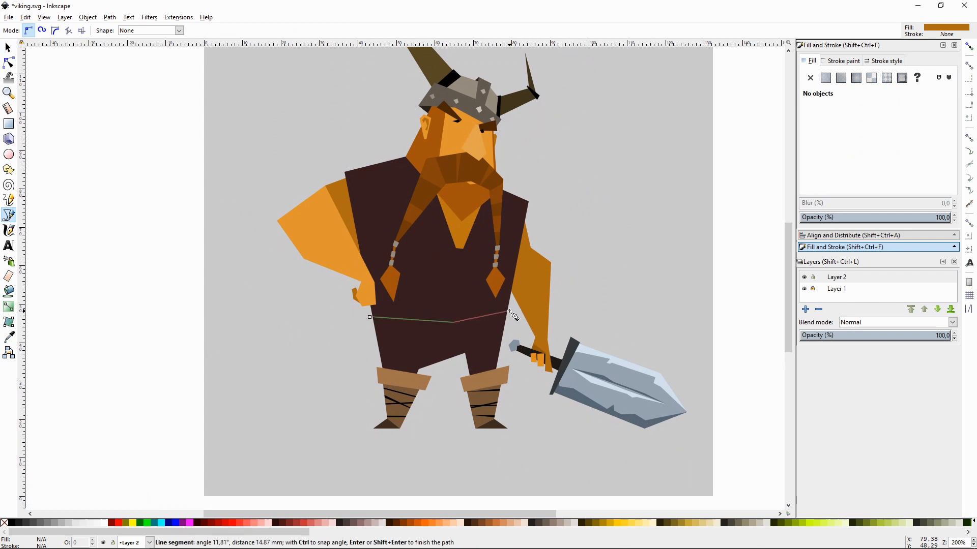
{"action": "left_click", "coordinate": [514, 290]}
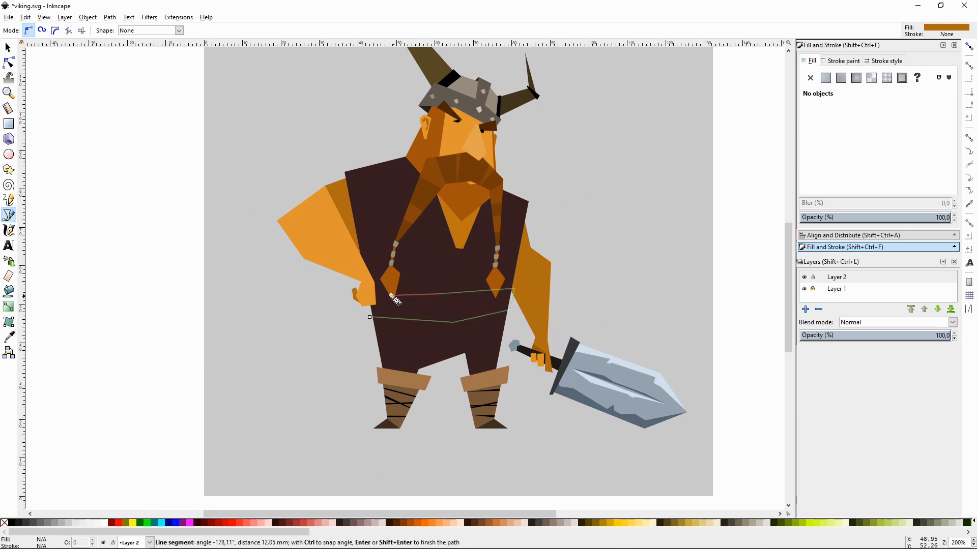
{"action": "left_click", "coordinate": [370, 317]}
{"action": "key", "text": "F1"}
- Recolour the belt with the tunic's dark brown lightened to lightness 74, and lower it behind the braid tips
{"action": "key", "text": "F7"}
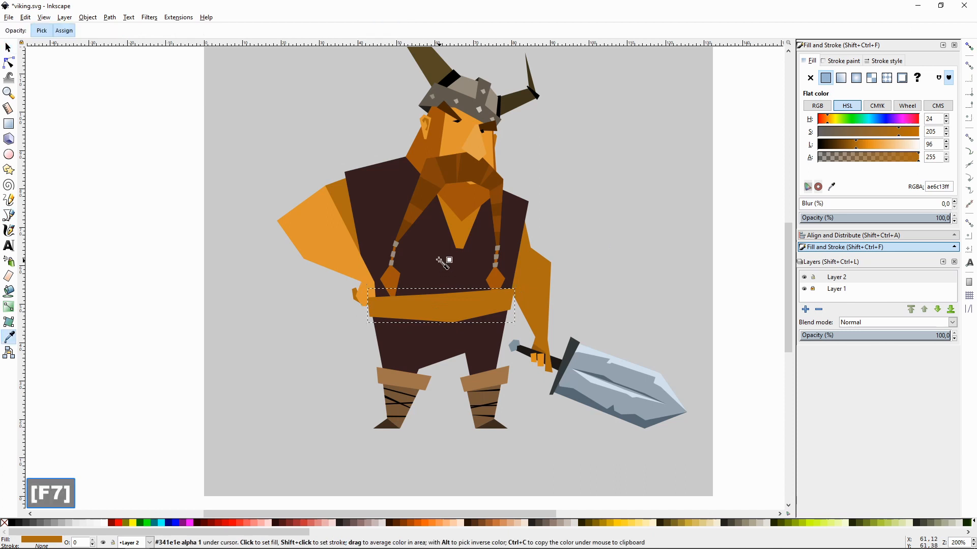
{"action": "left_click", "coordinate": [442, 258]}
{"action": "left_click_drag", "start_coordinate": [837, 150], "coordinate": [847, 147]}
{"action": "key", "text": "F1"}
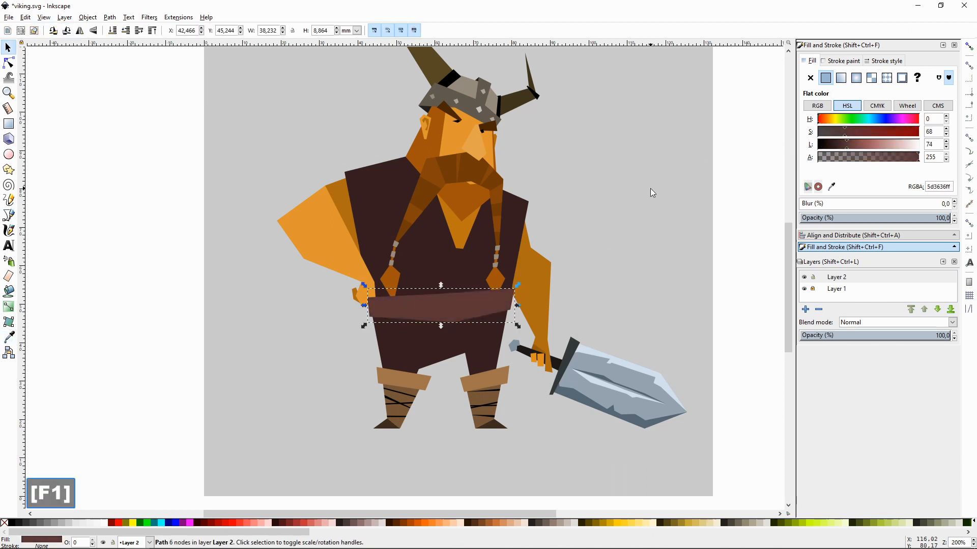
{"action": "key", "text": "Page_Down"}
{"action": "key", "text": "Page_Down"}
{"action": "key", "text": "Page_Up"}
{"action": "left_click", "coordinate": [606, 193]}
- Draw a six-sided buckle over the belt, extending slightly above and below it
{"action": "key", "text": "space"}
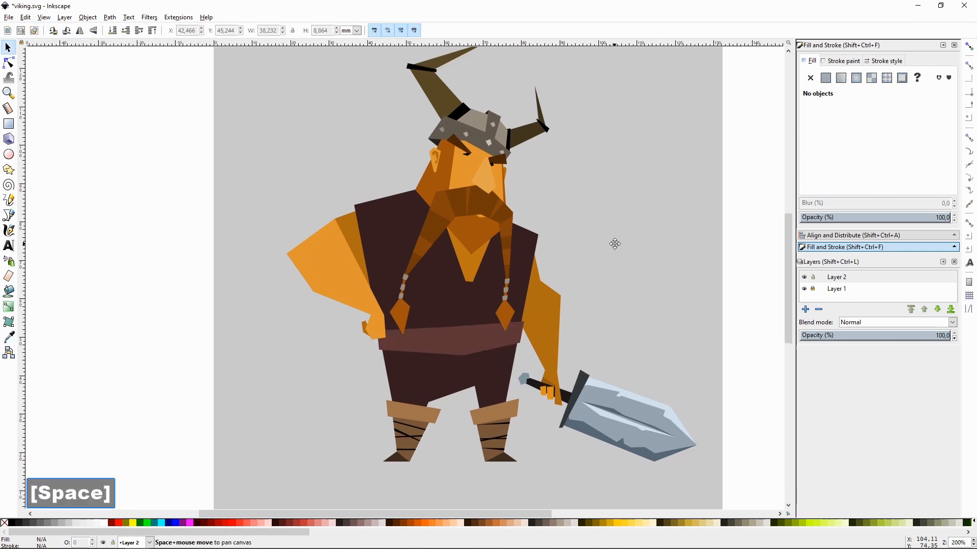
{"action": "key", "text": "plus"}
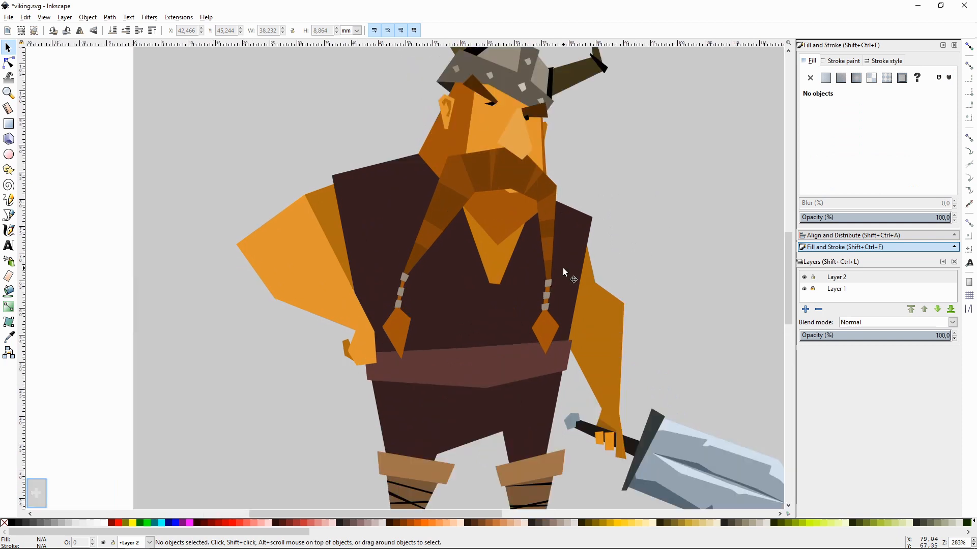
{"action": "key", "text": "shift+F6"}
{"action": "left_click", "coordinate": [460, 392]}
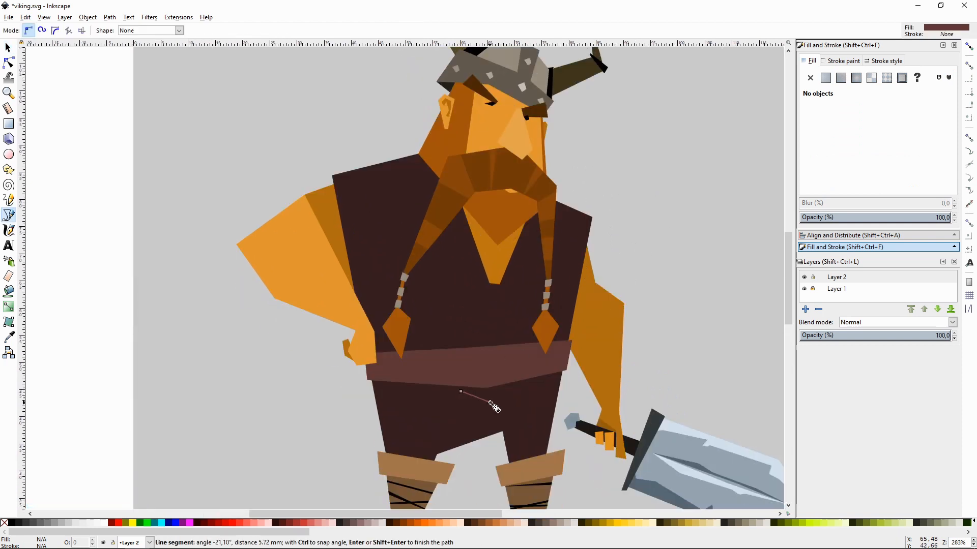
{"action": "left_click", "coordinate": [526, 342]}
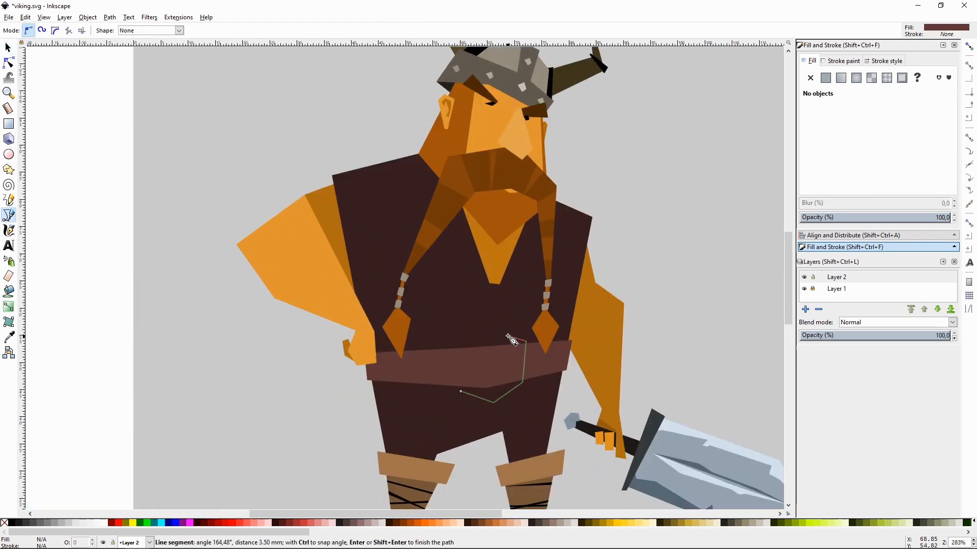
{"action": "left_click", "coordinate": [460, 336]}
{"action": "left_click", "coordinate": [460, 391]}
- Recolour the belt buckle with the dark grey sampled from the helmet
{"action": "key", "text": "F7"}
{"action": "left_click", "coordinate": [509, 84]}
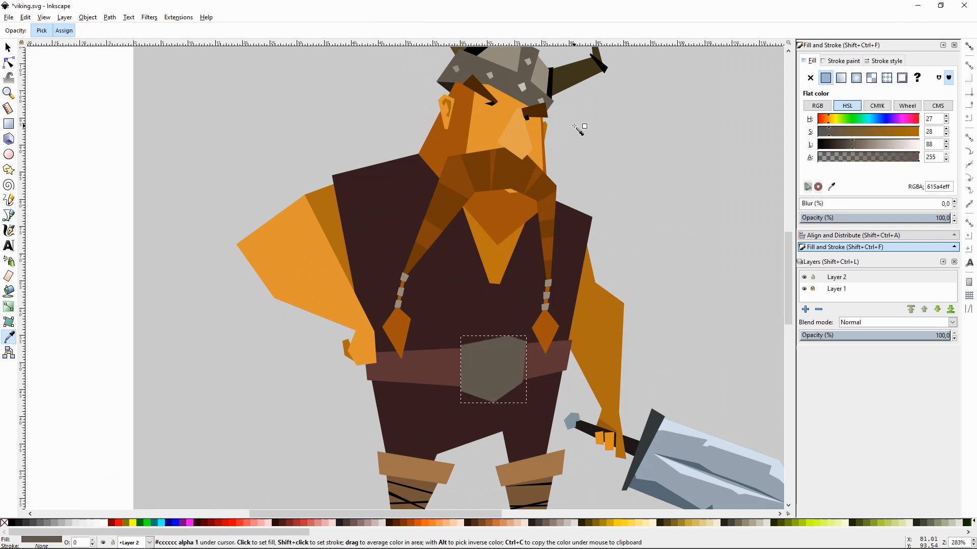
{"action": "left_click", "coordinate": [542, 77]}
{"action": "left_click", "coordinate": [534, 91]}
{"action": "key", "text": "Escape"}
{"action": "scroll", "coordinate": [660, 207], "scroll_direction": "down", "scroll_amount": 1}
- Draw a smaller facet about 7 mm wide and high inside the buckle and lighten its fill to lightness 118
{"action": "key", "text": "shift+F6"}
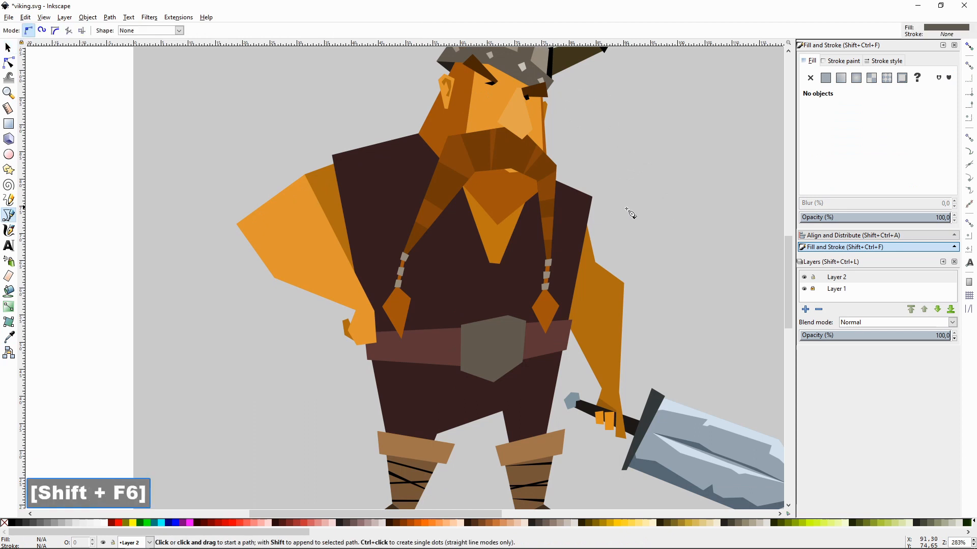
{"action": "left_click", "coordinate": [480, 338]}
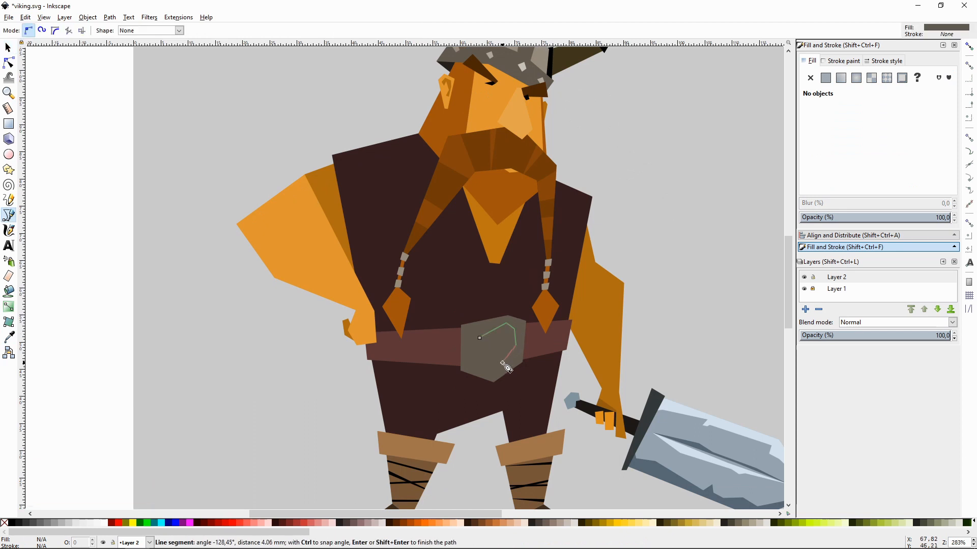
{"action": "left_click", "coordinate": [503, 362]}
{"action": "left_click", "coordinate": [484, 363]}
{"action": "left_click", "coordinate": [479, 338]}
{"action": "left_click", "coordinate": [864, 144]}
{"action": "key", "text": "F1"}
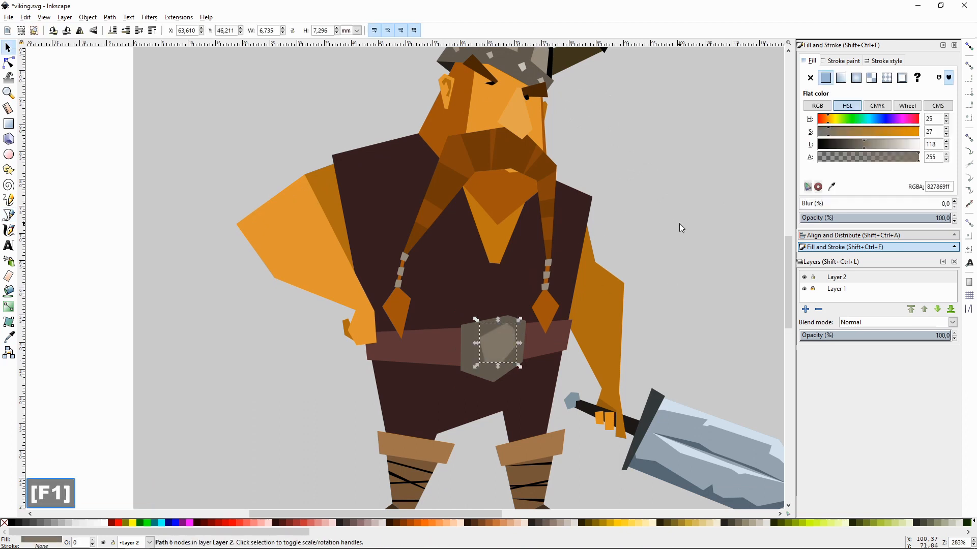
{"action": "left_click", "coordinate": [681, 228]}
{"action": "key", "text": "minus"}
{"action": "key", "text": "plus"}
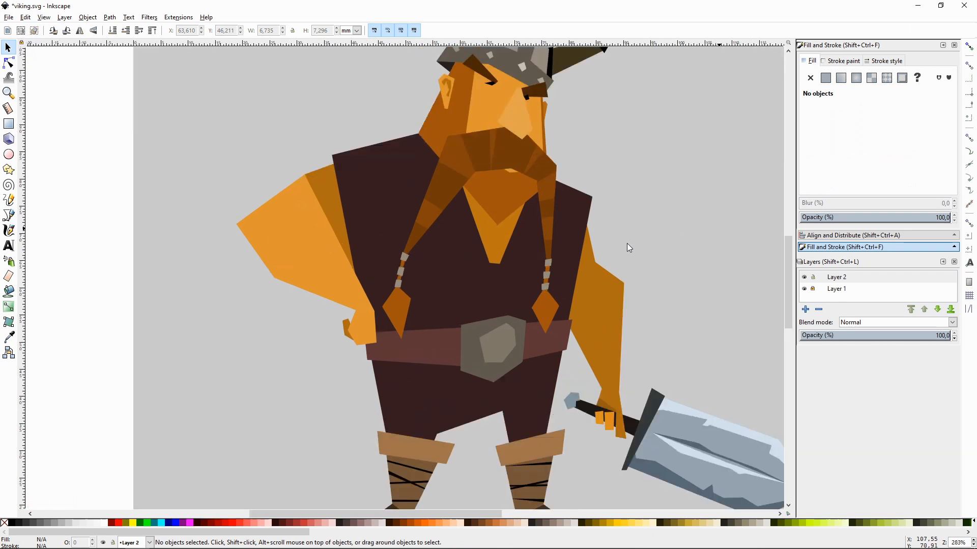
- Draw a pointed cape collar over both shoulders, about 59 mm wide and 27 mm high, and lower it behind the head and beard
{"action": "key", "text": "shift+F6"}
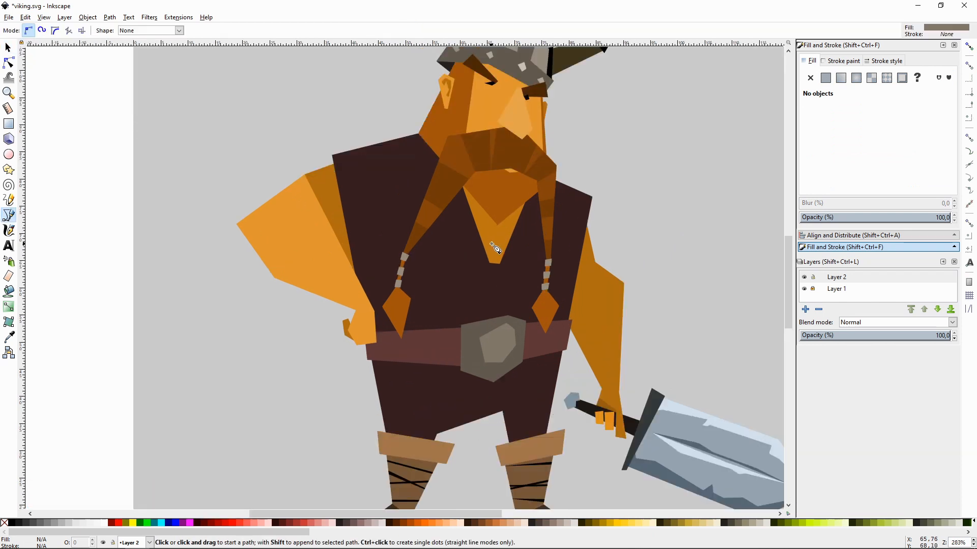
{"action": "left_click", "coordinate": [288, 159]}
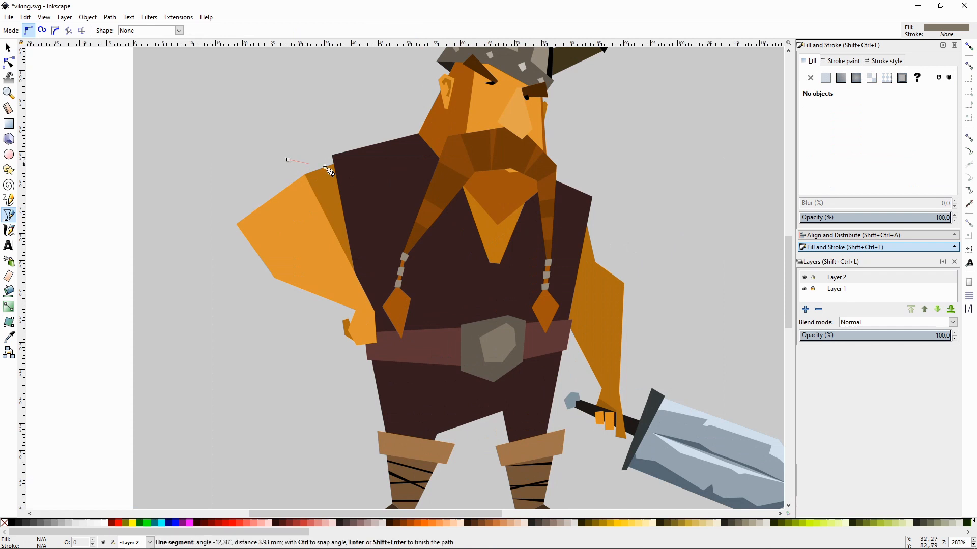
{"action": "left_click", "coordinate": [500, 272]}
{"action": "left_click", "coordinate": [535, 164]}
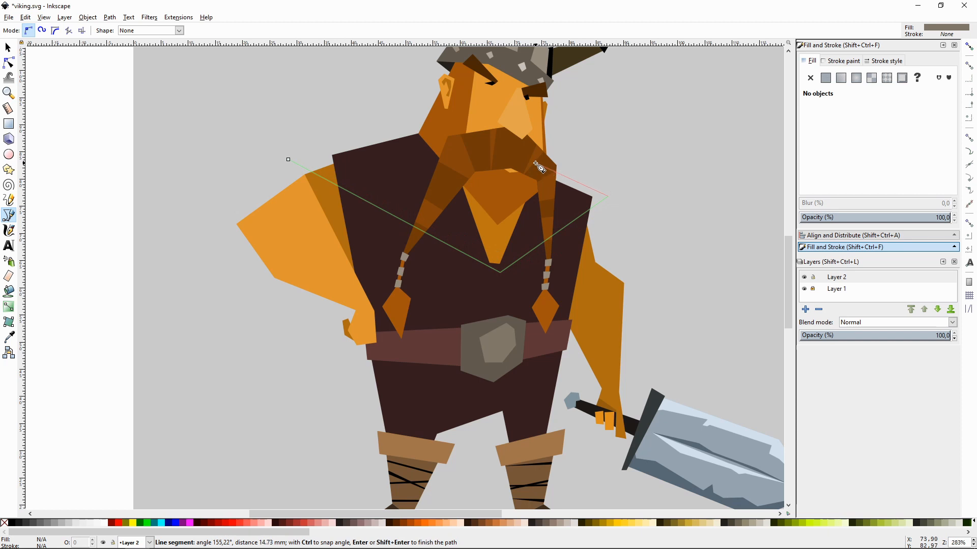
{"action": "left_click", "coordinate": [498, 259]}
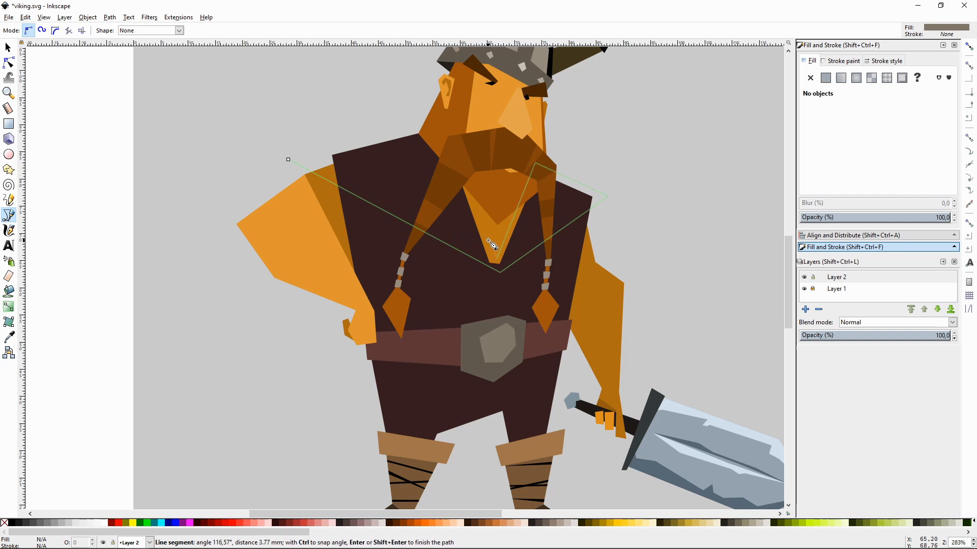
{"action": "left_click", "coordinate": [441, 126]}
{"action": "left_click", "coordinate": [288, 159]}
{"action": "key", "text": "F1"}
{"action": "key", "text": "Page_Down"}
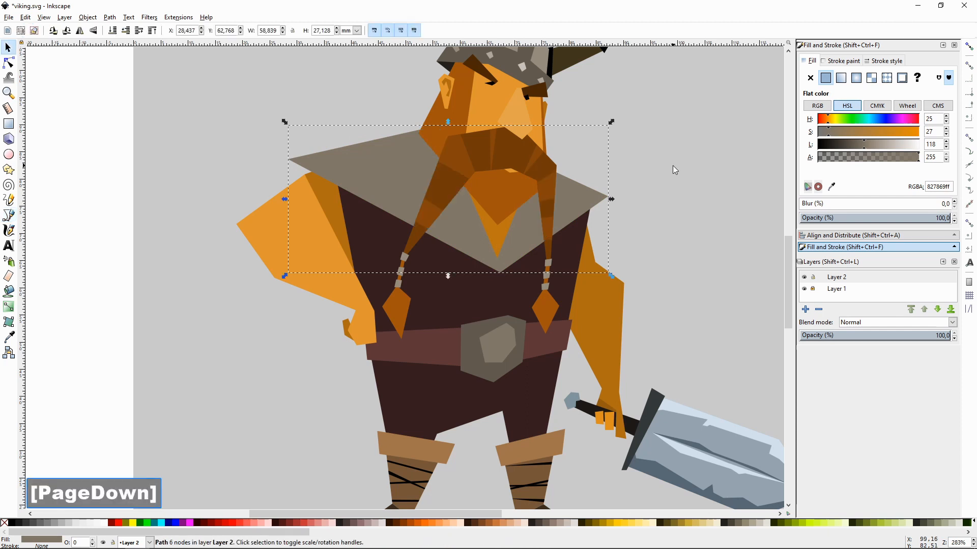
- Recolour the cape collar dark red with hue 0
{"action": "left_click", "coordinate": [856, 143]}
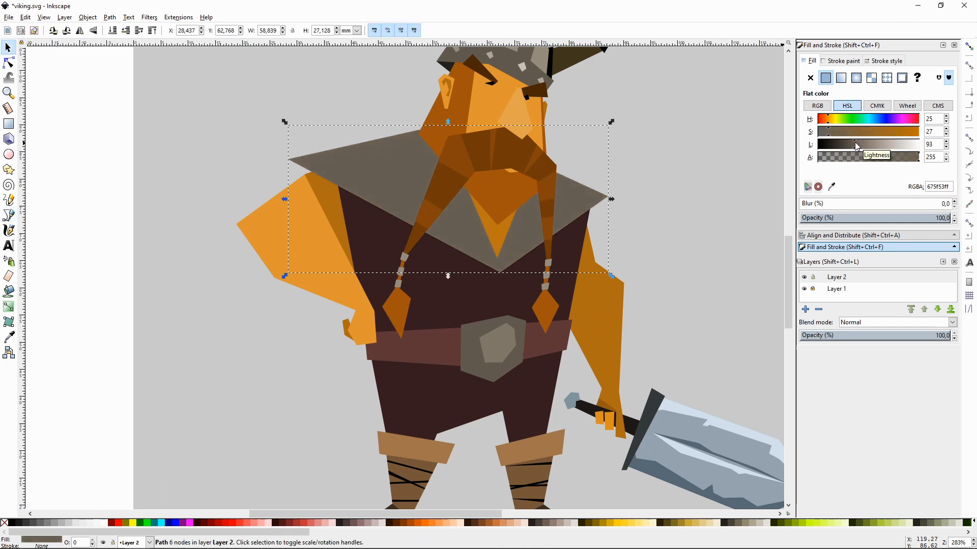
{"action": "left_click", "coordinate": [868, 132]}
{"action": "left_click", "coordinate": [911, 120]}
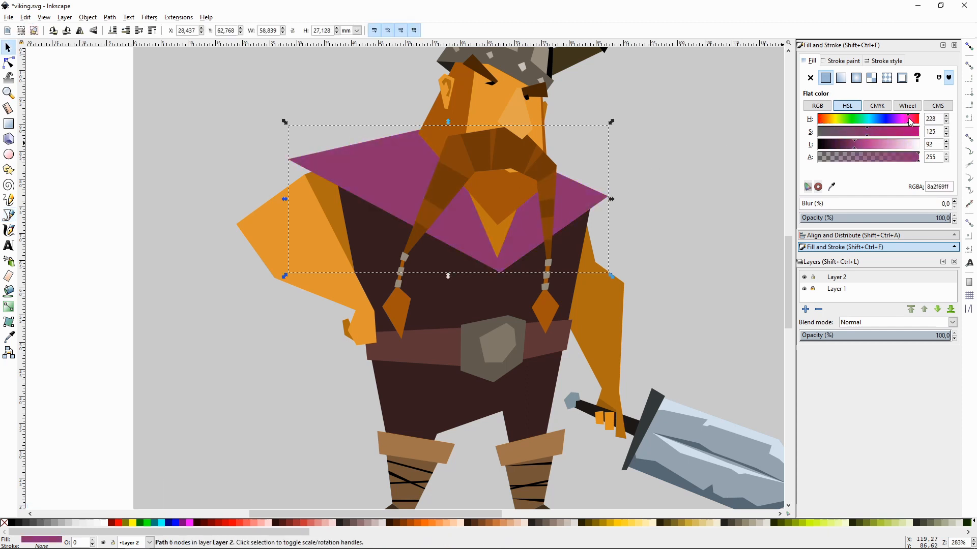
{"action": "left_click", "coordinate": [849, 147]}
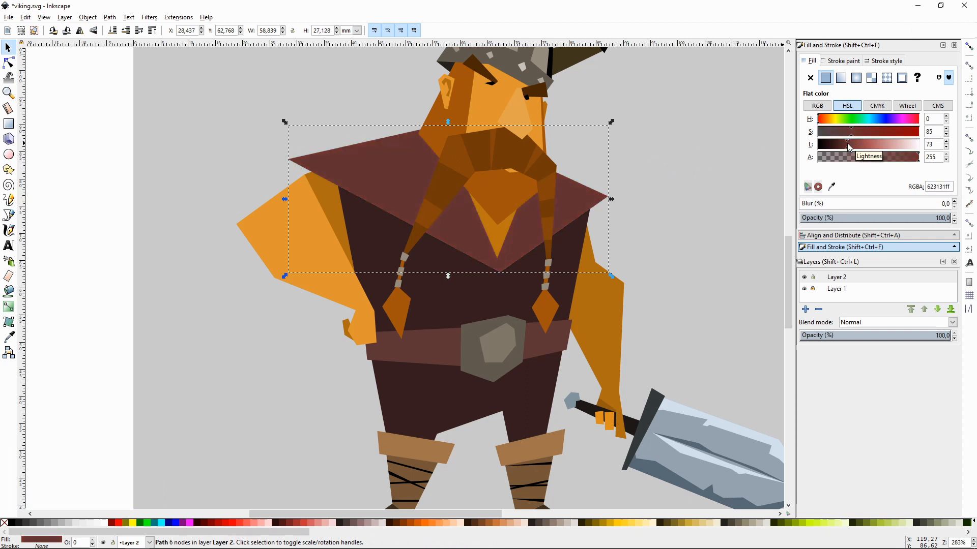
{"action": "scroll", "coordinate": [731, 196], "scroll_direction": "down", "scroll_amount": 1}
{"action": "scroll", "coordinate": [731, 197], "scroll_direction": "up", "scroll_amount": 1}
{"action": "key", "text": "minus"}
{"action": "left_click", "coordinate": [733, 200]}
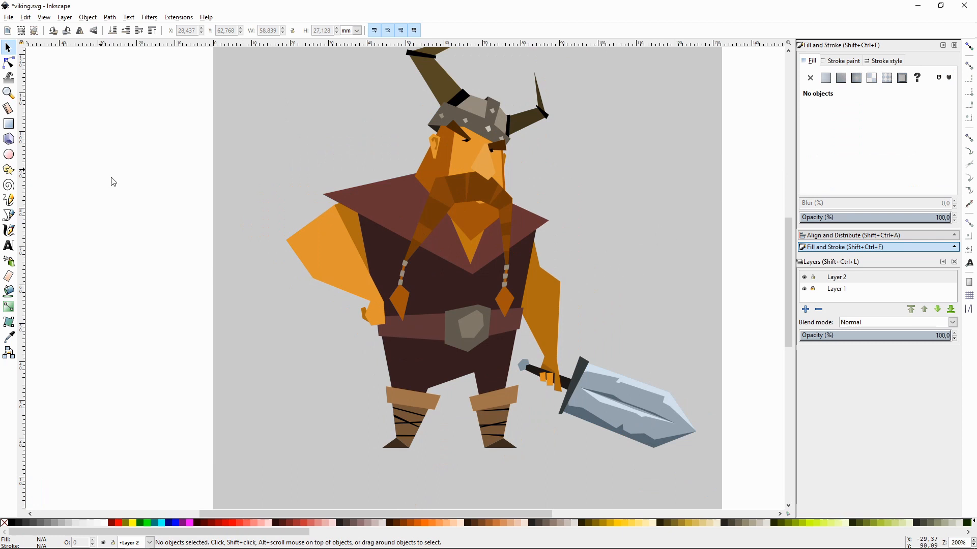
- Draw the hanging cape as a closed shape from both collar tips down to foot level, flaring outward on the bent-arm side
{"action": "key", "text": "shift+F6"}
{"action": "left_click", "coordinate": [550, 221]}
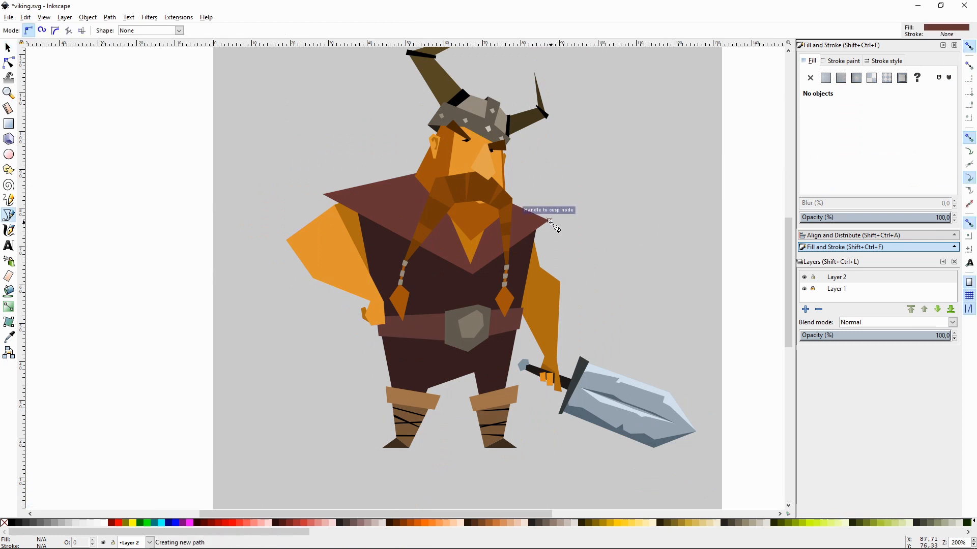
{"action": "left_click", "coordinate": [518, 448]}
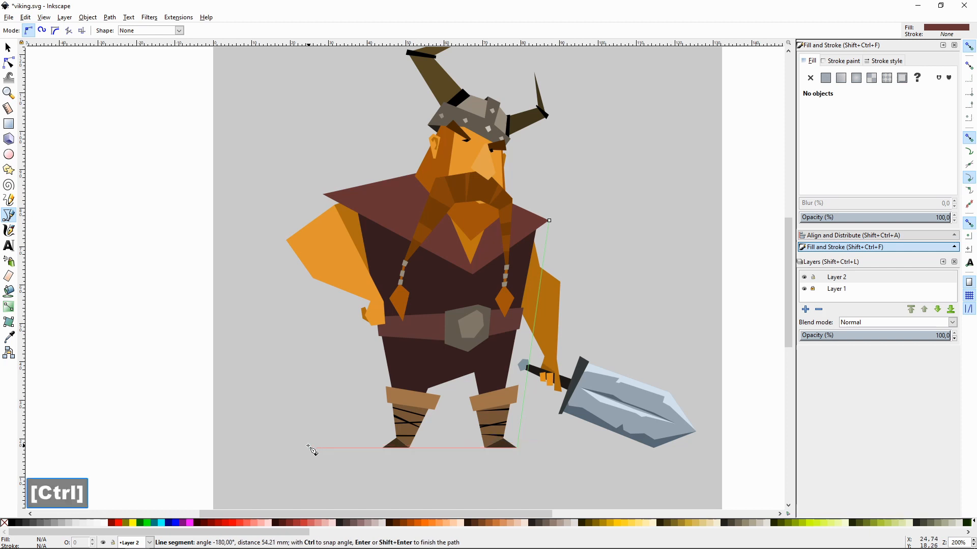
{"action": "left_click", "coordinate": [293, 448]}
{"action": "left_click", "coordinate": [320, 426]}
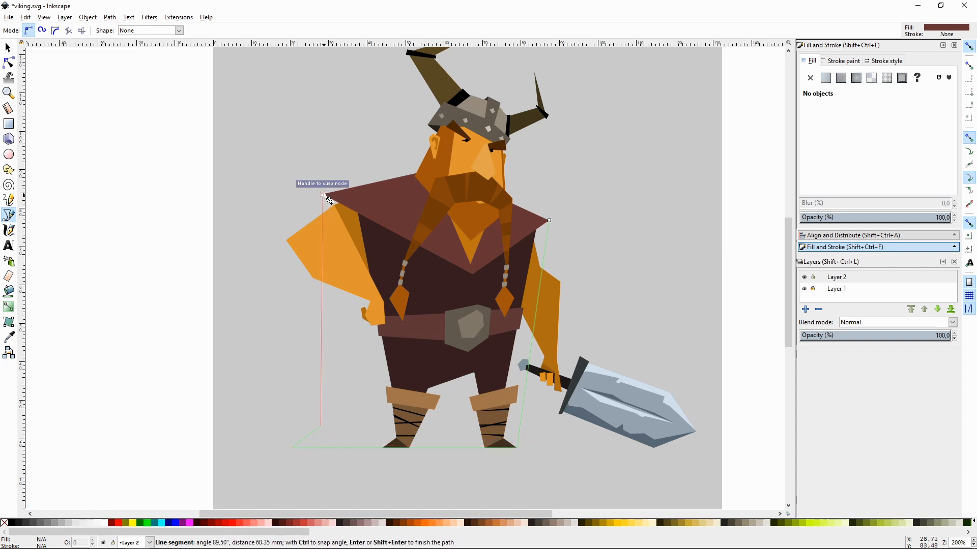
{"action": "left_click", "coordinate": [323, 195]}
{"action": "key", "text": "BackSpace"}
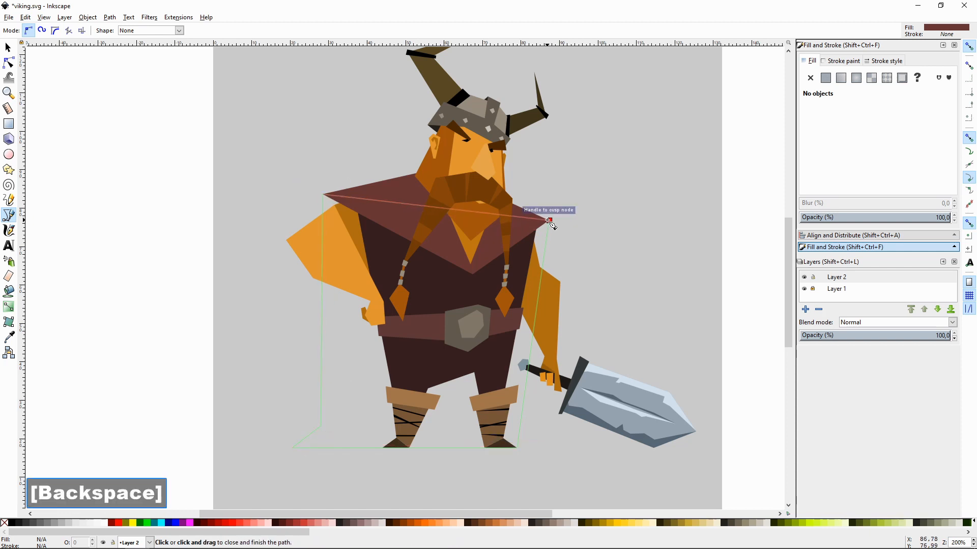
{"action": "left_click", "coordinate": [550, 221]}
- Fill the hanging cape with black and send it behind the whole figure
{"action": "key", "text": "F1"}
{"action": "left_click_drag", "start_coordinate": [848, 144], "coordinate": [807, 144]}
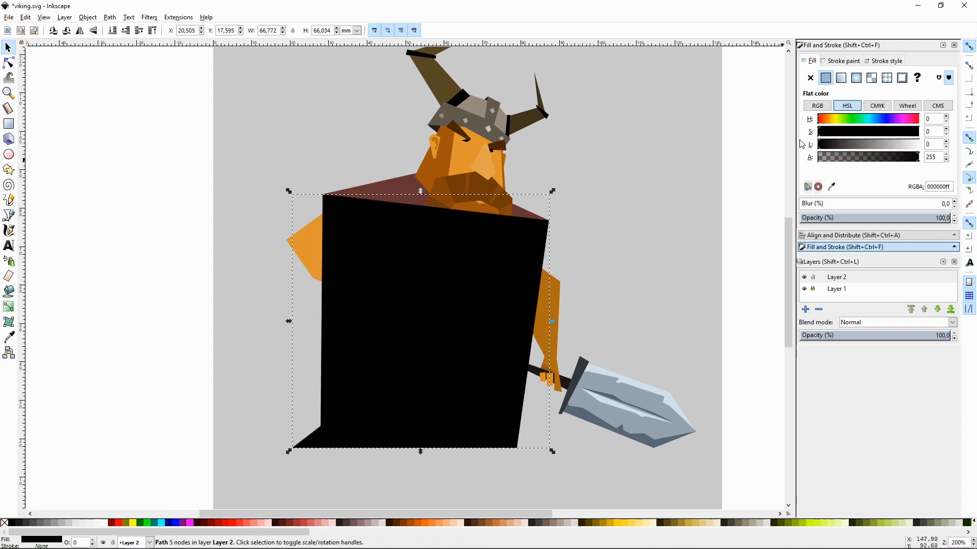
{"action": "key", "text": "End"}
{"action": "left_click", "coordinate": [641, 175]}
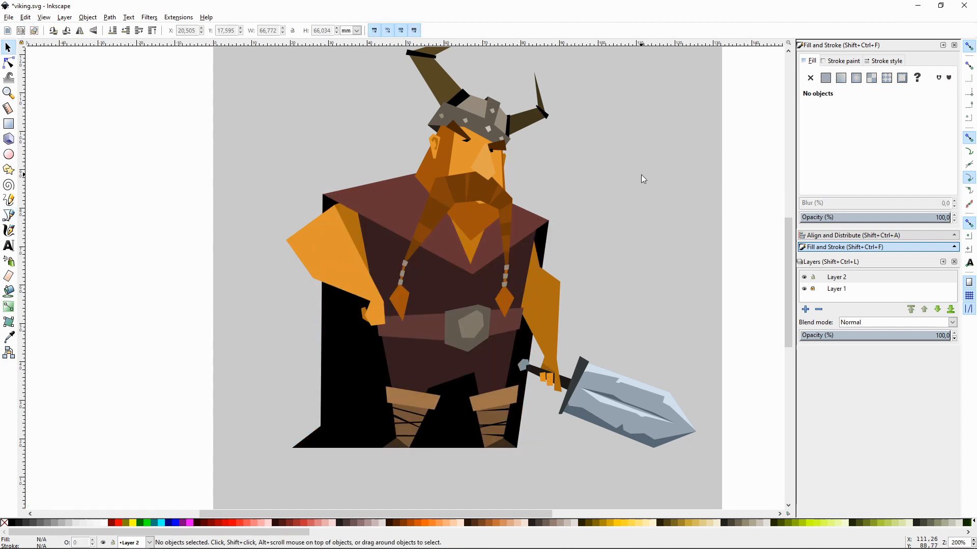
- Recolour the dark toe pieces of both boots with a lighter brown
{"action": "scroll", "coordinate": [638, 226], "scroll_direction": "up", "scroll_amount": 1}
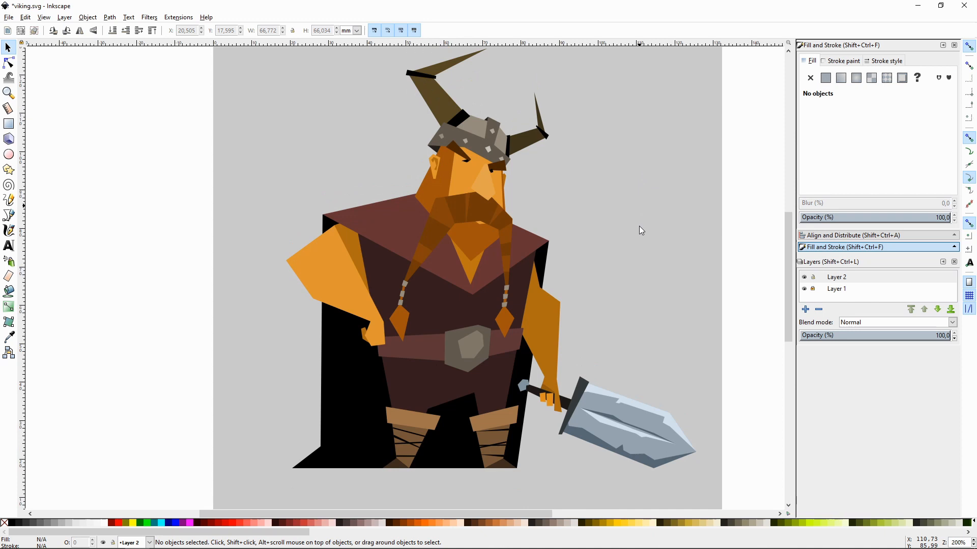
{"action": "key", "text": "plus"}
{"action": "scroll", "coordinate": [711, 369], "scroll_direction": "down", "scroll_amount": 7}
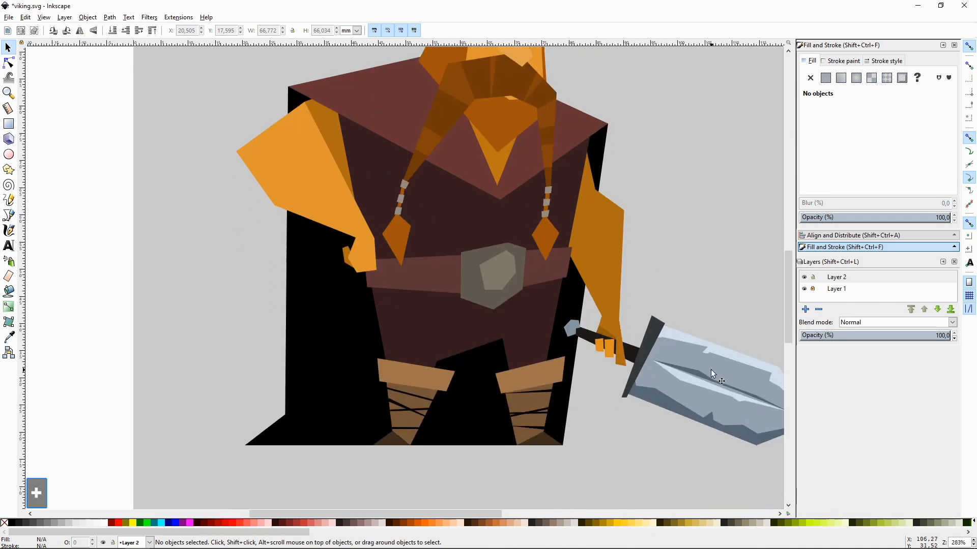
{"action": "left_click", "coordinate": [390, 398]}
{"action": "left_click", "coordinate": [539, 400], "text": "shift"}
{"action": "left_click_drag", "start_coordinate": [843, 142], "coordinate": [880, 143]}
{"action": "key", "text": "F7"}
{"action": "key", "text": "F1"}
{"action": "left_click", "coordinate": [665, 237]}
- Lighten the fill of the tunic slightly, keeping its reddish-brown hue
{"action": "scroll", "coordinate": [666, 237], "scroll_direction": "up", "scroll_amount": 3}
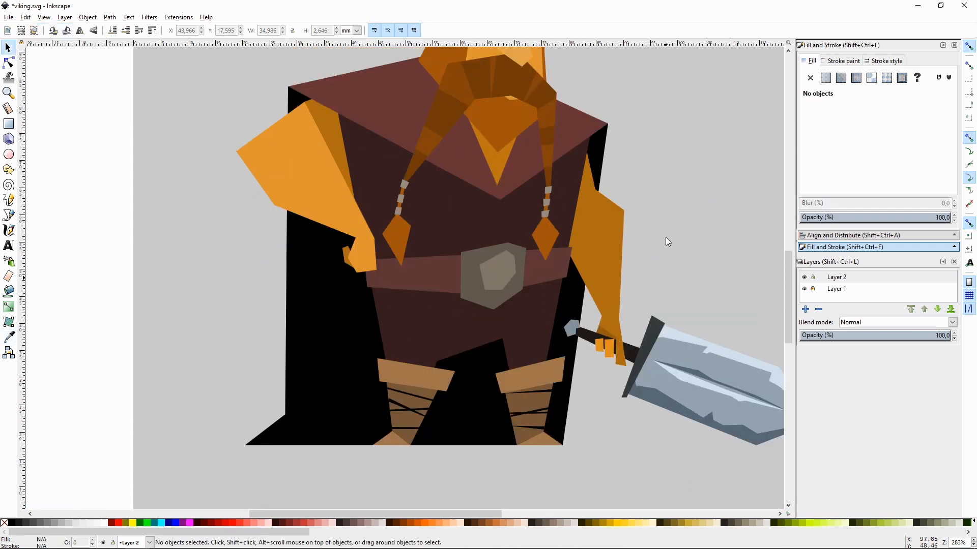
{"action": "left_click", "coordinate": [448, 224]}
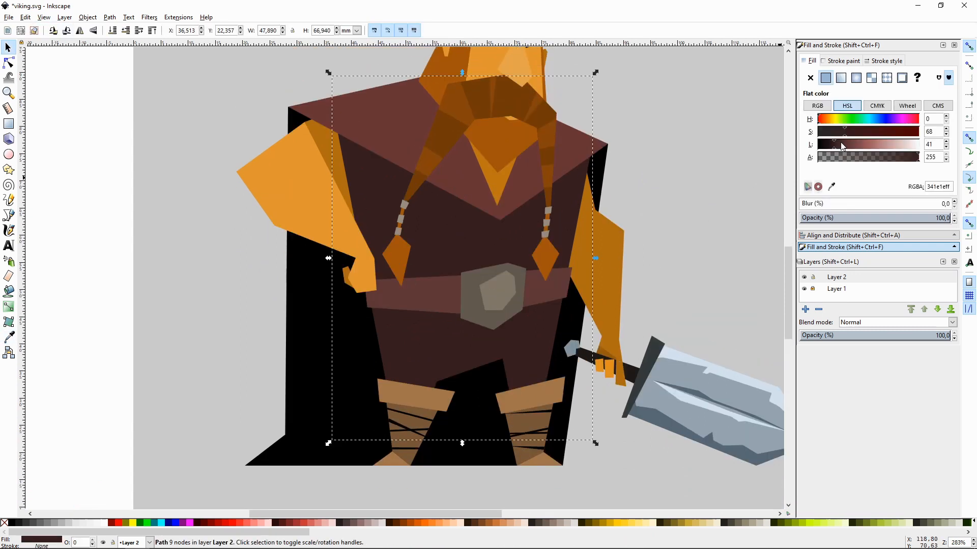
{"action": "left_click", "coordinate": [841, 143]}
{"action": "left_click", "coordinate": [677, 188]}
- Darken the cape collar's fill to lightness 44 so it contrasts with the tunic
{"action": "left_click", "coordinate": [572, 147]}
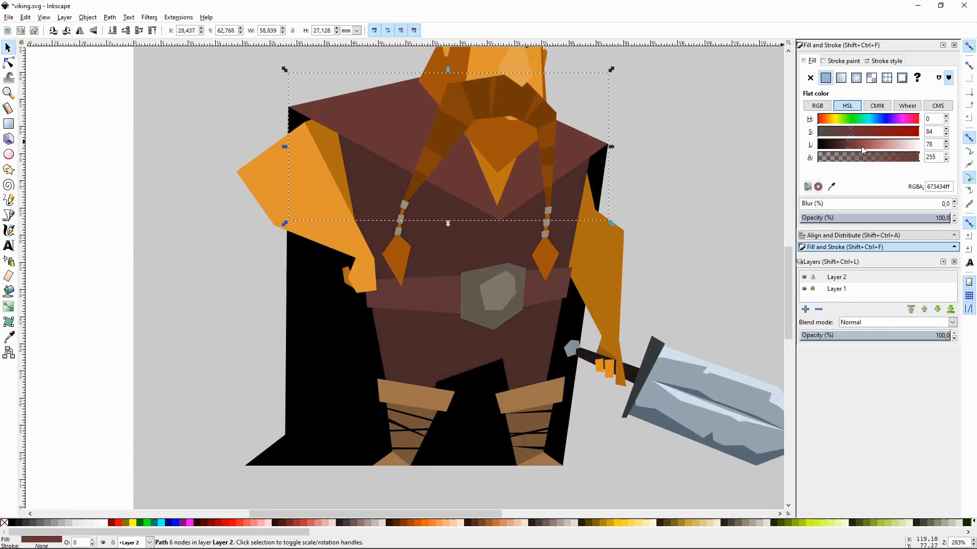
{"action": "left_click_drag", "start_coordinate": [847, 148], "coordinate": [833, 149]}
{"action": "left_click", "coordinate": [835, 146]}
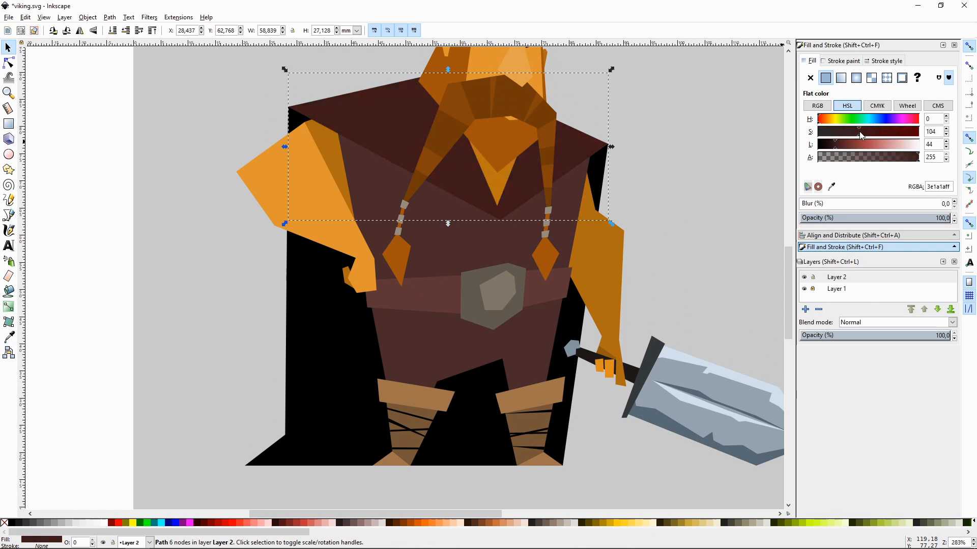
- Lighten the fill of the belt so it stands out from the tunic
{"action": "left_click", "coordinate": [653, 199]}
{"action": "scroll", "coordinate": [651, 200], "scroll_direction": "up", "scroll_amount": 2}
{"action": "scroll", "coordinate": [651, 201], "scroll_direction": "down", "scroll_amount": 2}
{"action": "left_click", "coordinate": [564, 217]}
{"action": "left_click", "coordinate": [554, 288]}
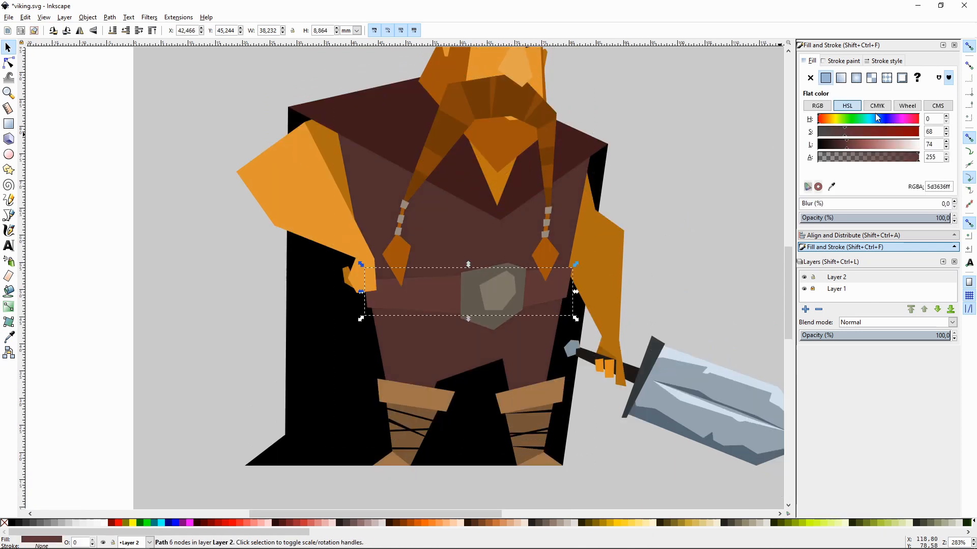
{"action": "left_click", "coordinate": [854, 143]}
{"action": "left_click", "coordinate": [703, 162]}
{"action": "scroll", "coordinate": [699, 164], "scroll_direction": "down", "scroll_amount": 1, "text": "ctrl"}
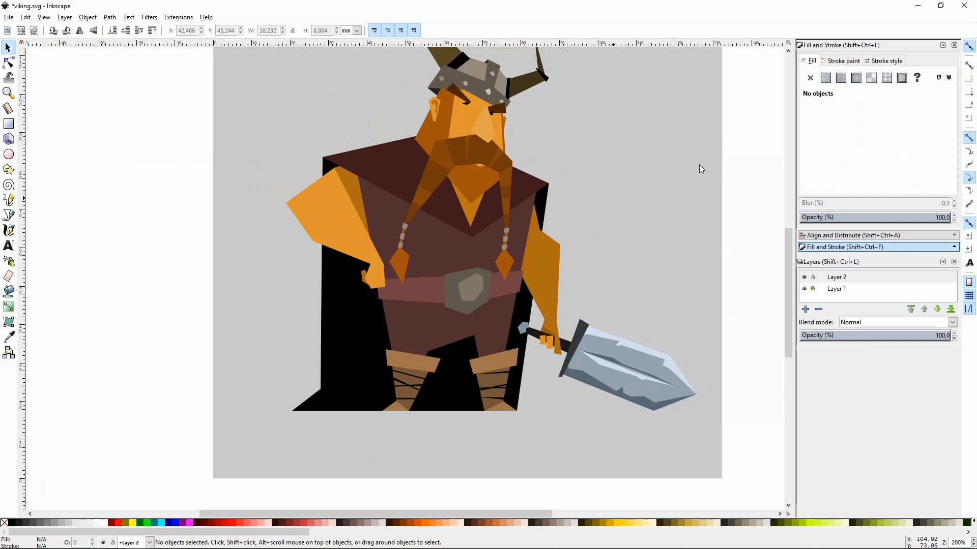
- Widen the black cape by moving its lower corner on the sword side outward along the ground line
{"action": "double_click", "coordinate": [524, 391]}
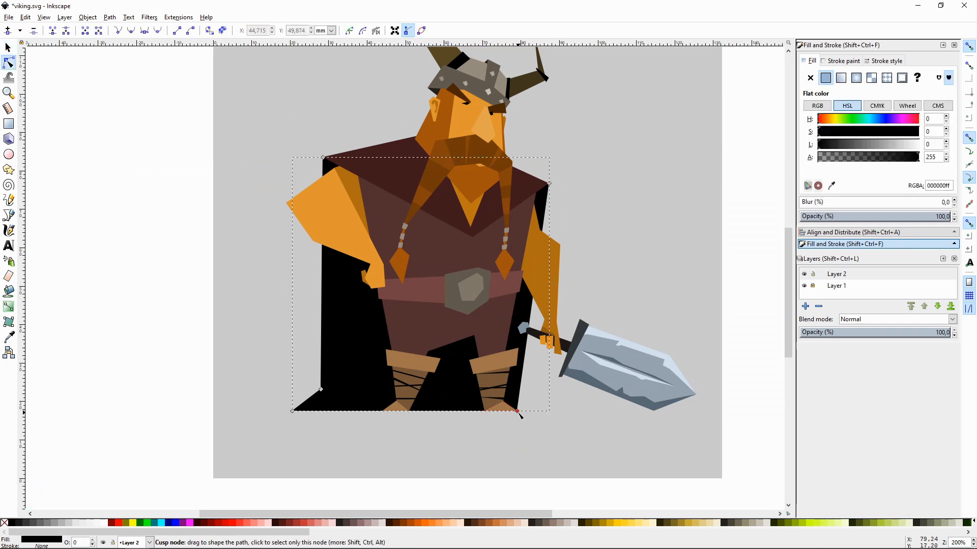
{"action": "left_click_drag", "start_coordinate": [519, 413], "coordinate": [533, 413]}
{"action": "key", "text": "F1"}
{"action": "left_click", "coordinate": [644, 245]}
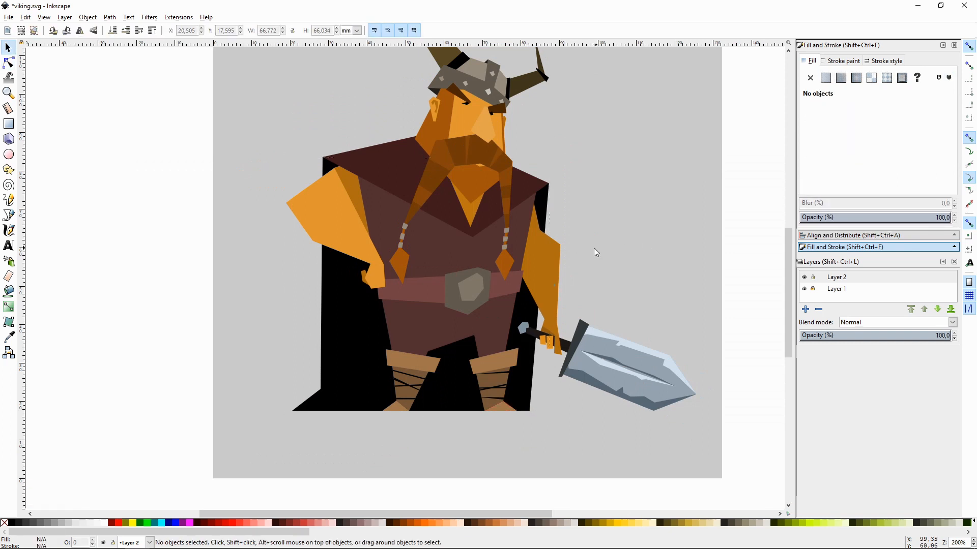
- Lighten the buckle's outer shape to lightness 103 and its inner facet to lightness 141, and save the drawing
{"action": "scroll", "coordinate": [455, 281], "scroll_direction": "up", "scroll_amount": 2}
{"action": "left_click", "coordinate": [453, 321]}
{"action": "left_click", "coordinate": [859, 144]}
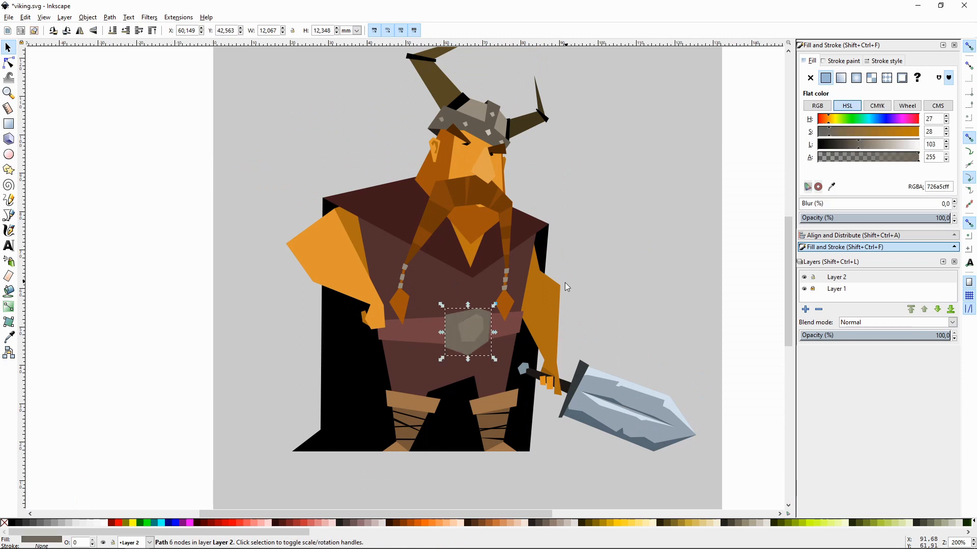
{"action": "left_click", "coordinate": [470, 328]}
{"action": "left_click", "coordinate": [872, 144]}
{"action": "left_click", "coordinate": [660, 236]}
{"action": "scroll", "coordinate": [661, 236], "scroll_direction": "up", "scroll_amount": 1}
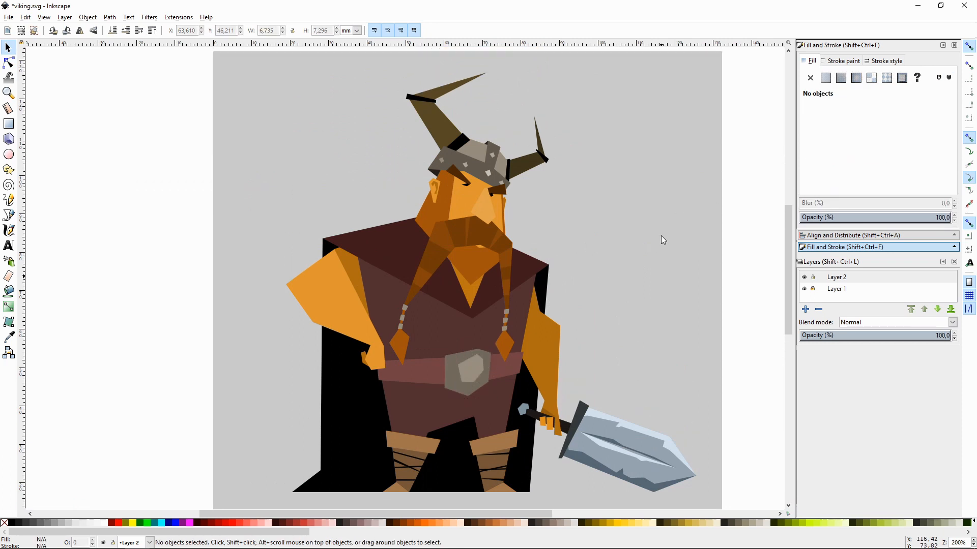
{"action": "key", "text": "plus"}
{"action": "key", "text": "plus"}
{"action": "key", "text": "space"}
{"action": "left_click_drag", "start_coordinate": [616, 370], "coordinate": [678, 261]}
{"action": "key", "text": "ctrl+s"}
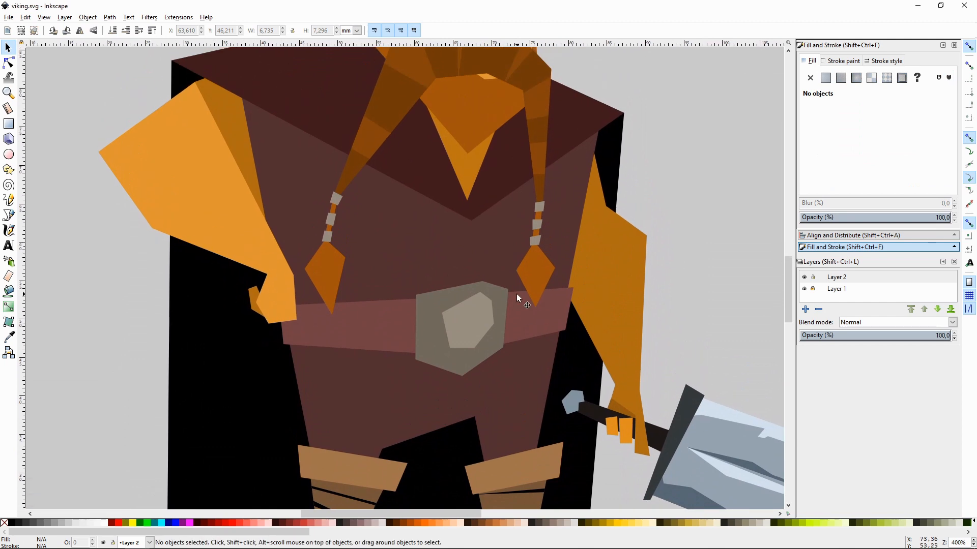
- Draw a closed, straight-edged skull pendant about 7 mm wide and 12 mm tall with a jagged lower edge, below the beard tip
{"action": "scroll", "coordinate": [517, 294], "scroll_direction": "up", "scroll_amount": 4}
{"action": "key", "text": "shift+F6"}
{"action": "left_click", "coordinate": [444, 273]}
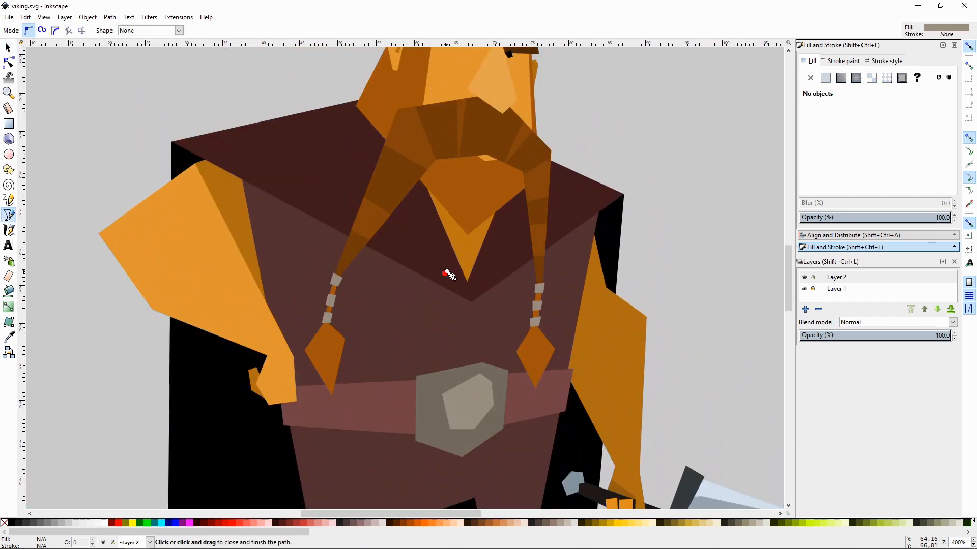
{"action": "left_click", "coordinate": [470, 251]}
{"action": "left_click", "coordinate": [499, 290]}
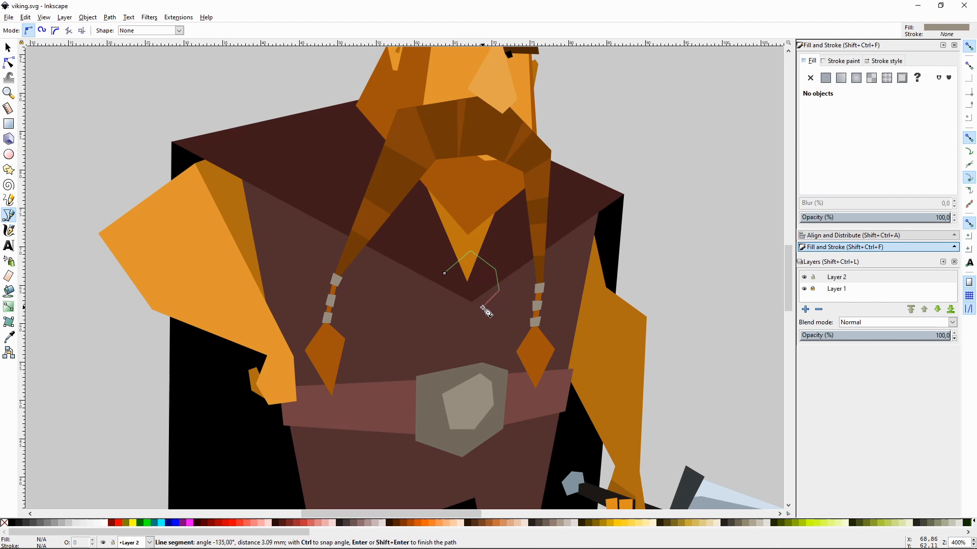
{"action": "left_click", "coordinate": [482, 307]}
{"action": "left_click", "coordinate": [484, 334]}
{"action": "left_click", "coordinate": [473, 347]}
{"action": "left_click", "coordinate": [459, 340]}
{"action": "left_click", "coordinate": [461, 308]}
{"action": "left_click", "coordinate": [444, 294]}
{"action": "left_click", "coordinate": [444, 273]}
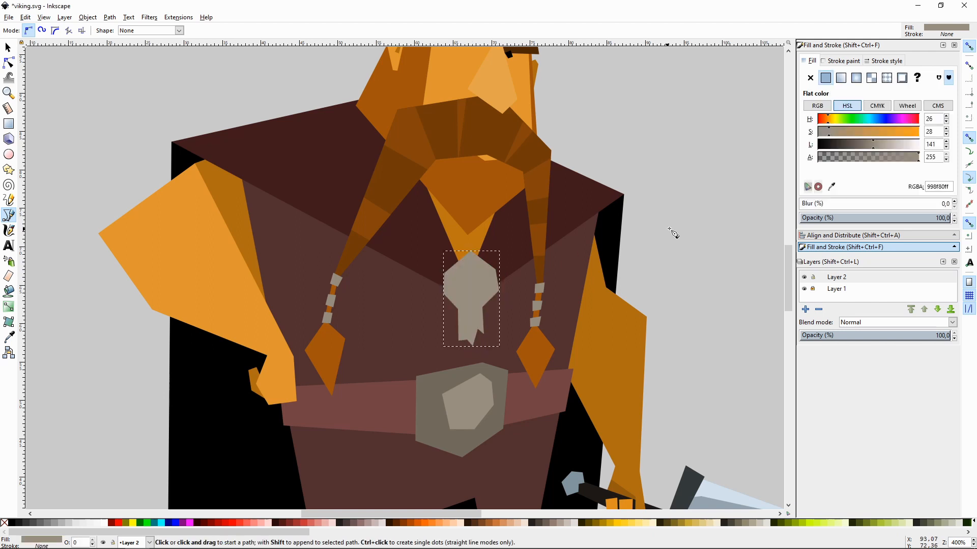
- Recolour the skull pendant tan with hue 32 and saturation 75, and nudge it slightly downward
{"action": "left_click", "coordinate": [846, 134]}
{"action": "left_click", "coordinate": [831, 121]}
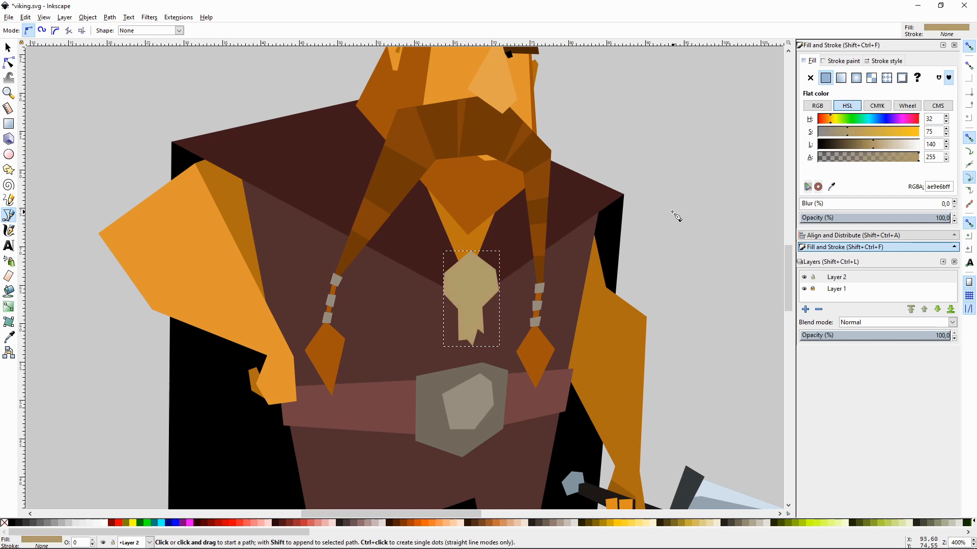
{"action": "key", "text": "F1"}
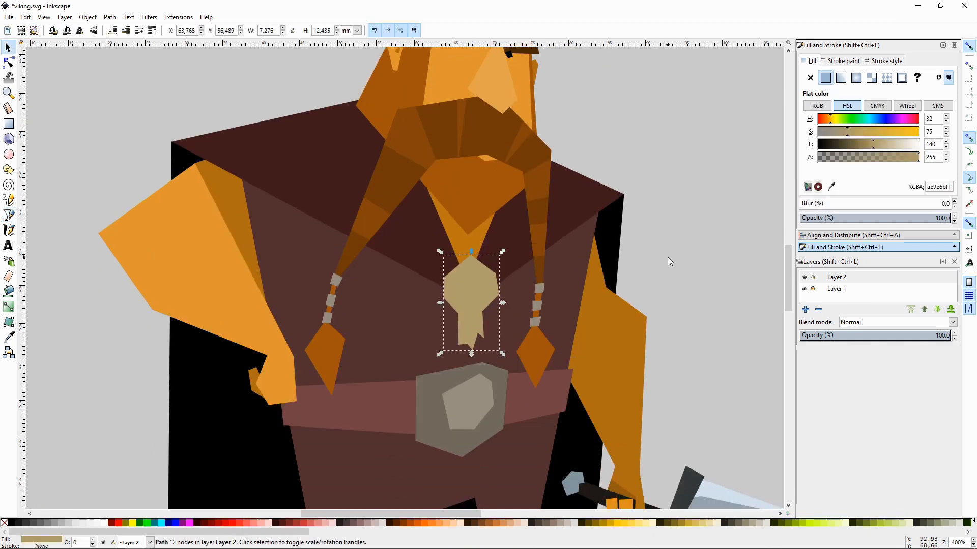
{"action": "left_click", "coordinate": [667, 257]}
- Turn off snapping, draw a small triangular left eye socket on the skull, and darken its fill to lightness 67
{"action": "key", "text": "shift+F6"}
{"action": "key", "text": "plus"}
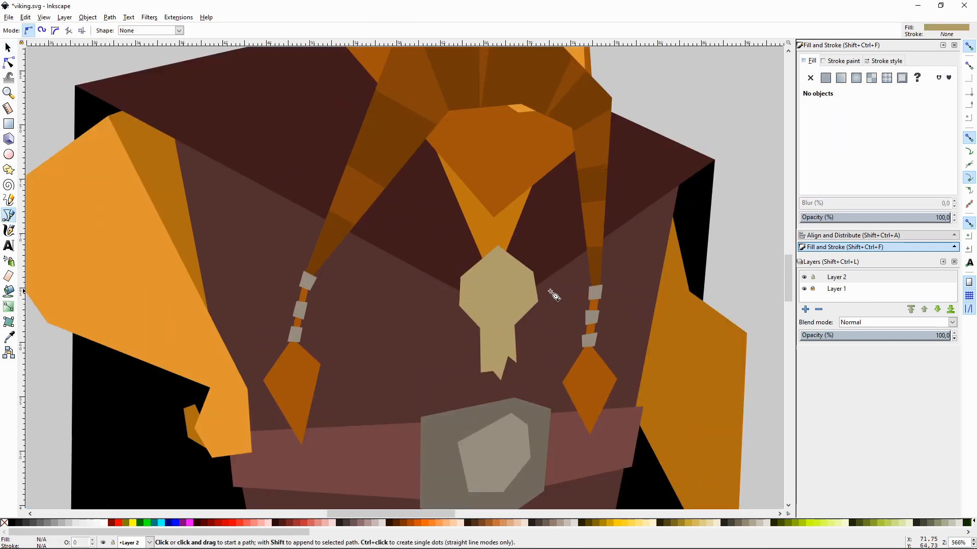
{"action": "left_click", "coordinate": [493, 283]}
{"action": "key", "text": "Delete"}
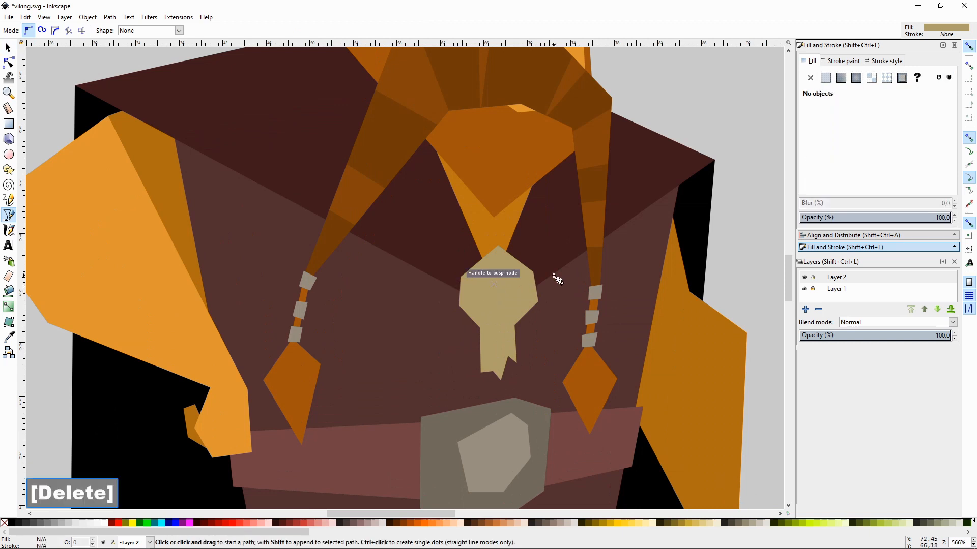
{"action": "left_click", "coordinate": [488, 283]}
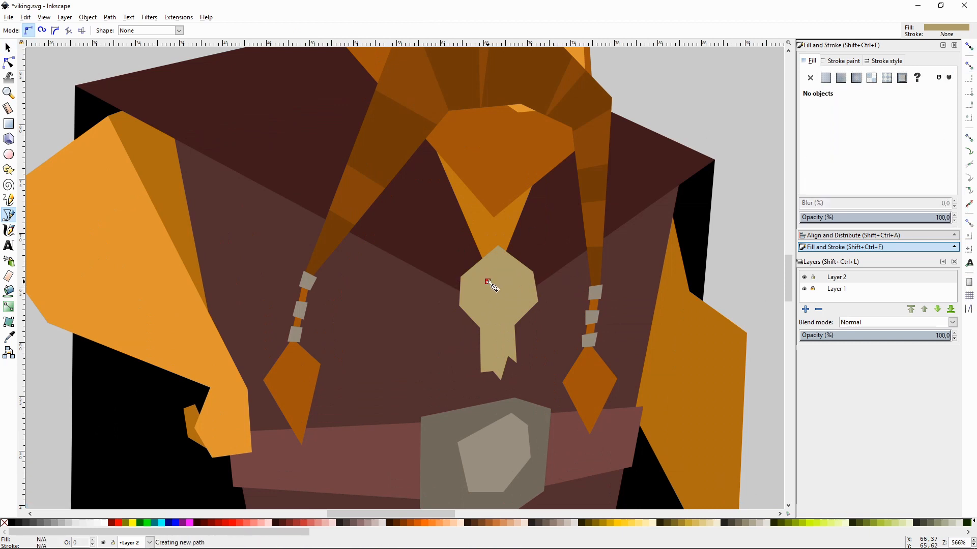
{"action": "left_click", "coordinate": [493, 305]}
{"action": "left_click", "coordinate": [476, 294]}
{"action": "left_click", "coordinate": [488, 281]}
{"action": "left_click", "coordinate": [845, 145]}
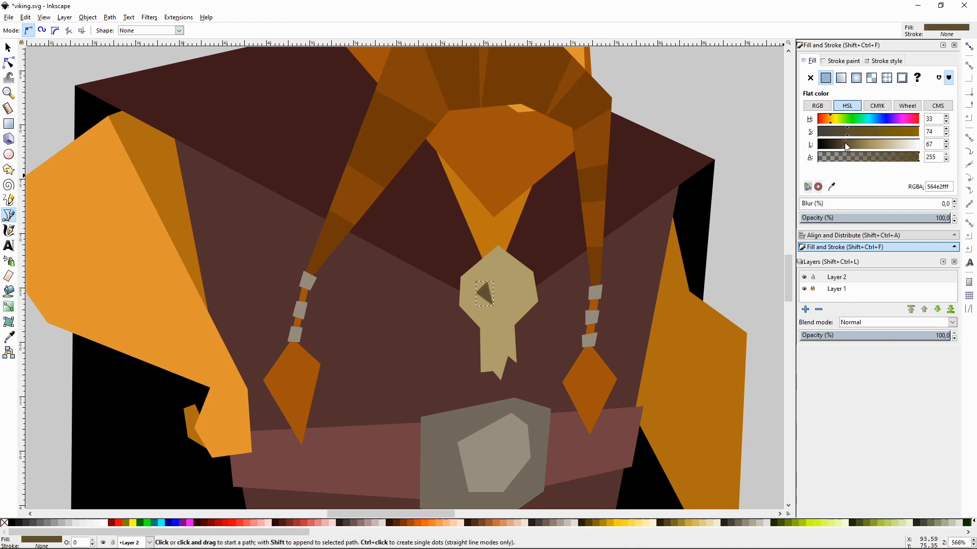
- Draw a matching dark triangular right eye socket on the skull, about 2 mm wide and 2.7 mm tall
{"action": "left_click", "coordinate": [509, 278]}
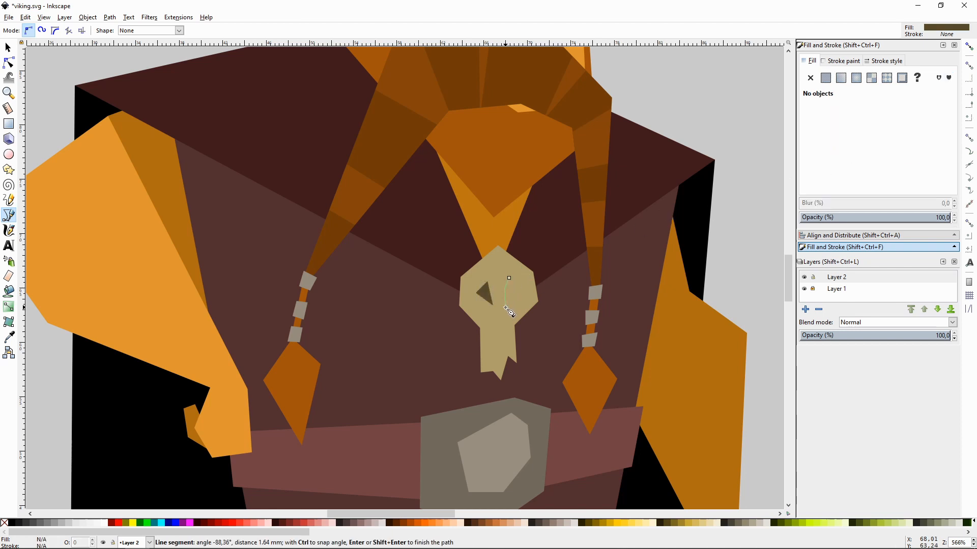
{"action": "key", "text": "Return"}
{"action": "key", "text": "F1"}
{"action": "key", "text": "minus"}
{"action": "key", "text": "minus"}
{"action": "key", "text": "minus"}
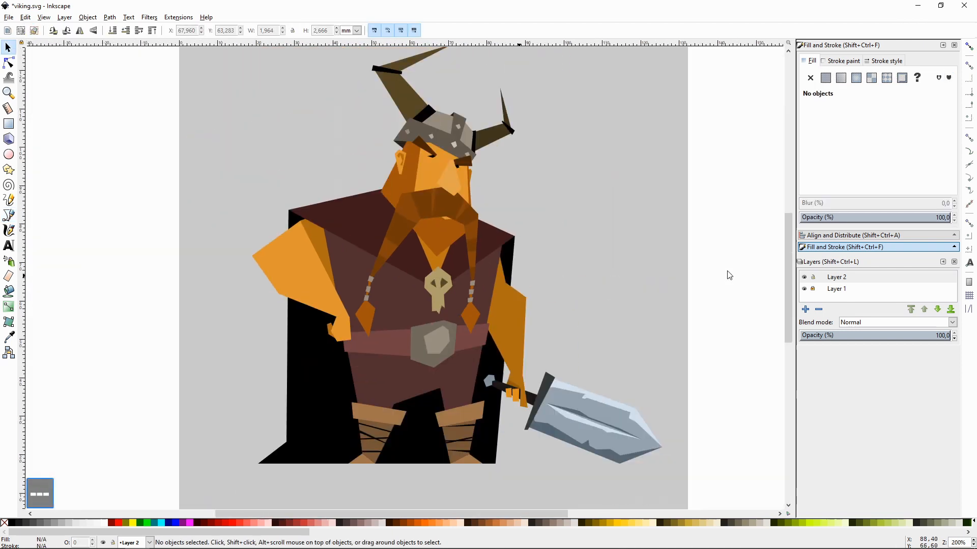
{"action": "key", "text": "space"}
{"action": "key", "text": "space"}
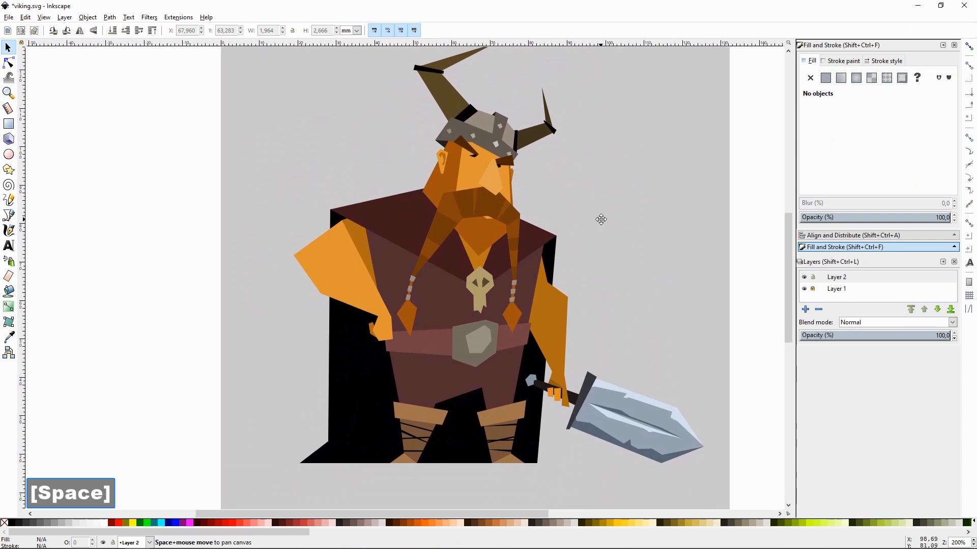
- Draw a four-sided wristband about 5.6 mm wide and 3.8 mm tall across the wrist of the bent arm
{"action": "key", "text": "plus"}
{"action": "key", "text": "plus"}
{"action": "key", "text": "space"}
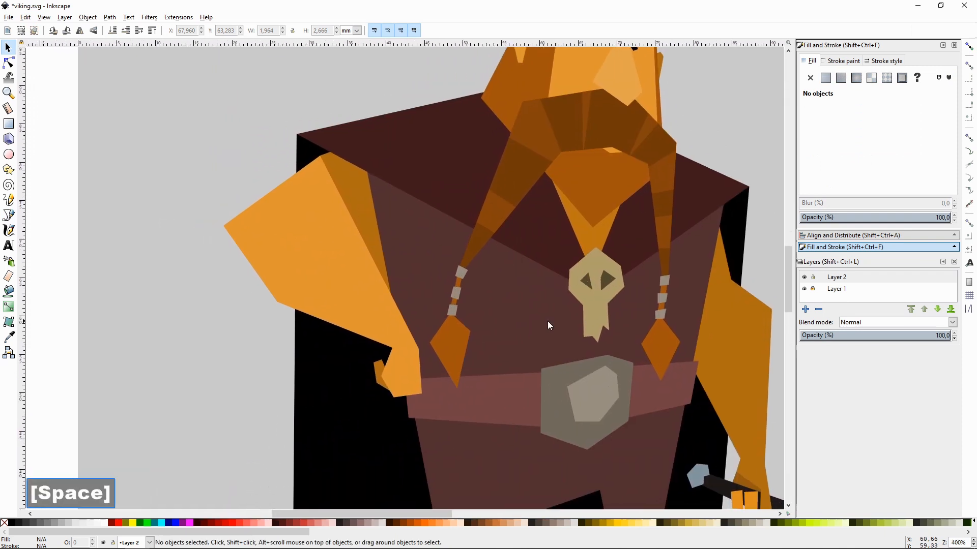
{"action": "key", "text": "shift+F6"}
{"action": "left_click", "coordinate": [384, 348]}
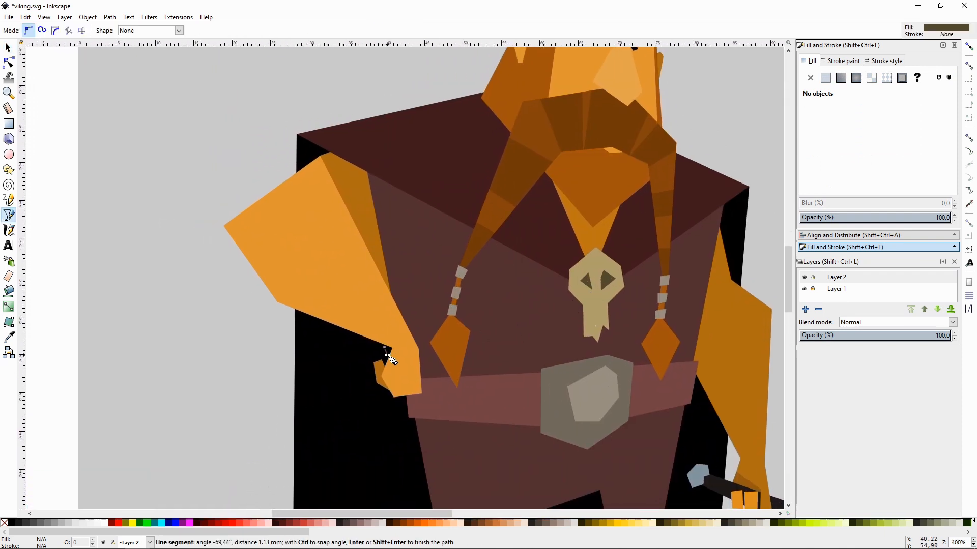
{"action": "left_click", "coordinate": [387, 355]}
{"action": "left_click", "coordinate": [427, 341]}
{"action": "left_click", "coordinate": [418, 326]}
{"action": "left_click", "coordinate": [384, 347]}
{"action": "key", "text": "F1"}
{"action": "left_click", "coordinate": [260, 311]}
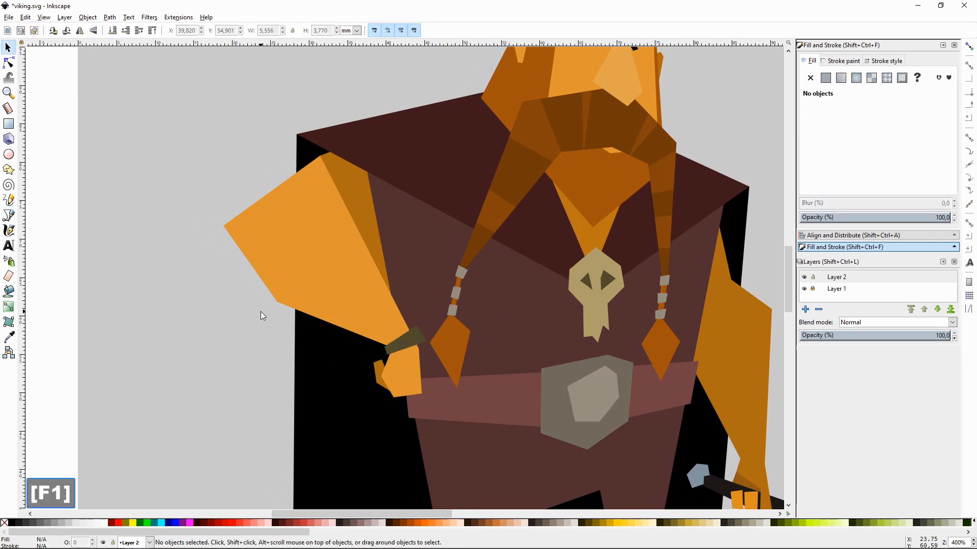
- Lighten the wristband's fill to lightness 82
{"action": "left_click", "coordinate": [406, 341]}
{"action": "left_click", "coordinate": [848, 146]}
{"action": "left_click", "coordinate": [190, 340]}
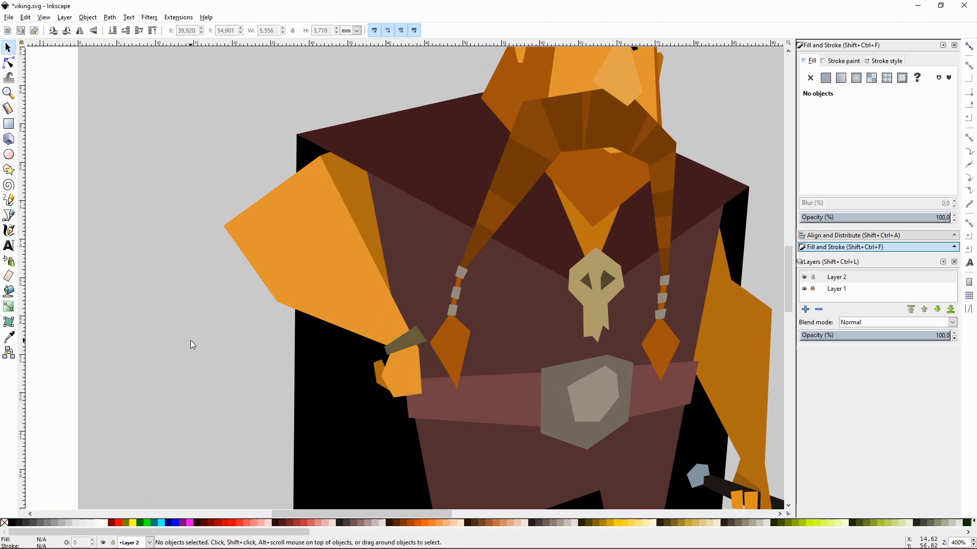
- Draw a closed shape of long spikes, about 17 mm wide and 21 mm tall, over the bent arm's lower outer edge
{"action": "key", "text": "minus"}
{"action": "key", "text": "minus"}
{"action": "key", "text": "plus"}
{"action": "key", "text": "space"}
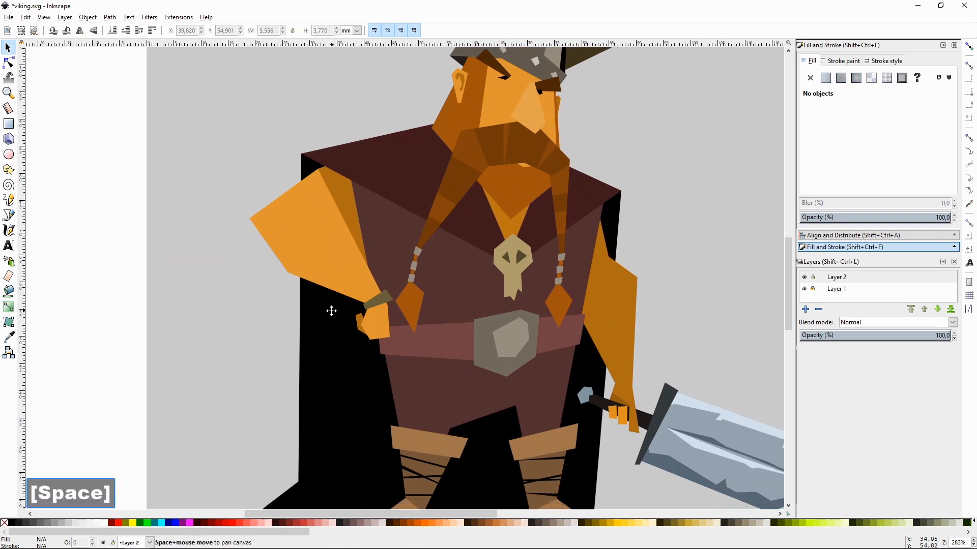
{"action": "key", "text": "shift+F6"}
{"action": "left_click", "coordinate": [255, 247]}
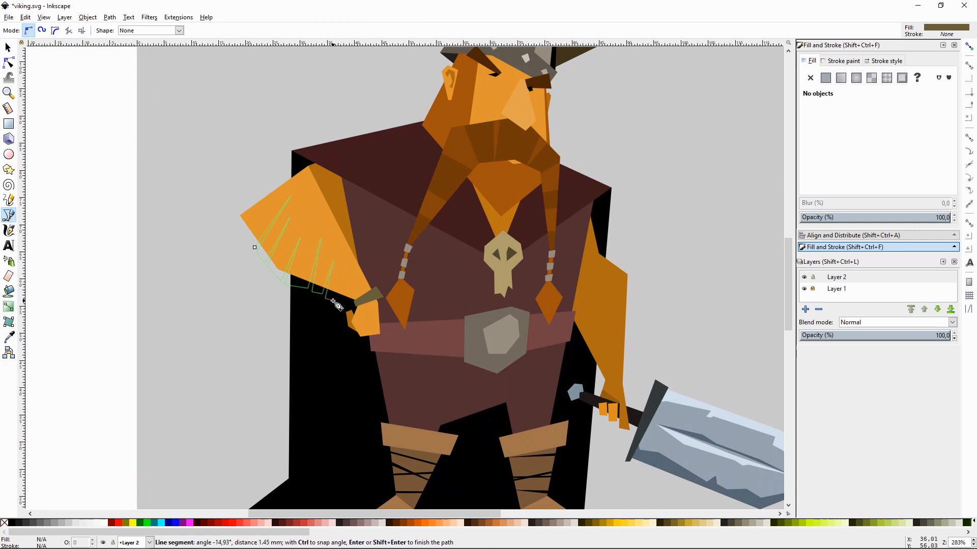
{"action": "left_click", "coordinate": [254, 248]}
{"action": "key", "text": "F1"}
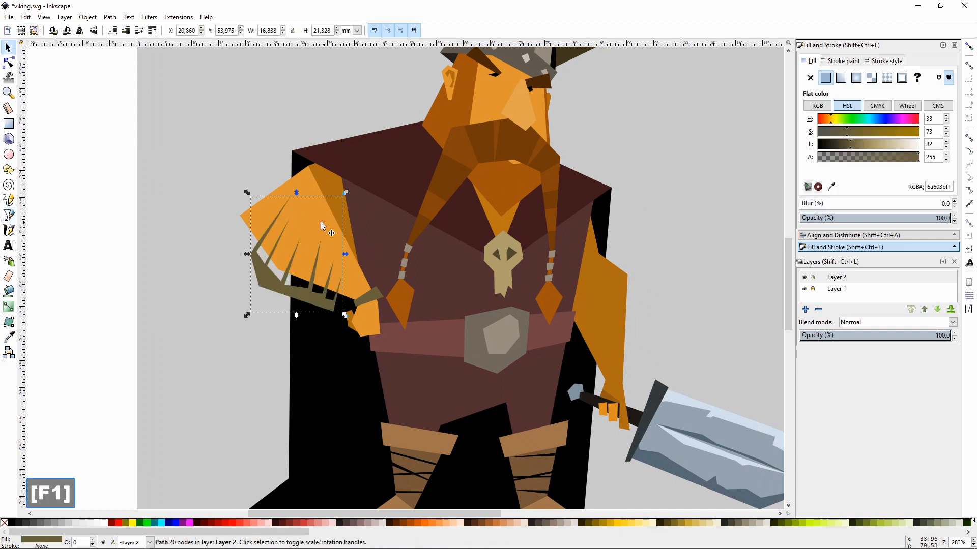
- Intersect the spiky shape with a duplicate of the bent arm to trim it to the arm's outline
{"action": "left_click", "coordinate": [318, 215]}
{"action": "left_click", "coordinate": [277, 288], "text": "shift"}
{"action": "key", "text": "ctrl+asterisk"}
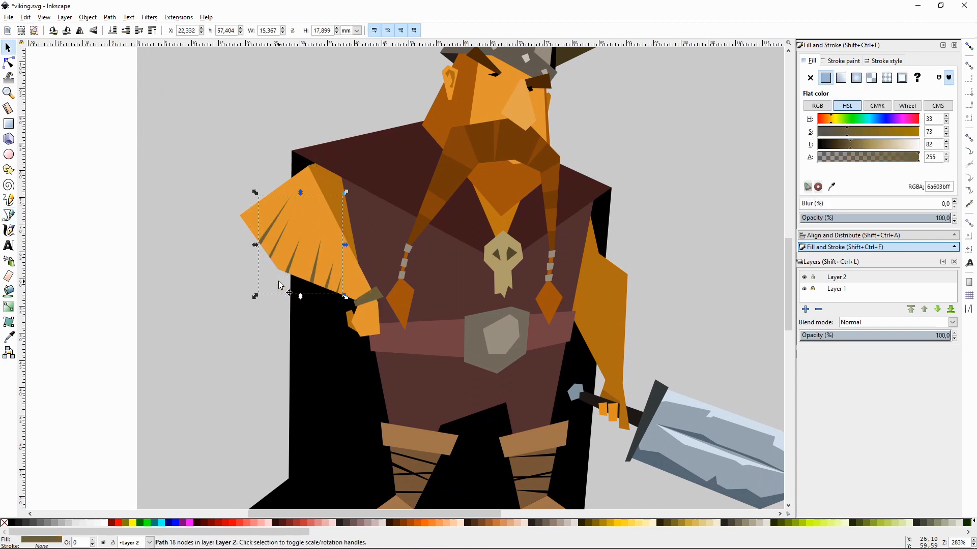
- Fill the spikes on the bent arm with the dark brown sampled from the moustache
{"action": "key", "text": "F7"}
{"action": "left_click", "coordinate": [438, 198]}
{"action": "key", "text": "F1"}
{"action": "left_click", "coordinate": [246, 281]}
- Draw a closed shape of spikes, about 10 mm wide and 19 mm tall, over the outer edge of the sword arm
{"action": "scroll", "coordinate": [435, 256], "scroll_direction": "up", "scroll_amount": 2}
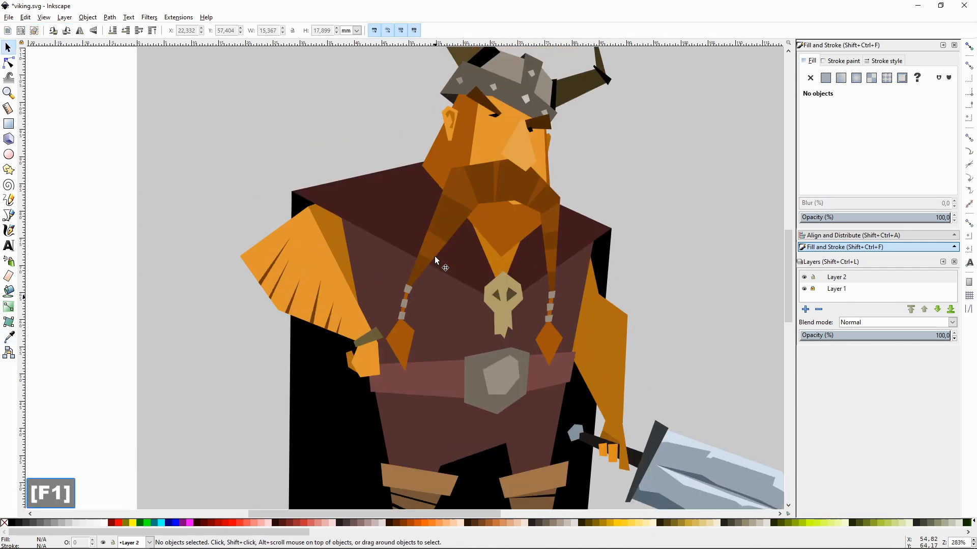
{"action": "scroll", "coordinate": [435, 255], "scroll_direction": "down", "scroll_amount": 6}
{"action": "key", "text": "space"}
{"action": "key", "text": "shift+F6"}
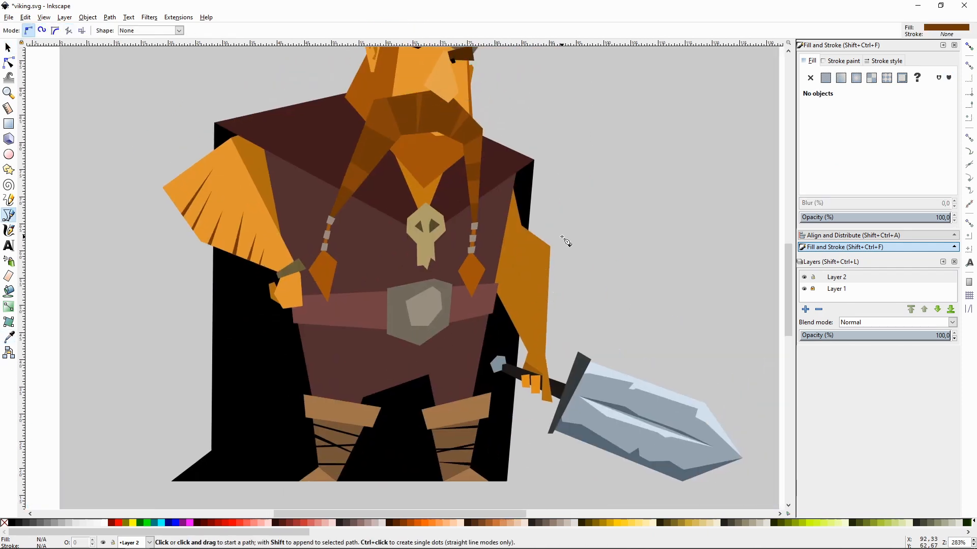
{"action": "left_click", "coordinate": [522, 278]}
{"action": "left_click", "coordinate": [553, 274]}
{"action": "left_click", "coordinate": [526, 289]}
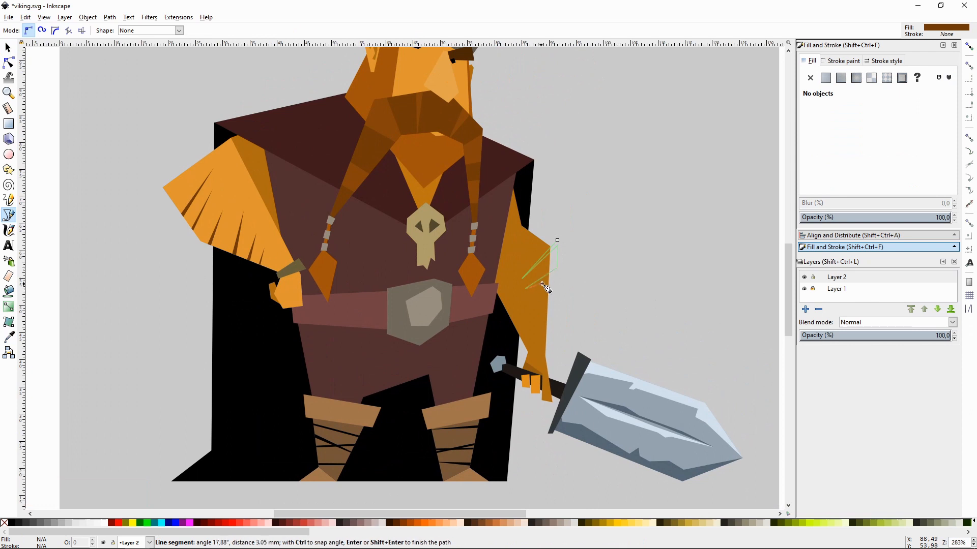
{"action": "left_click", "coordinate": [552, 302]}
{"action": "left_click", "coordinate": [527, 311]}
{"action": "left_click", "coordinate": [555, 320]}
{"action": "left_click", "coordinate": [550, 343]}
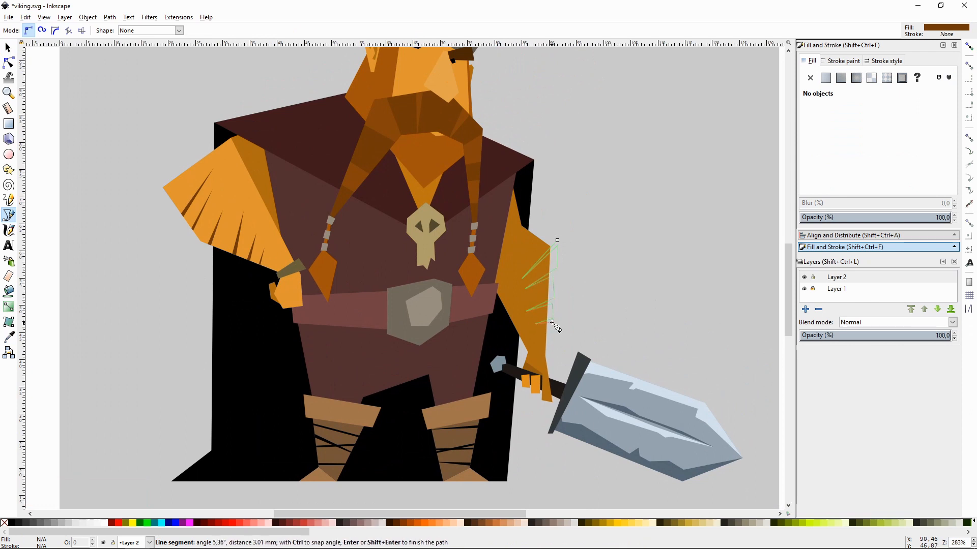
{"action": "left_click", "coordinate": [577, 300]}
{"action": "left_click", "coordinate": [558, 240]}
{"action": "key", "text": "F1"}
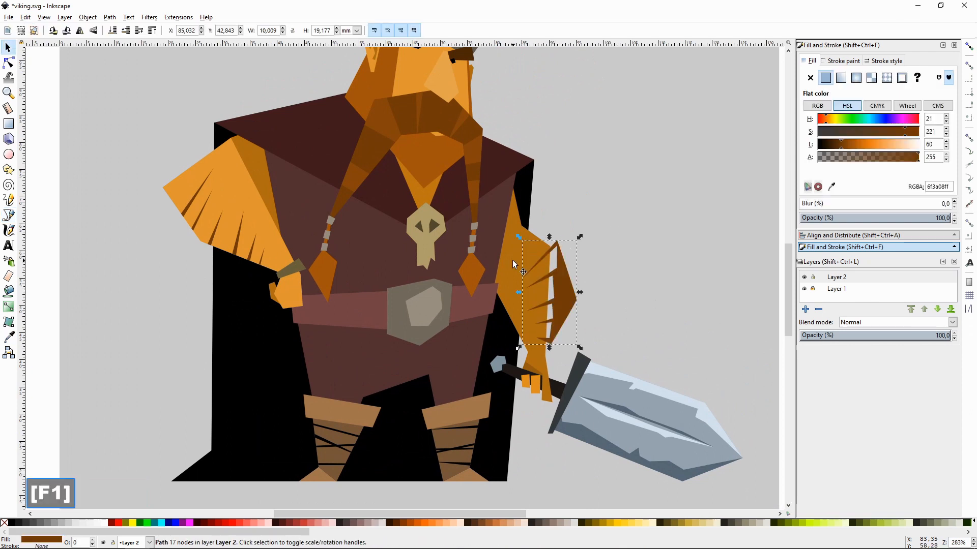
- Intersect the new spiky shape with a duplicate of the sword arm to trim it to the arm's outline
{"action": "key", "text": "ctrl+d"}
{"action": "left_click", "coordinate": [512, 261], "text": "shift"}
{"action": "key", "text": "ctrl+asterisk"}
{"action": "key", "text": "Escape"}
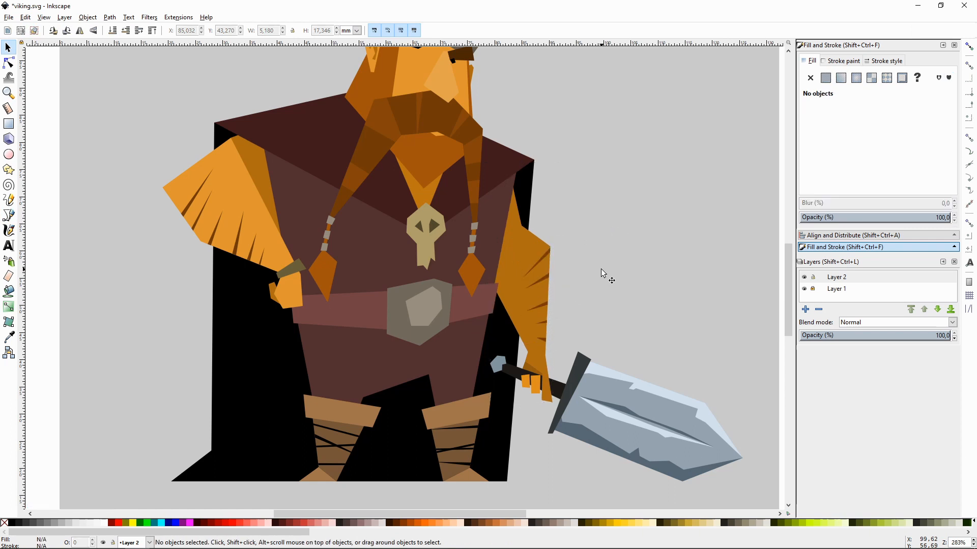
- Lighten the spikes on the bent arm to lightness 85
{"action": "key", "text": "minus"}
{"action": "left_click", "coordinate": [297, 250]}
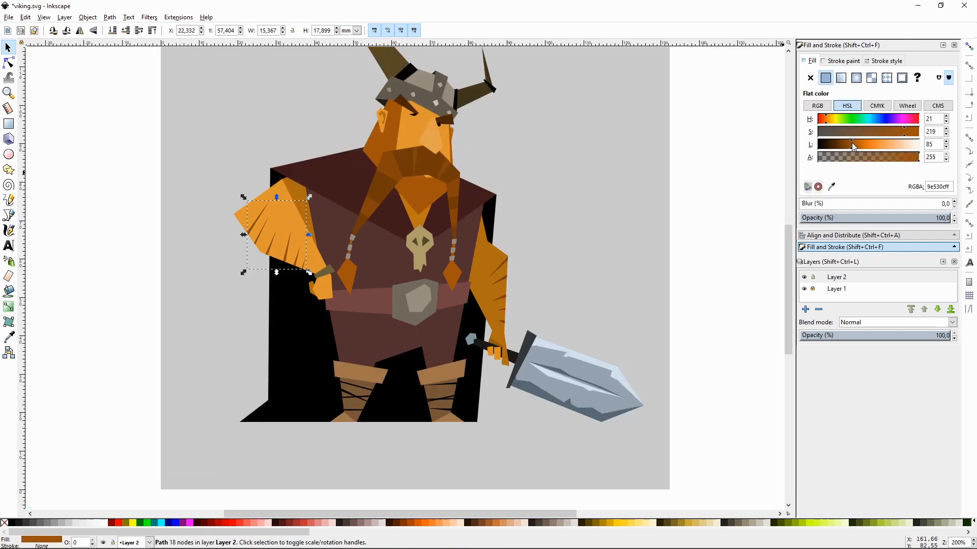
{"action": "left_click", "coordinate": [671, 221]}
{"action": "scroll", "coordinate": [694, 210], "scroll_direction": "up", "scroll_amount": 2}
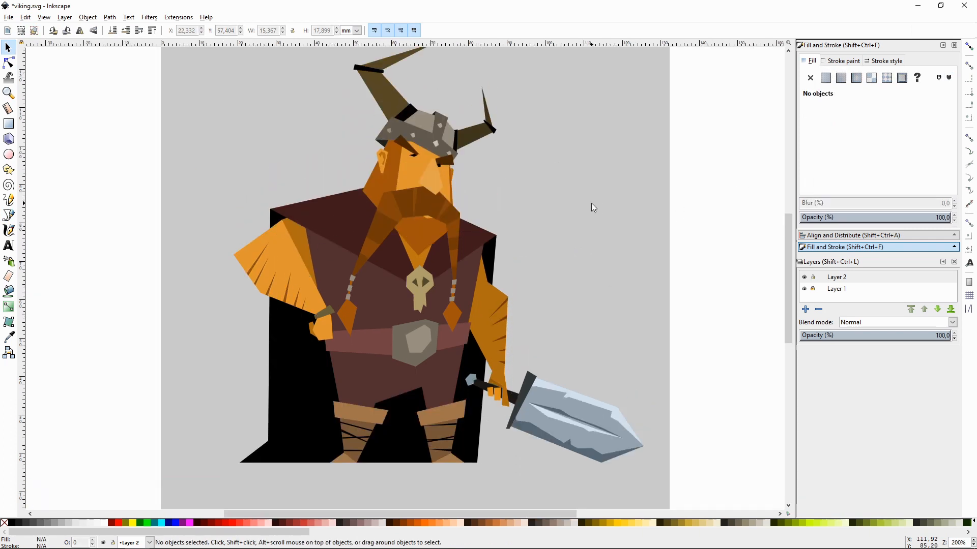
- Draw a flat dark grey (555555) ground shadow about 118 mm wide and 3 mm tall under the viking's feet and send it to the bottom
{"action": "key", "text": "minus"}
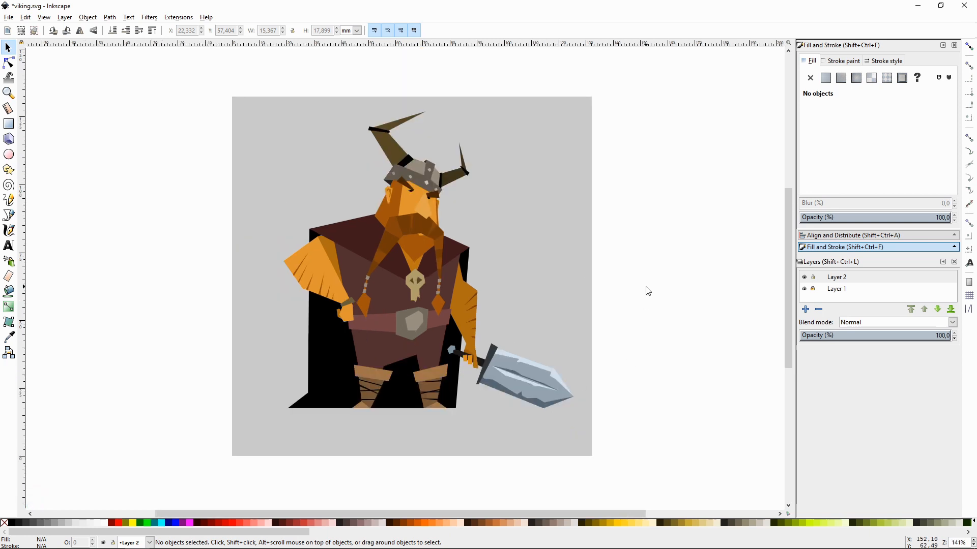
{"action": "key", "text": "shift+F6"}
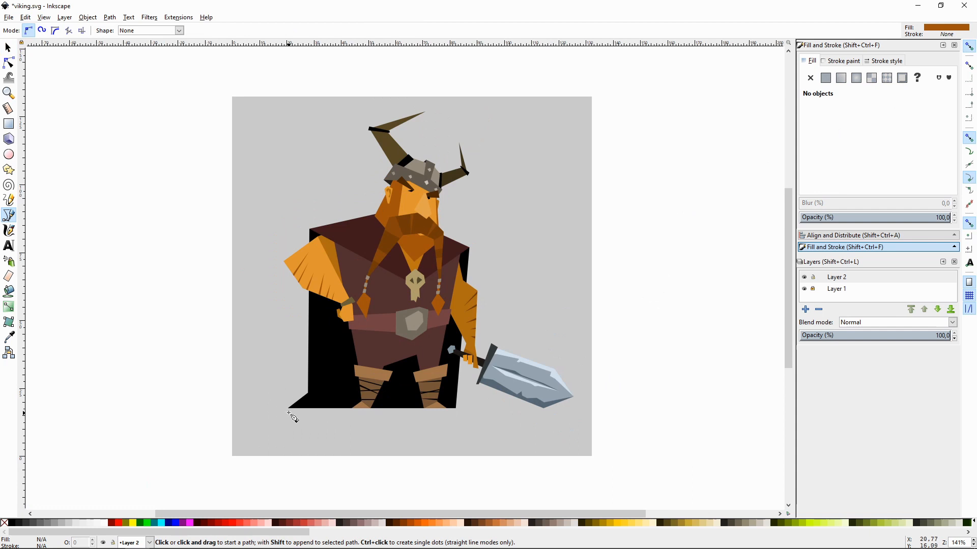
{"action": "left_click", "coordinate": [971, 49]}
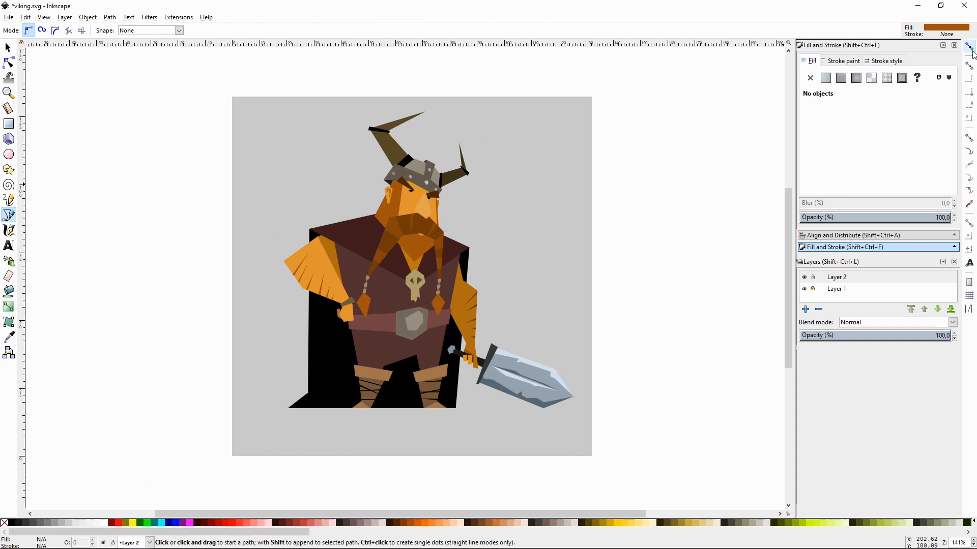
{"action": "left_click", "coordinate": [262, 408]}
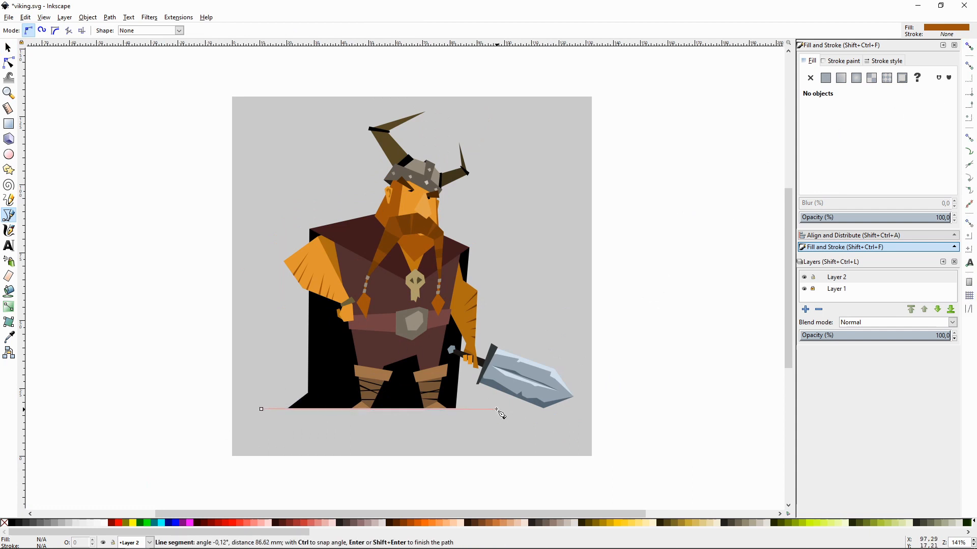
{"action": "left_click", "coordinate": [442, 411]}
{"action": "left_click", "coordinate": [262, 409]}
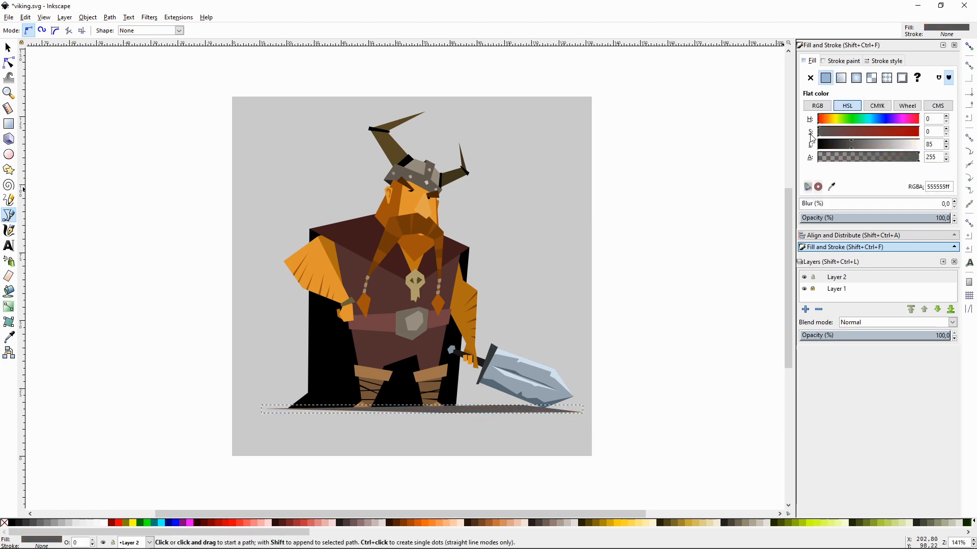
{"action": "key", "text": "F1"}
{"action": "key", "text": "End"}
{"action": "left_click", "coordinate": [682, 274]}
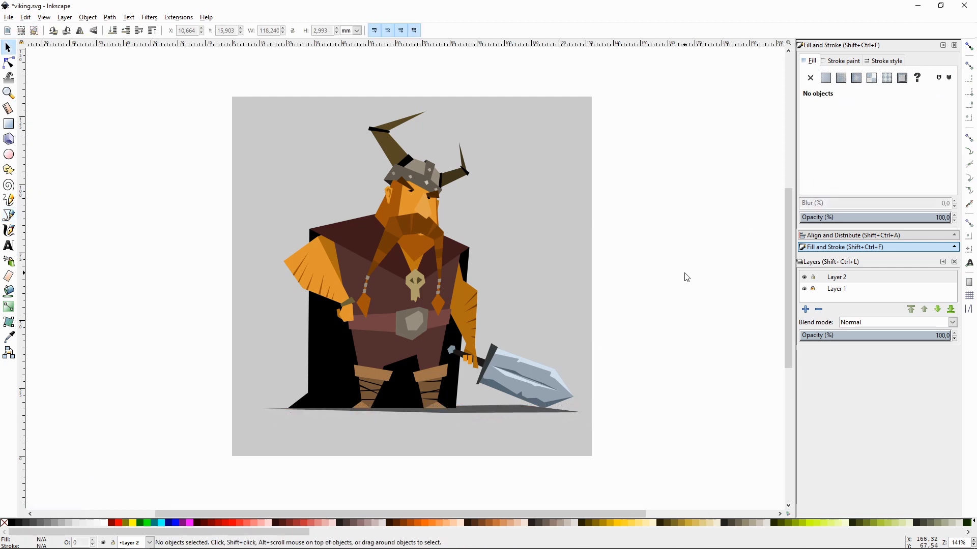
- Move the ground shadow's upper node beneath the sword tip, flattening the shadow to about 2.2 mm tall
{"action": "key", "text": "plus"}
{"action": "left_click", "coordinate": [551, 463]}
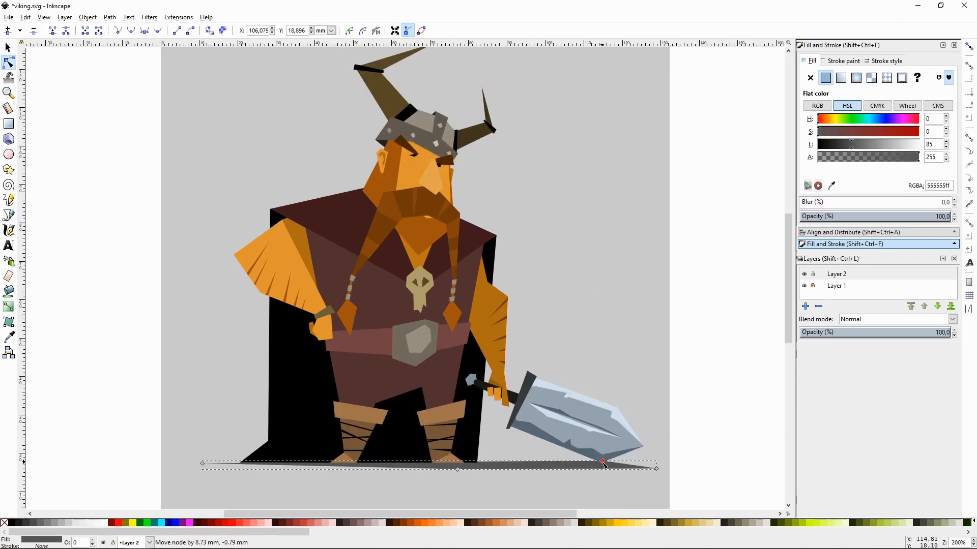
{"action": "key", "text": "F1"}
{"action": "left_click", "coordinate": [718, 435]}
{"action": "key", "text": "minus"}
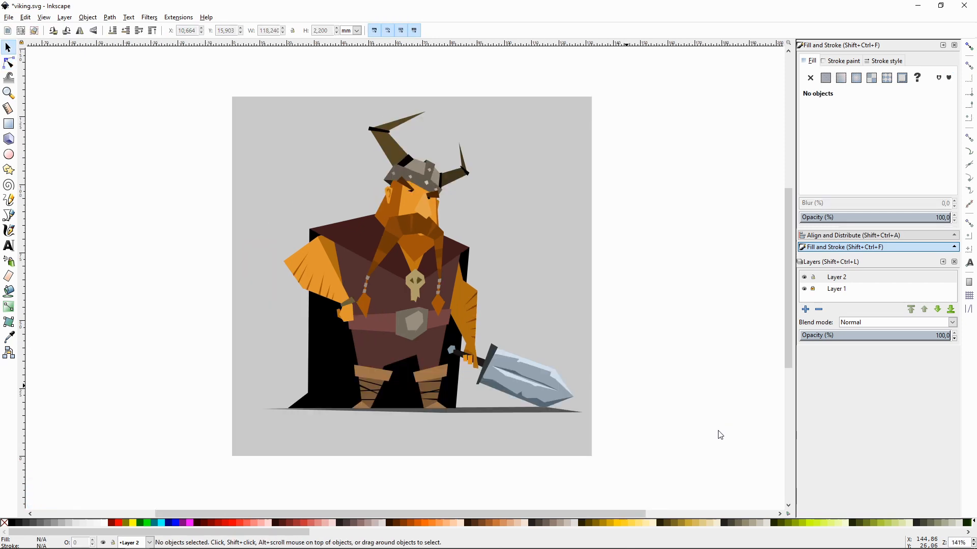
- Recolour the sword's handle from black to a reddish brown with saturation 109 and lightness 77
{"action": "key", "text": "plus"}
{"action": "key", "text": "plus"}
{"action": "key", "text": "space"}
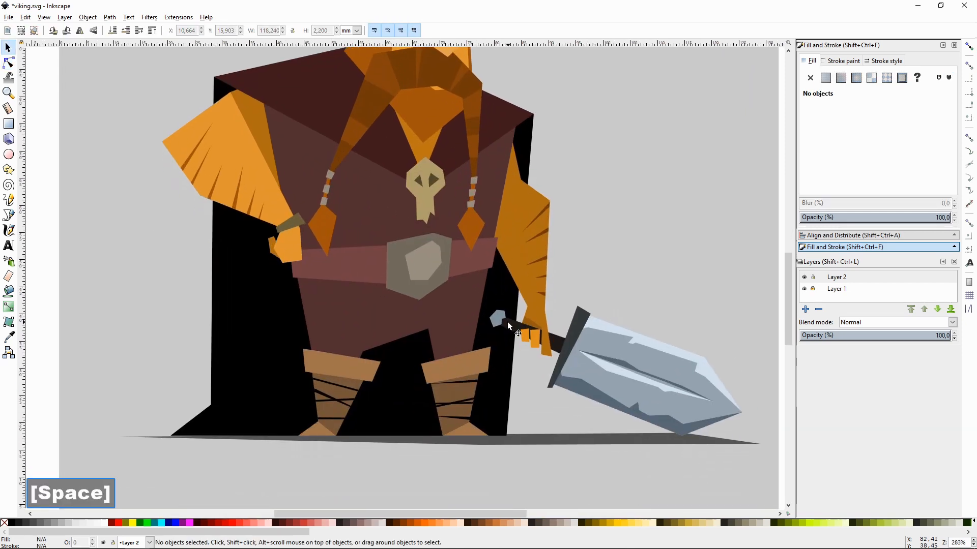
{"action": "left_click", "coordinate": [509, 323]}
{"action": "left_click_drag", "start_coordinate": [852, 147], "coordinate": [861, 131]}
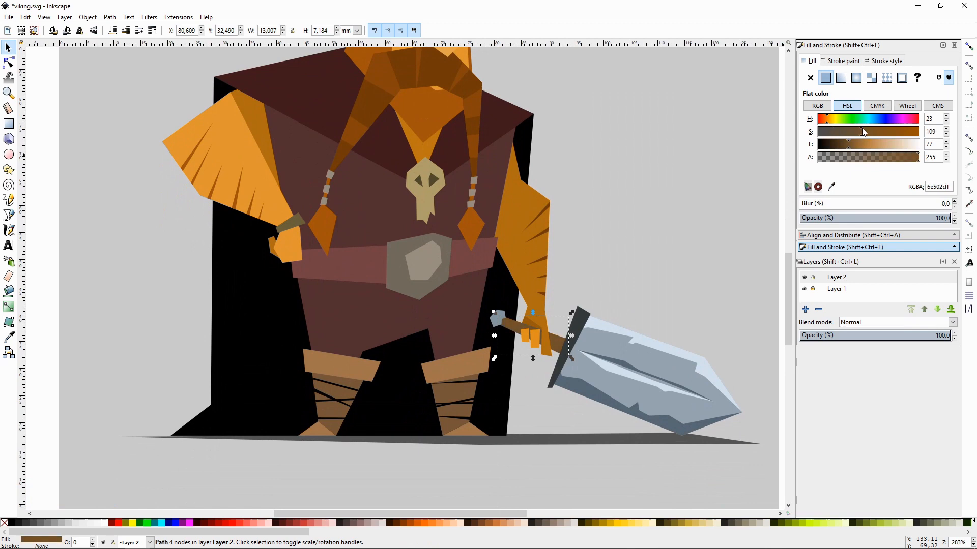
{"action": "left_click", "coordinate": [822, 120]}
{"action": "left_click", "coordinate": [744, 161]}
- Lighten the middle bead on both moustache braids to a light grey
{"action": "key", "text": "space"}
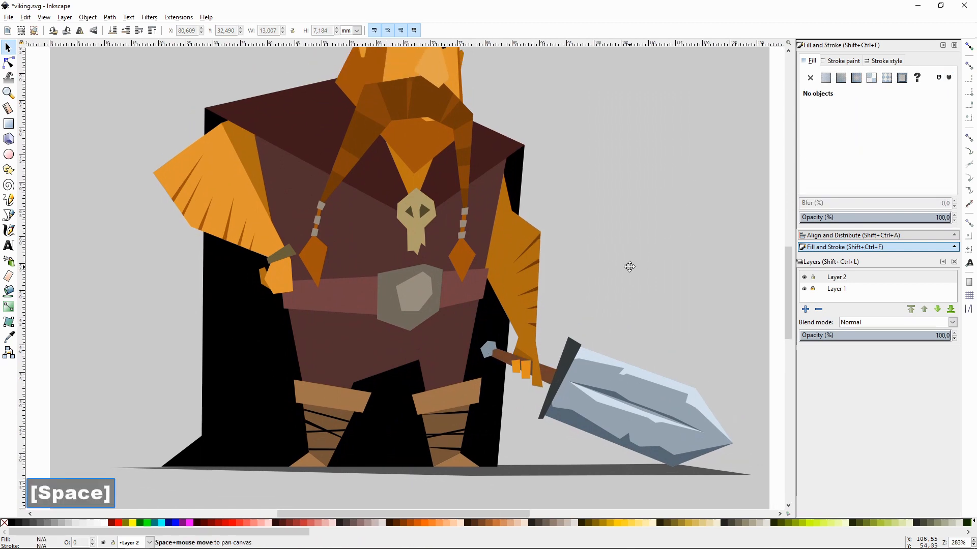
{"action": "key", "text": "plus"}
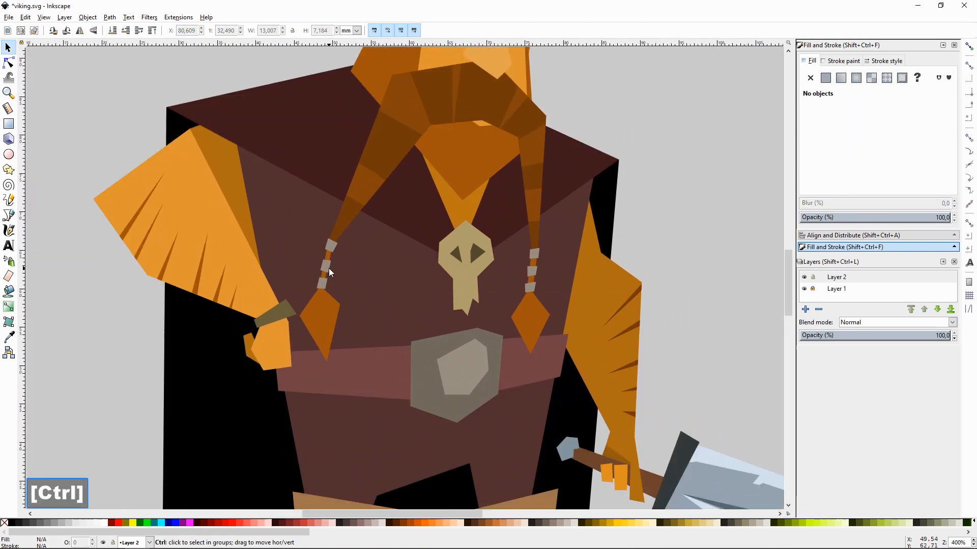
{"action": "left_click", "coordinate": [324, 267], "text": "ctrl"}
{"action": "left_click", "coordinate": [532, 271], "text": "ctrl+shift"}
{"action": "mouse_move", "coordinate": [834, 142]}
{"action": "left_mouse_down"}
{"action": "mouse_move", "coordinate": [893, 144]}
{"action": "mouse_move", "coordinate": [869, 129]}
{"action": "left_mouse_up"}
{"action": "left_click", "coordinate": [703, 210]}
- Recolour the lowest bead on both braids golden tan with hue 27, saturation 129 and lightness 138
{"action": "left_click", "coordinate": [322, 283], "text": "ctrl"}
{"action": "left_click", "coordinate": [530, 288], "text": "ctrl+shift"}
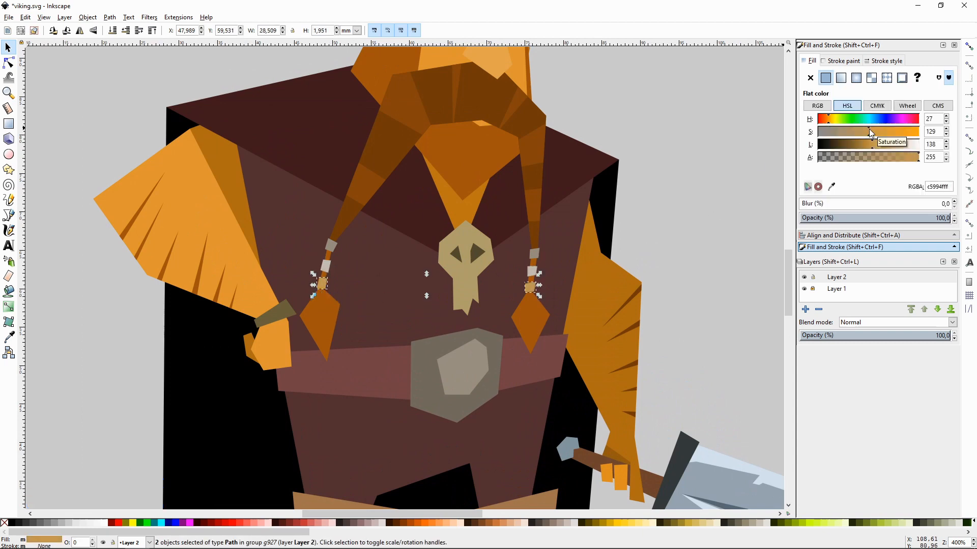
{"action": "left_click", "coordinate": [691, 198]}
{"action": "key", "text": "5"}
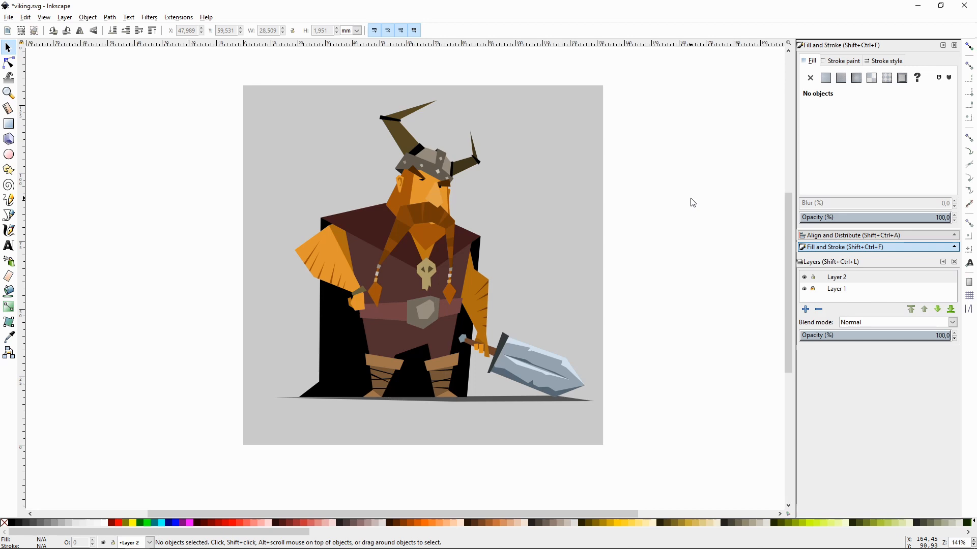
- Ungroup the group of parts that makes up the viking's head, helmet and braids
{"action": "key", "text": "plus"}
{"action": "key", "text": "plus"}
{"action": "key", "text": "plus"}
{"action": "key", "text": "space"}
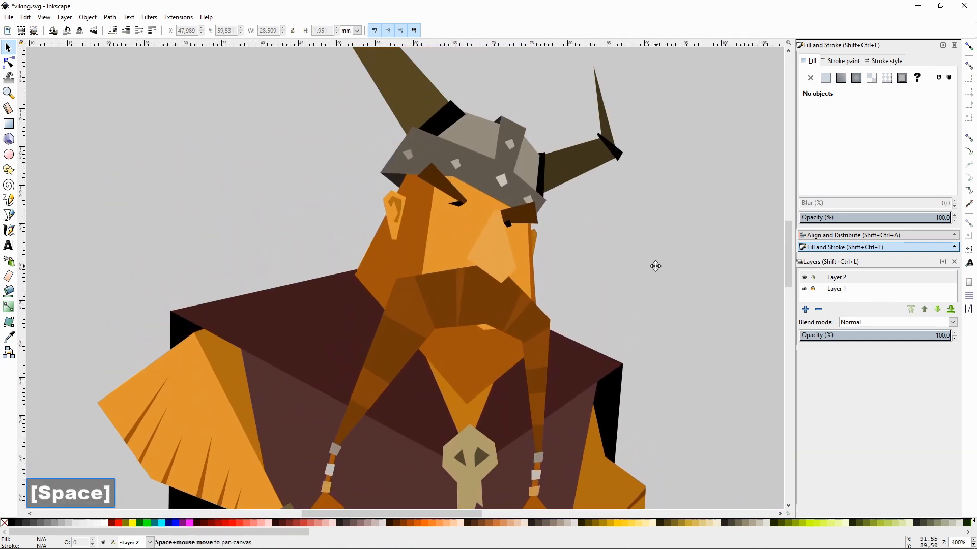
{"action": "left_click", "coordinate": [532, 303], "text": "ctrl"}
{"action": "key", "text": "ctrl+d"}
{"action": "left_click", "coordinate": [703, 263]}
{"action": "key", "text": "plus"}
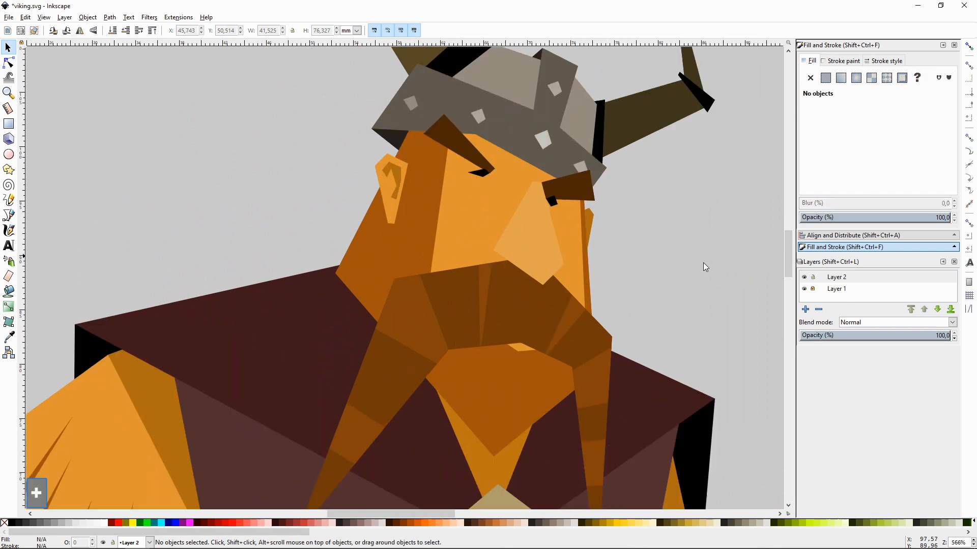
{"action": "key", "text": "space"}
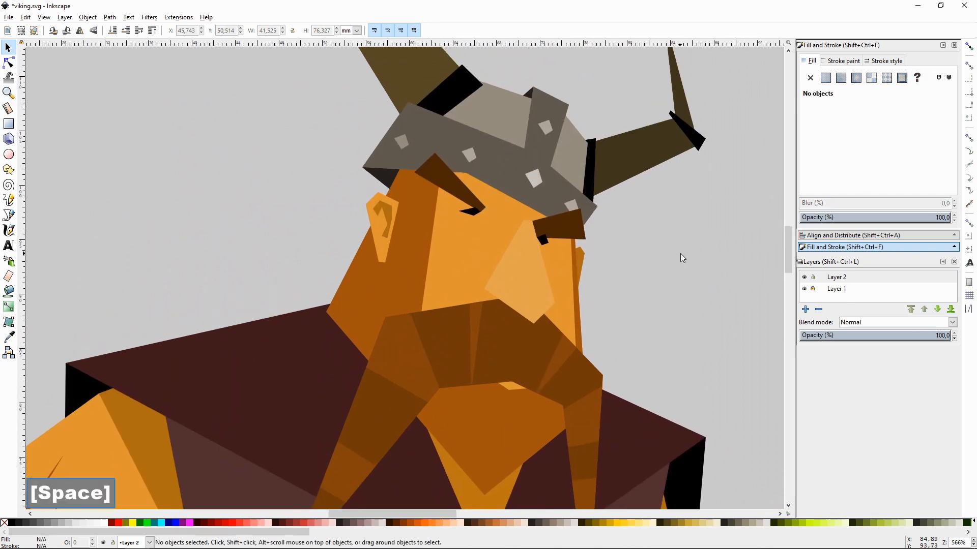
{"action": "left_click", "coordinate": [470, 219]}
{"action": "key", "text": "ctrl+shift+d"}
{"action": "key", "text": "Escape"}
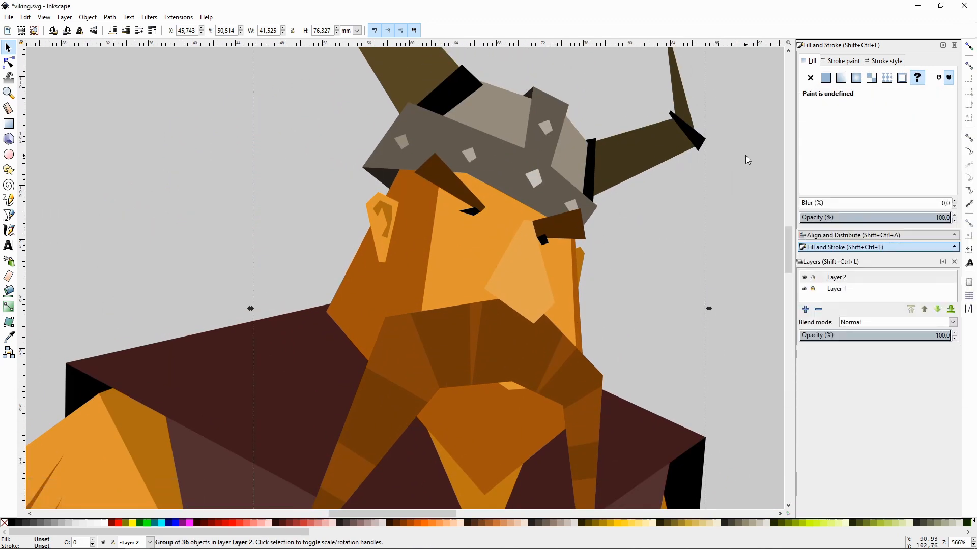
{"action": "key", "text": "ctrl+shift+g"}
{"action": "left_click", "coordinate": [746, 156]}
- Stretch both eyes downward, making the one nearer the ear about 1.4 mm tall and the other about 1 mm
{"action": "left_click", "coordinate": [467, 214]}
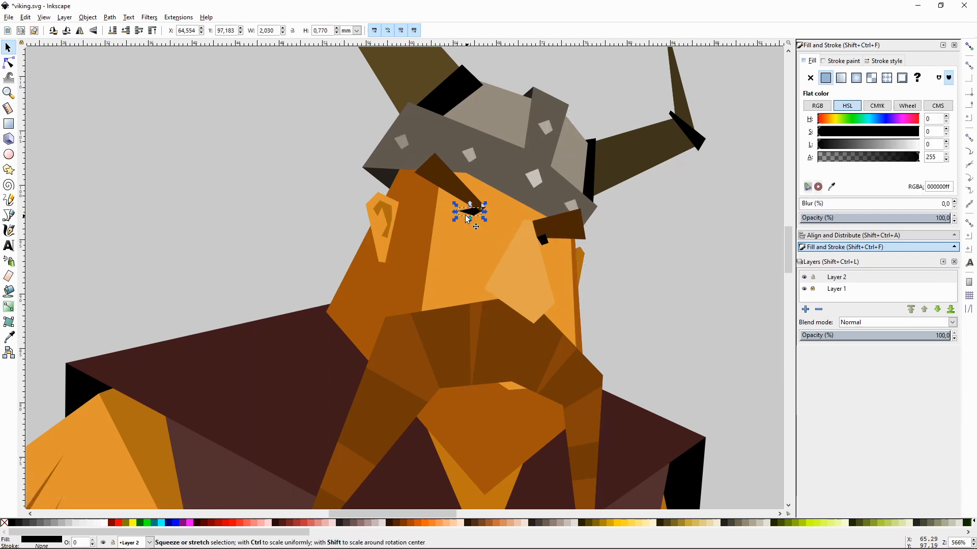
{"action": "left_click_drag", "start_coordinate": [471, 222], "coordinate": [470, 225]}
{"action": "left_click", "coordinate": [649, 228]}
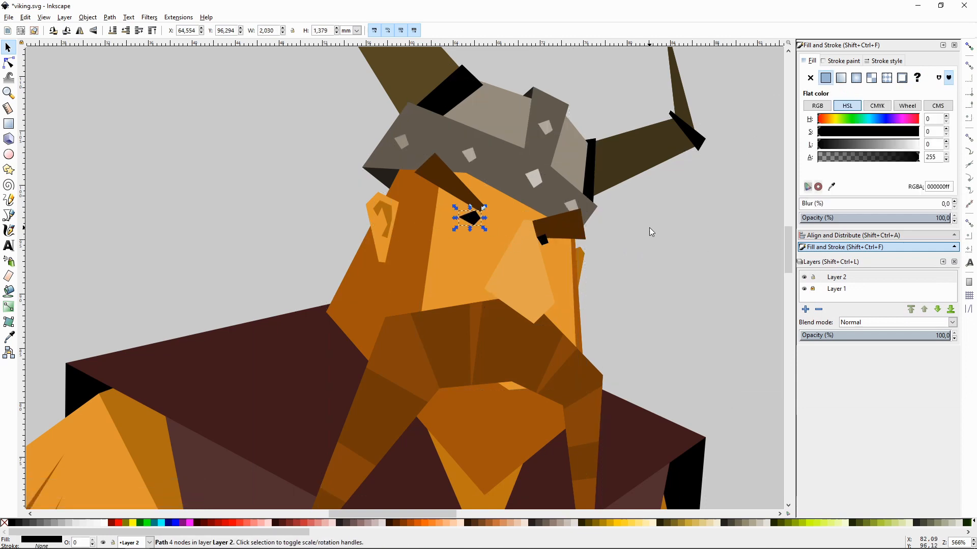
{"action": "left_click", "coordinate": [543, 246]}
{"action": "left_click_drag", "start_coordinate": [544, 248], "coordinate": [545, 247]}
{"action": "left_click", "coordinate": [651, 252]}
- Lighten the fill of both helmet horns, giving the smaller horn the olive brown 5c4e27
{"action": "key", "text": "minus"}
{"action": "key", "text": "minus"}
{"action": "key", "text": "minus"}
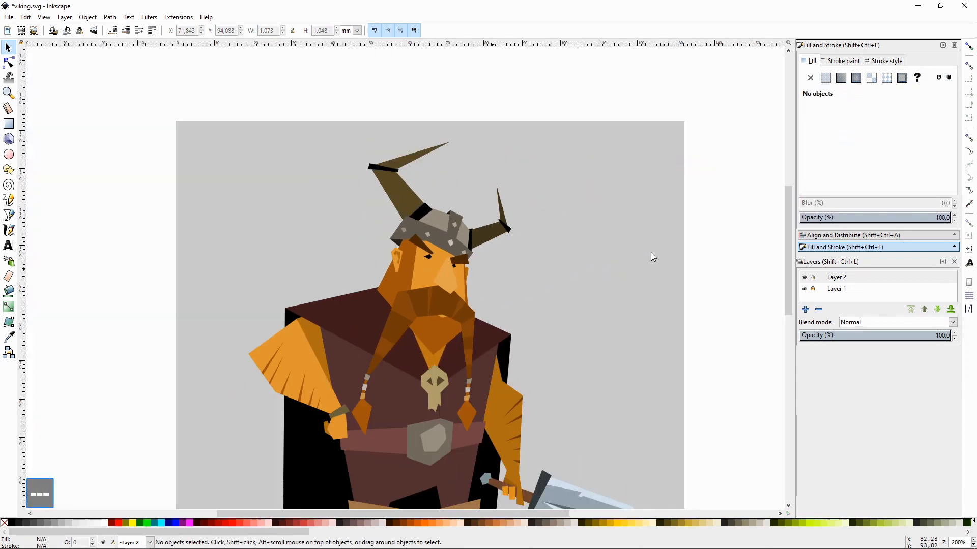
{"action": "key", "text": "space"}
{"action": "left_click_drag", "start_coordinate": [596, 280], "coordinate": [605, 243]}
{"action": "left_click", "coordinate": [450, 86]}
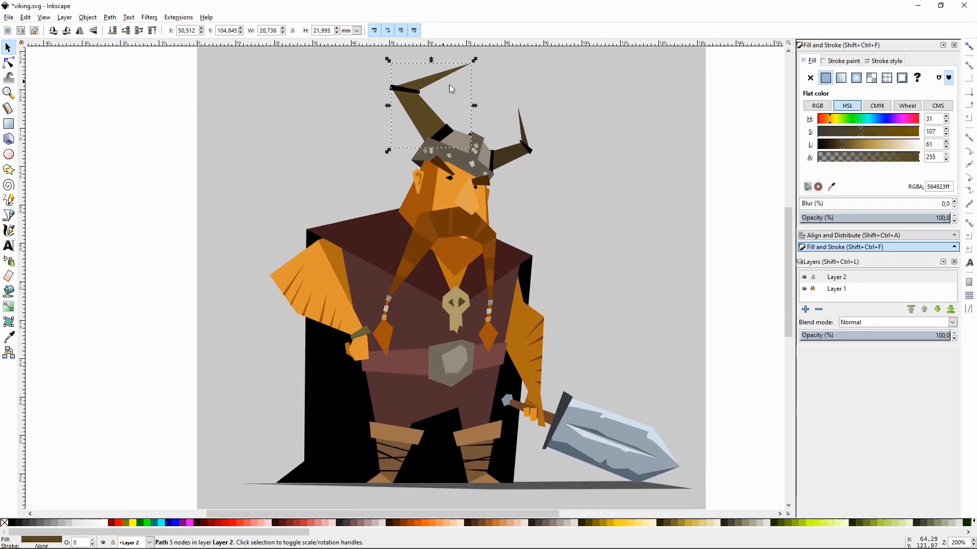
{"action": "left_click", "coordinate": [850, 145]}
{"action": "left_click", "coordinate": [508, 151]}
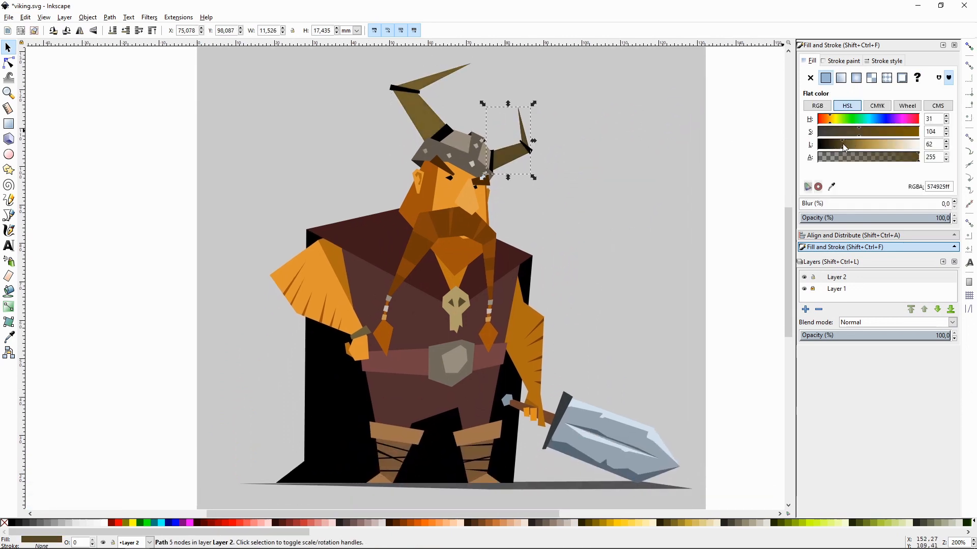
- Fill the four black bands on the horns with the olive brown sampled from the smaller horn and darken it
{"action": "key", "text": "plus"}
{"action": "key", "text": "plus"}
{"action": "scroll", "coordinate": [457, 84], "scroll_direction": "up", "scroll_amount": 10}
{"action": "left_click", "coordinate": [406, 104]}
{"action": "left_click", "coordinate": [479, 192], "text": "shift"}
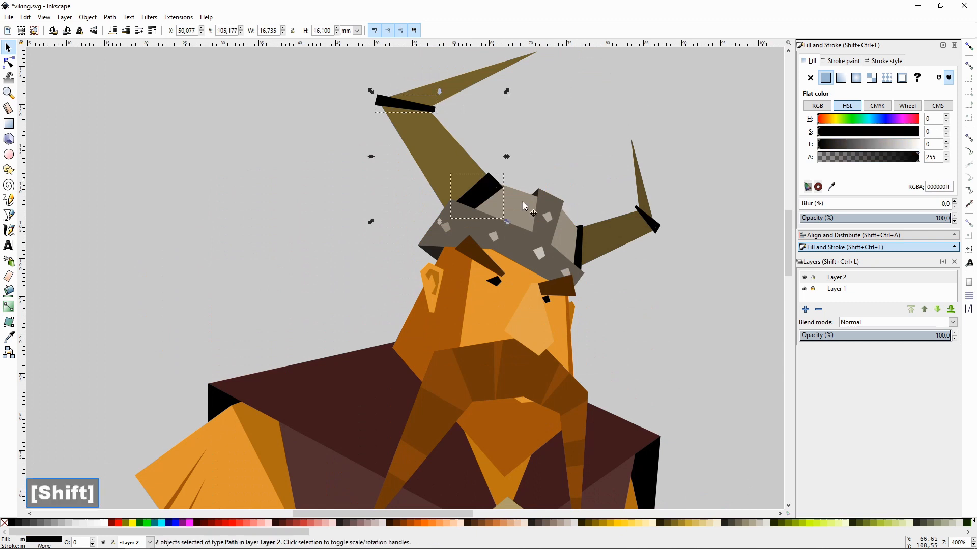
{"action": "left_click", "coordinate": [580, 252], "text": "shift"}
{"action": "left_click", "coordinate": [654, 225], "text": "shift"}
{"action": "key", "text": "F7"}
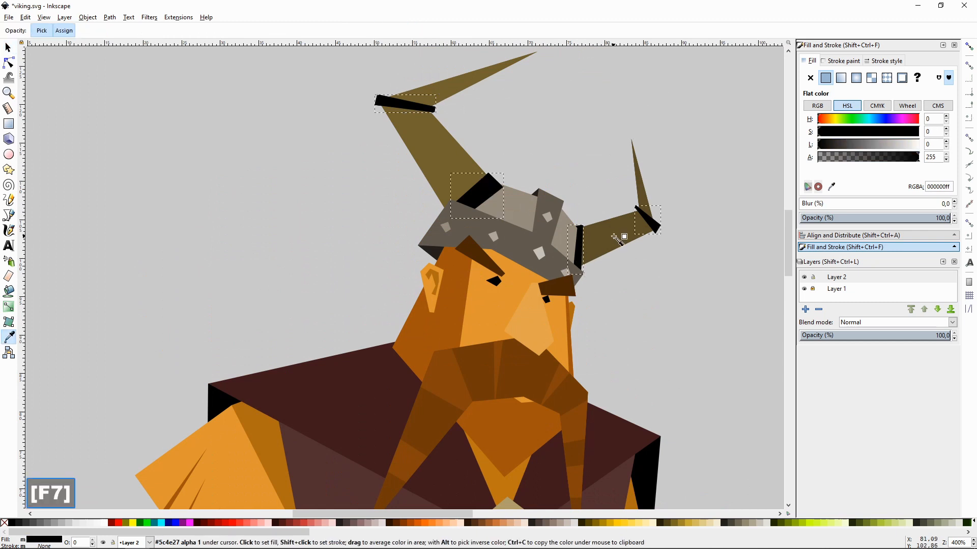
{"action": "left_click", "coordinate": [617, 234]}
{"action": "left_click_drag", "start_coordinate": [847, 146], "coordinate": [837, 145]}
{"action": "key", "text": "F1"}
{"action": "left_click", "coordinate": [703, 179]}
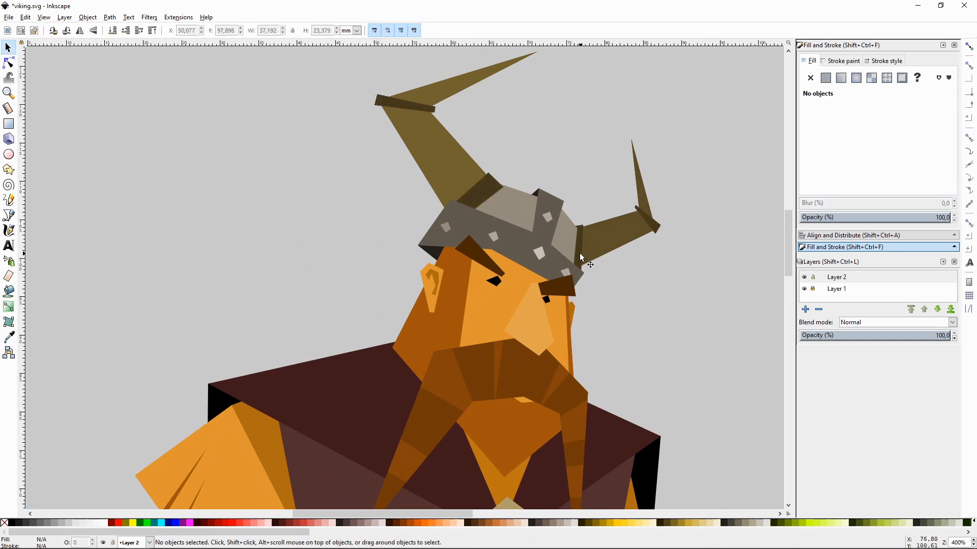
- Darken the two bands on the smaller horn
{"action": "left_click", "coordinate": [579, 253]}
{"action": "left_click", "coordinate": [647, 220], "text": "shift"}
{"action": "left_click", "coordinate": [679, 325]}
- Try darkening the inner ear detail to lightness 75
{"action": "left_click", "coordinate": [440, 281]}
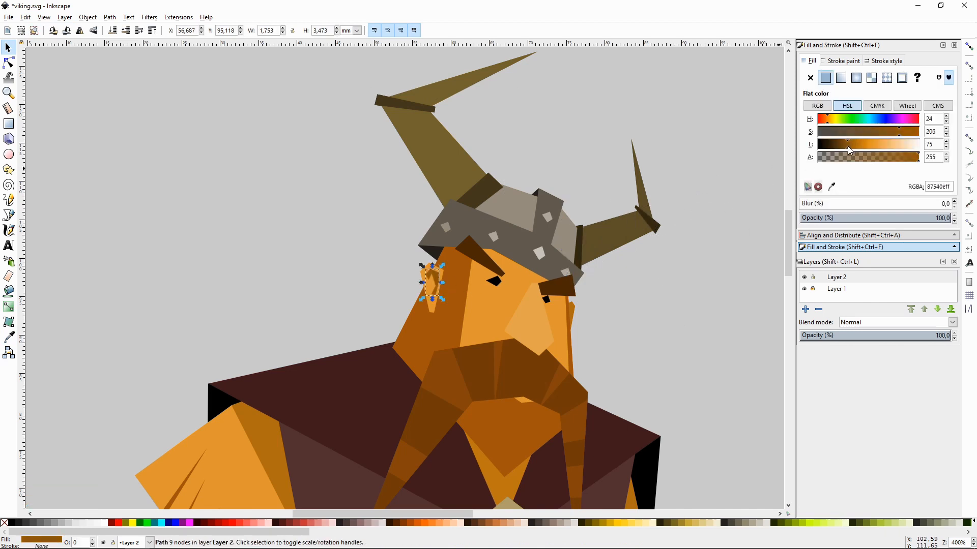
{"action": "left_click", "coordinate": [682, 304]}
{"action": "key", "text": "ctrl+z"}
- Recolour the skull pendant a rich gold by raising its saturation to about 157 and adjusting its lightness
{"action": "key", "text": "minus"}
{"action": "key", "text": "minus"}
{"action": "key", "text": "space"}
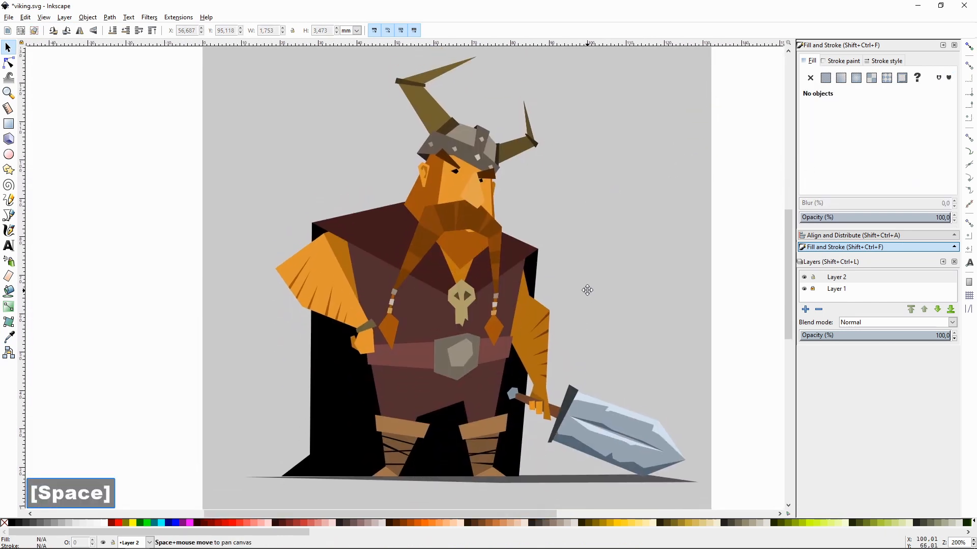
{"action": "left_click", "coordinate": [463, 317]}
{"action": "left_click_drag", "start_coordinate": [871, 130], "coordinate": [880, 133]}
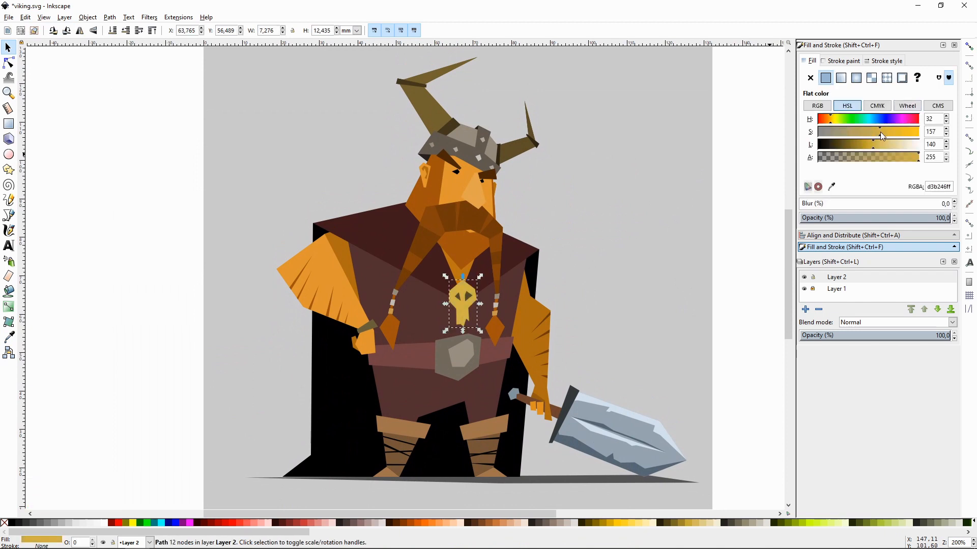
{"action": "left_click", "coordinate": [872, 145]}
{"action": "key", "text": "Escape"}
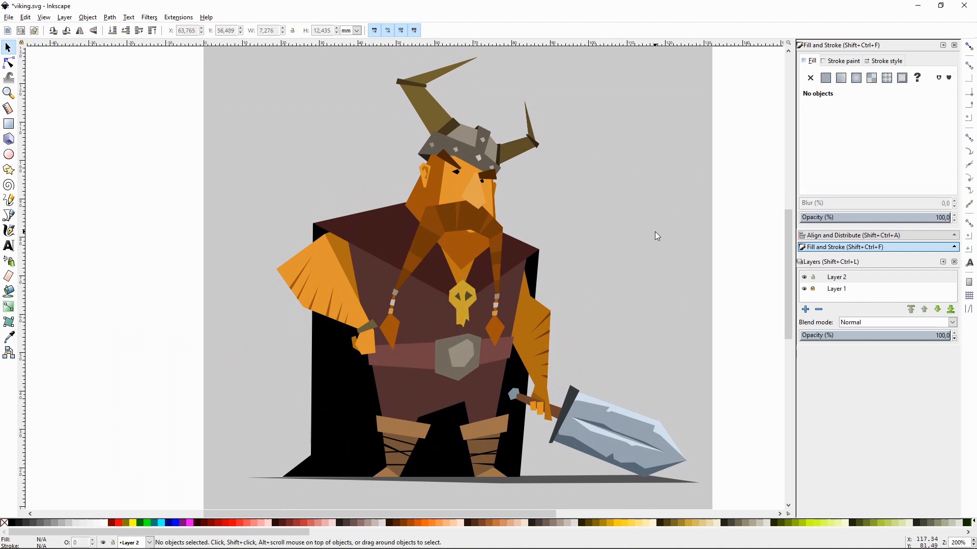
- Recolour both eye sockets of the skull pendant dark olive brown with hue 34, saturation 143 and lightness 50
{"action": "key", "text": "plus"}
{"action": "left_click", "coordinate": [511, 315]}
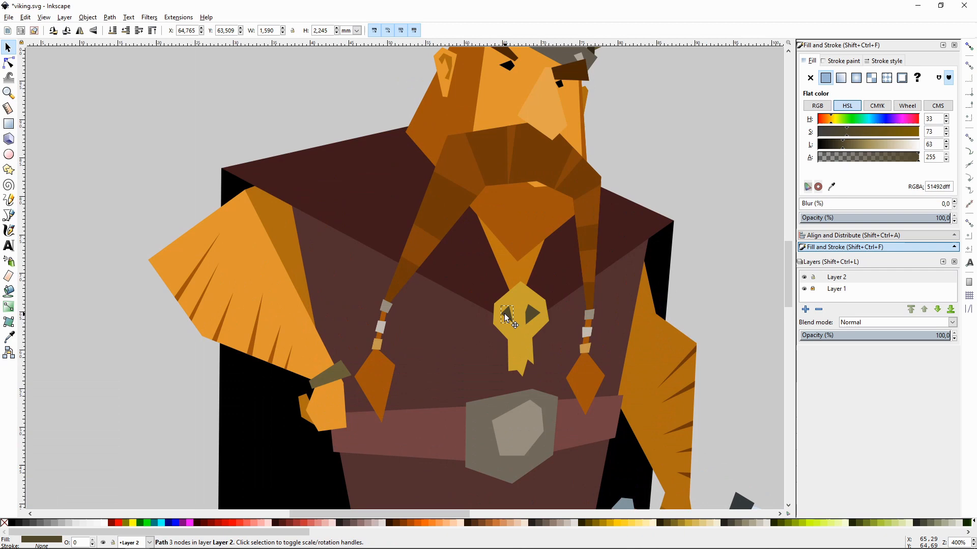
{"action": "left_click", "coordinate": [533, 315], "text": "shift"}
{"action": "left_click_drag", "start_coordinate": [865, 132], "coordinate": [875, 135]}
{"action": "left_click", "coordinate": [837, 145]}
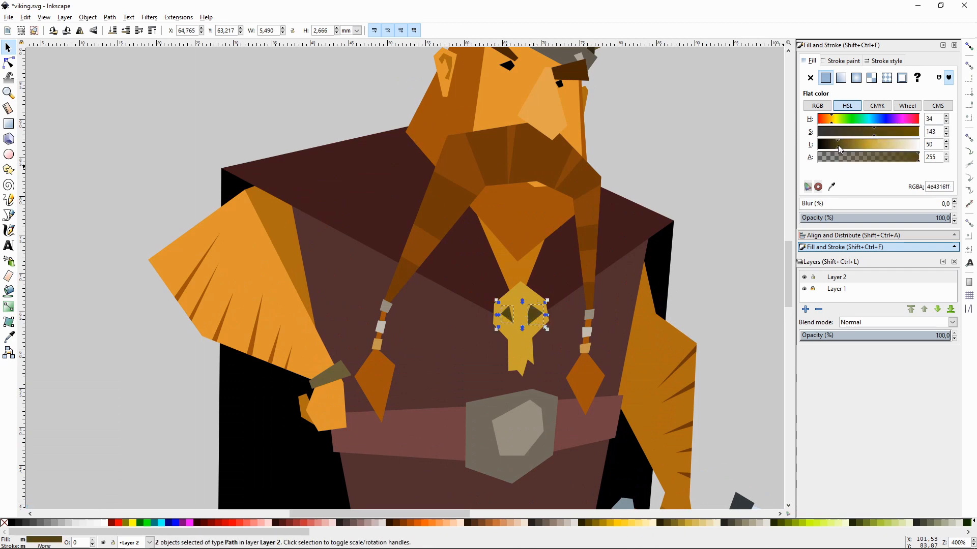
{"action": "left_click", "coordinate": [707, 249]}
- Lighten the bare chest shape above the skull pendant to lightness 121
{"action": "key", "text": "minus"}
{"action": "key", "text": "minus"}
{"action": "key", "text": "minus"}
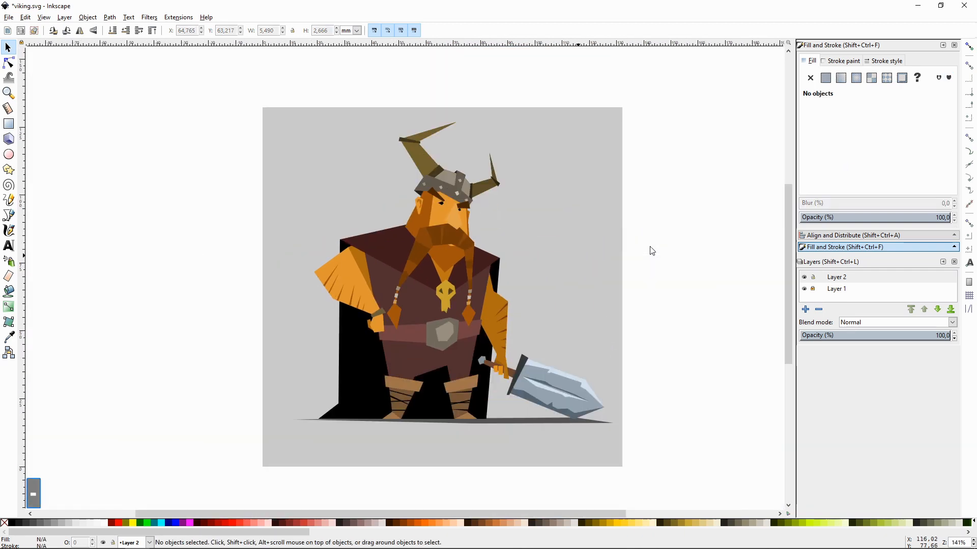
{"action": "key", "text": "plus"}
{"action": "key", "text": "plus"}
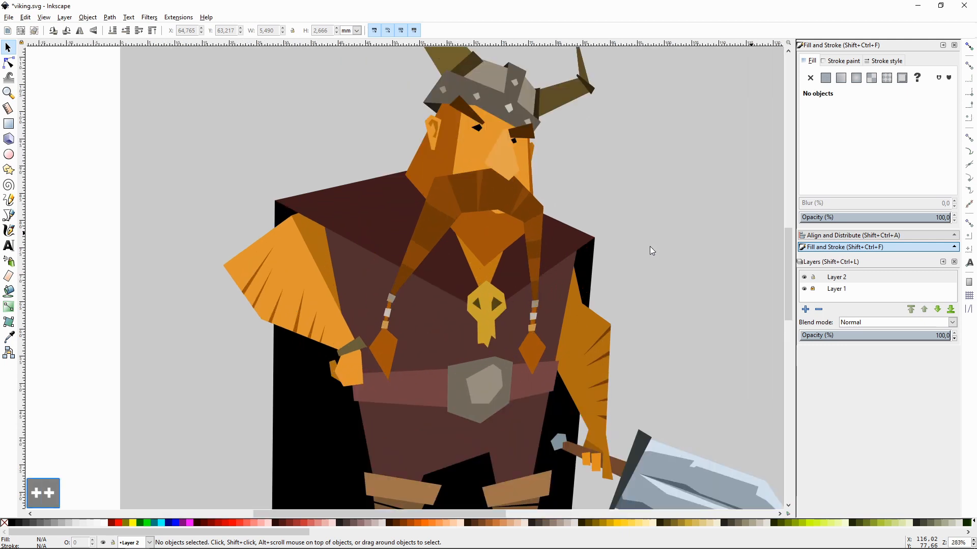
{"action": "left_click", "coordinate": [482, 270]}
{"action": "left_click", "coordinate": [867, 147]}
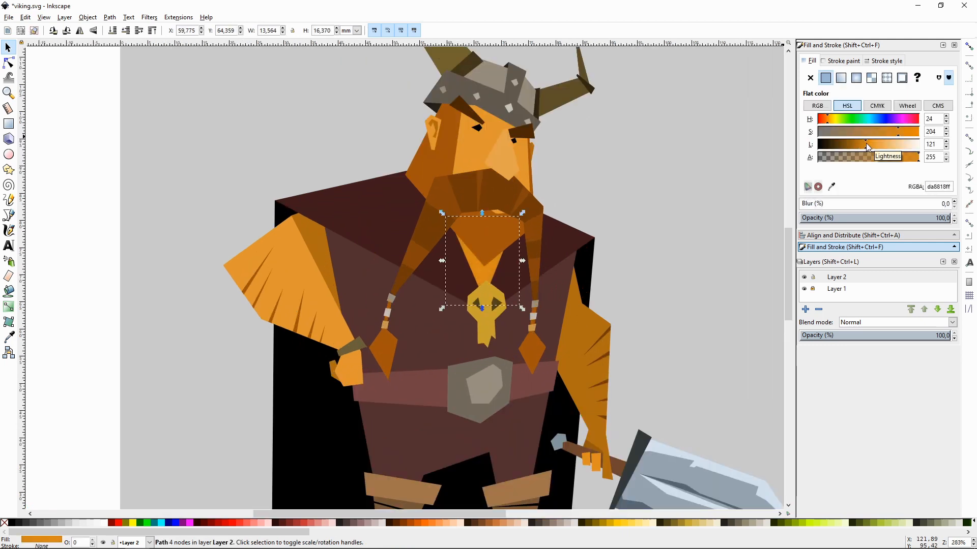
- Recolour the bare chest shape above the skull pendant by sampling the lighter orange of the viking's skin
{"action": "left_click", "coordinate": [686, 219]}
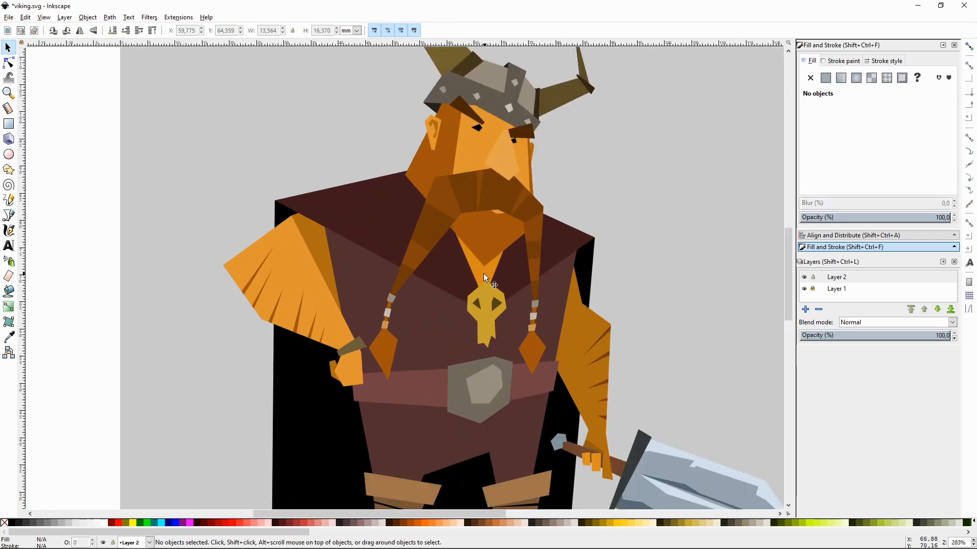
{"action": "left_click", "coordinate": [484, 277]}
{"action": "key", "text": "F7"}
{"action": "key", "text": "F1"}
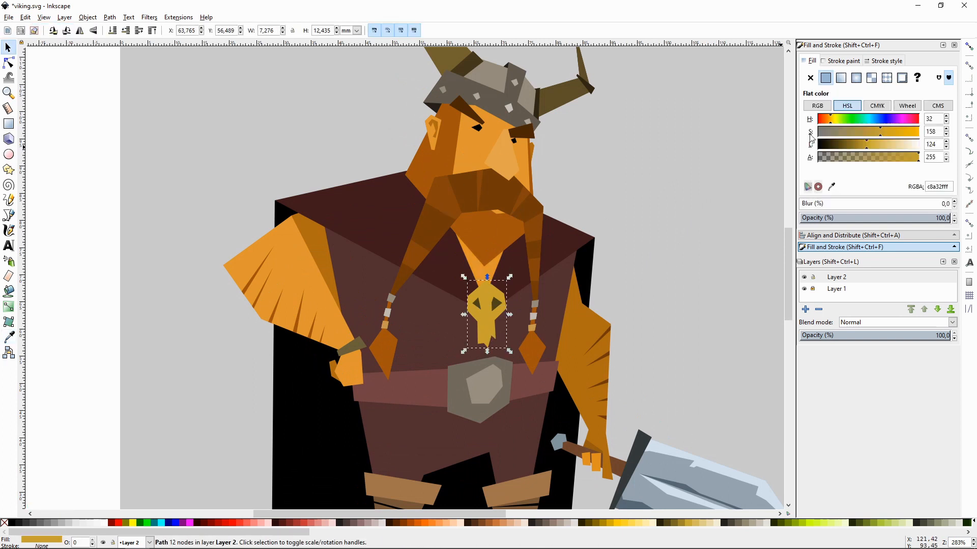
- Darken the gold skull pendant to lightness 100 and select both of its eye sockets for a colour check
{"action": "left_click", "coordinate": [858, 145]}
{"action": "left_click", "coordinate": [682, 228]}
{"action": "left_click", "coordinate": [477, 305]}
{"action": "left_click", "coordinate": [496, 305], "text": "shift"}
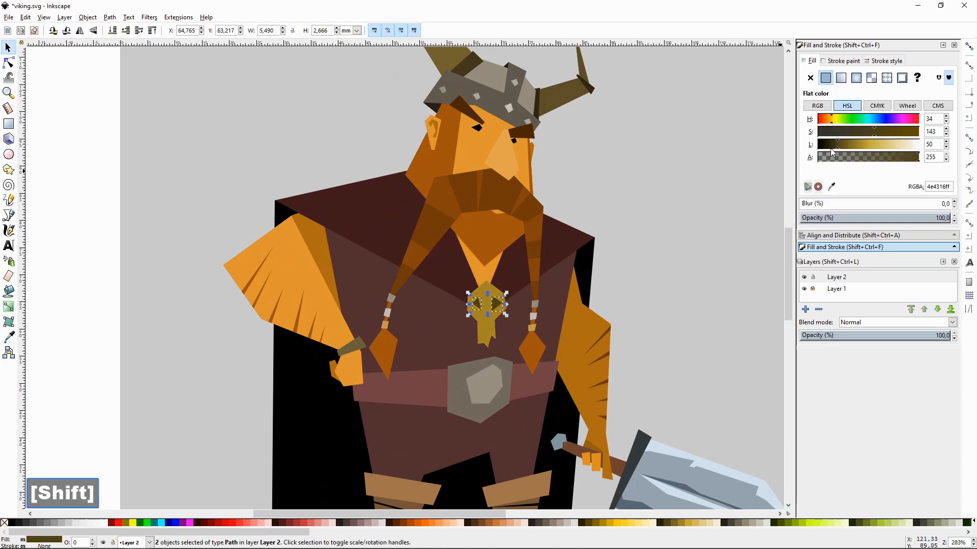
{"action": "key", "text": "minus"}
{"action": "left_click", "coordinate": [659, 221]}
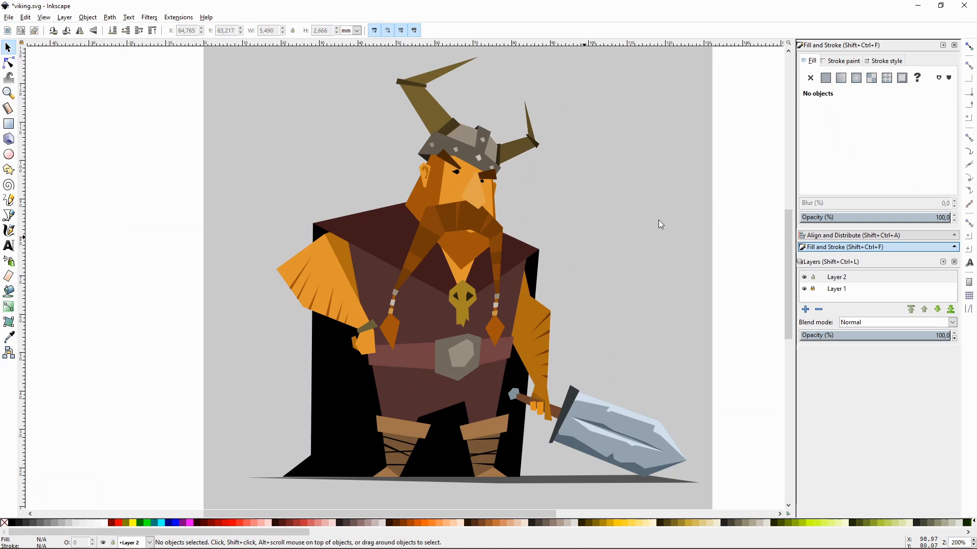
- Recolour the wristband on the viking's bent arm by sampling the skull pendant's darker gold
{"action": "key", "text": "plus"}
{"action": "scroll", "coordinate": [458, 280], "scroll_direction": "down", "scroll_amount": 2}
{"action": "left_click", "coordinate": [352, 306]}
{"action": "key", "text": "F7"}
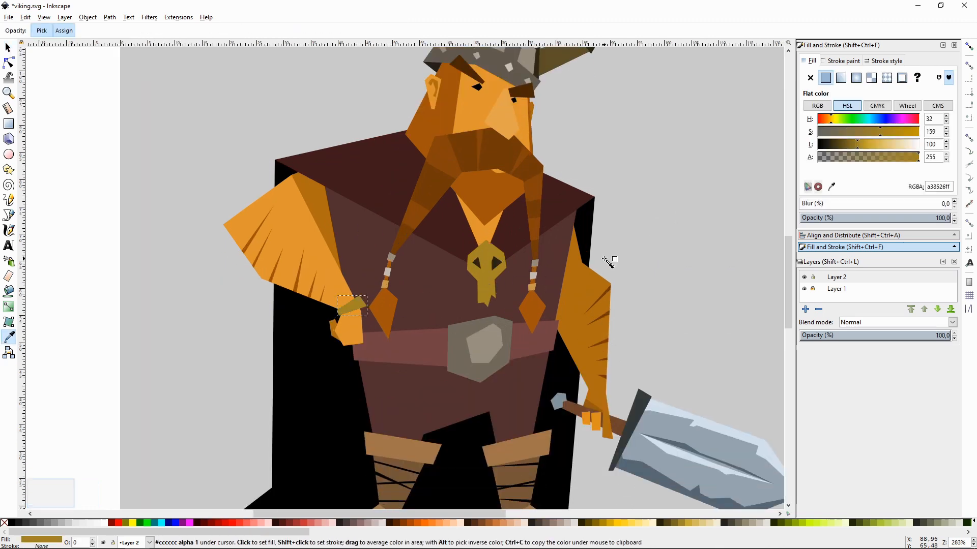
{"action": "key", "text": "F1"}
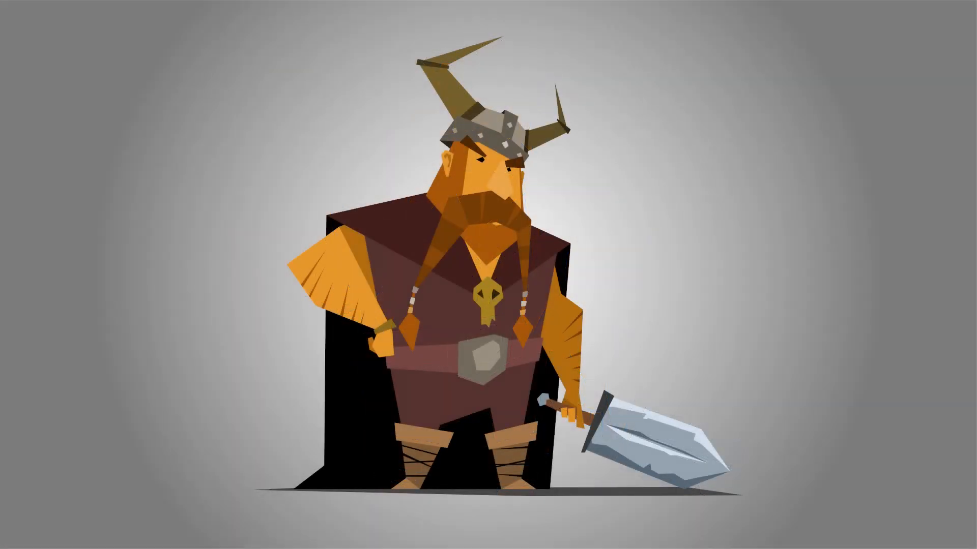